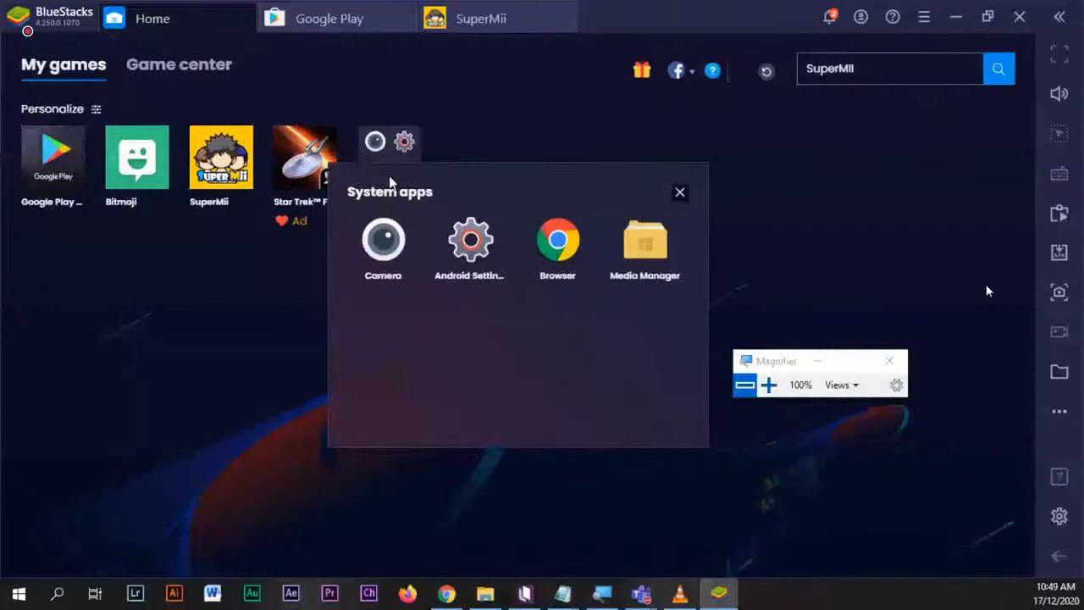
- Open Media Manager and look through its Gallery, Imported Files and App Media sections for the SuperMii avatar
left_click(648, 245)
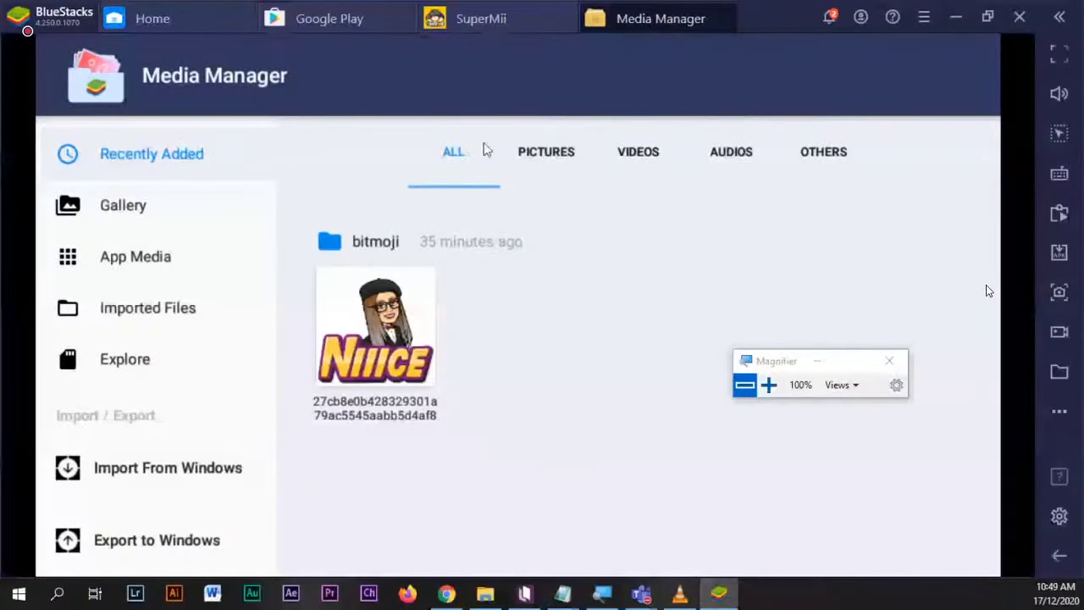
left_click(122, 211)
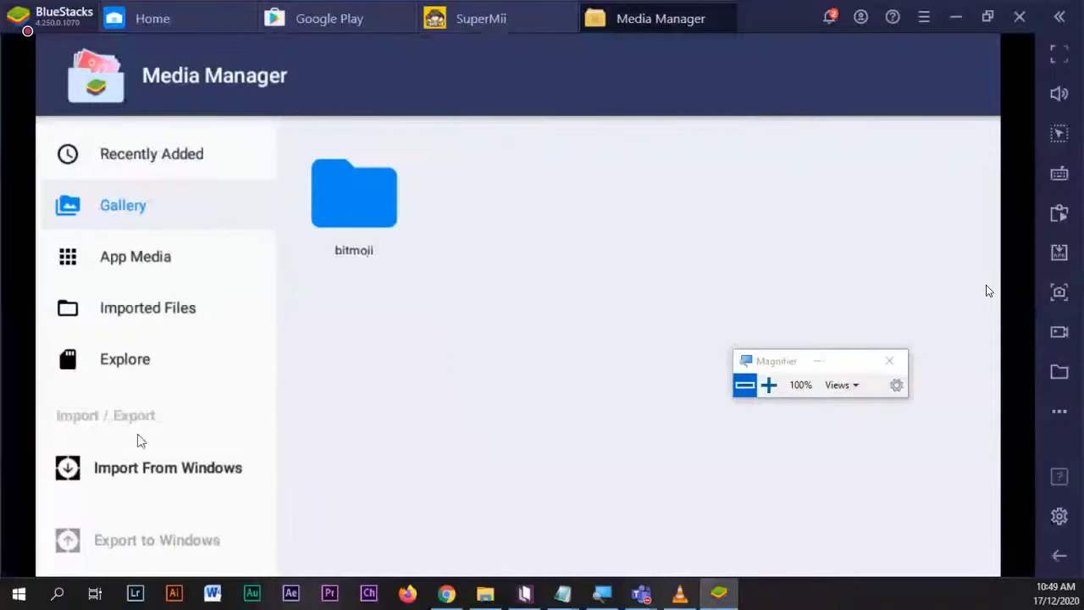
left_click(152, 308)
left_click(115, 260)
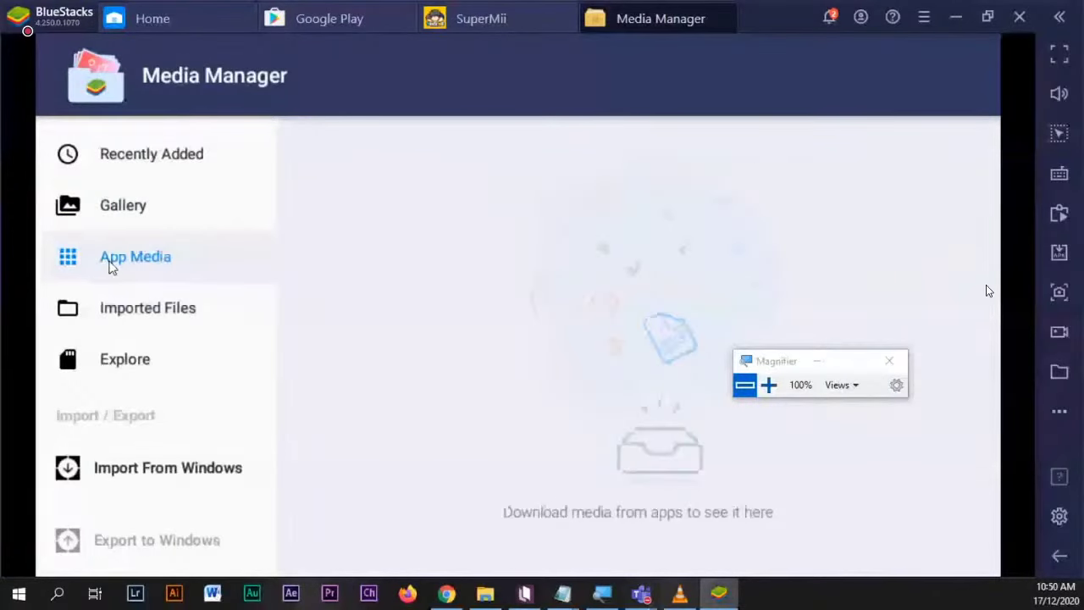
left_click(105, 212)
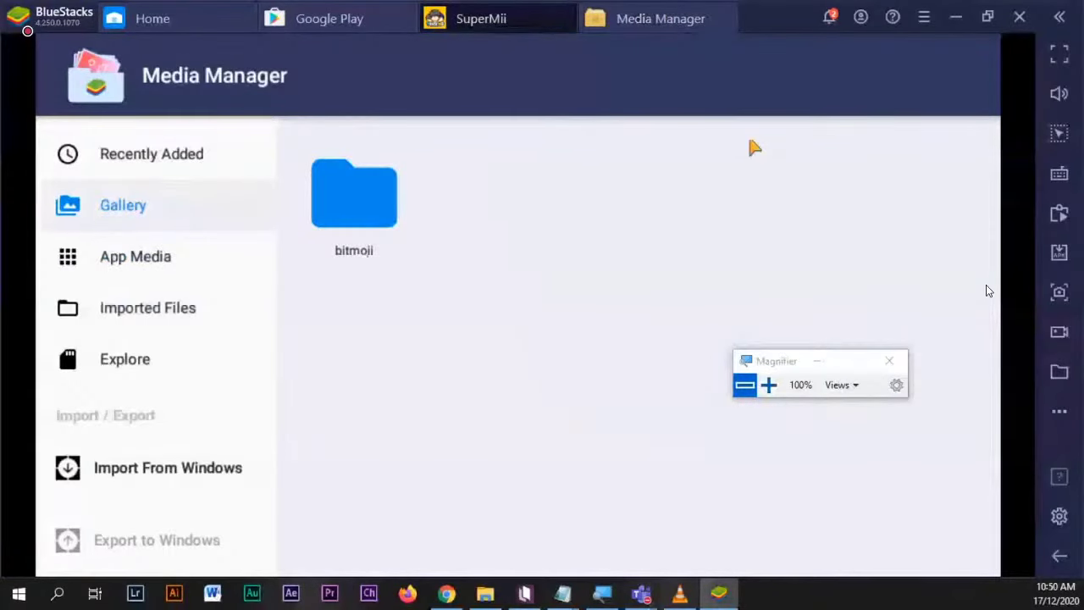
key("Escape")
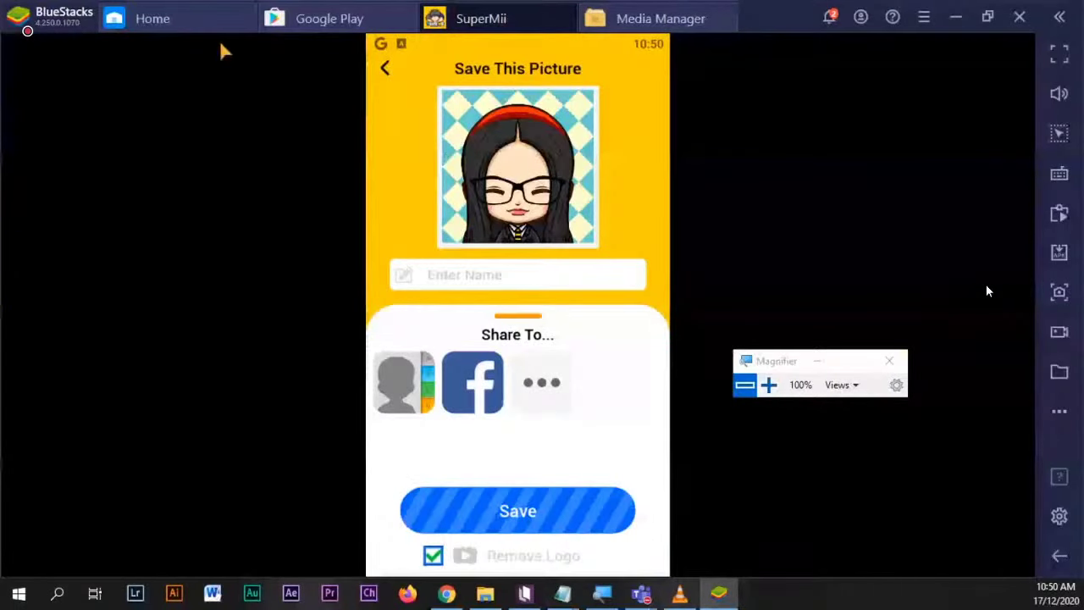
left_click(639, 20)
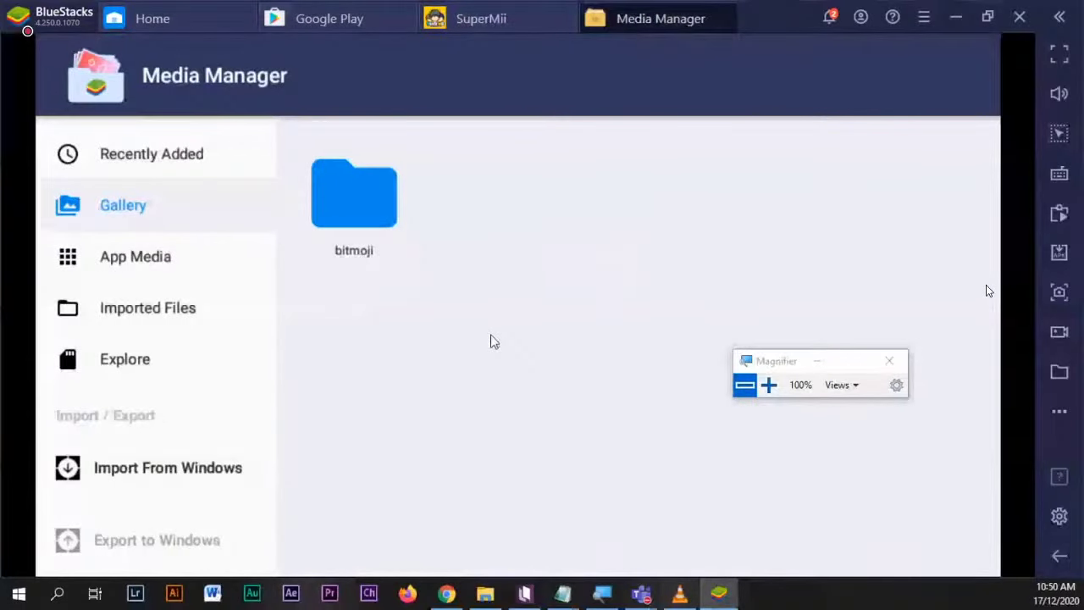
- Save the avatar picture in SuperMii, closing the video ad and postponing the account sign-up
left_click(496, 19)
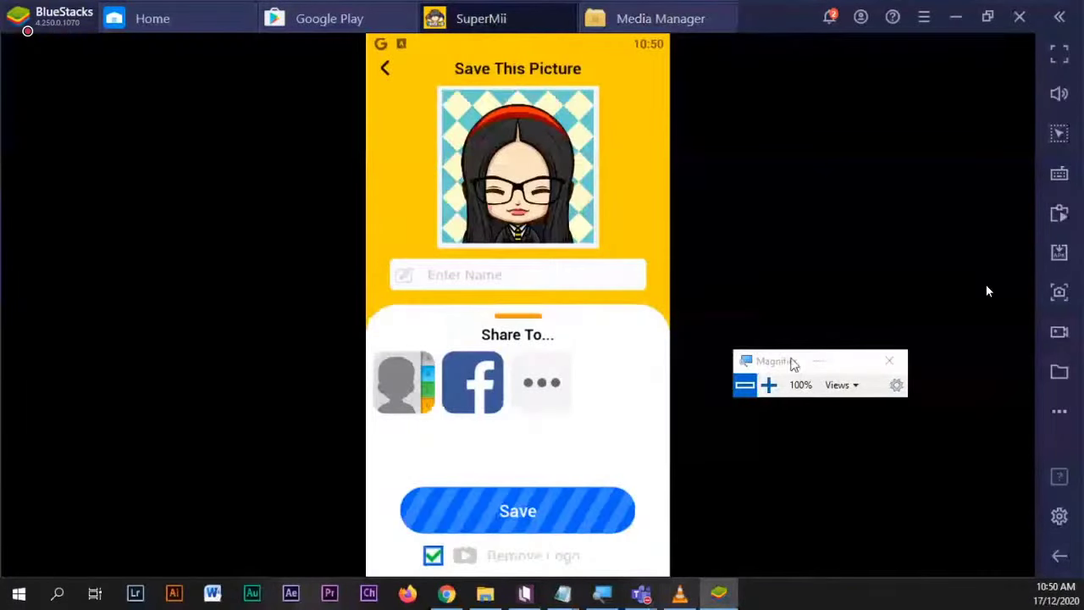
left_click_drag(793, 364, 839, 199)
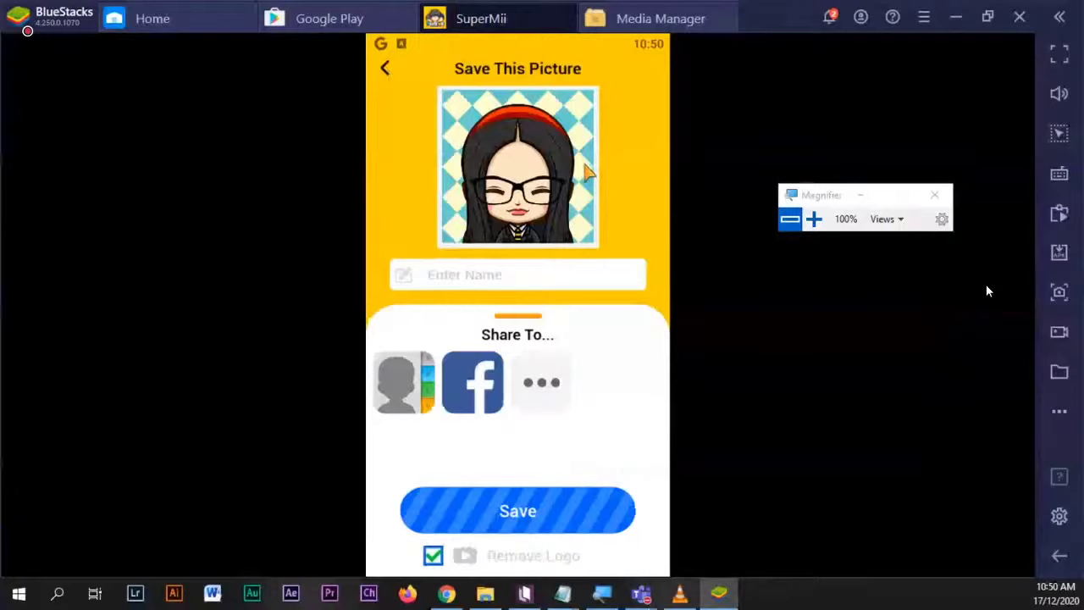
left_click(518, 519)
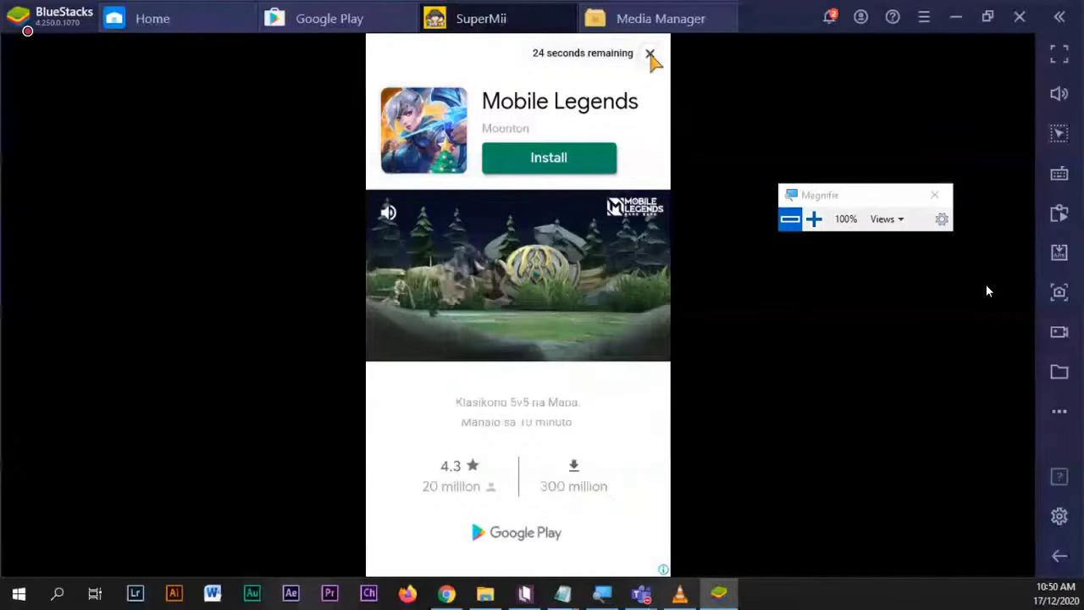
left_click(651, 54)
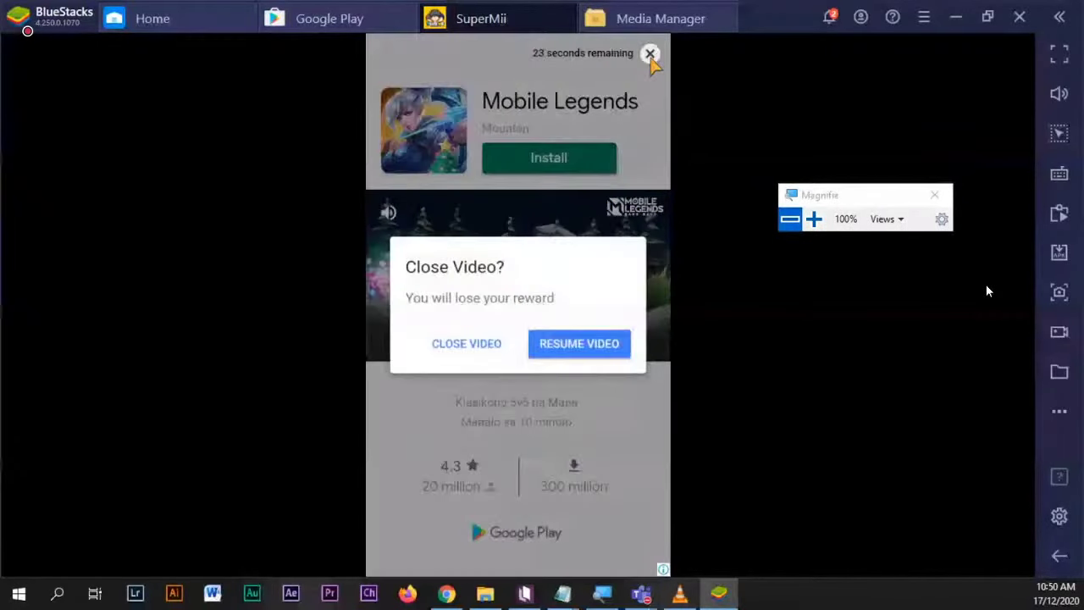
left_click(479, 346)
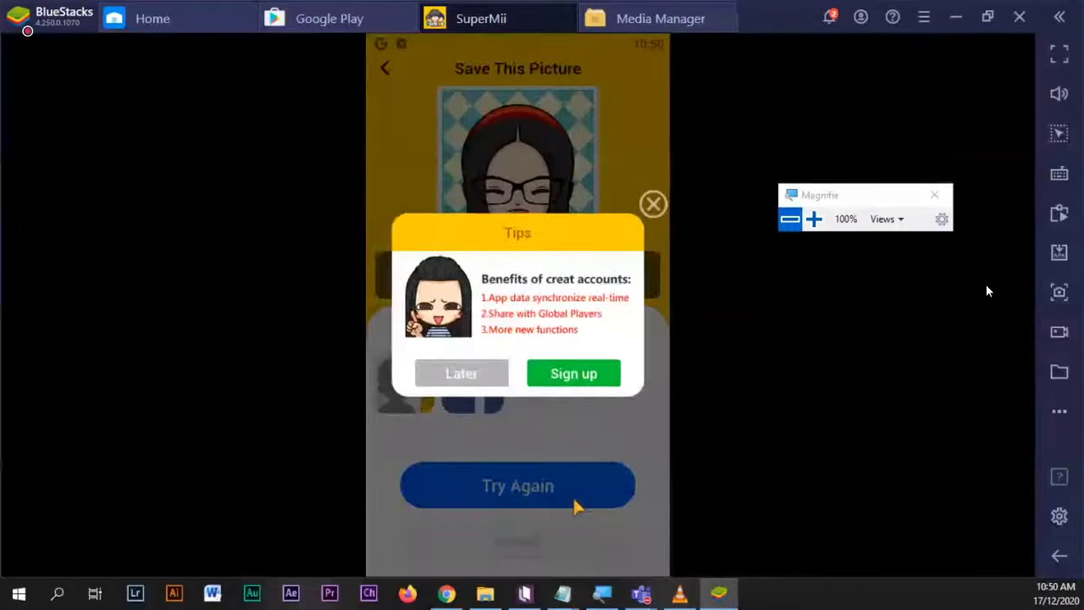
left_click(460, 374)
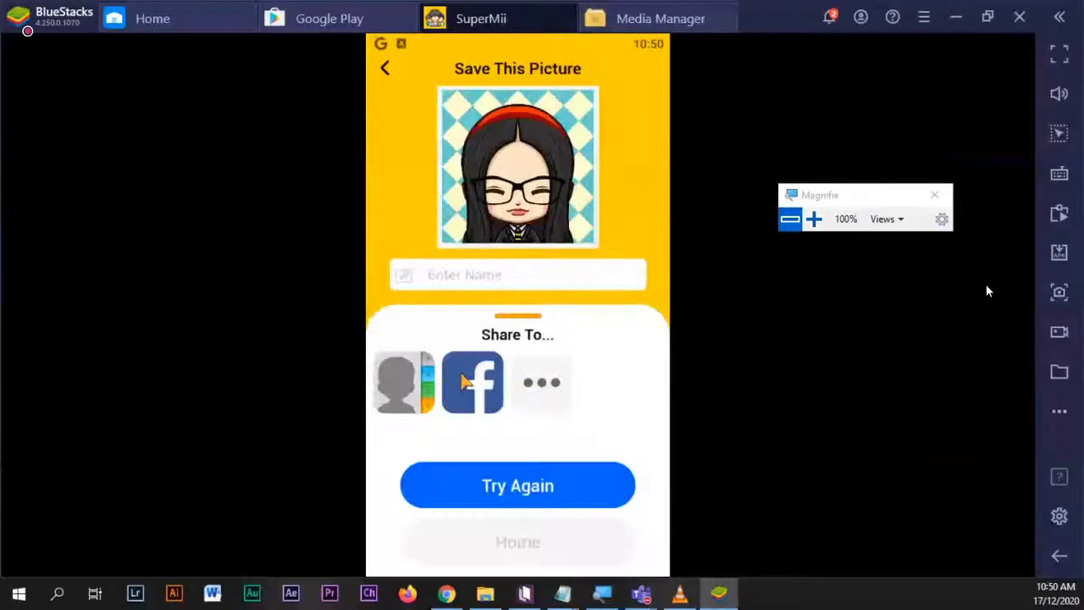
- Show the additional sharing options for the avatar picture in SuperMii
left_click(546, 390)
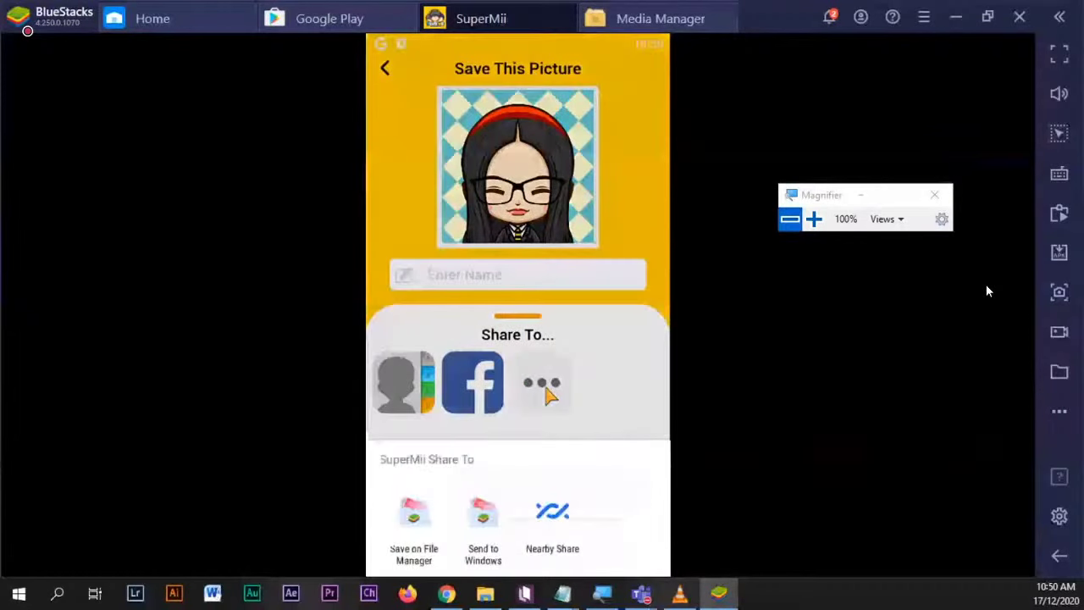
left_click(643, 405)
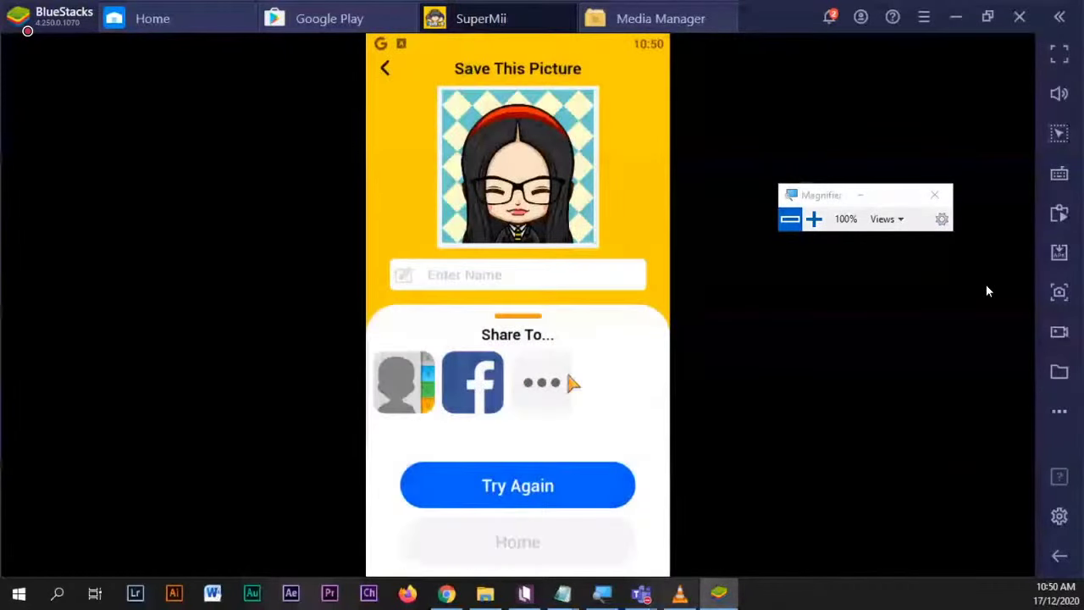
left_click(542, 388)
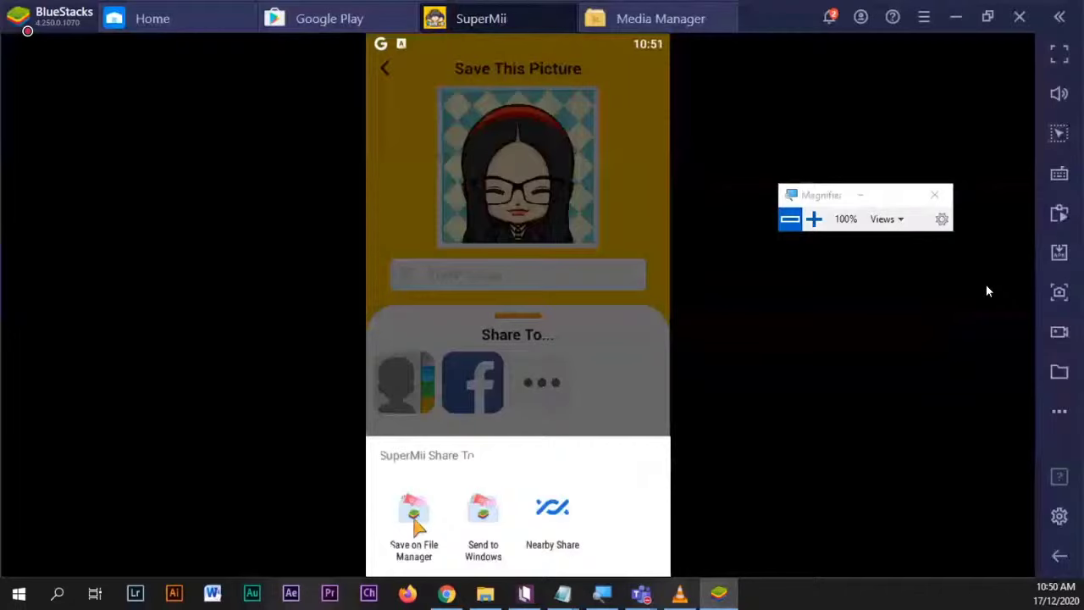
- Check the Media Manager gallery for the saved avatar and show how to reach it from the home screen's System apps
left_click(669, 19)
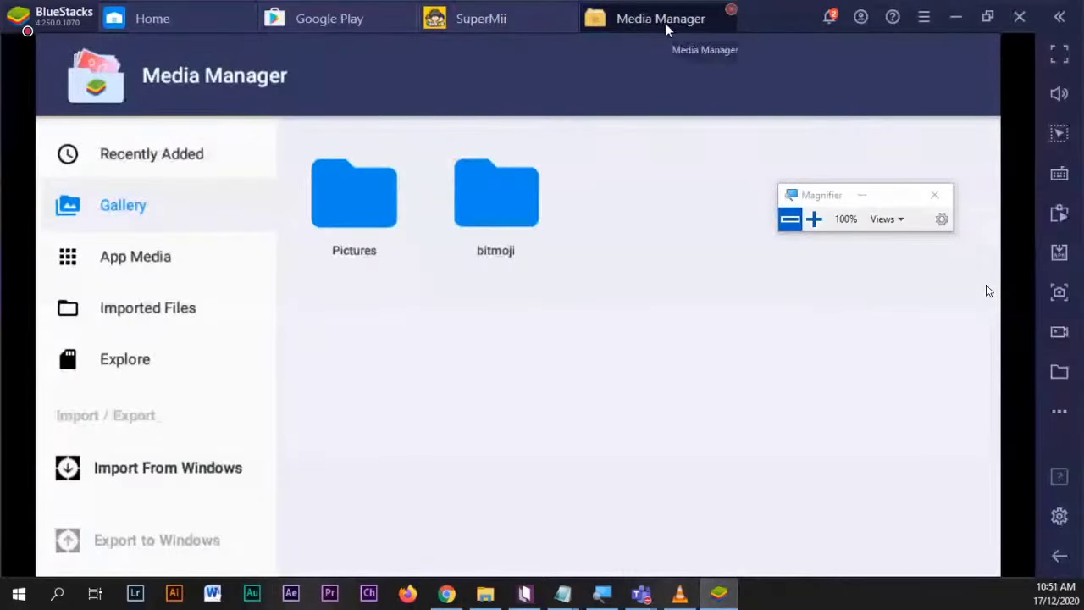
left_click(195, 23)
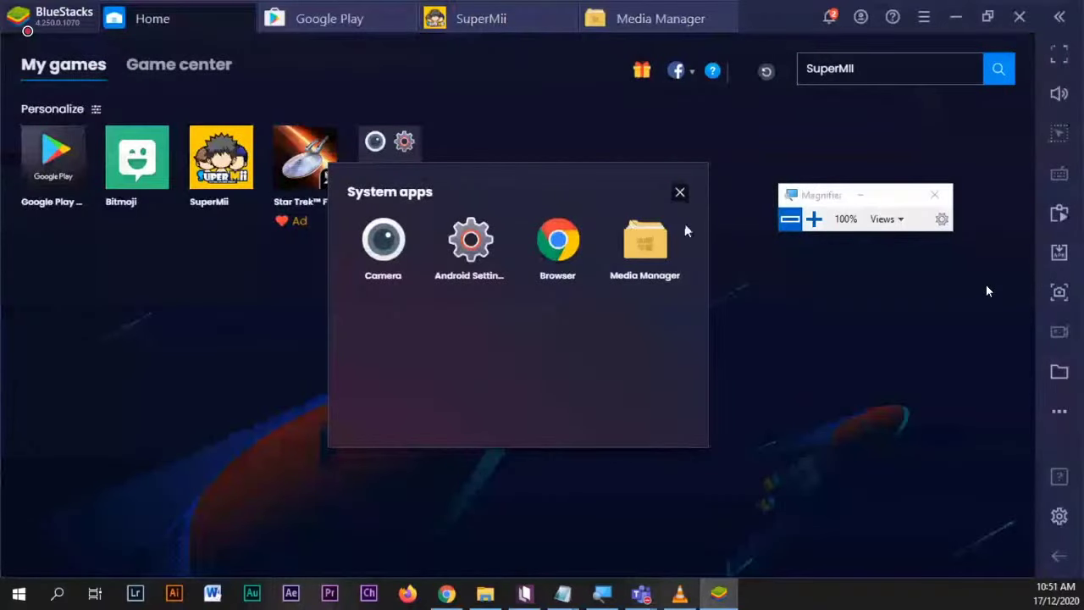
left_click(679, 192)
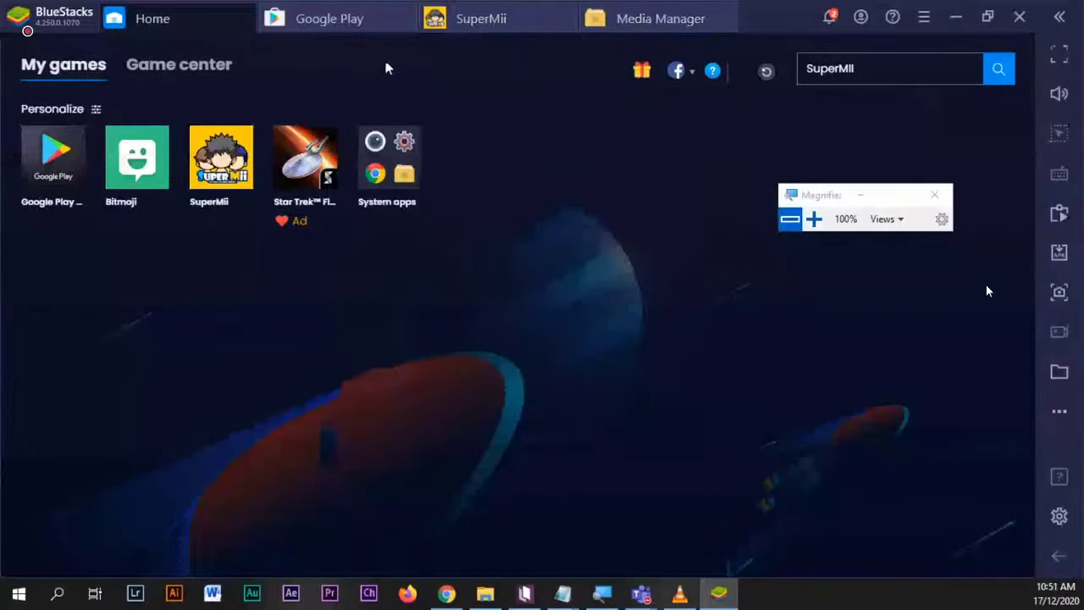
left_click(192, 76)
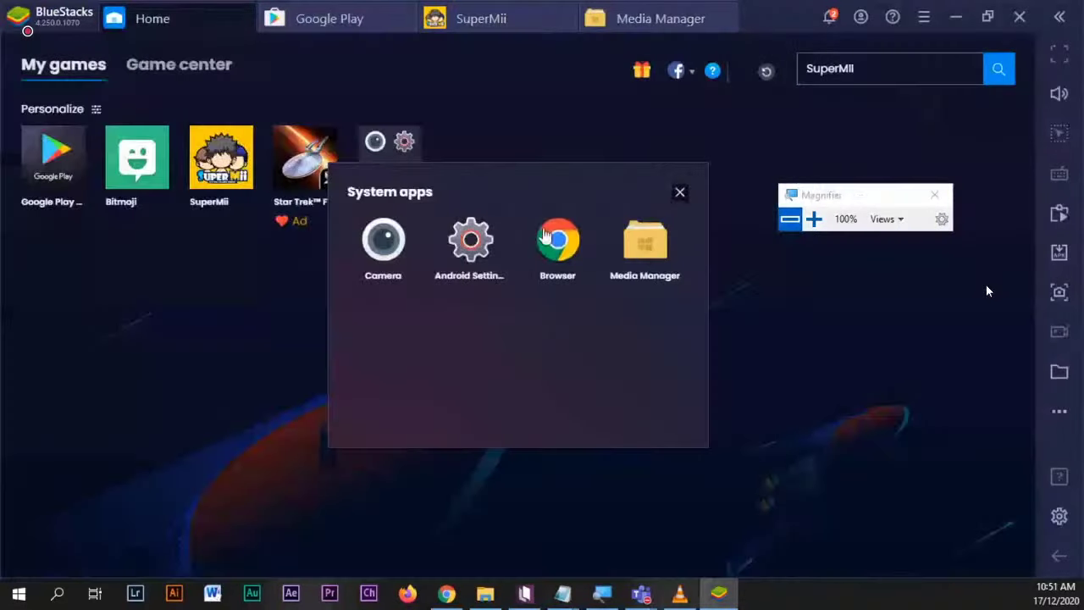
left_click(645, 247)
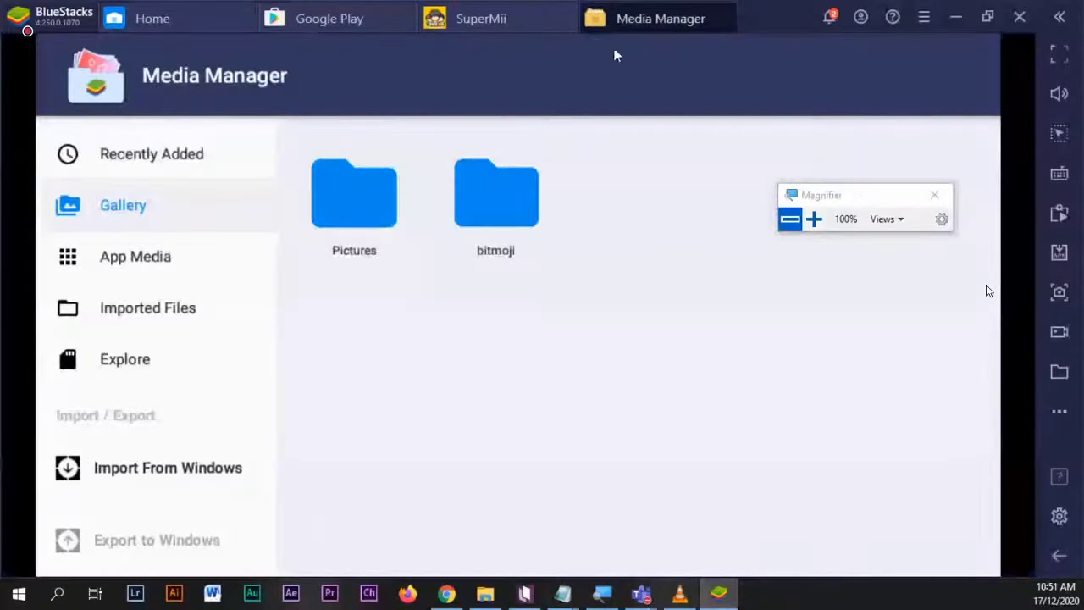
- Return to SuperMii and share the avatar picture using Save on File Manager
left_click(479, 21)
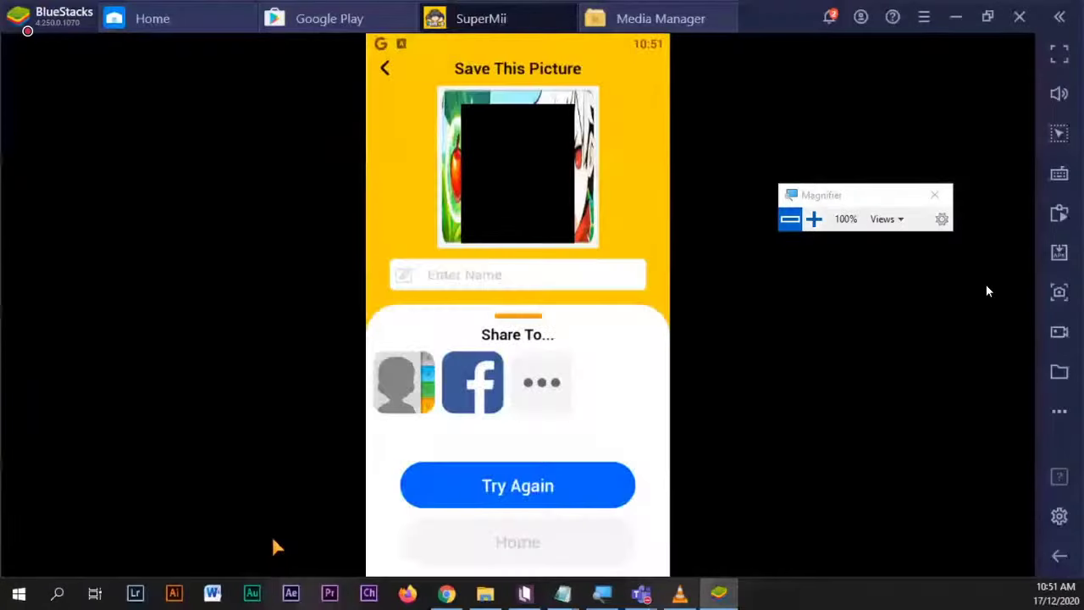
left_click(542, 385)
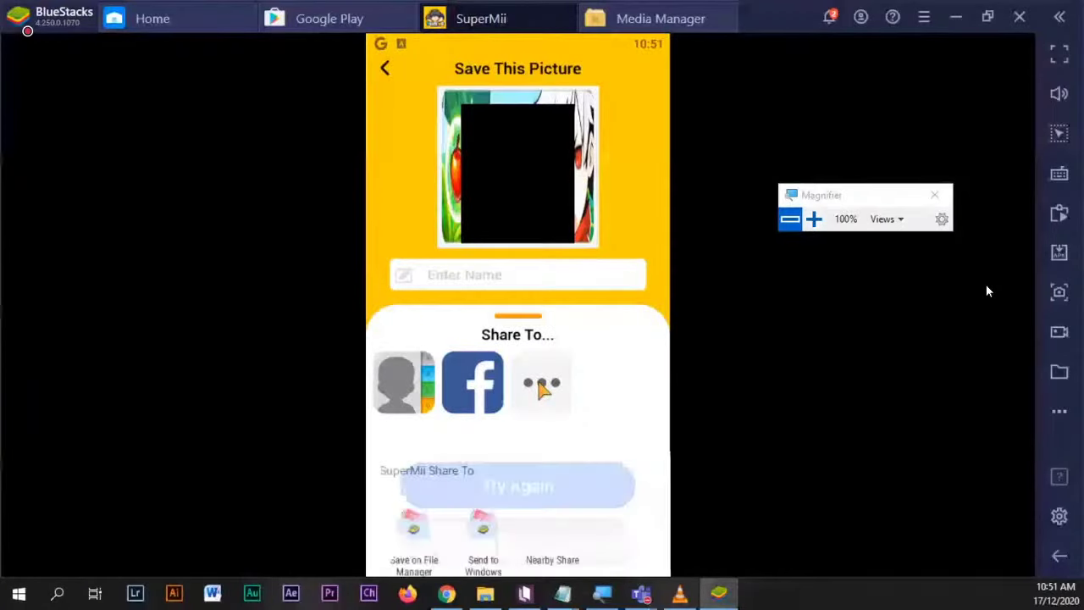
left_click(414, 514)
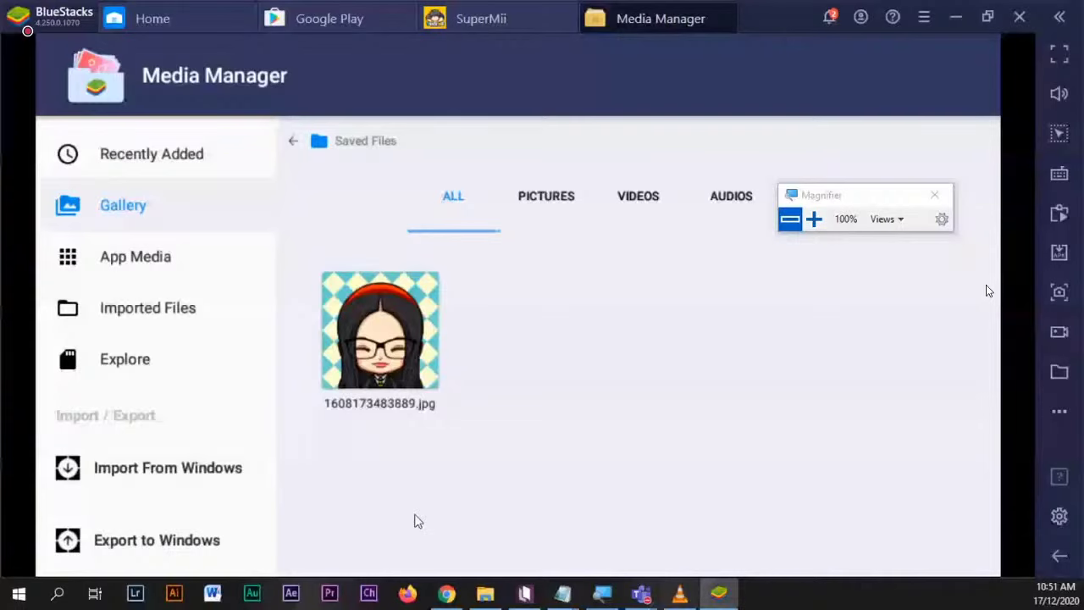
- Open the saved avatar picture full size in Media Manager with its viewing options displayed
left_click(378, 359)
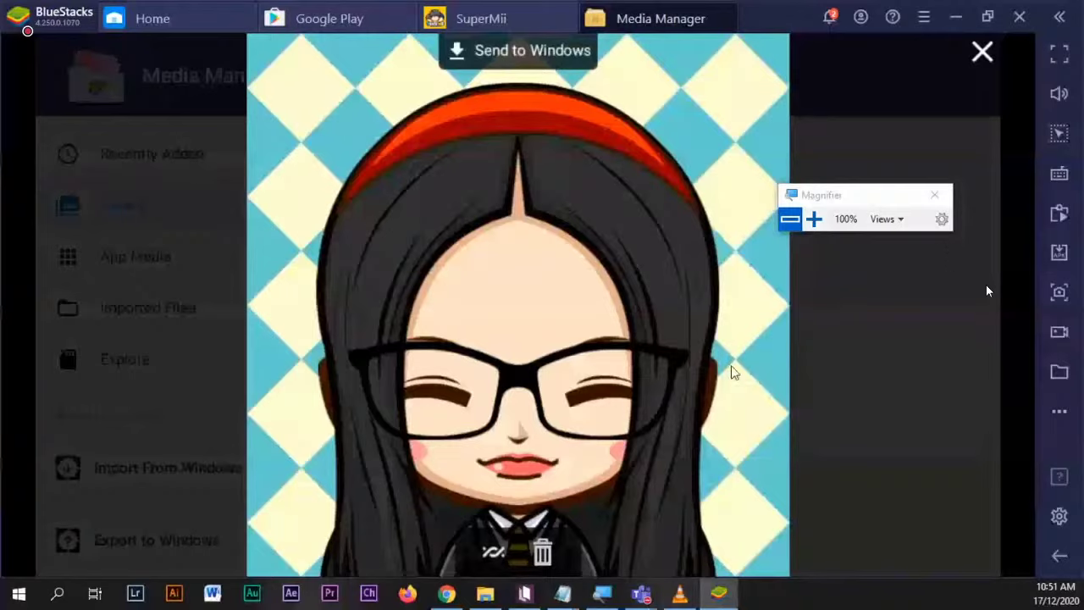
left_click(459, 53)
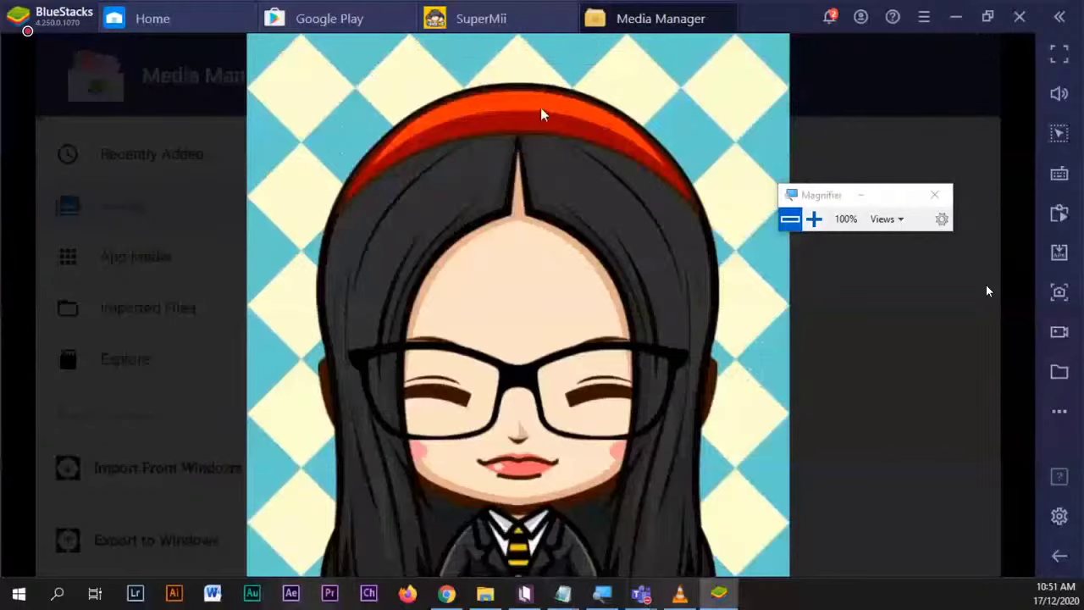
left_click(499, 254)
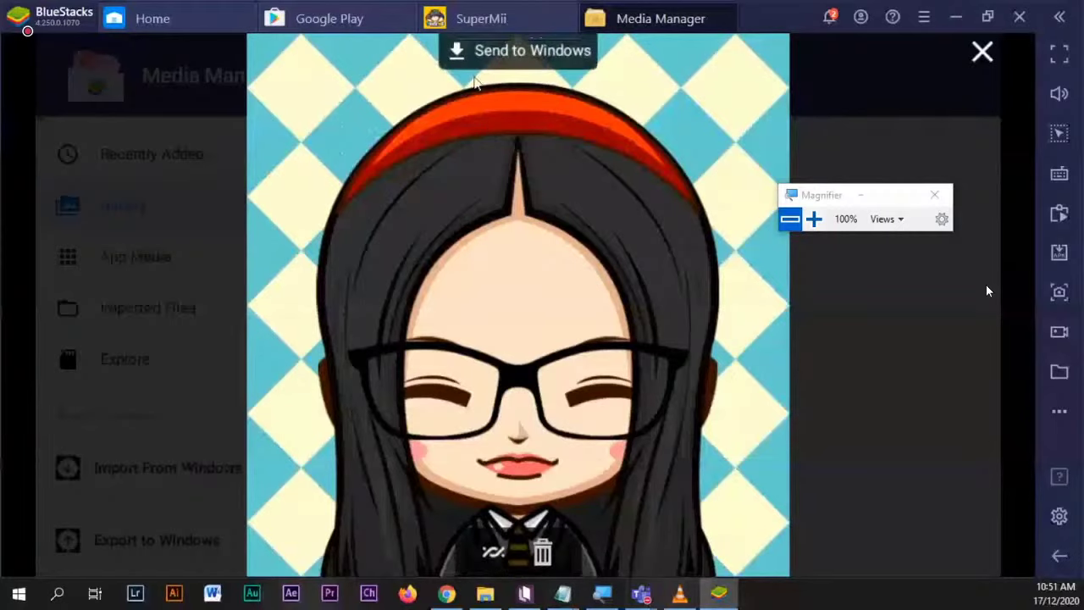
left_click(493, 553)
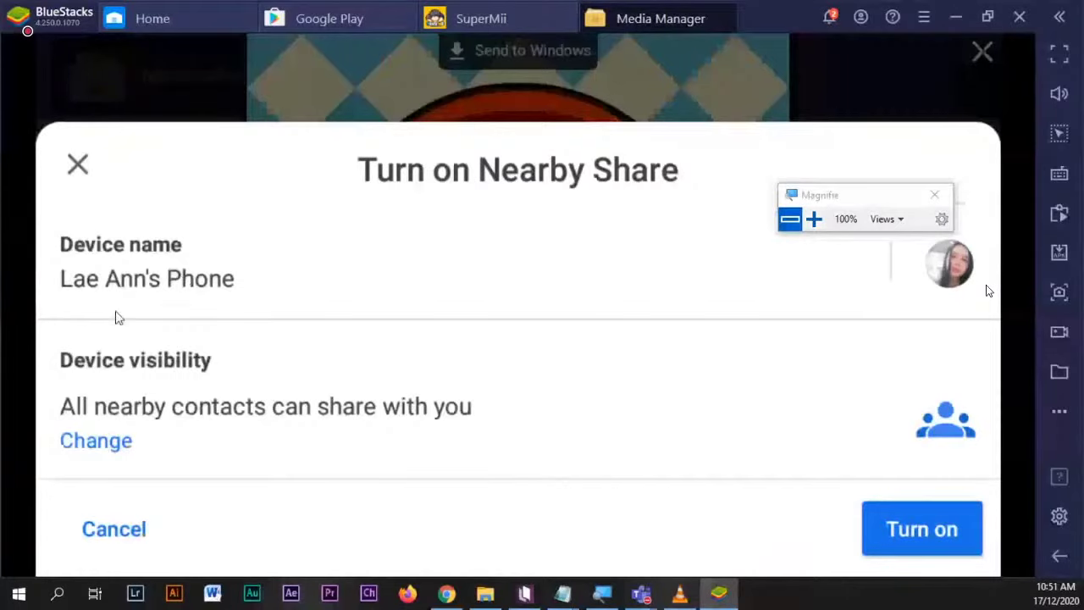
left_click(77, 169)
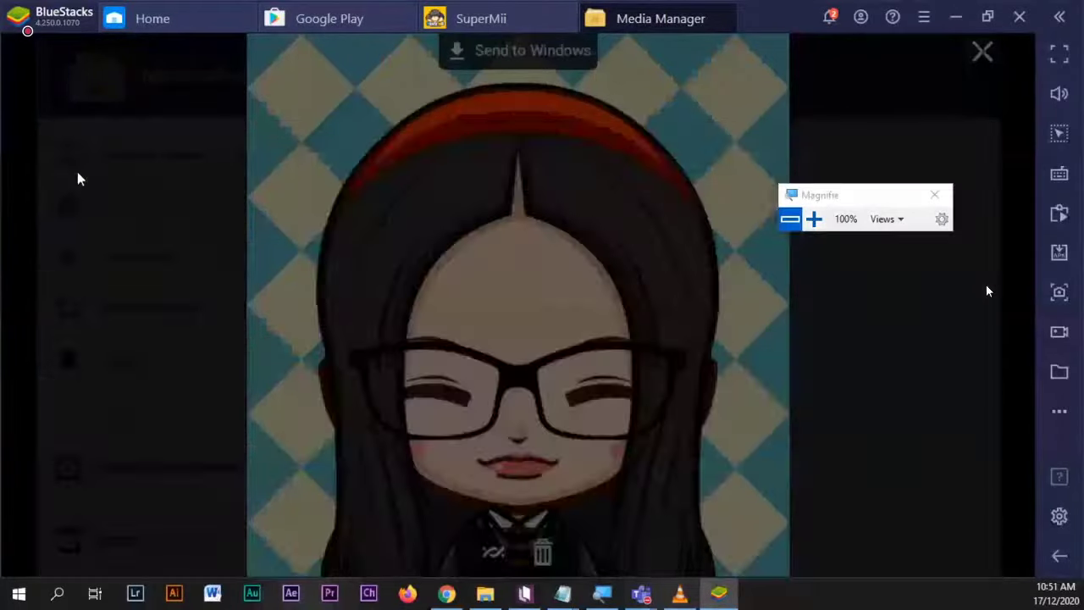
left_click(467, 53)
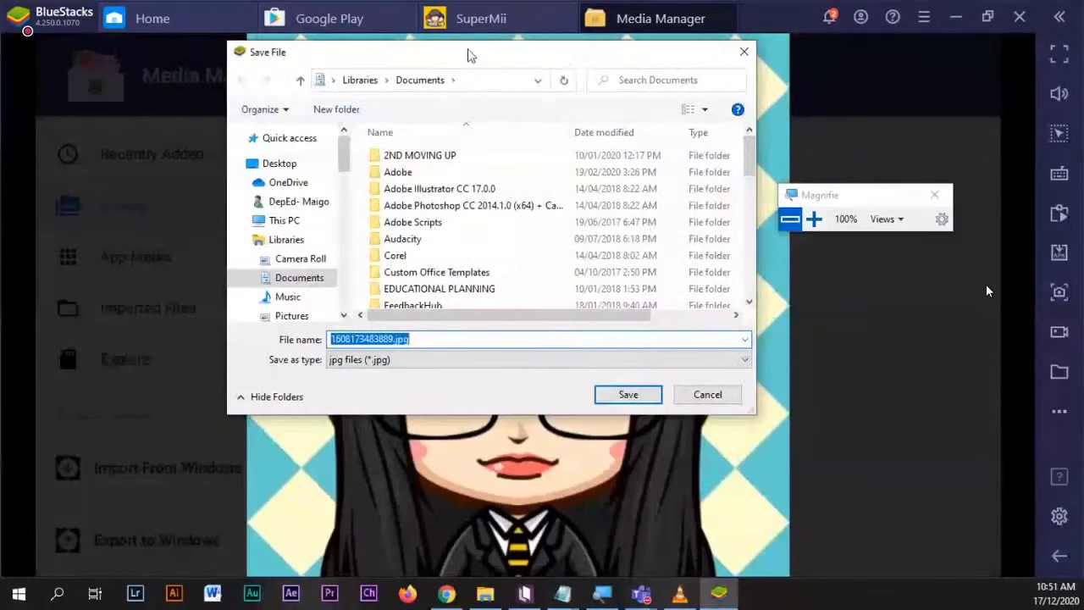
left_click(744, 51)
left_click(472, 150)
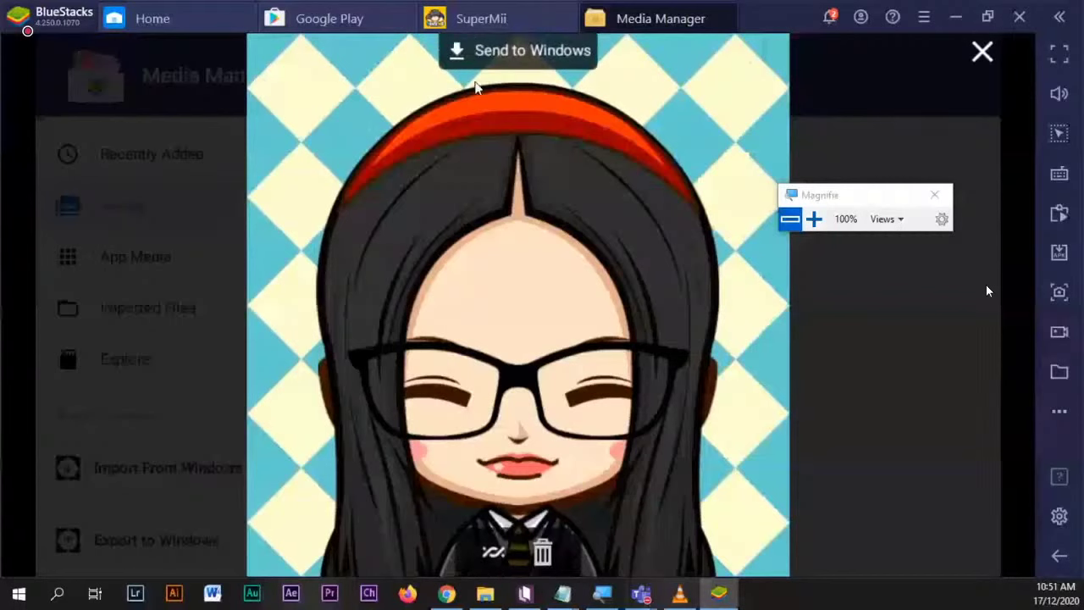
- Send the avatar picture to Windows, saving it as 1608173483889.jpg in the Desktop's KOTOBEE > Bitmoji folder, and close the full-size view
left_click(460, 52)
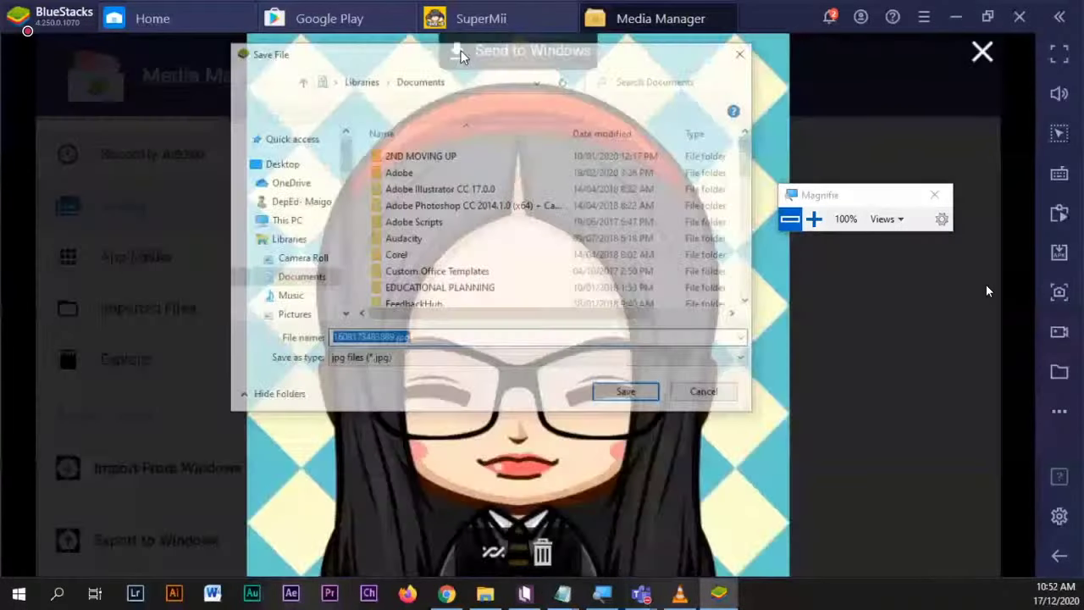
left_click(276, 166)
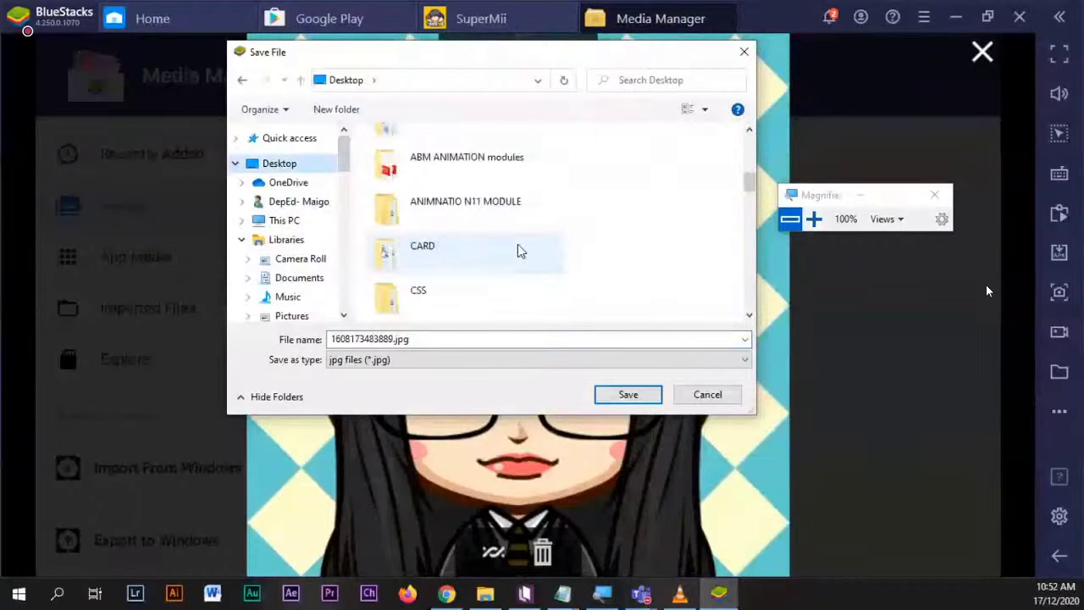
scroll(516, 248, "down", 5)
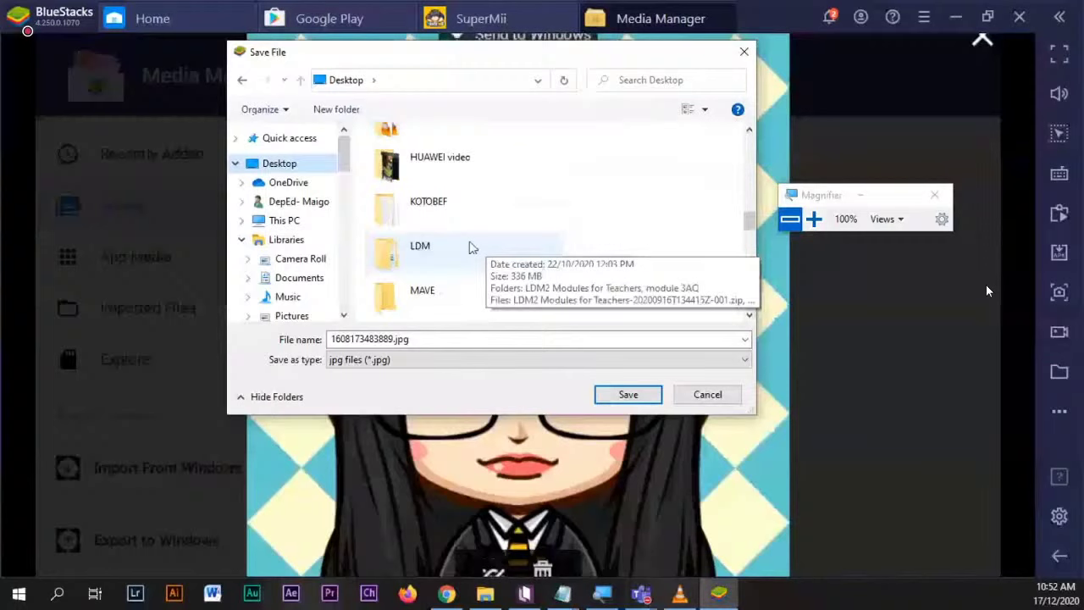
left_click(438, 206)
double_click(438, 206)
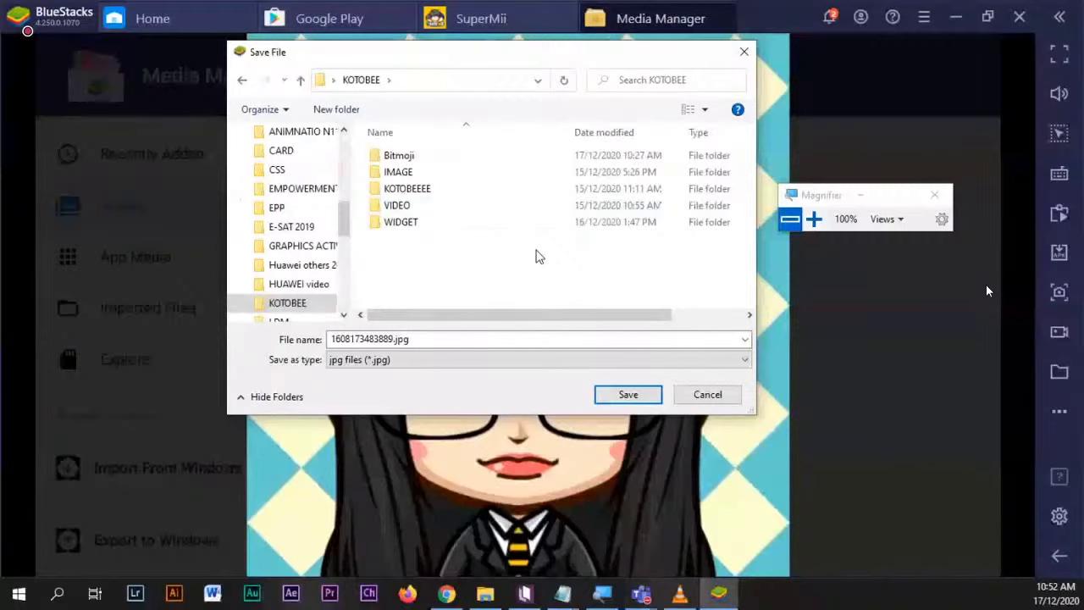
double_click(386, 159)
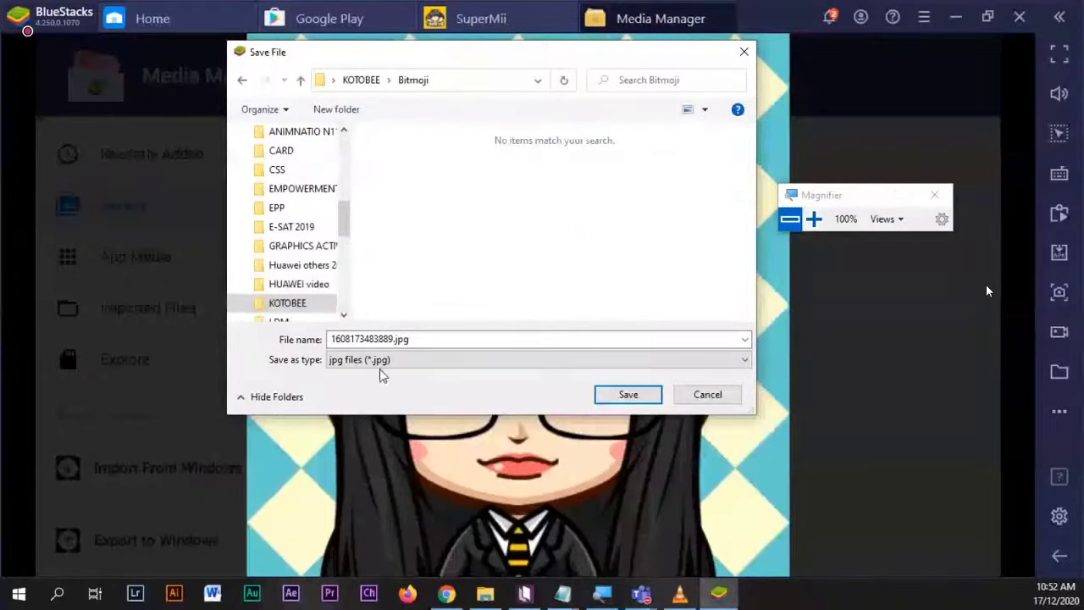
left_click(630, 401)
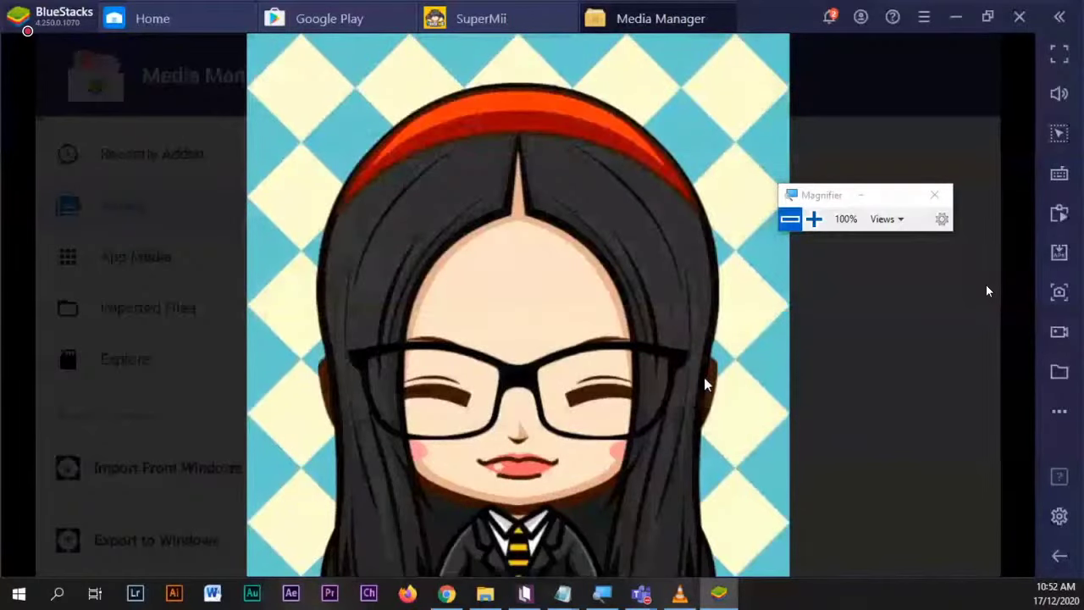
left_click(921, 155)
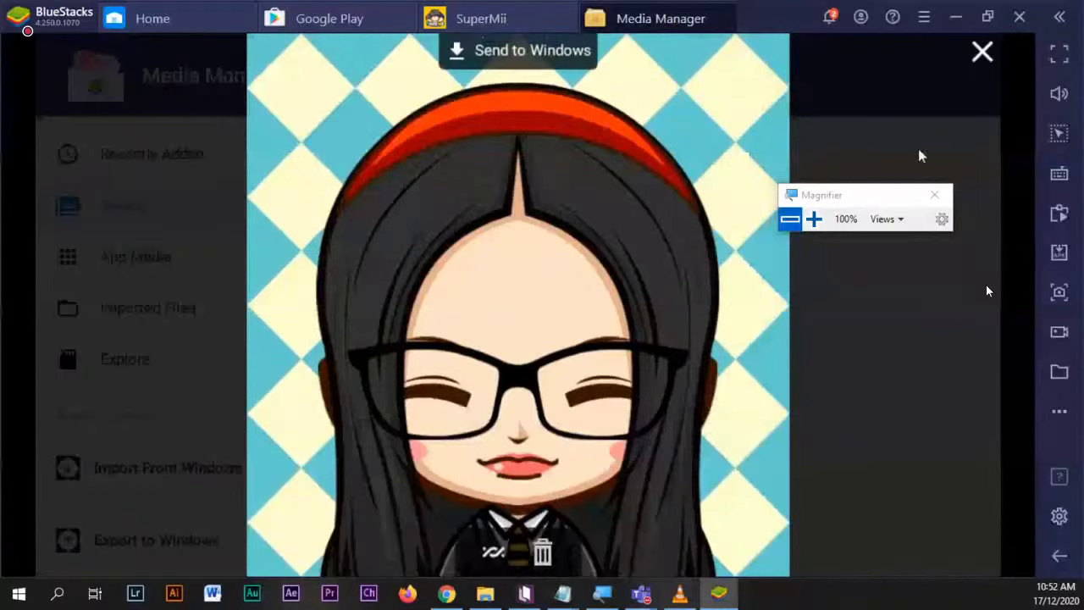
left_click(981, 52)
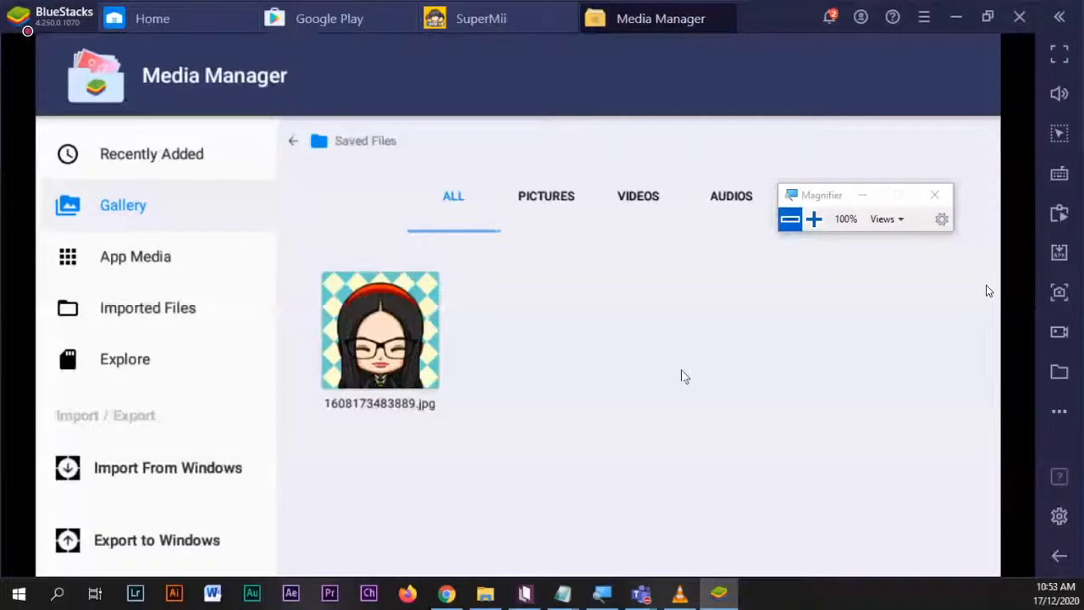
- Switch to Kotobee Author and point out the picture beside the Activity 1 heading in the open chapter
left_click(955, 26)
left_click(523, 593)
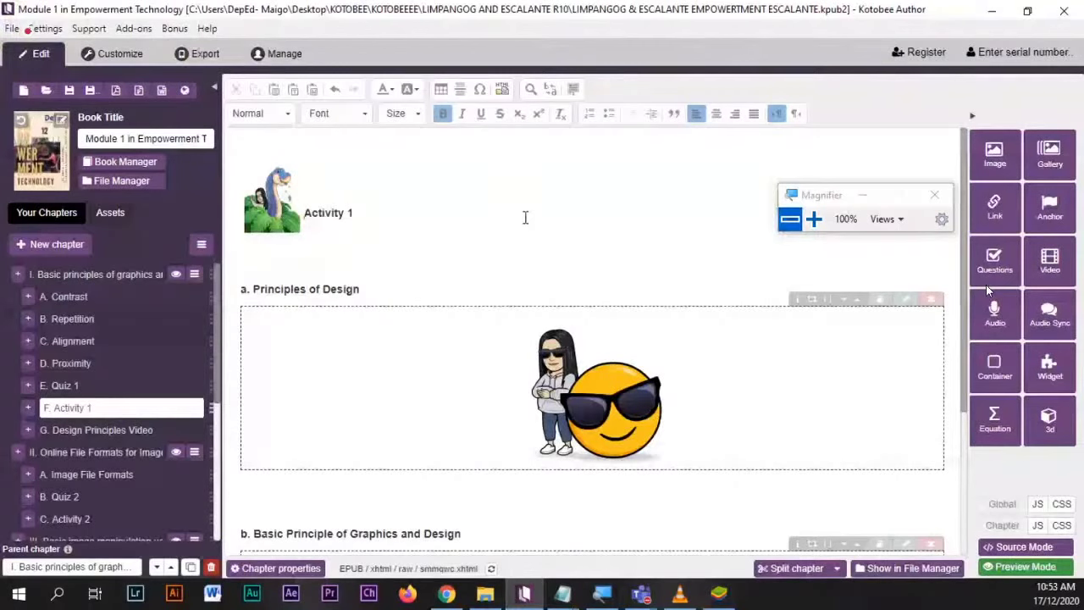
left_click(269, 189)
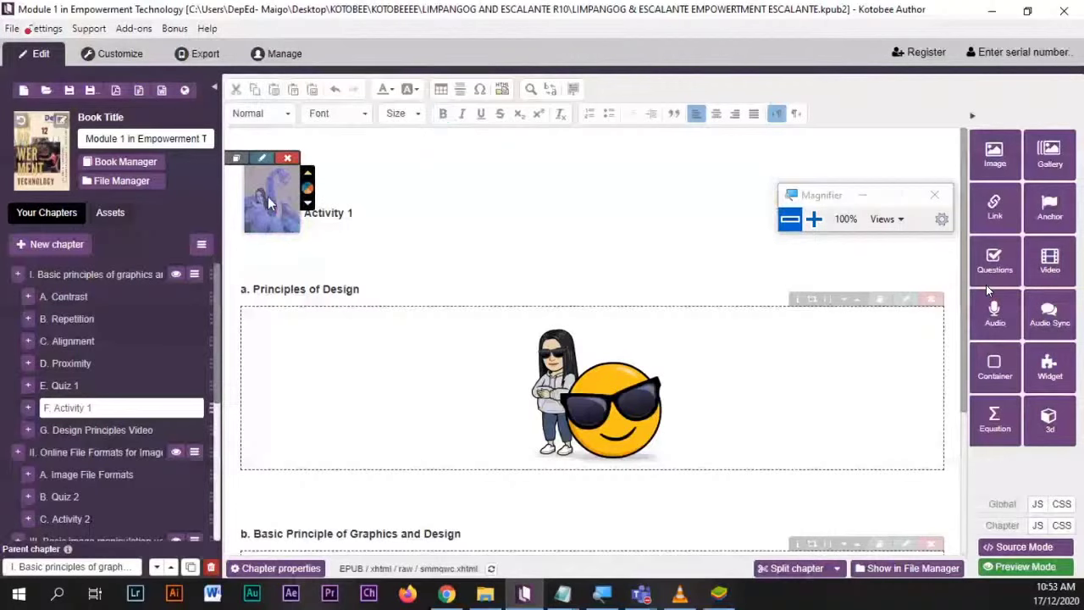
scroll(59, 373, "down", 1)
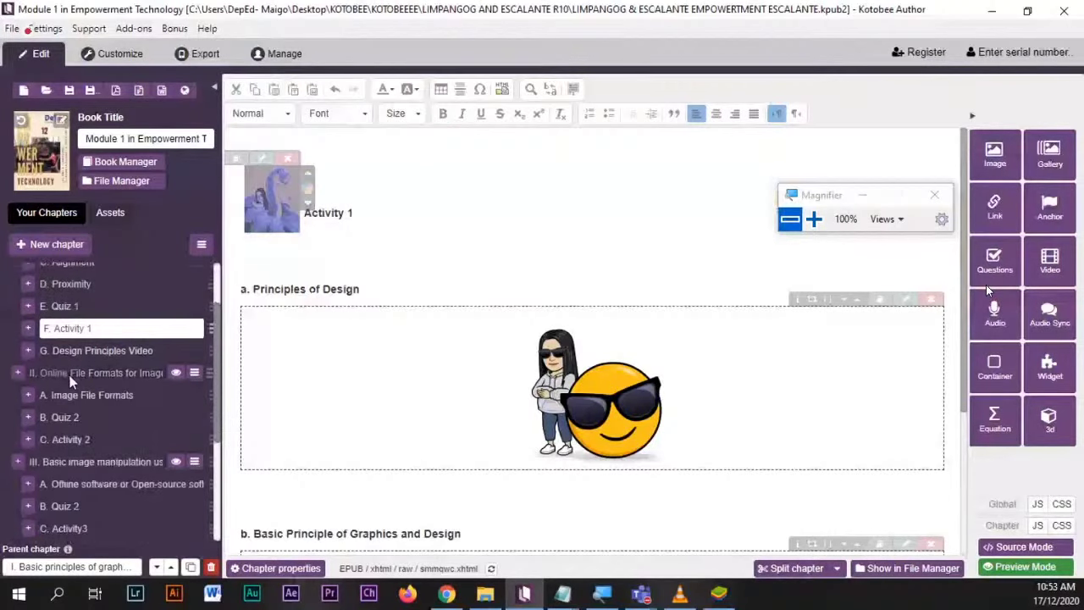
scroll(68, 381, "up", 1)
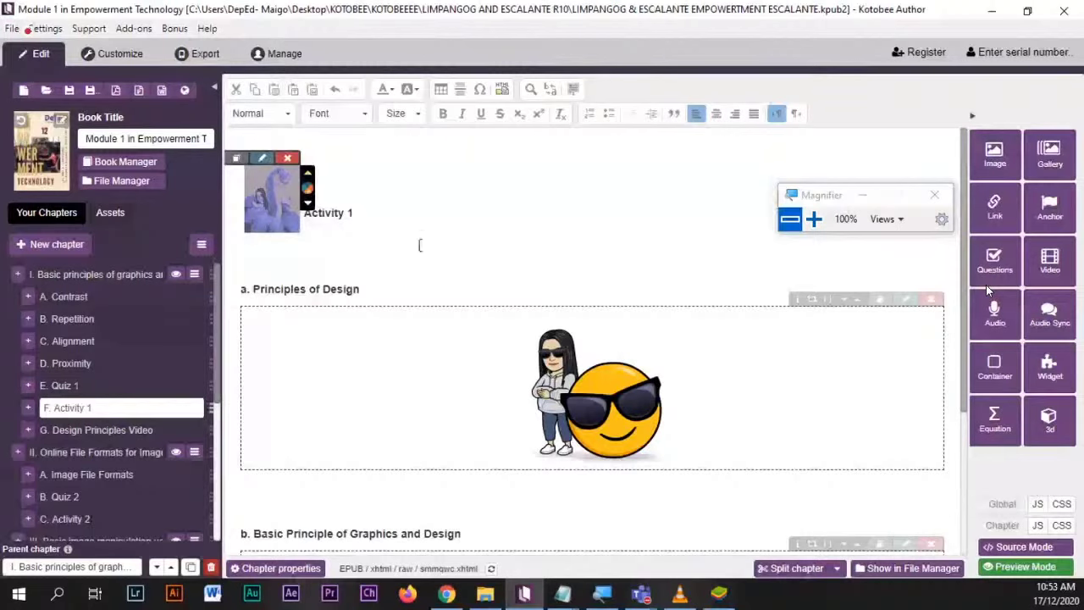
left_click(404, 212)
left_click(262, 216)
left_click(409, 245)
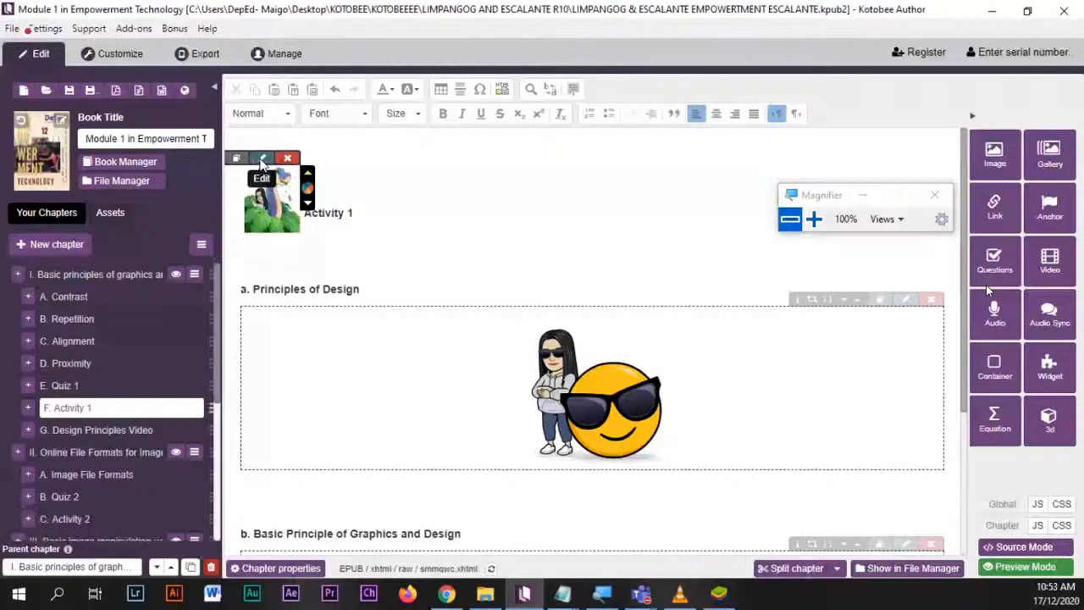
- Open the settings of the picture beside Activity 1 and review its width and text-wrap options, keeping Push left
left_click(262, 161)
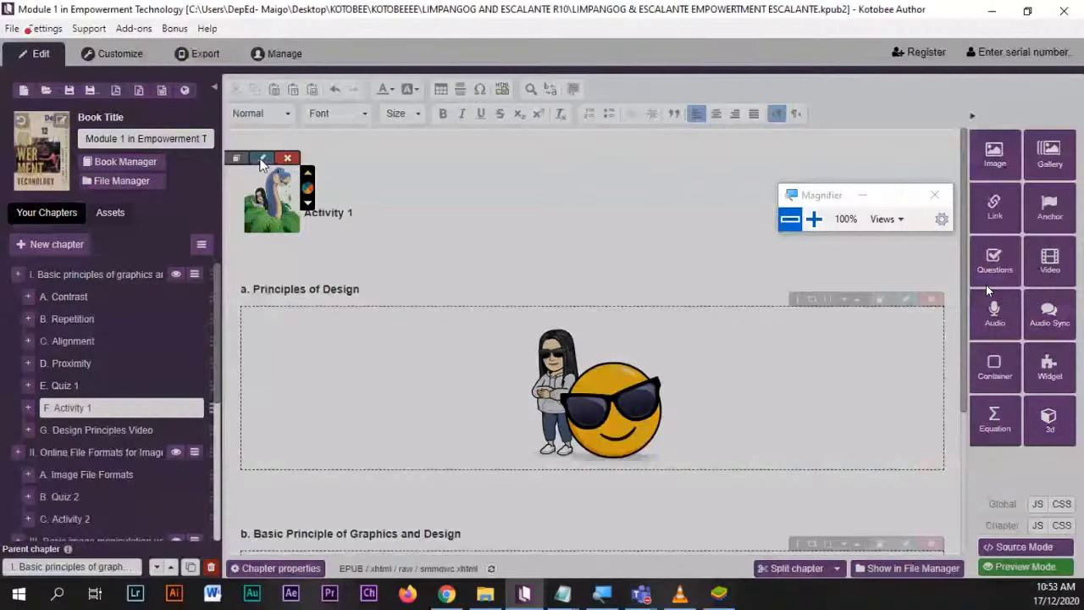
left_click(447, 261)
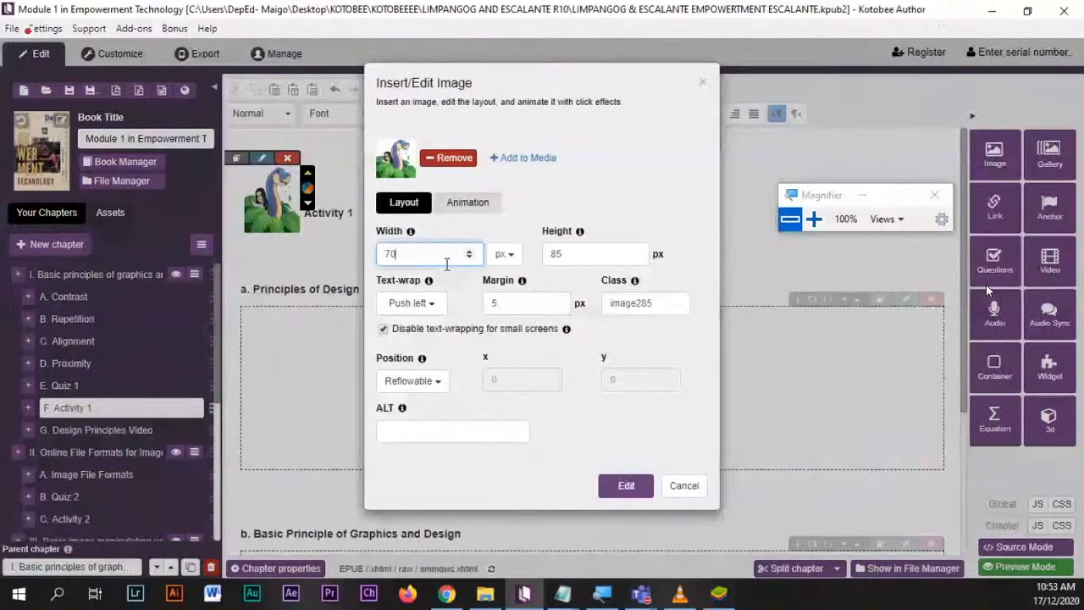
left_click_drag(446, 261, 384, 258)
left_click(415, 254)
left_click(422, 309)
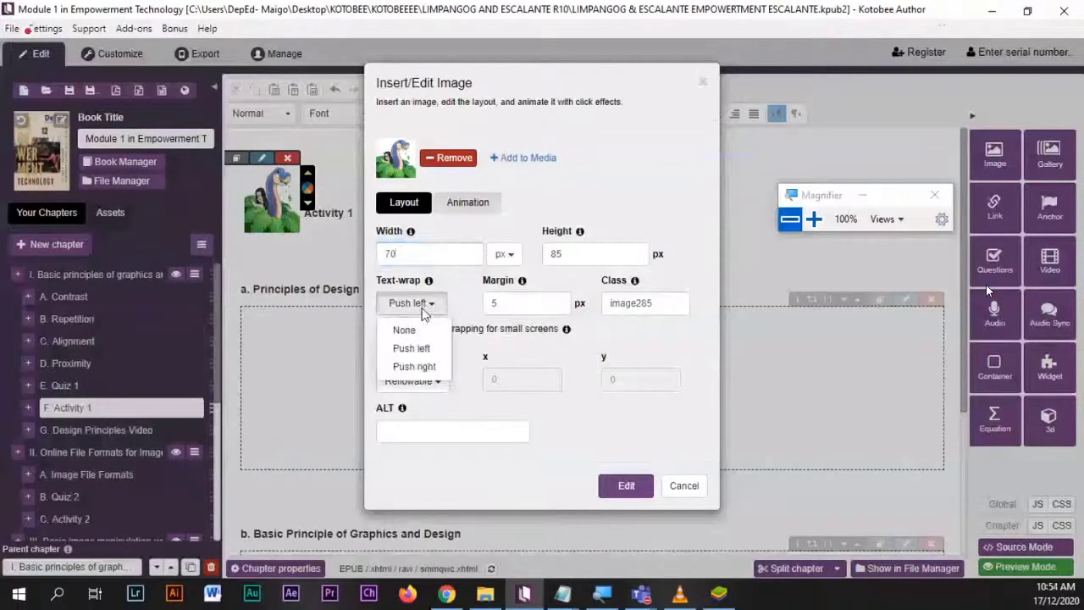
left_click(427, 349)
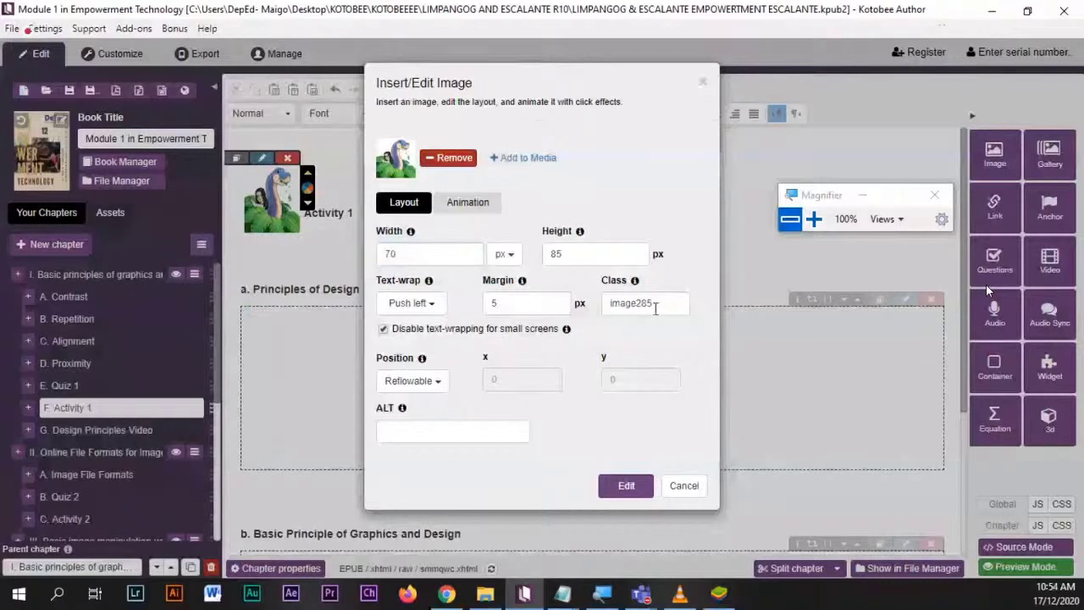
- Review the picture's position options, width and height, and accept the image settings without changes
left_click(432, 380)
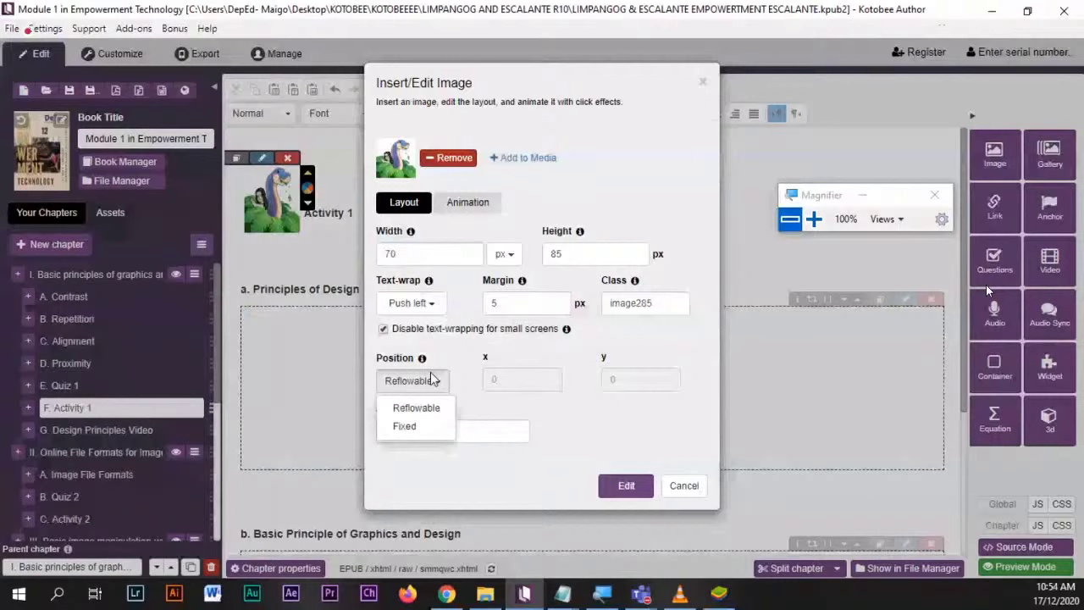
left_click(434, 386)
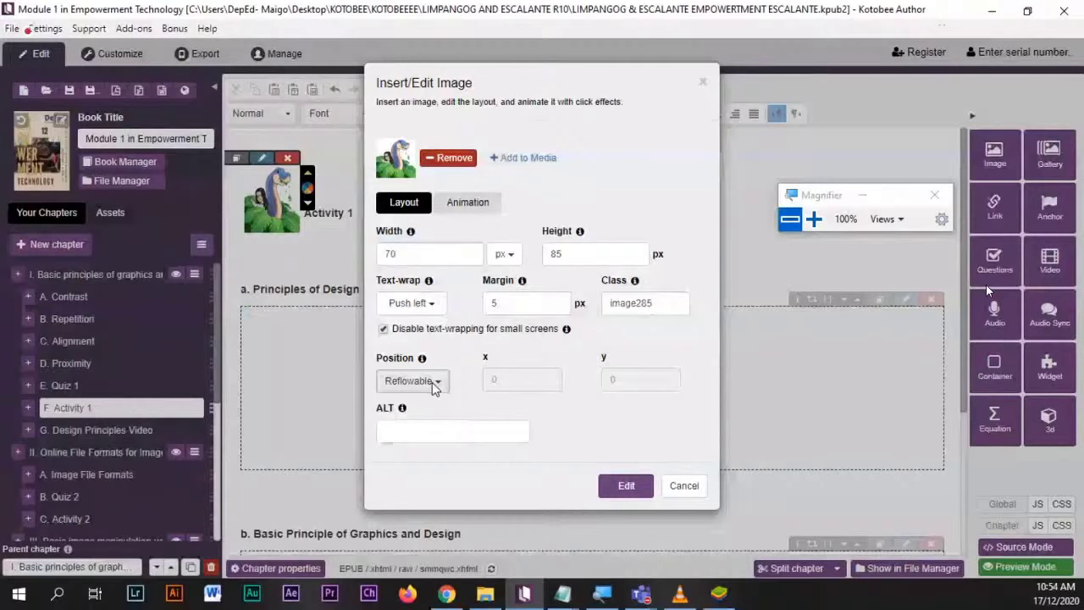
left_click(432, 382)
left_click(434, 384)
left_click(444, 388)
left_click(461, 374)
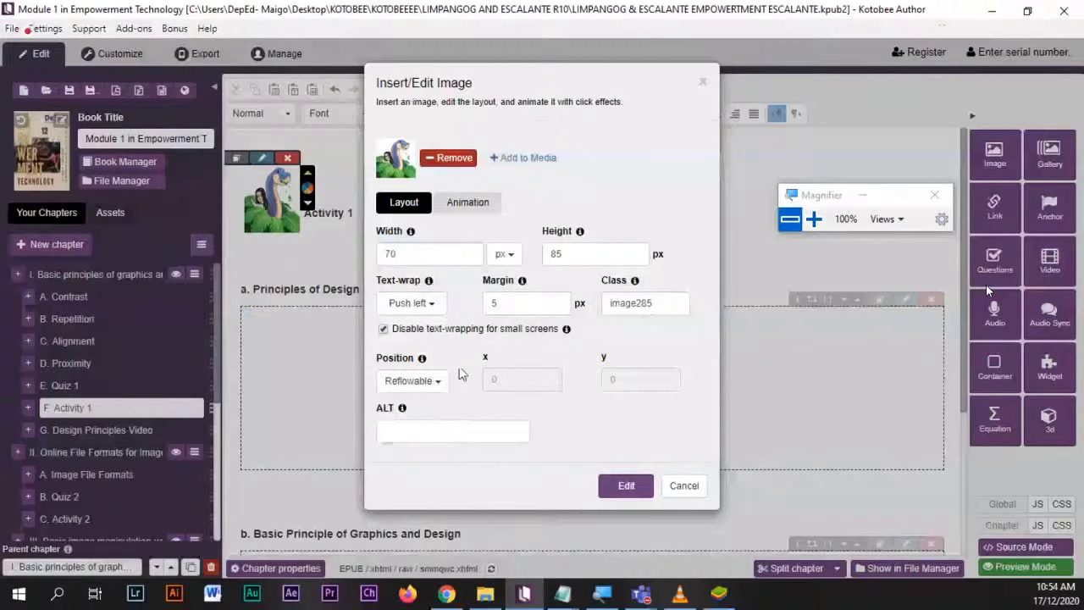
left_click(428, 381)
left_click(481, 366)
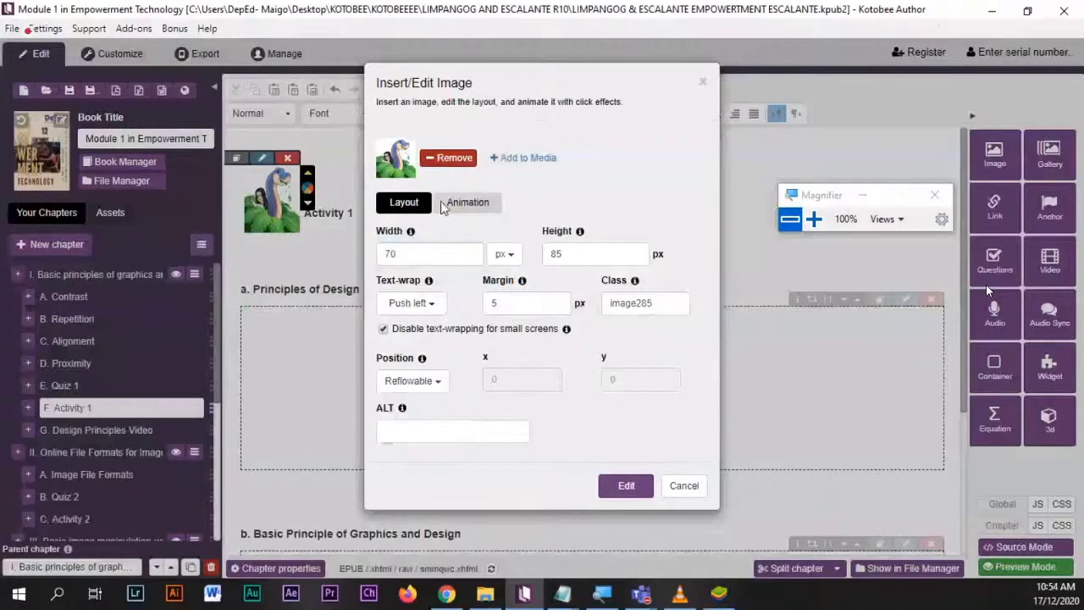
left_click(467, 254)
left_click(562, 255)
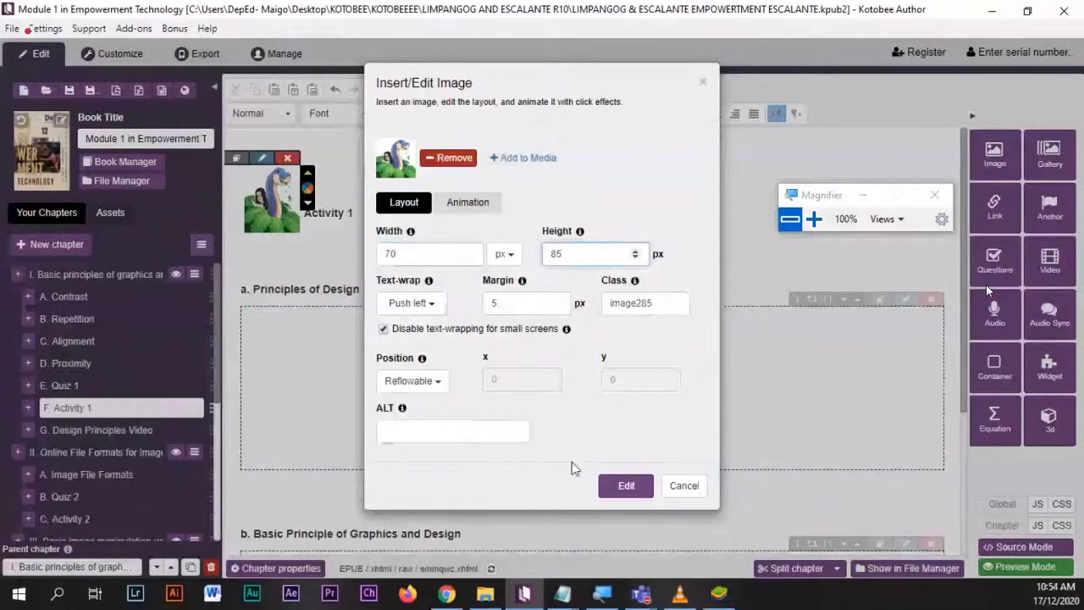
left_click(626, 486)
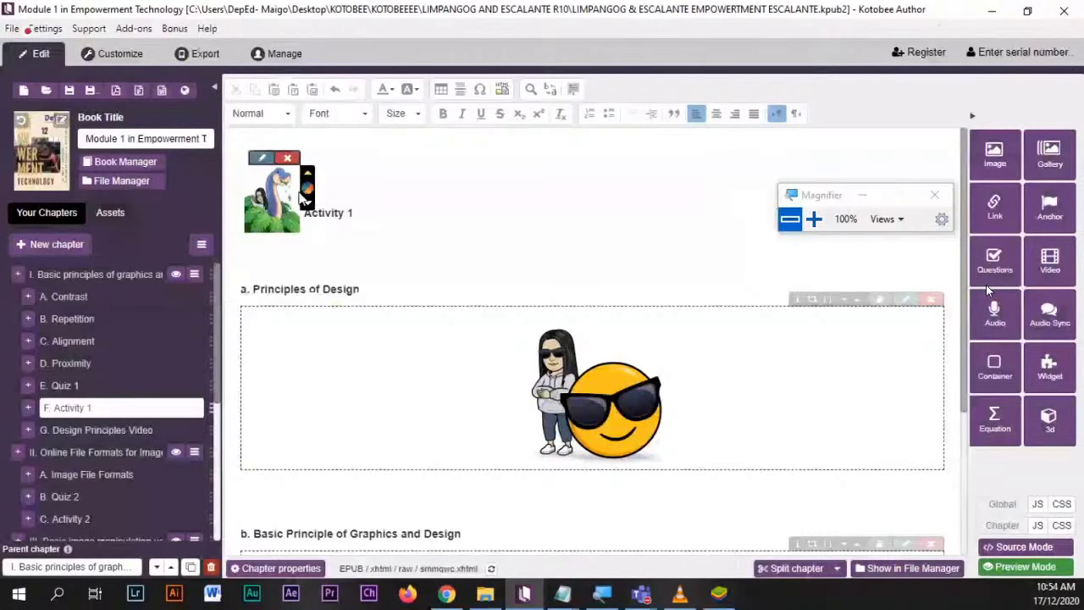
- Delete the picture beside Activity 1 and place the text cursor directly before the heading
left_click(287, 158)
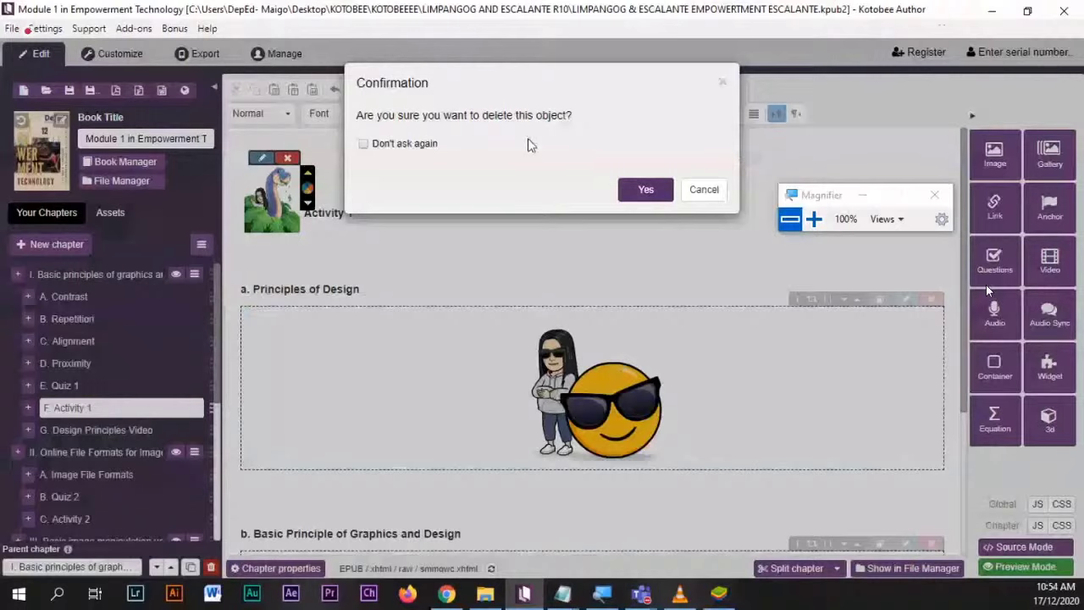
left_click(646, 189)
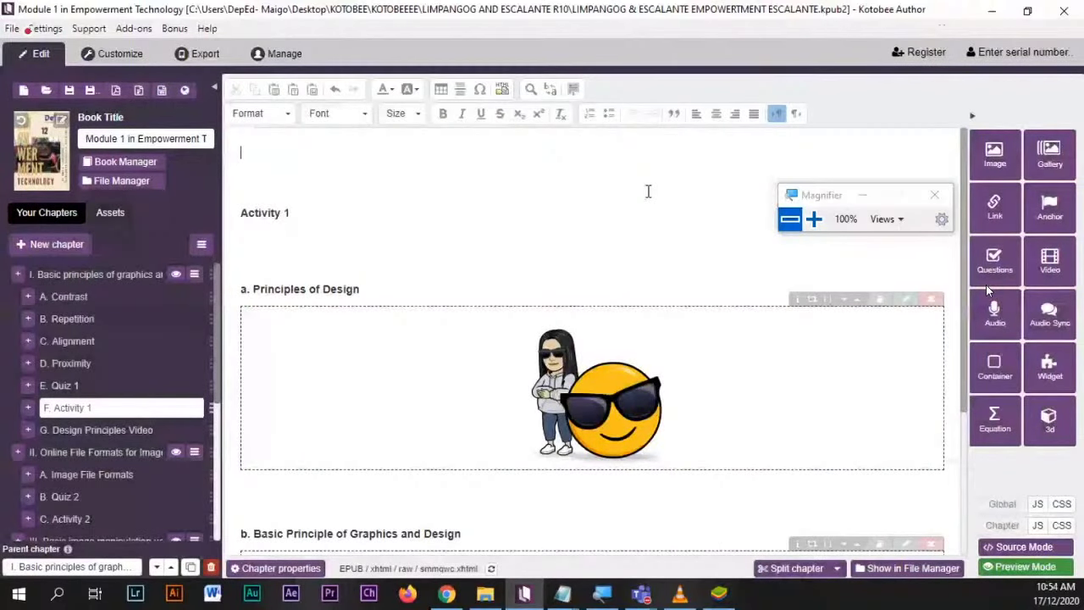
left_click(242, 213)
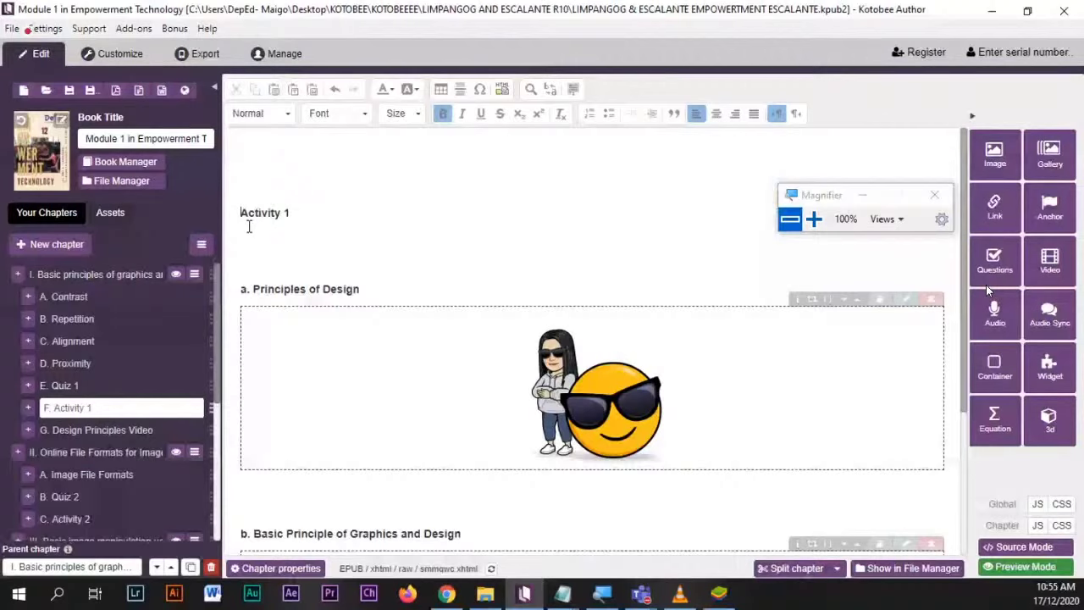
- Insert the avatar image with the green check mark from the KOTOBEE > Bitmoji folder before the Activity 1 heading
left_click(996, 156)
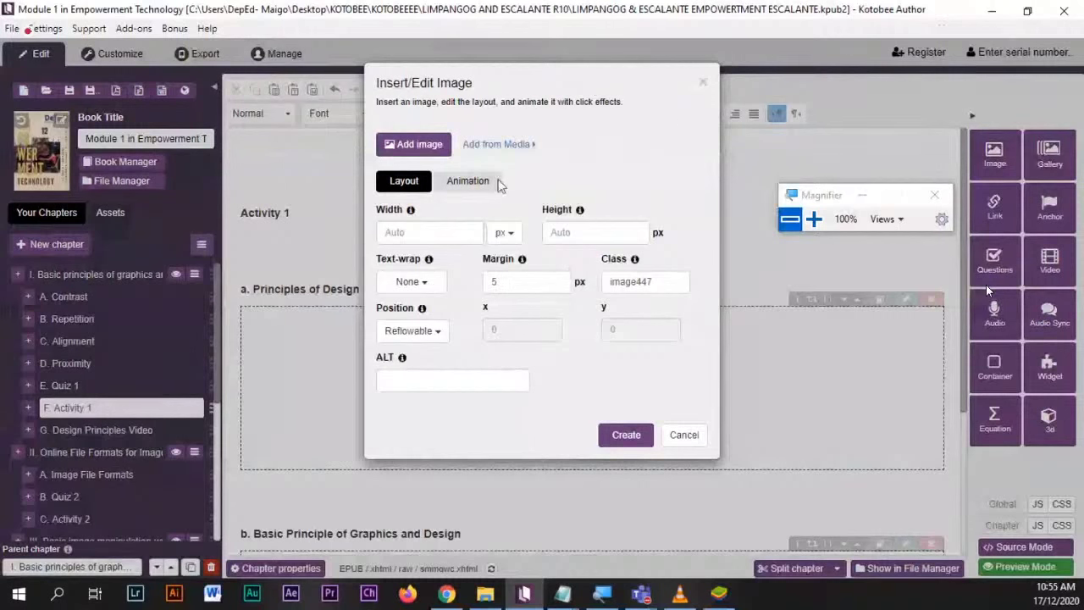
left_click(423, 145)
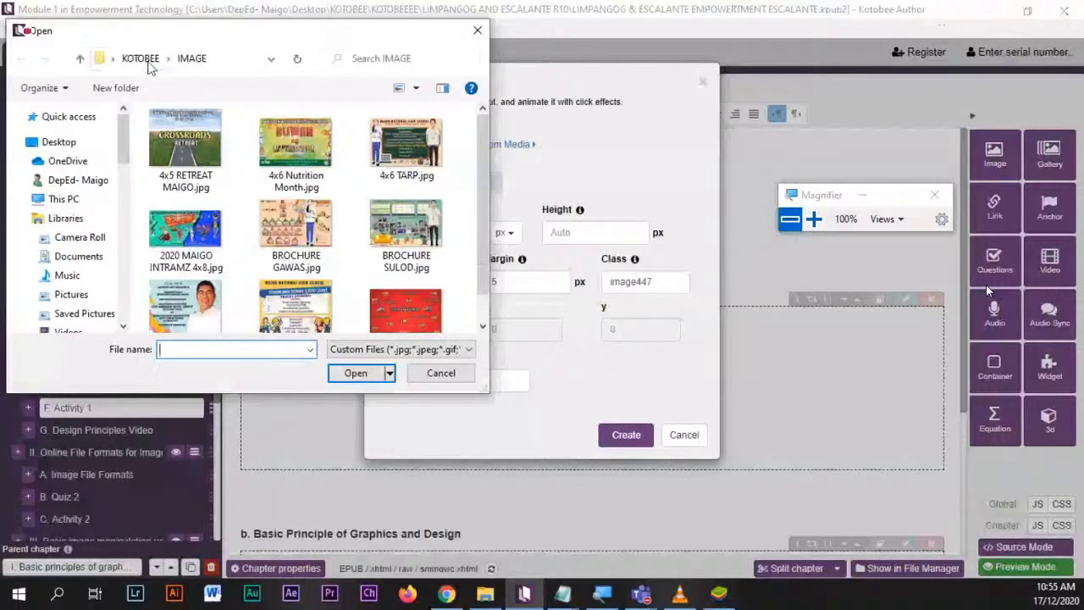
left_click(145, 63)
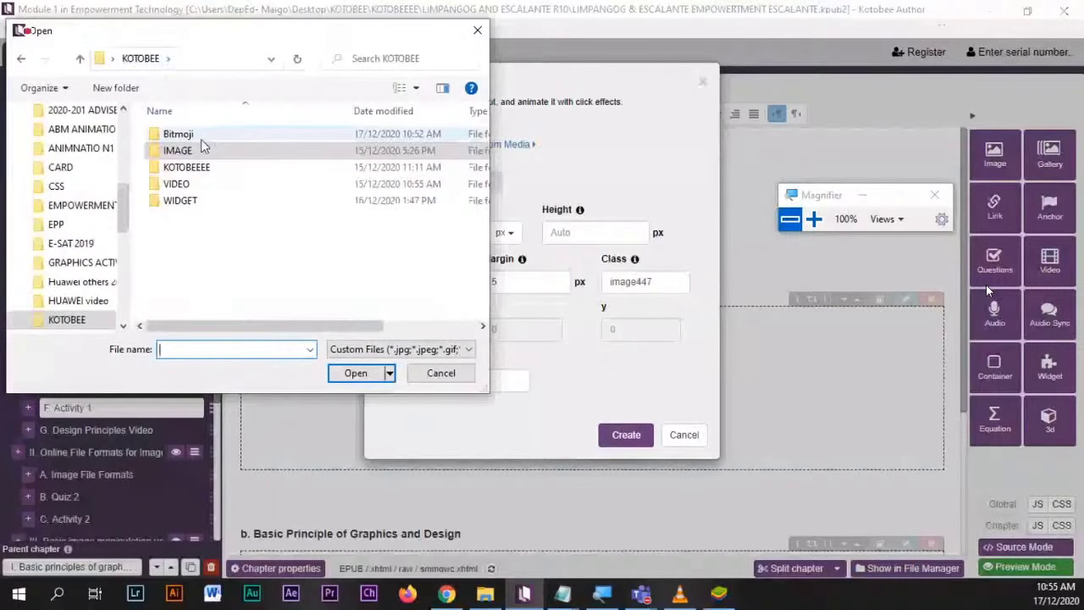
left_click_drag(255, 28, 406, 66)
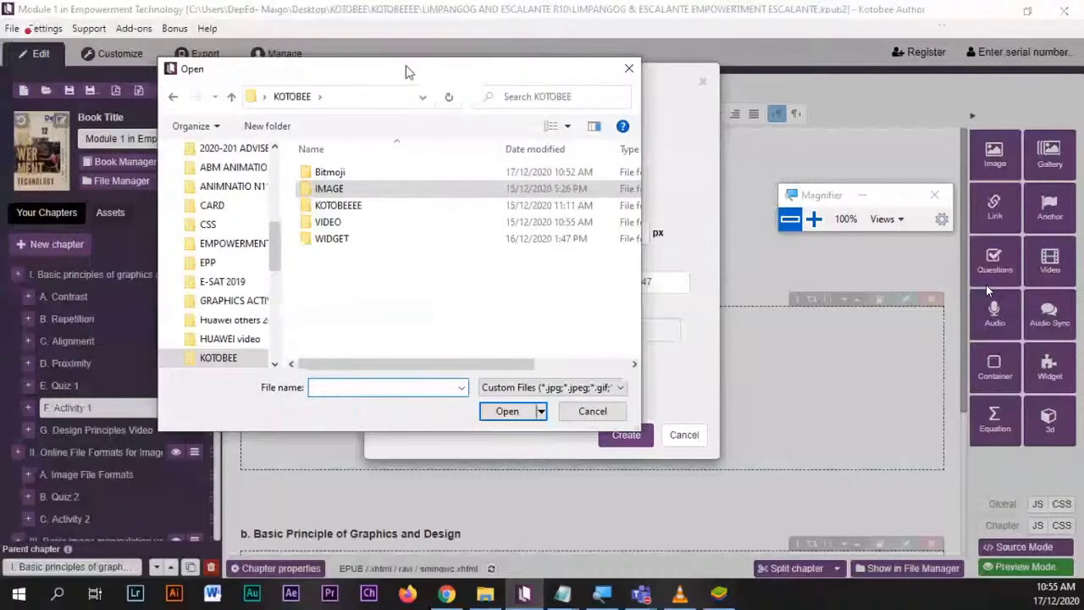
left_click(331, 173)
double_click(330, 173)
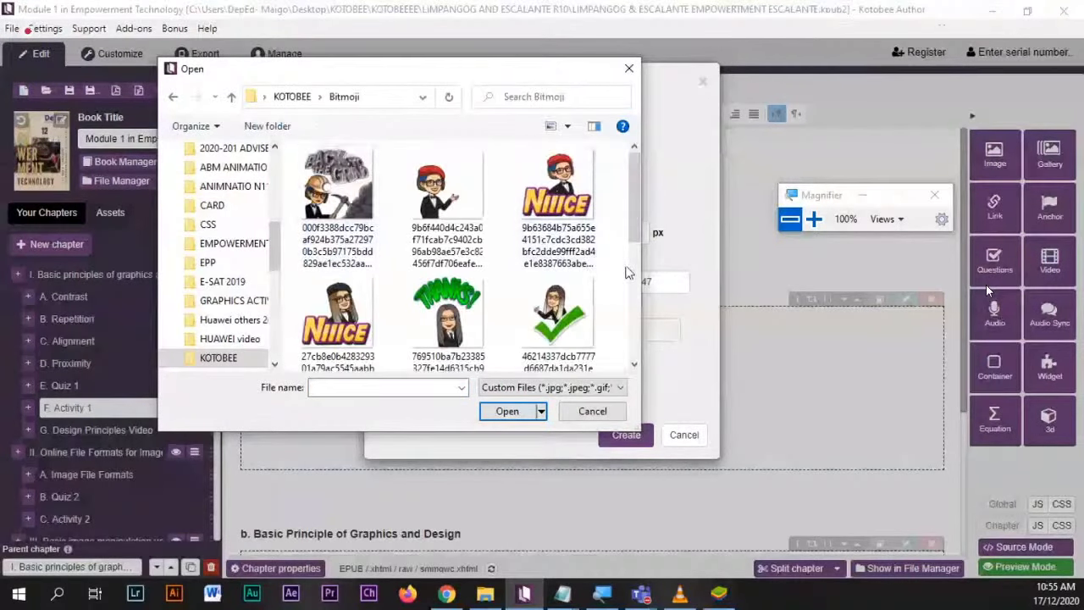
scroll(610, 269, "down", 1)
left_click(562, 298)
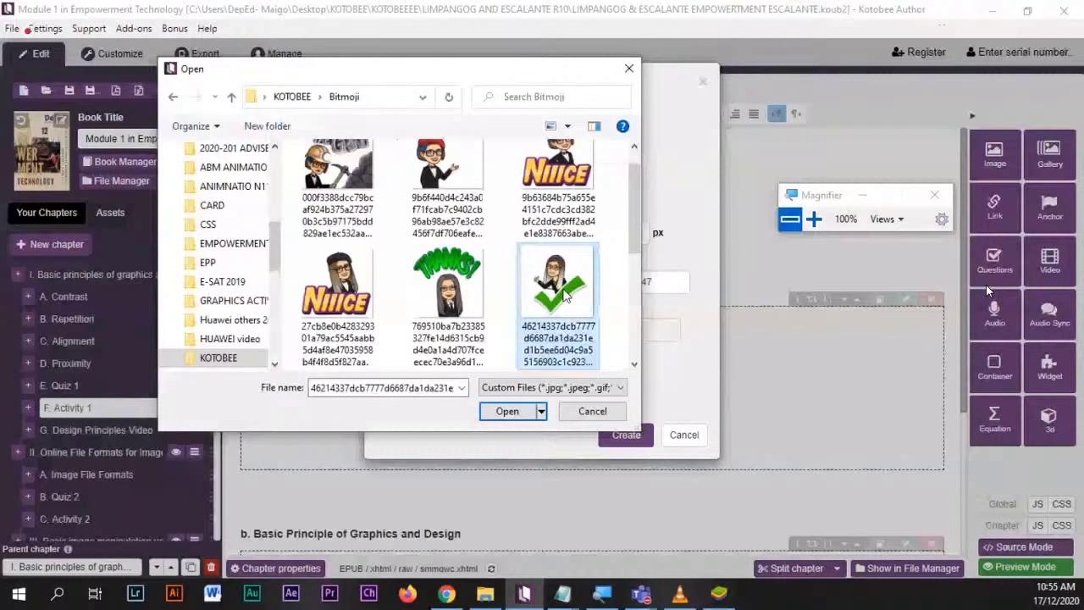
scroll(564, 293, "down", 1)
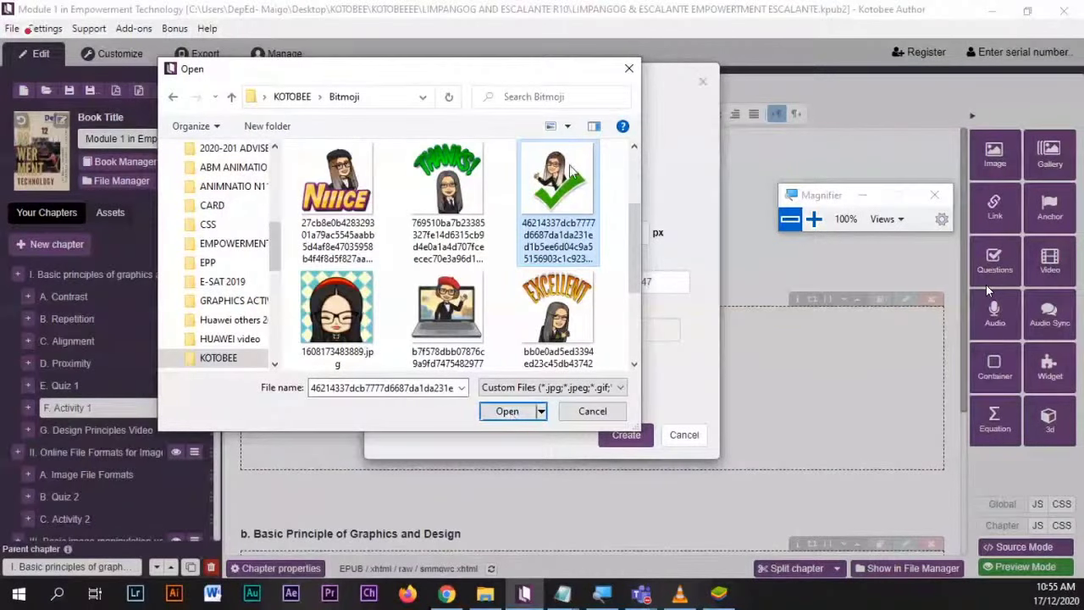
left_click(507, 412)
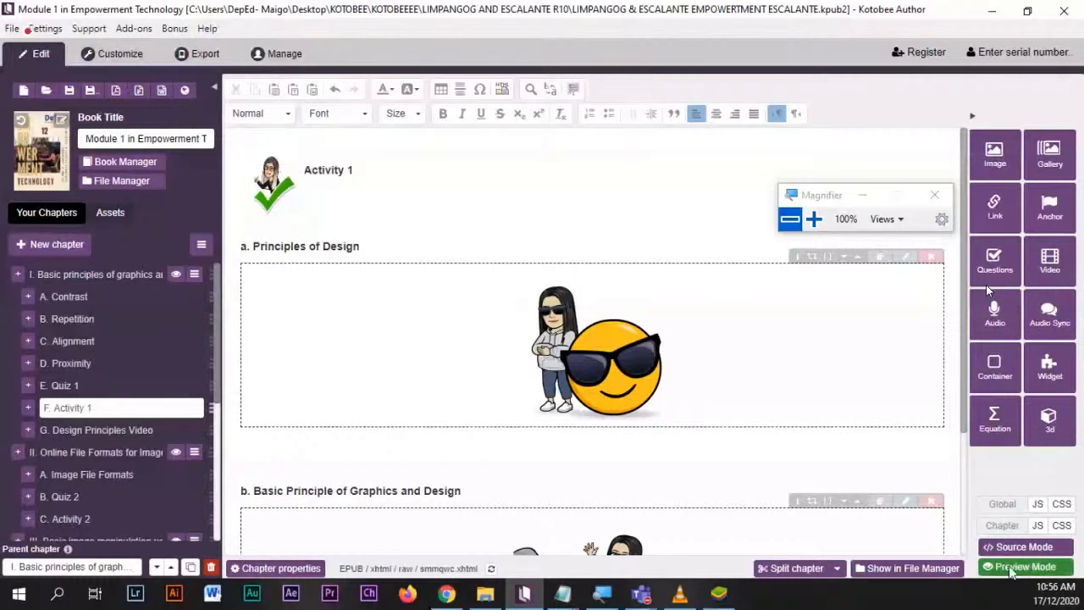
- Preview the Activity 1 chapter to check the inserted avatar picture, and return to editing
key("super+plus")
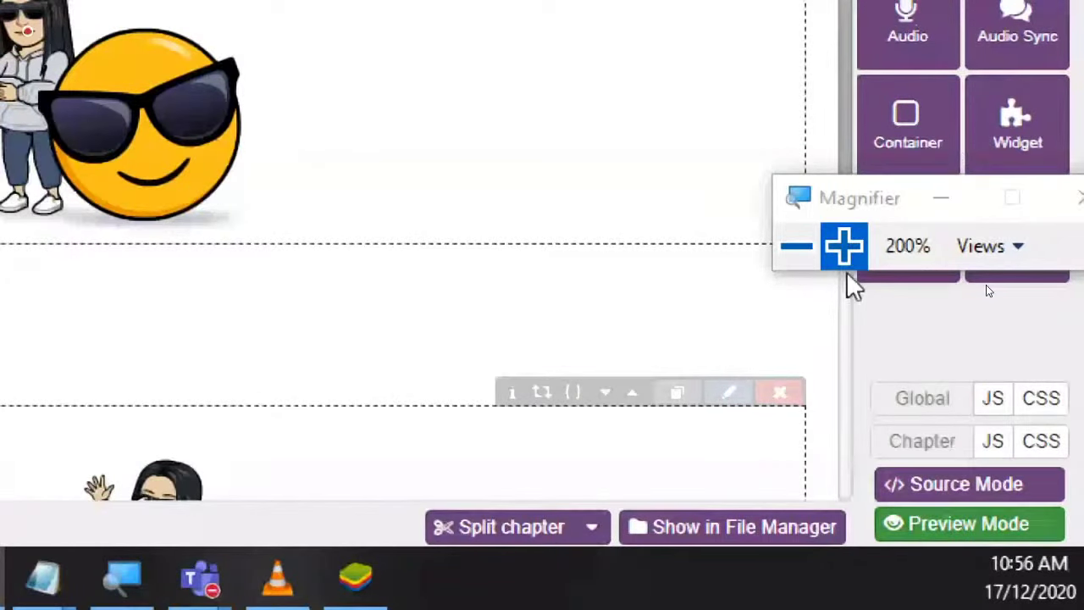
left_click(794, 250)
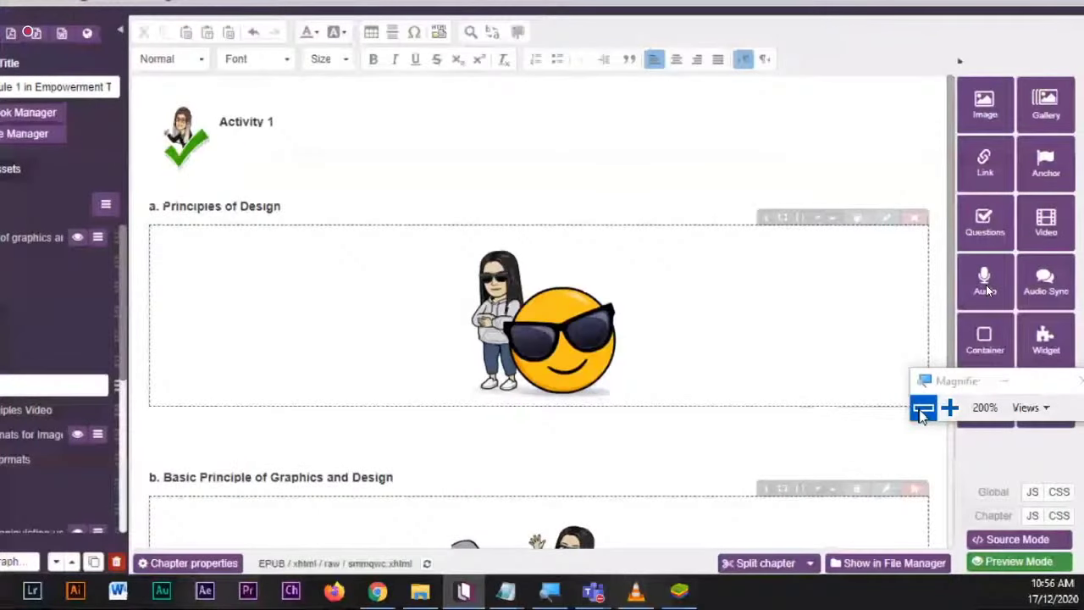
left_click(921, 410)
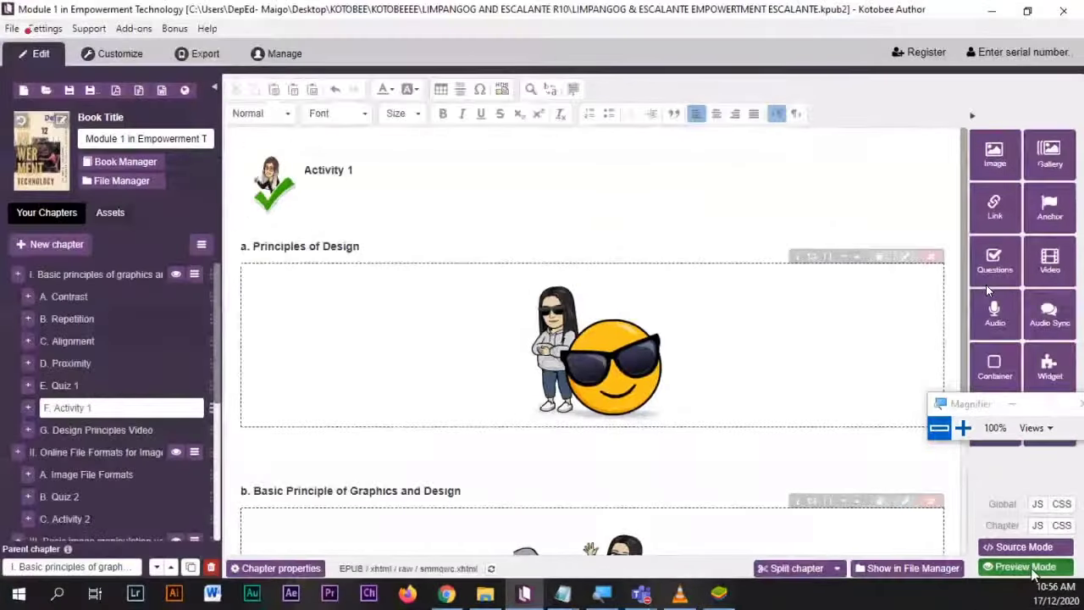
scroll(596, 379, "down", 1)
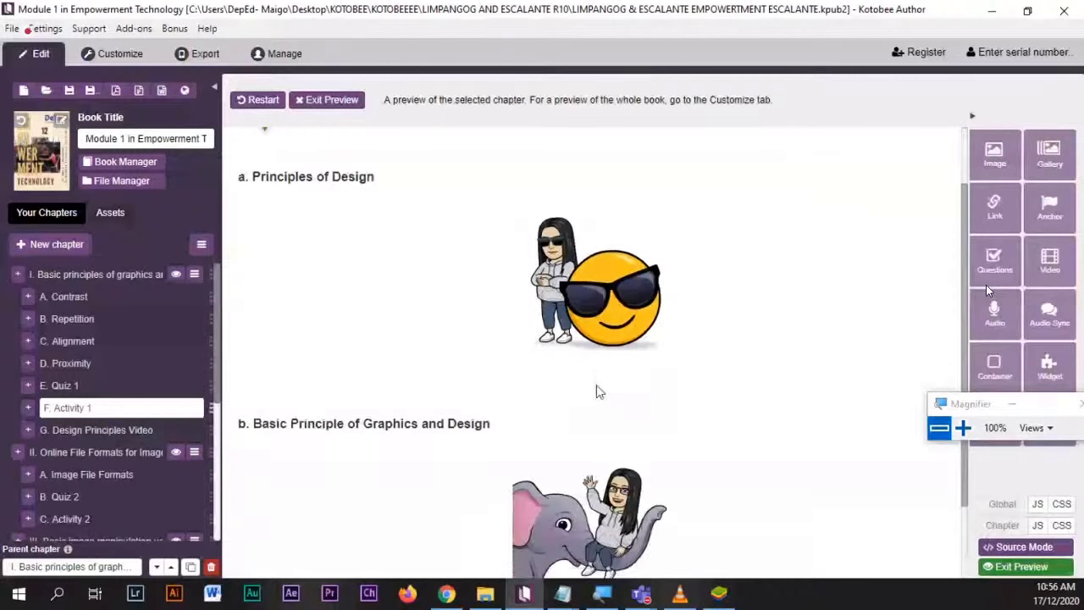
scroll(392, 249, "up", 1)
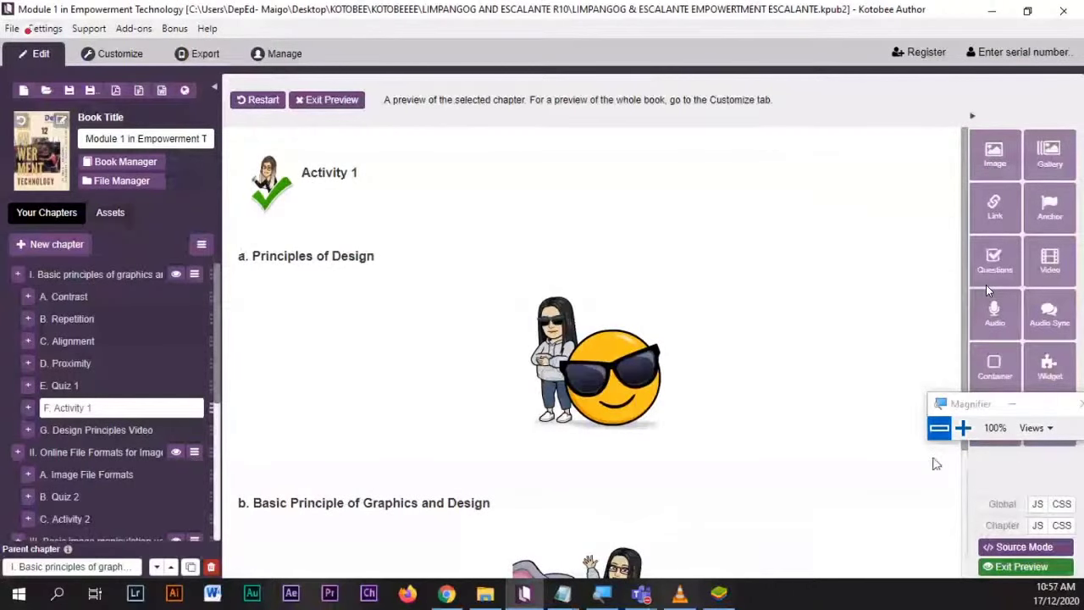
left_click(1022, 569)
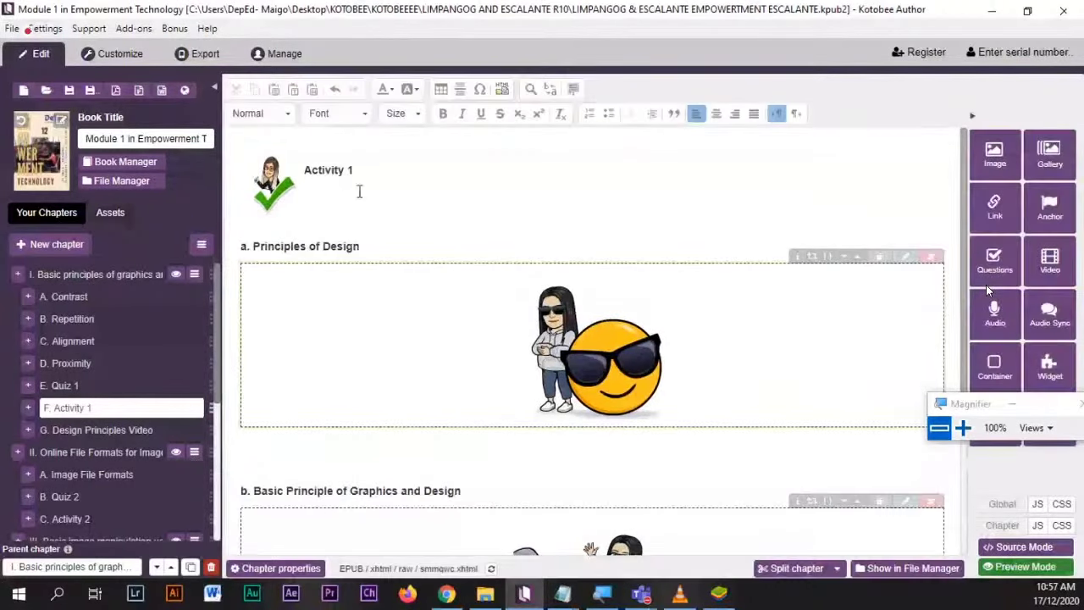
- Add a line break before the Activity 1 heading to move it lower beside the avatar picture, and check the page
left_click(307, 174)
key("Return")
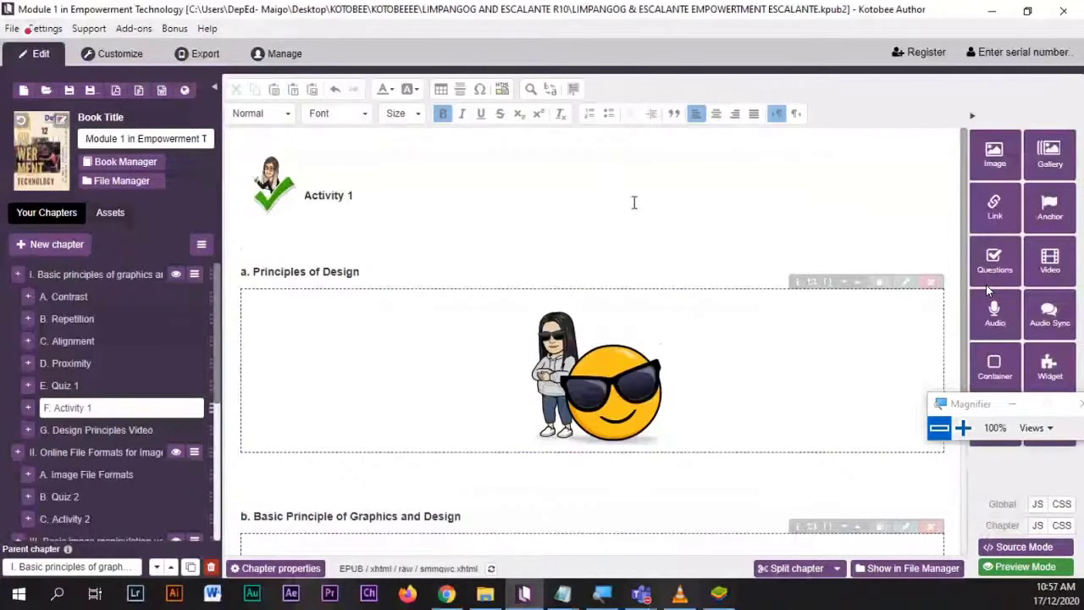
left_click(288, 182)
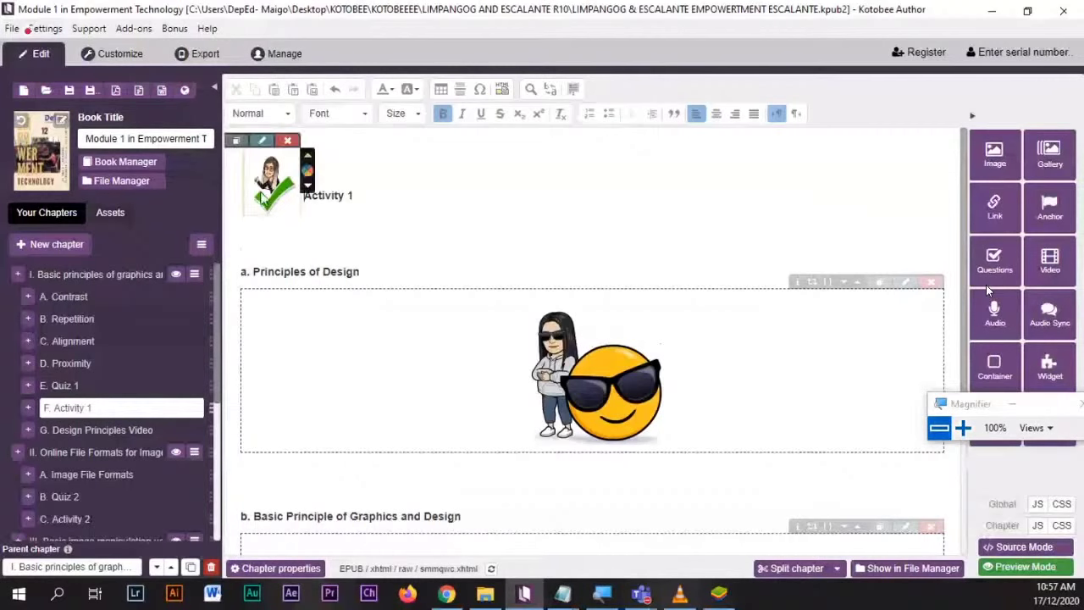
left_click(532, 224)
scroll(604, 300, "down", 1)
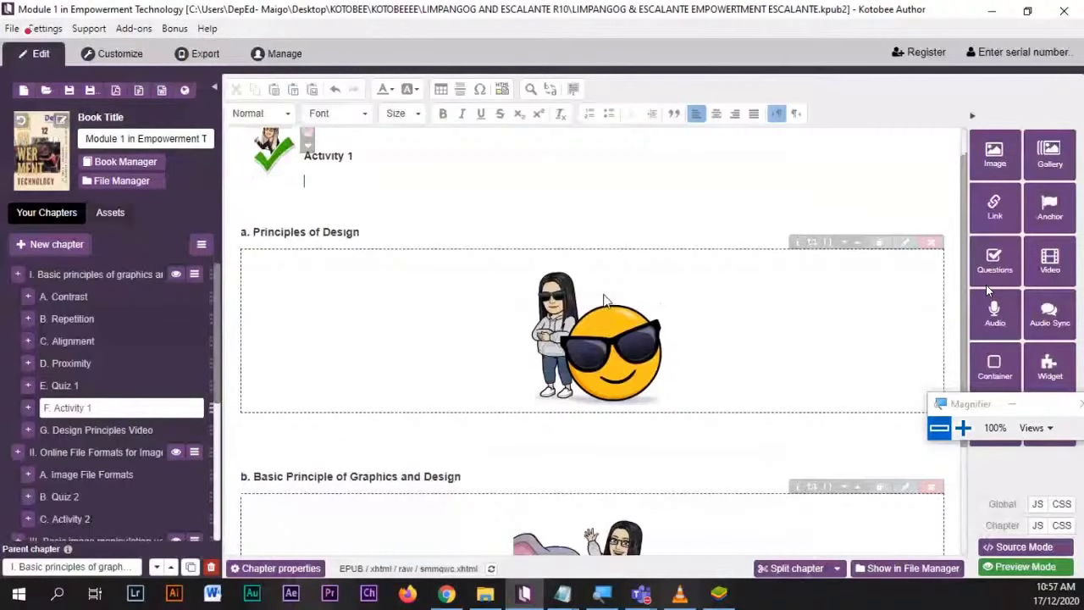
scroll(605, 300, "down", 4)
scroll(477, 365, "up", 5)
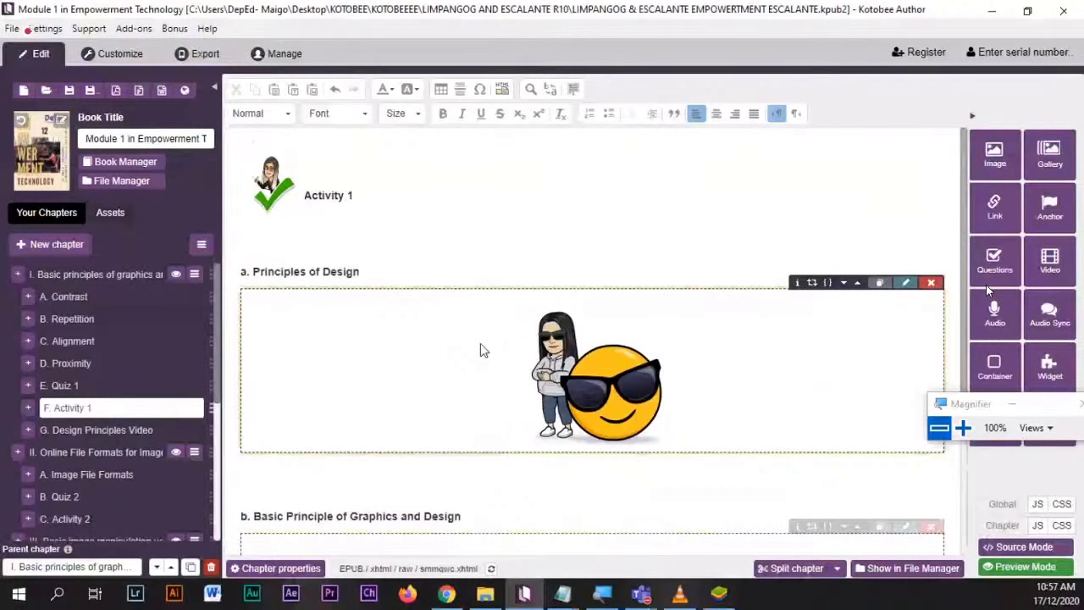
scroll(479, 350, "down", 2)
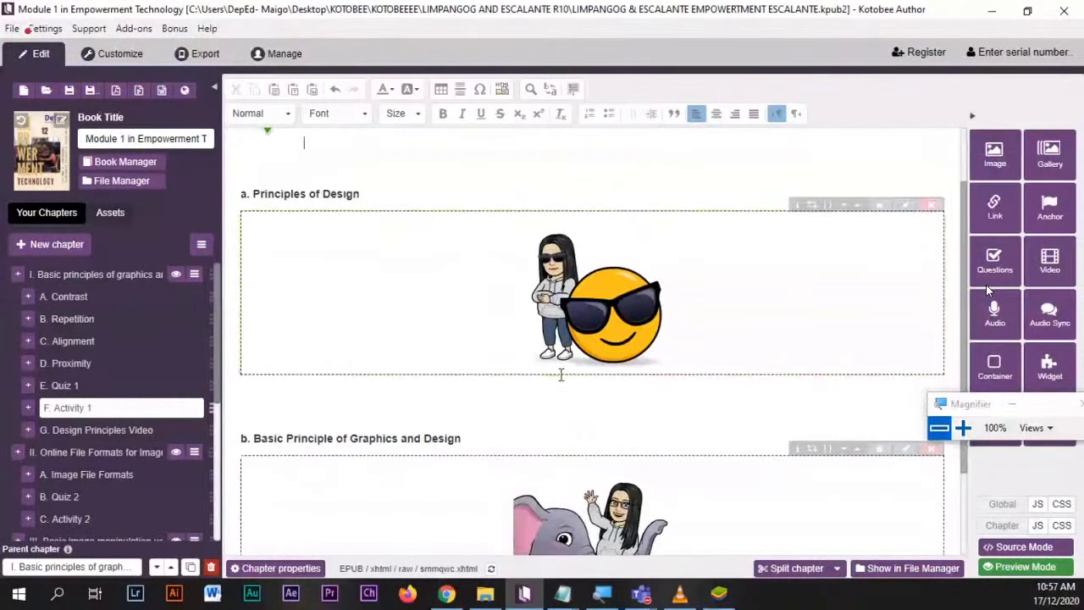
- Open the chapter I. Basic principles of graphics and justify the paragraph under Graphic Design
left_click(95, 432)
left_click(119, 276)
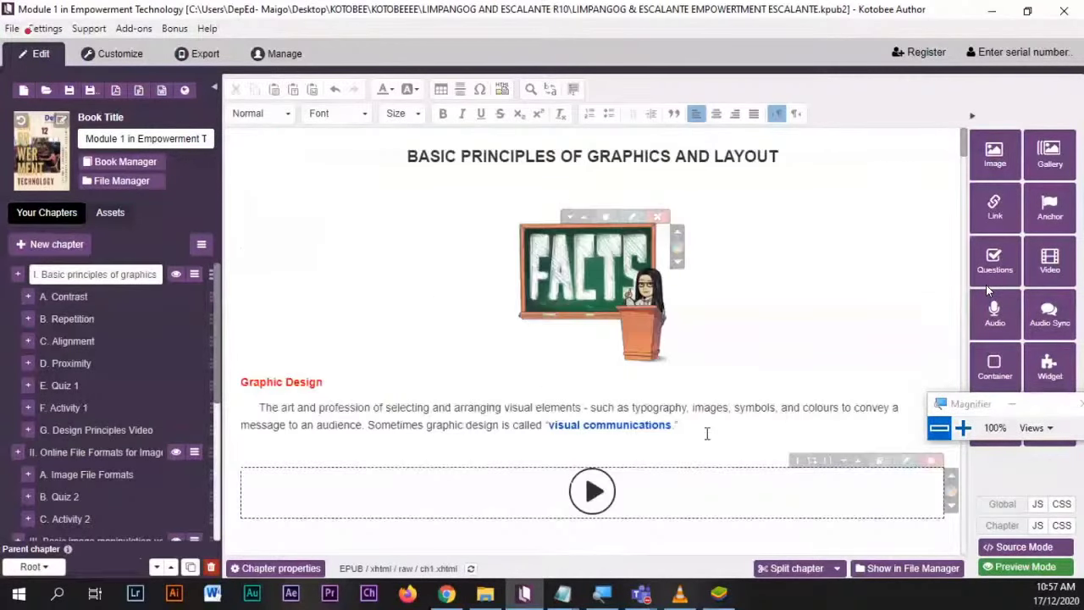
left_click_drag(679, 426, 253, 407)
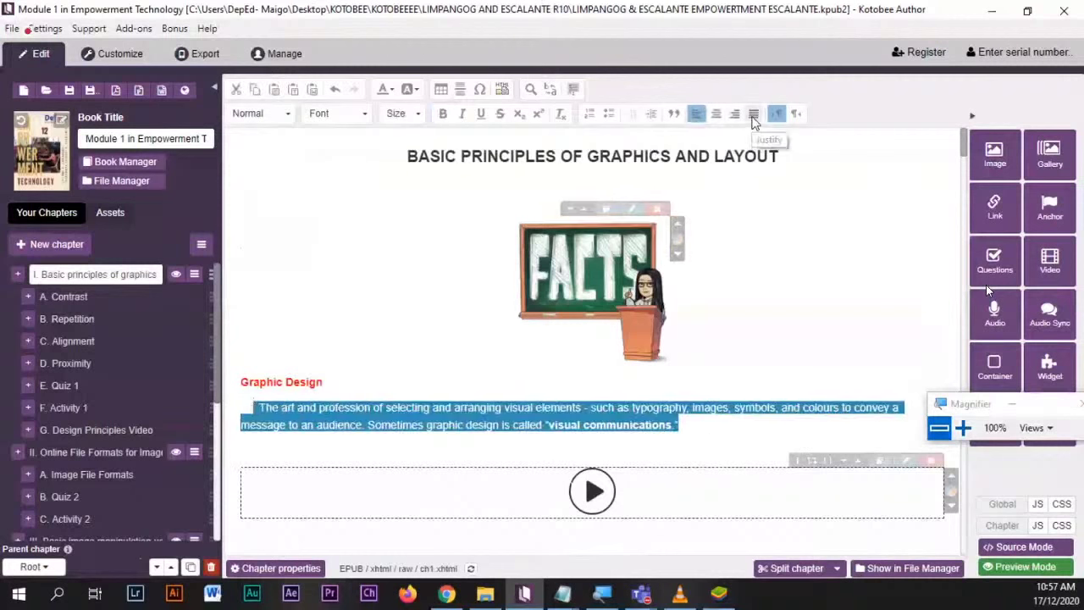
left_click_drag(670, 449, 254, 408)
left_click(754, 115)
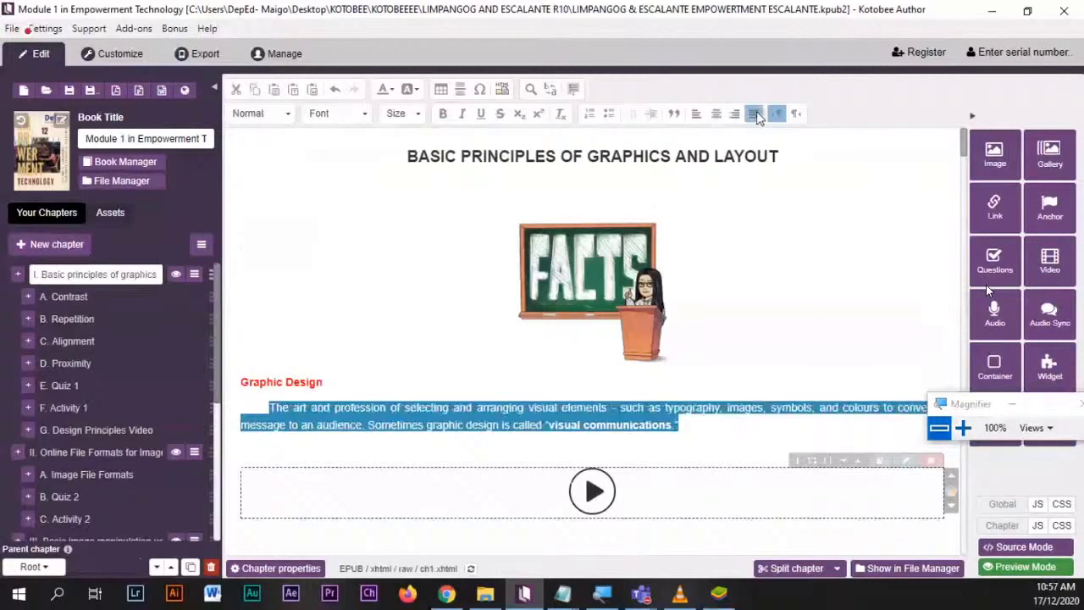
left_click_drag(988, 406, 940, 213)
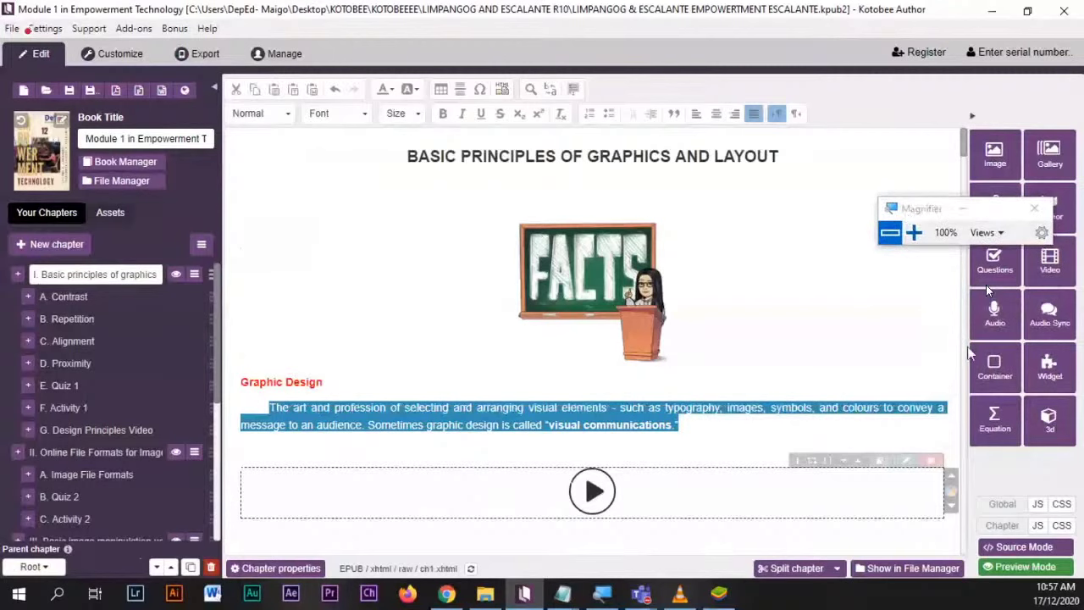
- Remove the leading spaces of the Graphic Design paragraph and indent its first line with a tab instead
left_click(701, 433)
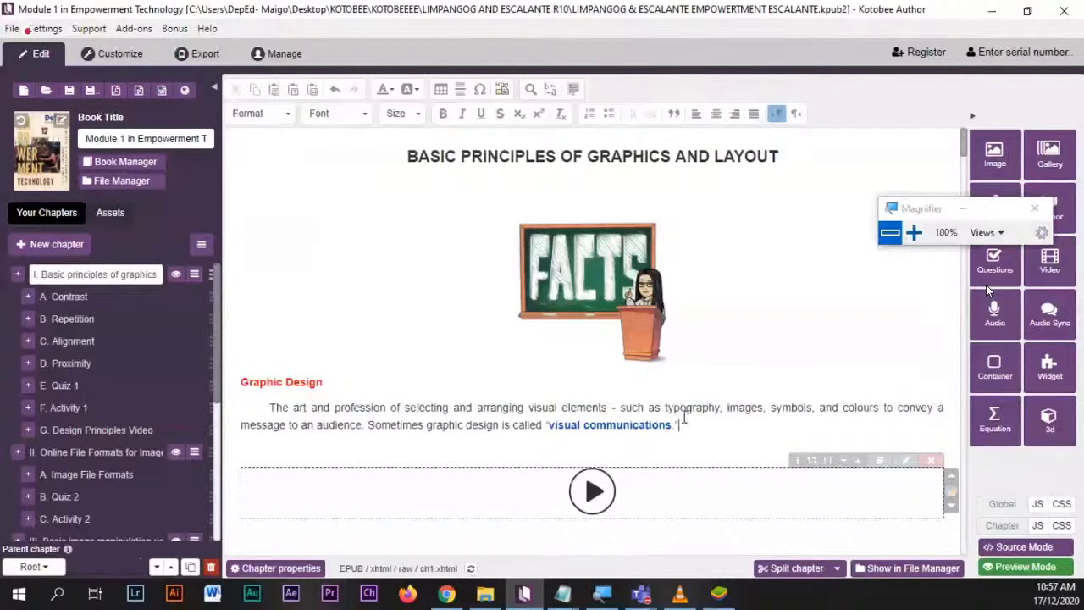
triple_click(684, 415)
left_click(680, 431)
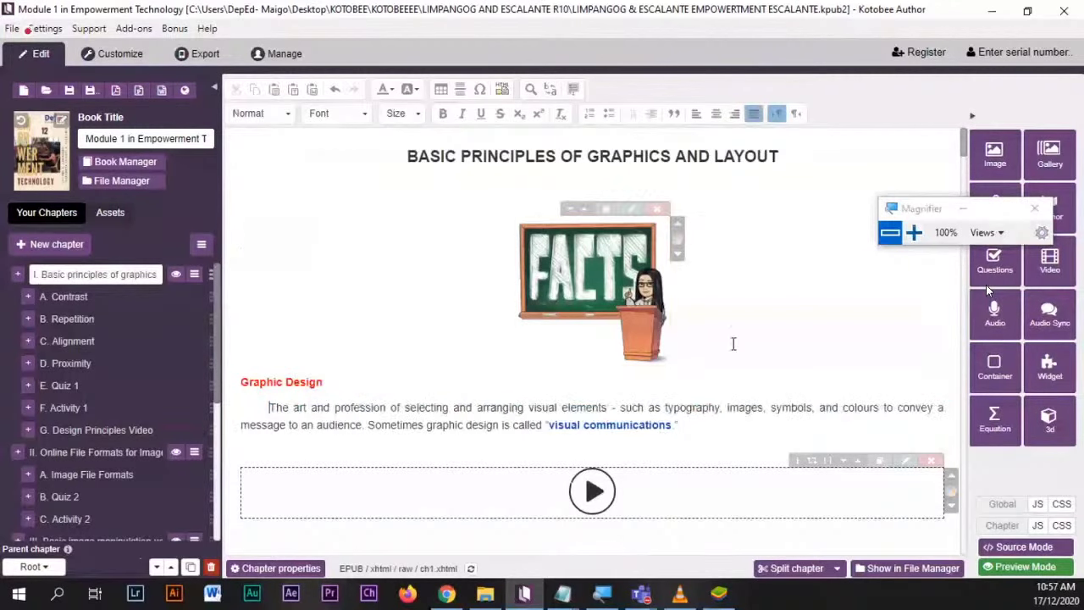
left_click_drag(681, 432, 268, 407)
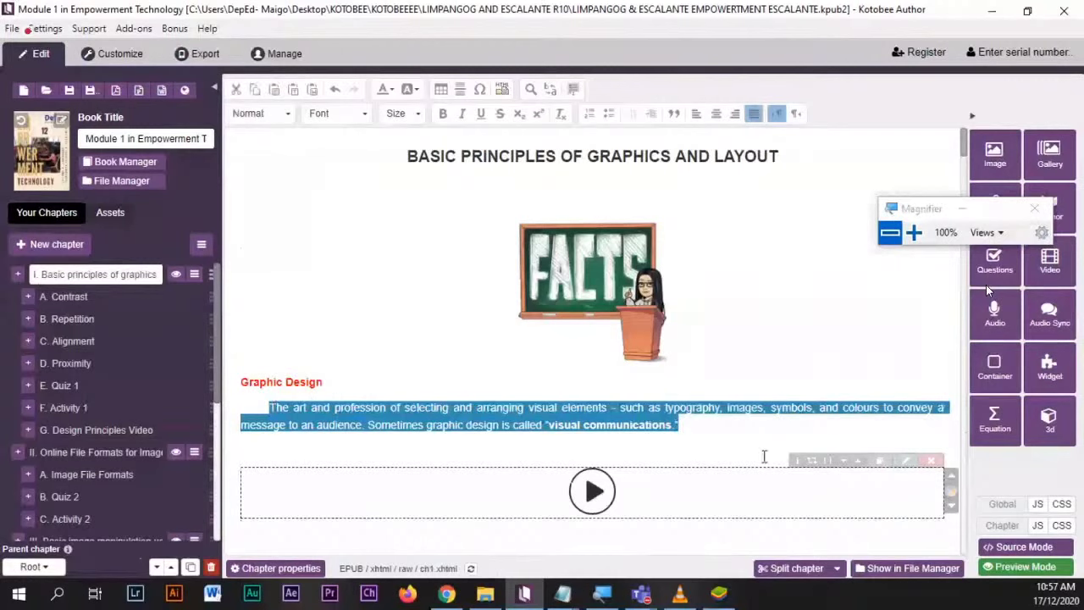
left_click_drag(269, 407, 211, 407)
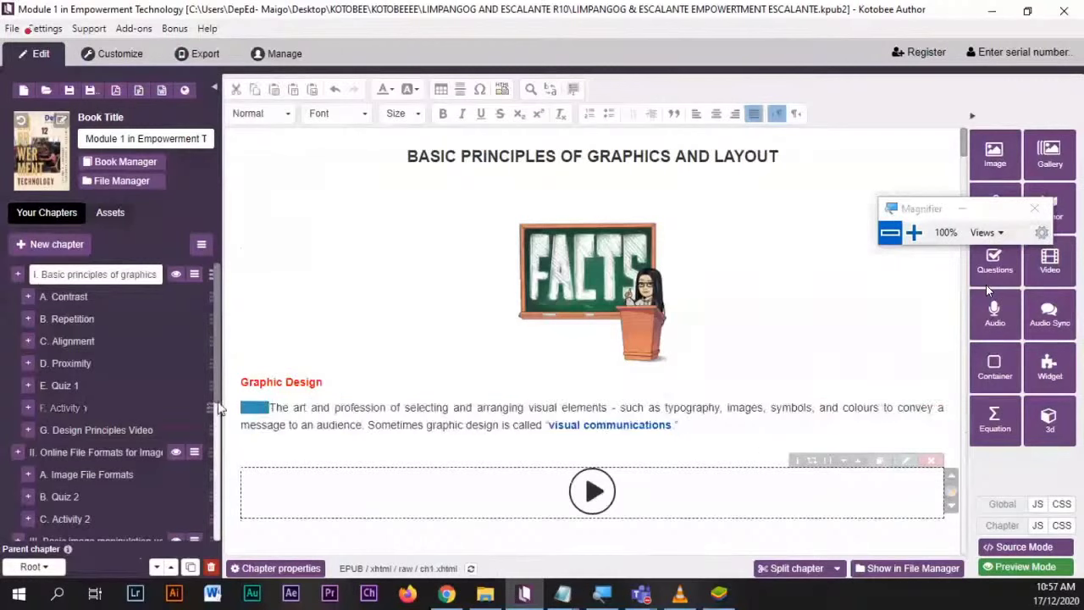
key("BackSpace")
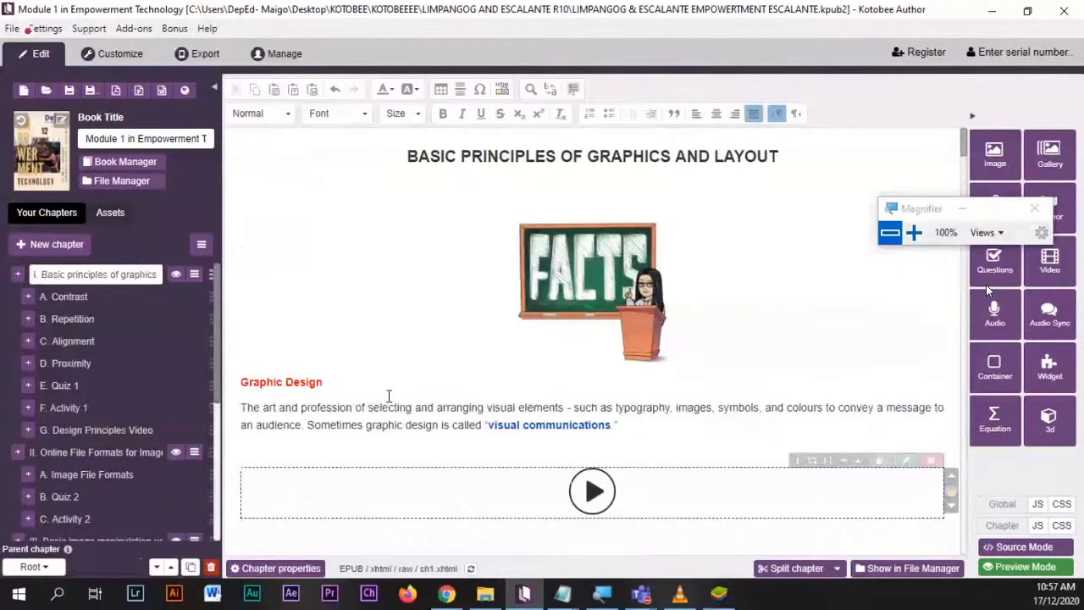
key("ctrl+z")
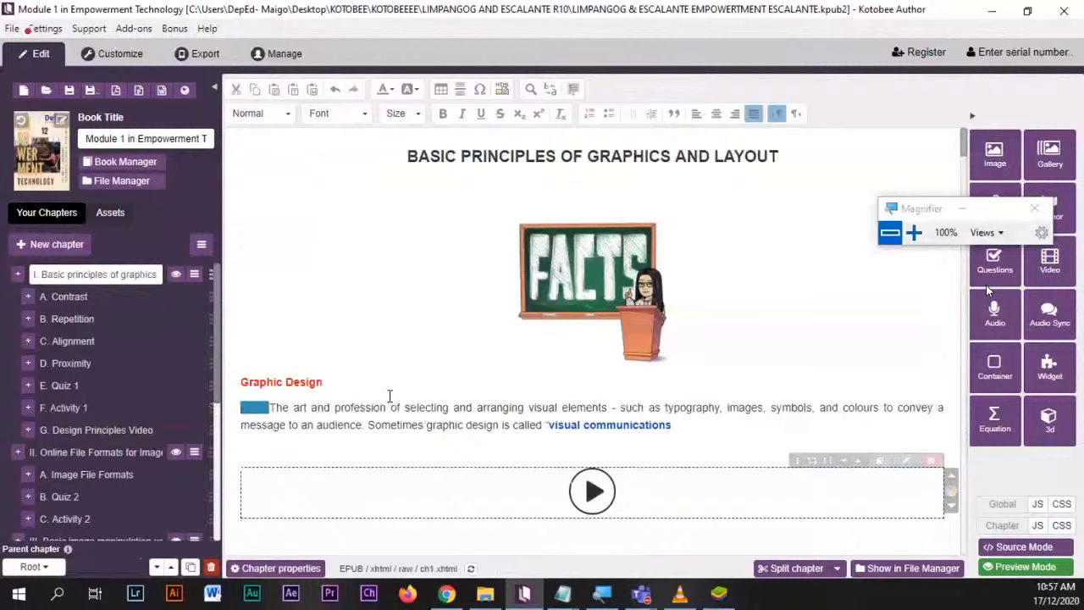
key("BackSpace")
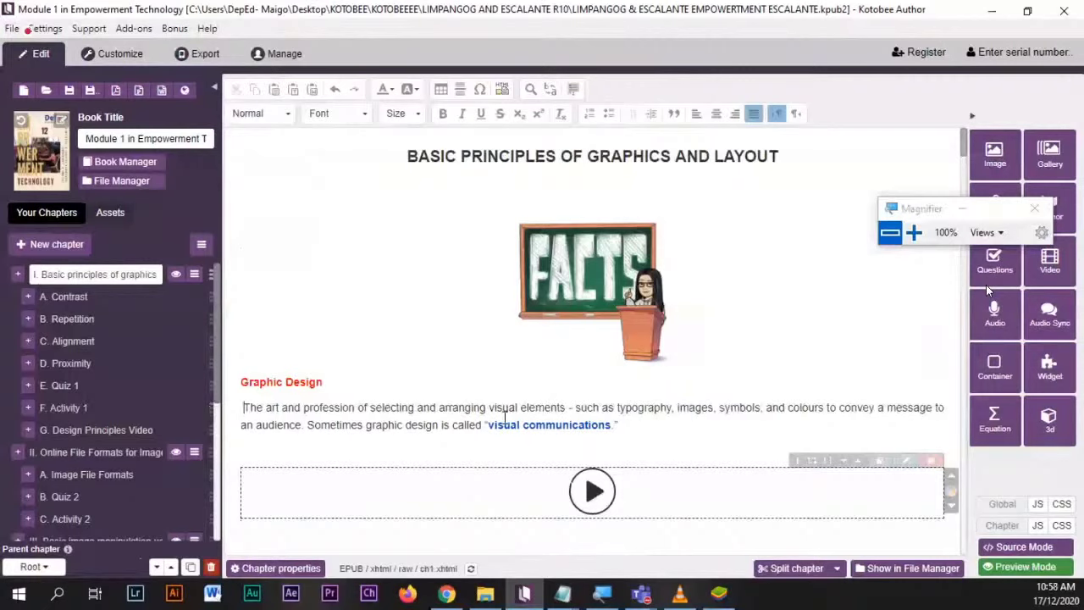
key("Tab")
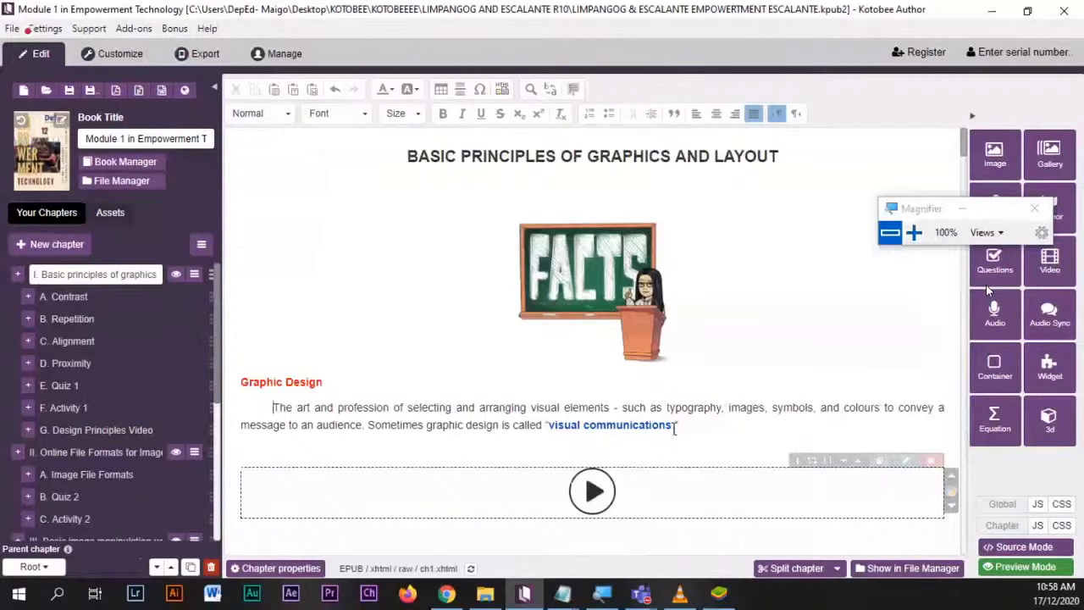
- Open the A. Contrast chapter and justify its two introductory paragraphs
scroll(718, 436, "down", 1)
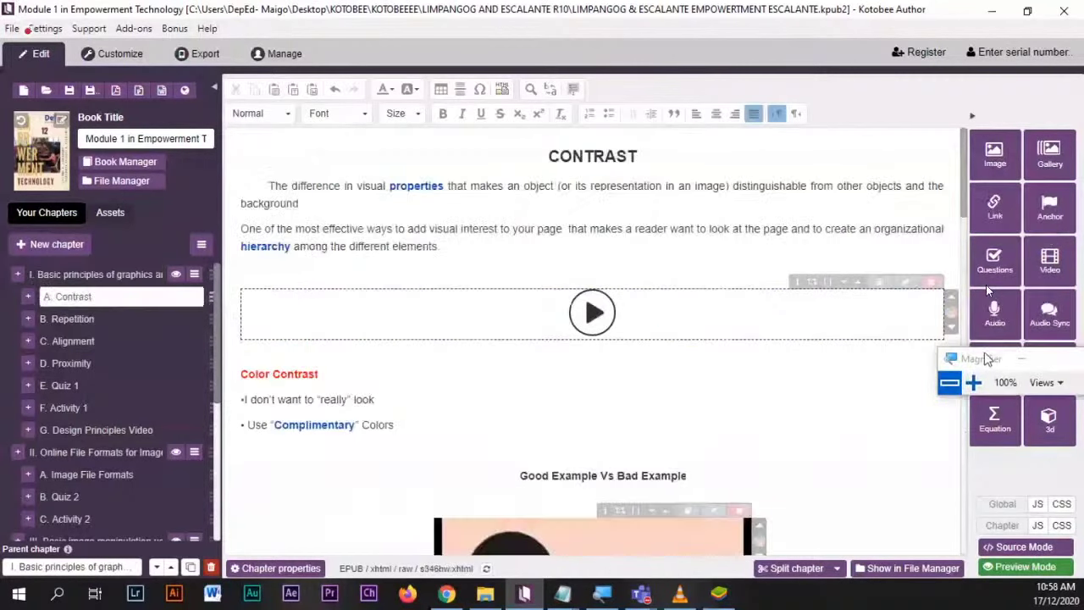
left_click_drag(460, 252, 268, 186)
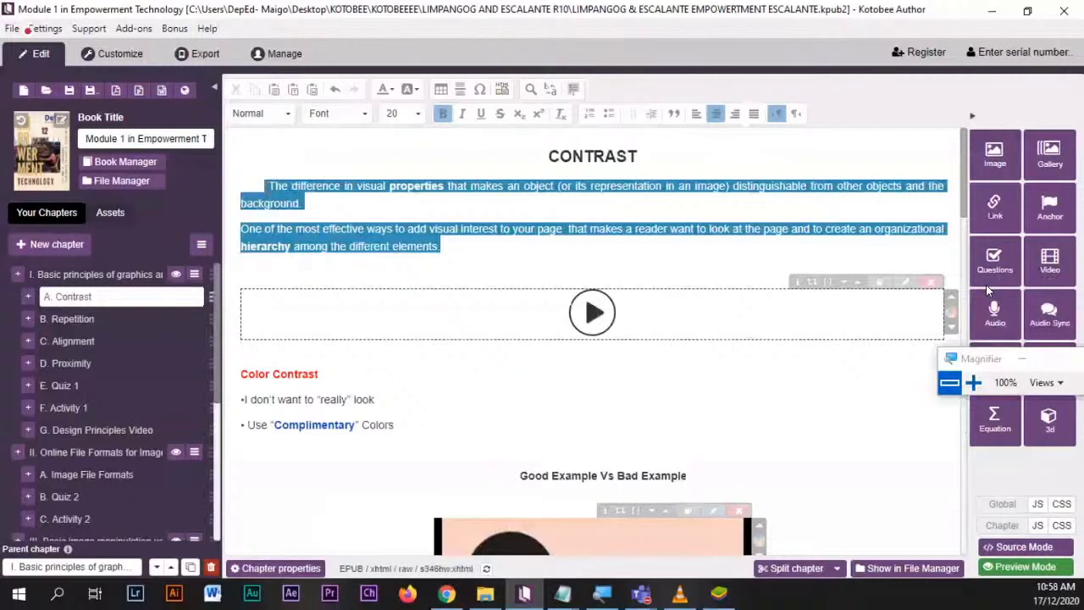
left_click(753, 114)
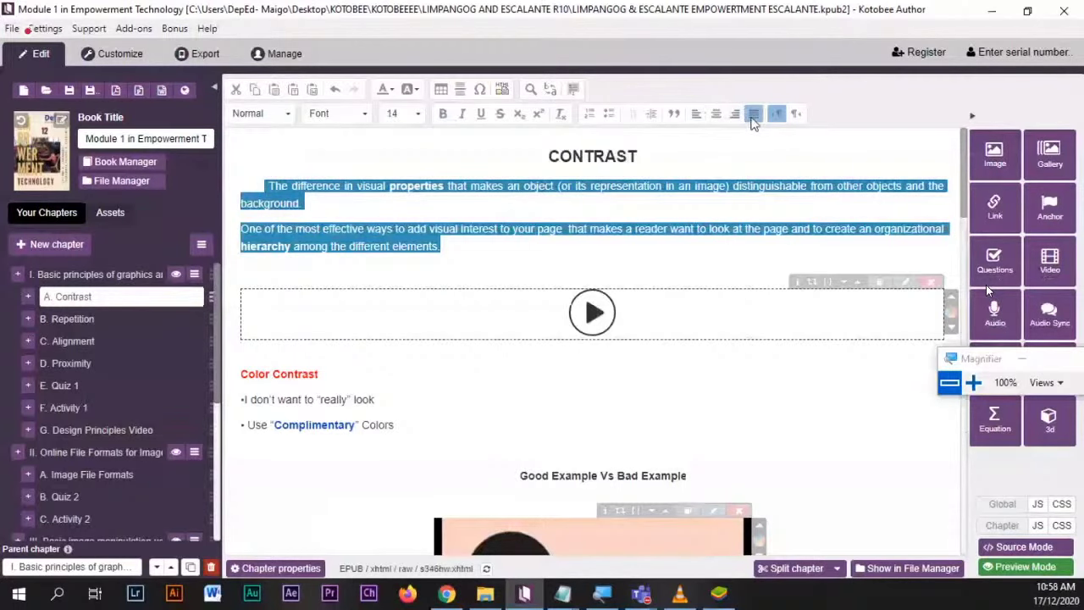
- Look through the rest of the Contrast chapter and the B. Repetition chapter to examine their text and picture layout
scroll(452, 378, "down", 3)
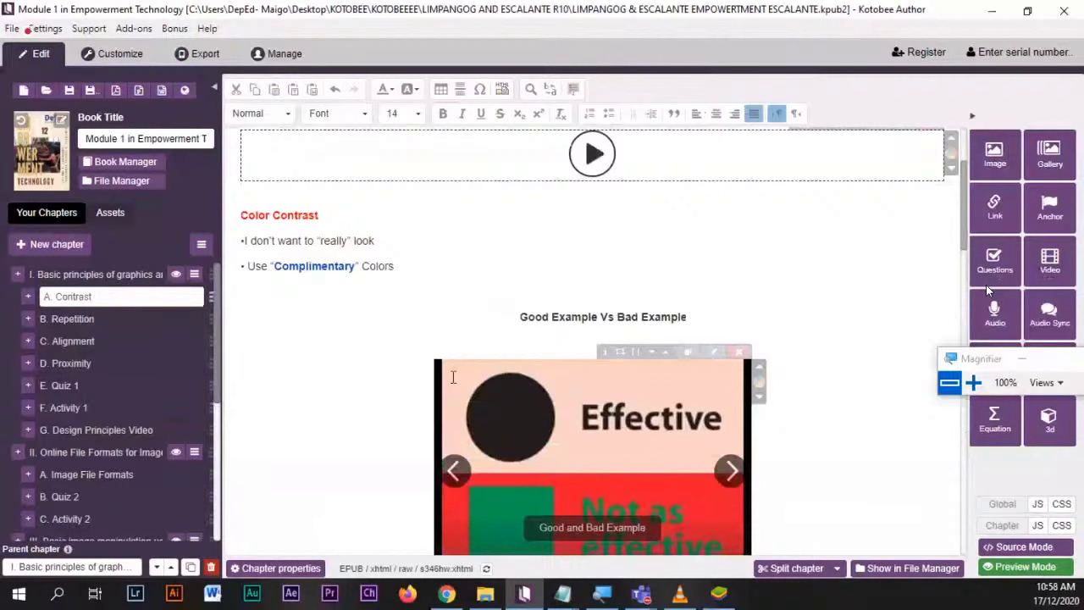
scroll(452, 378, "down", 5)
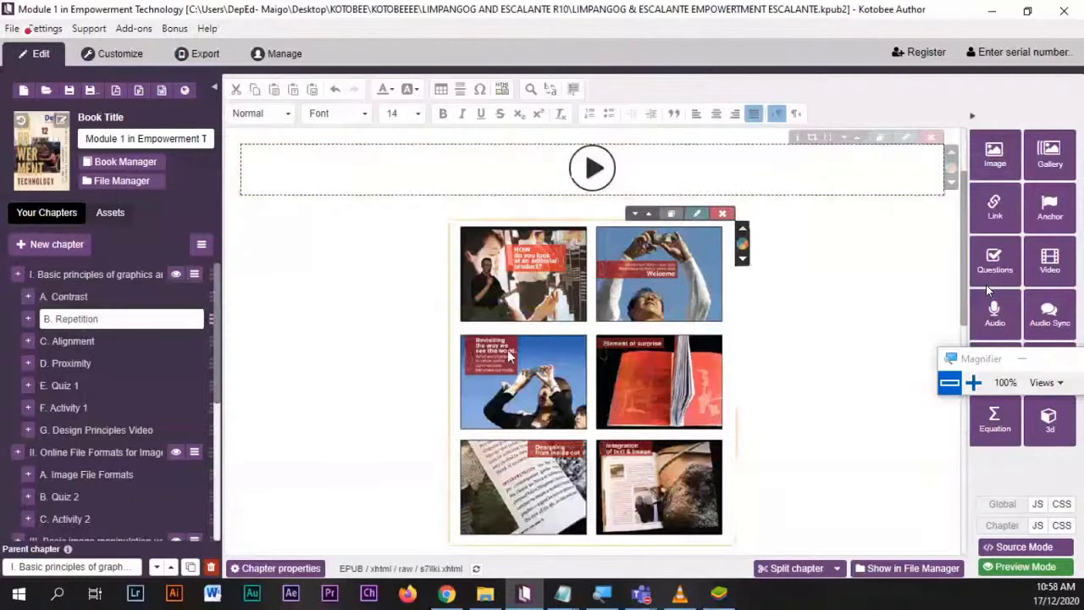
scroll(396, 365, "down", 1)
scroll(394, 373, "down", 4)
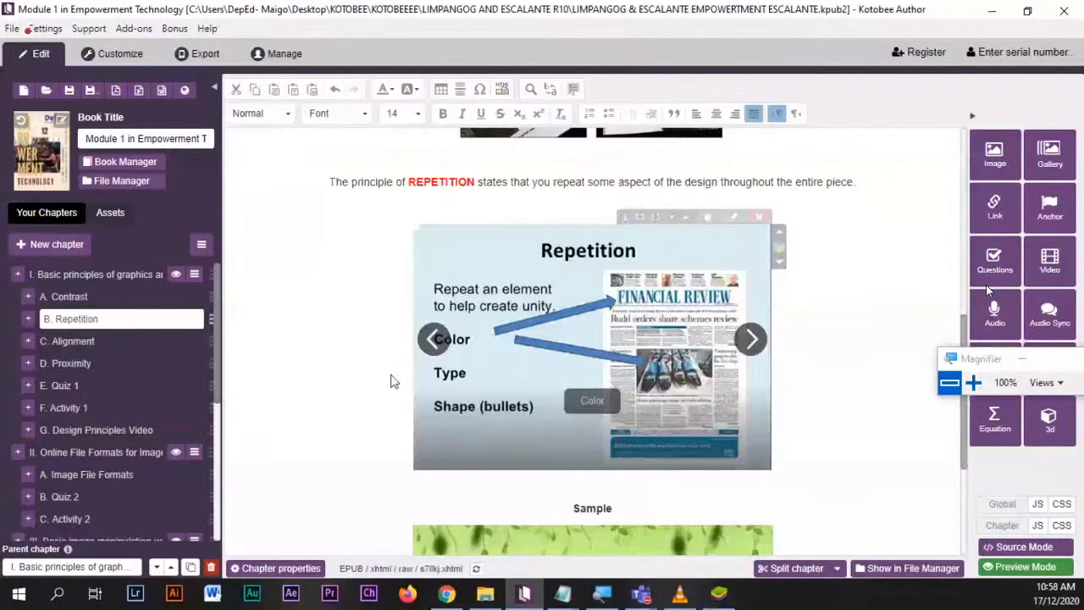
scroll(394, 381, "down", 1)
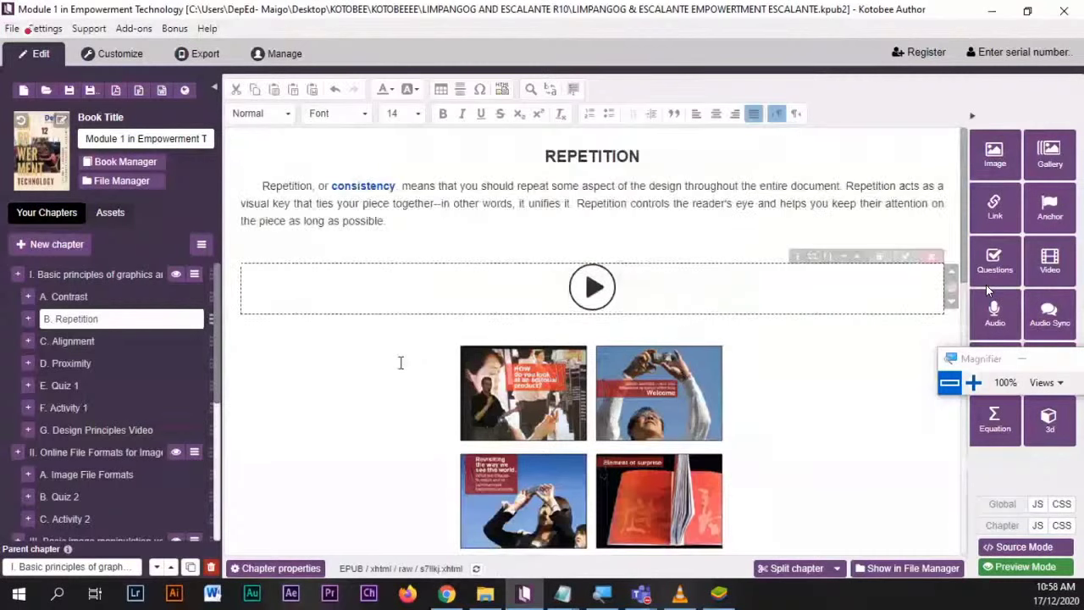
- Open the C. Alignment chapter and justify its introductory paragraph
left_click(79, 346)
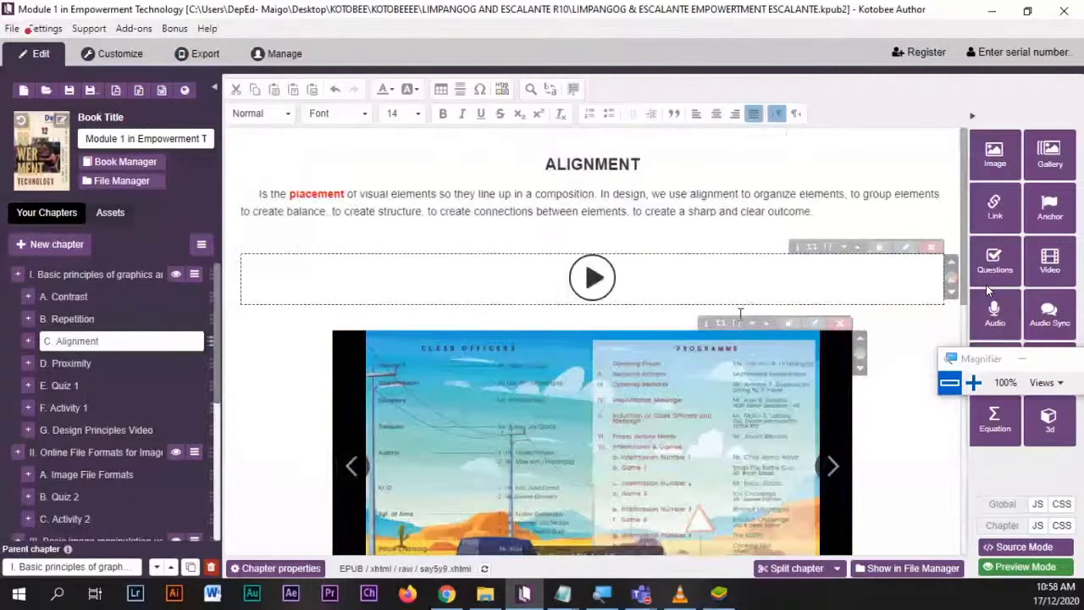
left_click(818, 211)
left_click_drag(818, 210, 260, 188)
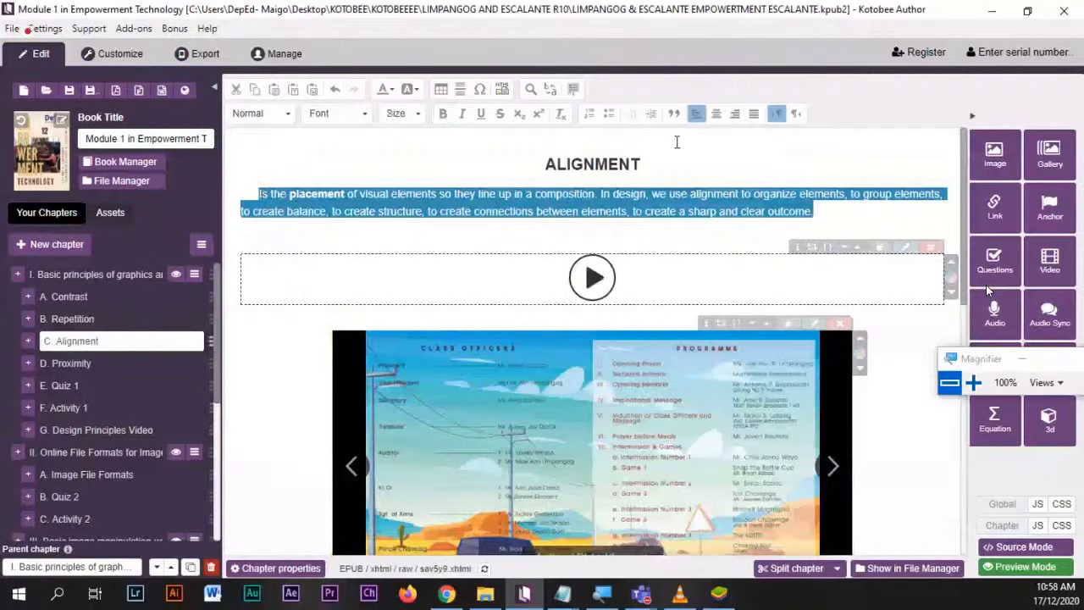
left_click(754, 120)
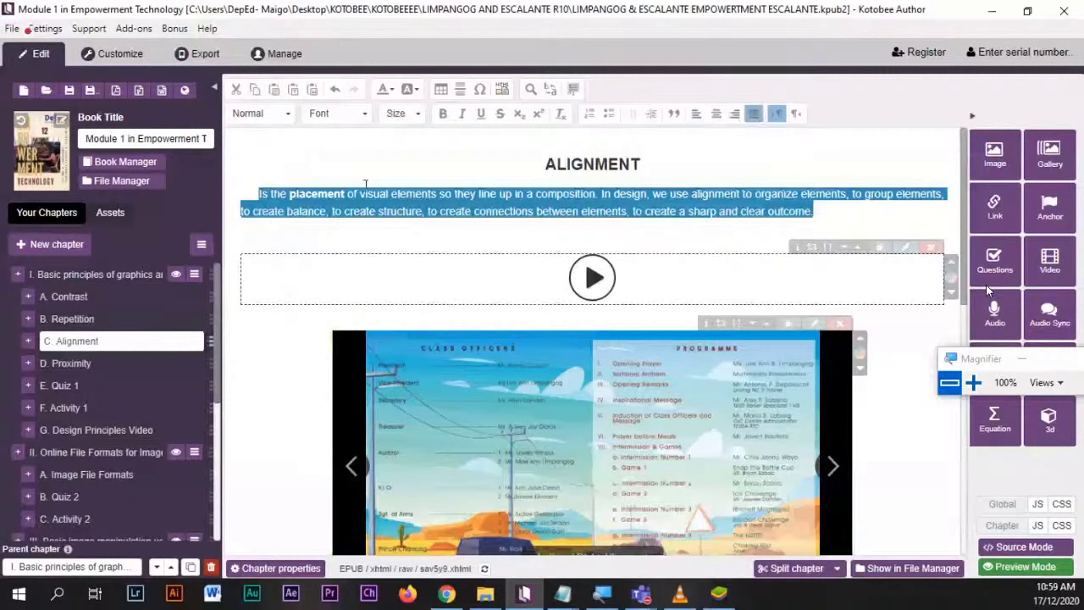
- Replace the leading spaces of the Alignment chapter's introductory paragraph with a first-line tab indent
left_click(263, 193)
left_click_drag(264, 193, 181, 193)
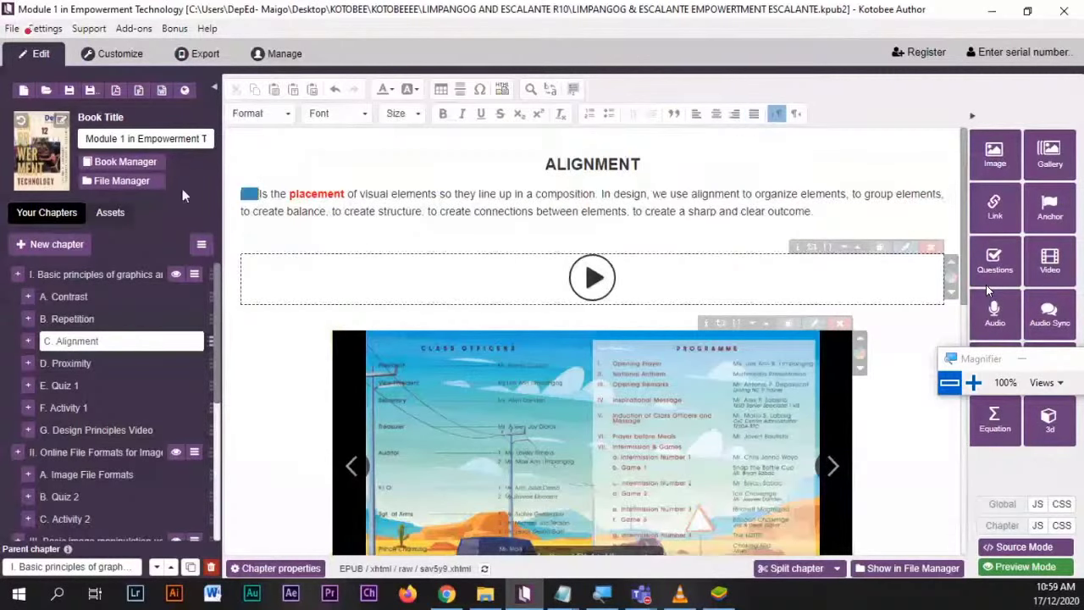
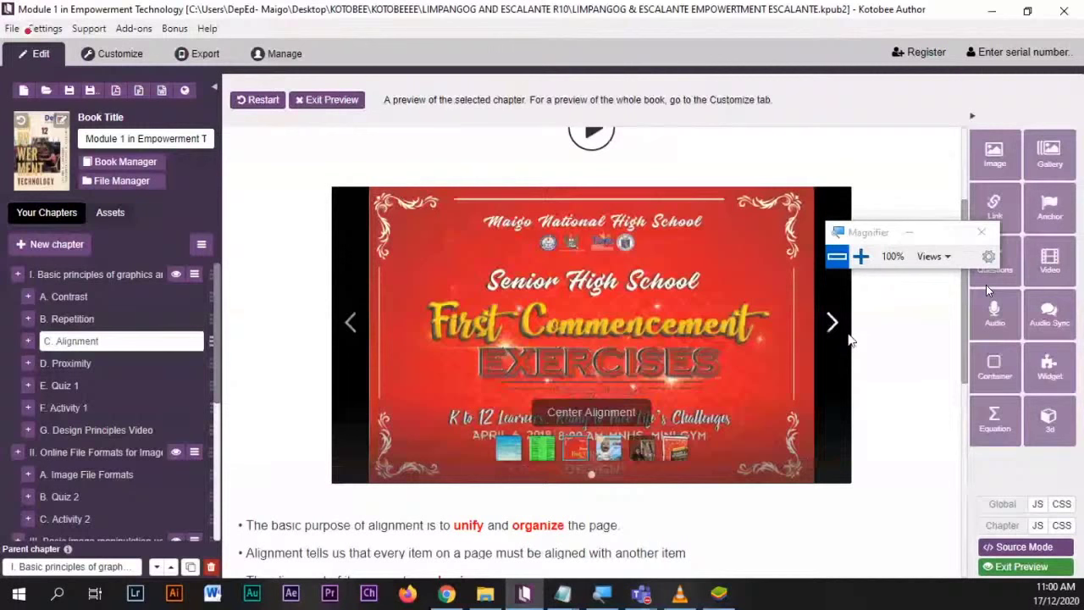
- Browse the alignment example gallery in the chapter preview, including its enlarged view, to examine each picture
scroll(852, 340, "up", 1)
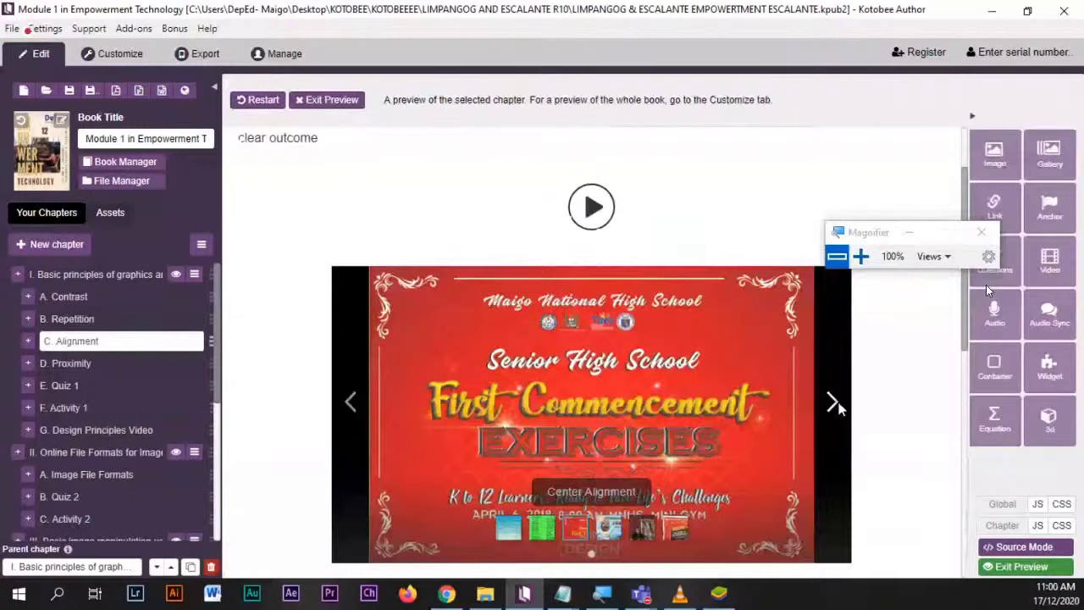
left_click(834, 403)
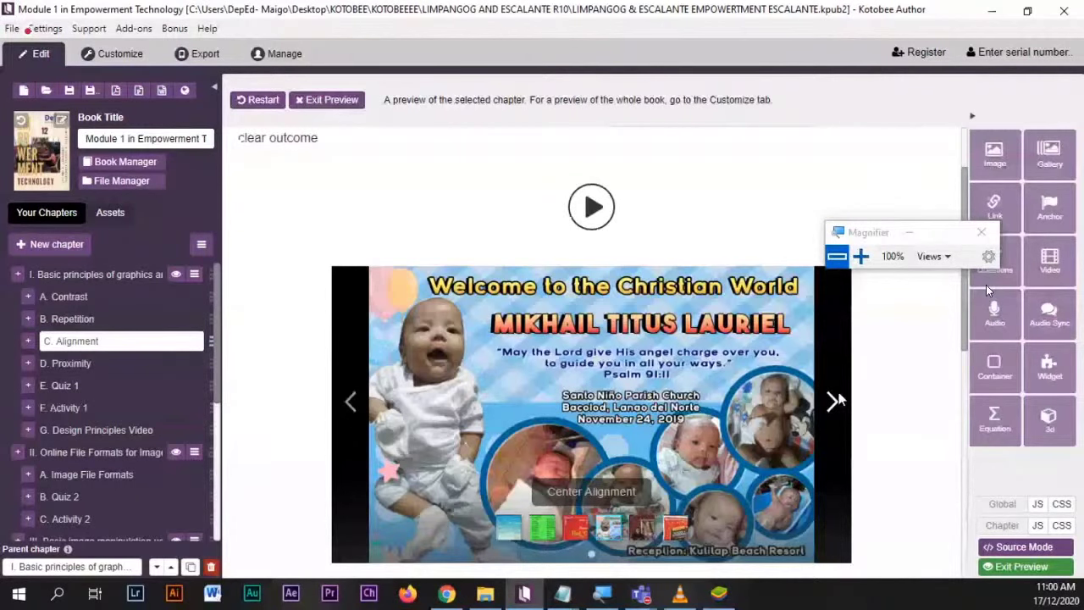
scroll(838, 399, "down", 1)
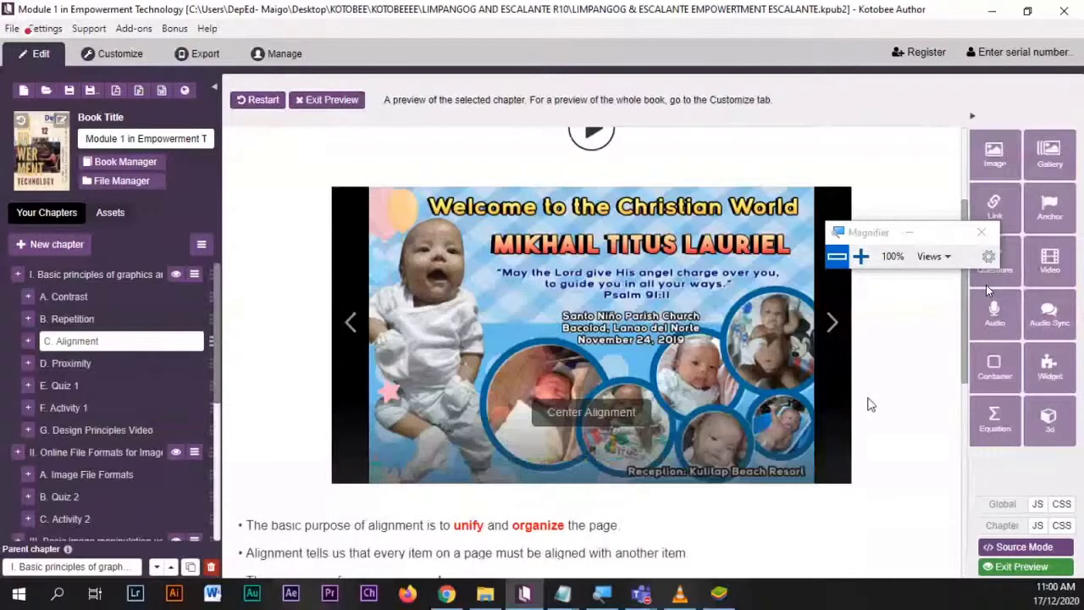
mouse_move(785, 432)
mouse_move(832, 322)
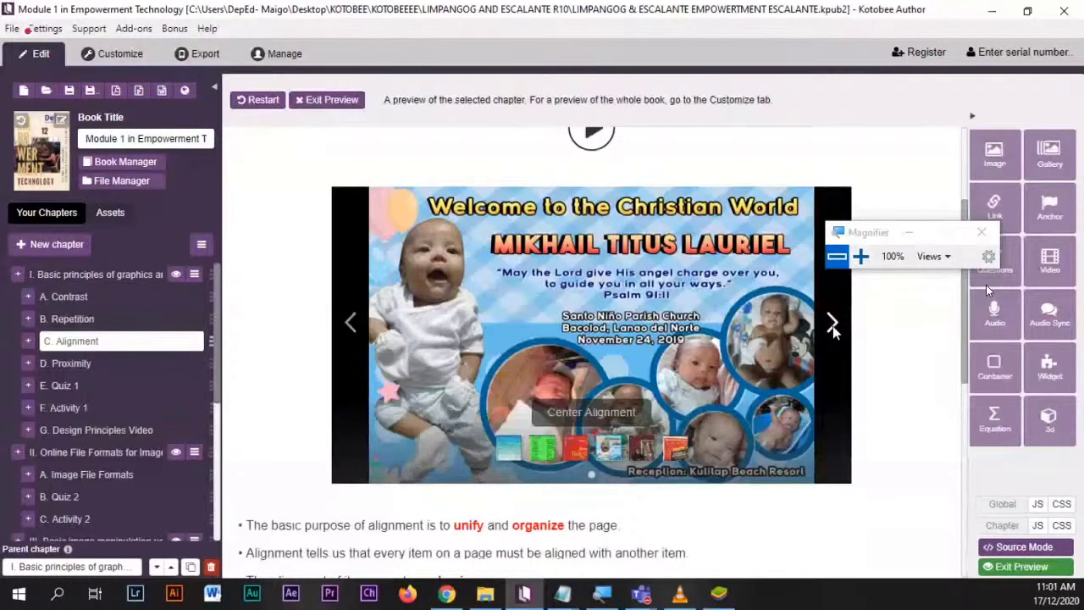
left_click_drag(876, 233, 912, 147)
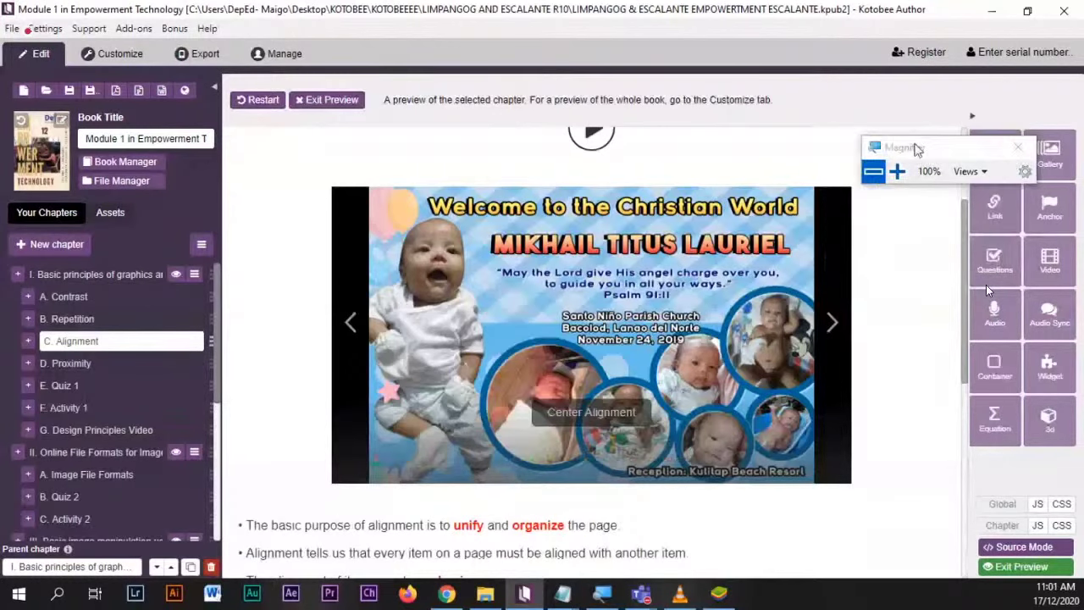
left_click(833, 325)
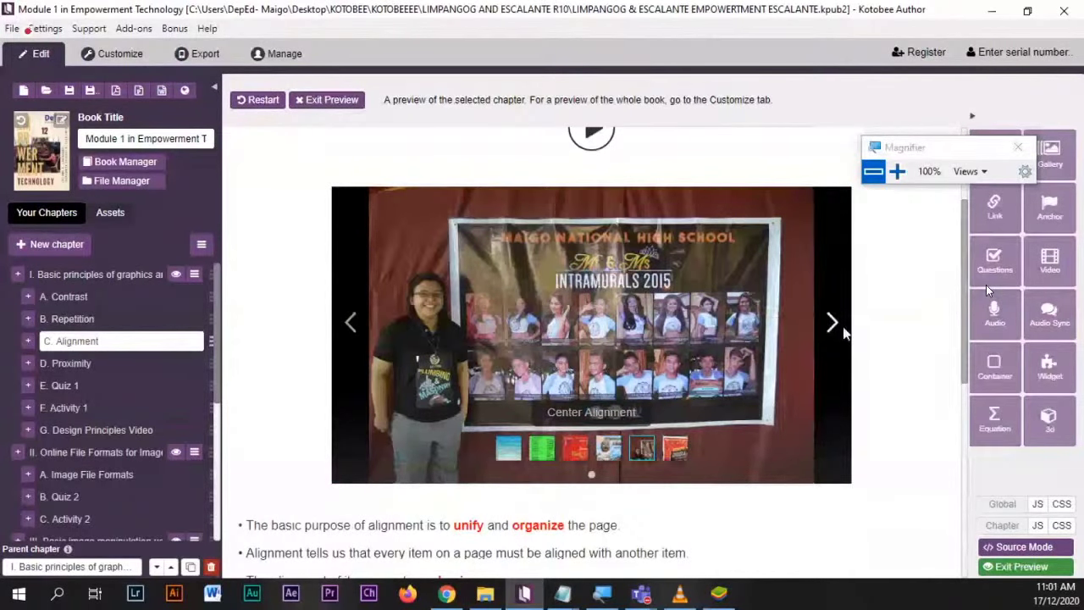
left_click(833, 323)
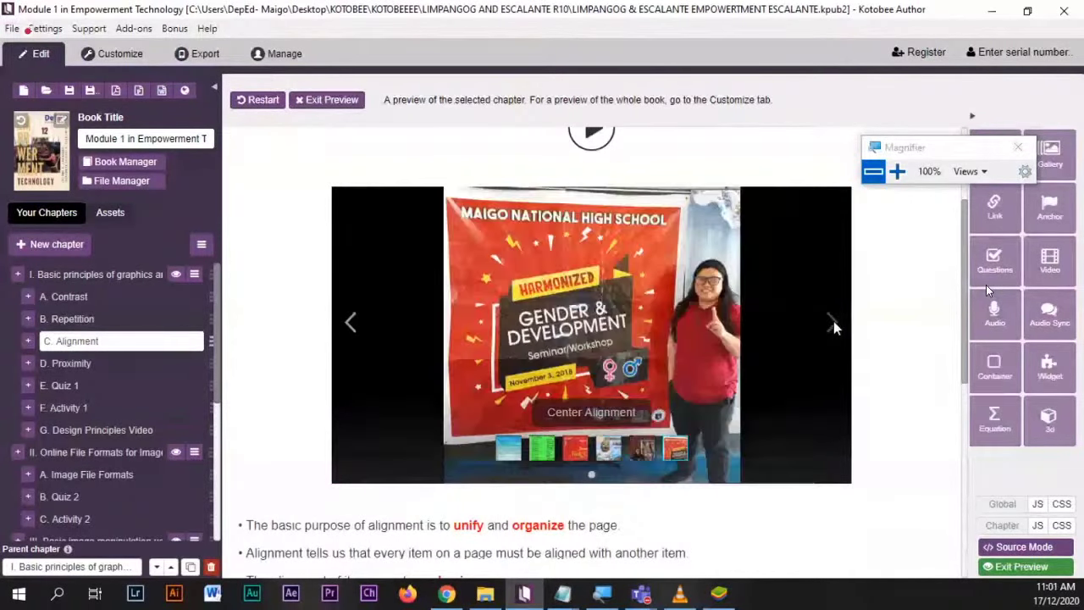
left_click(834, 322)
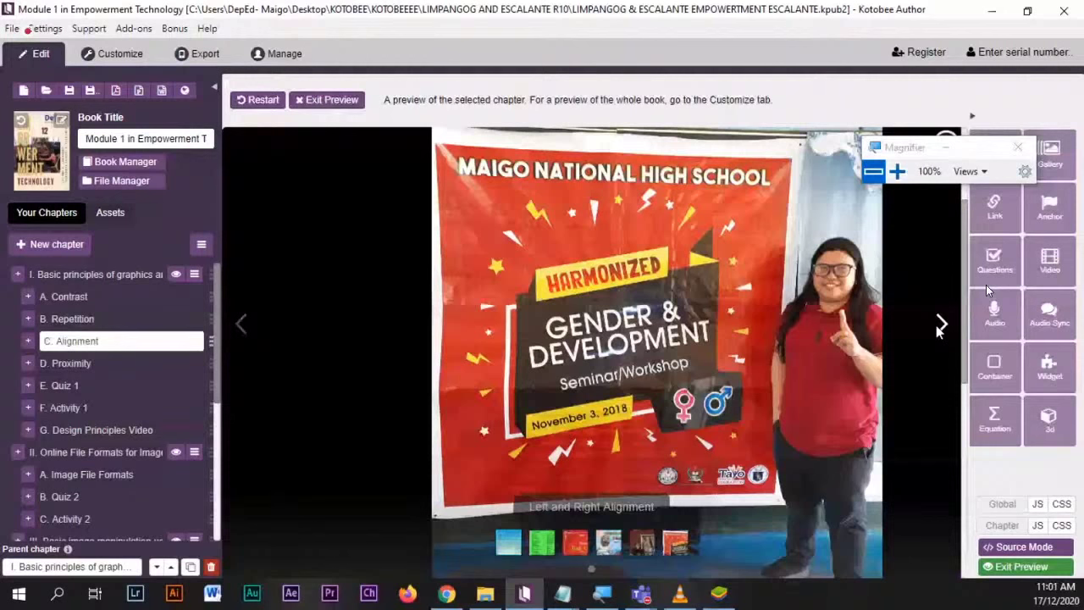
left_click(940, 324)
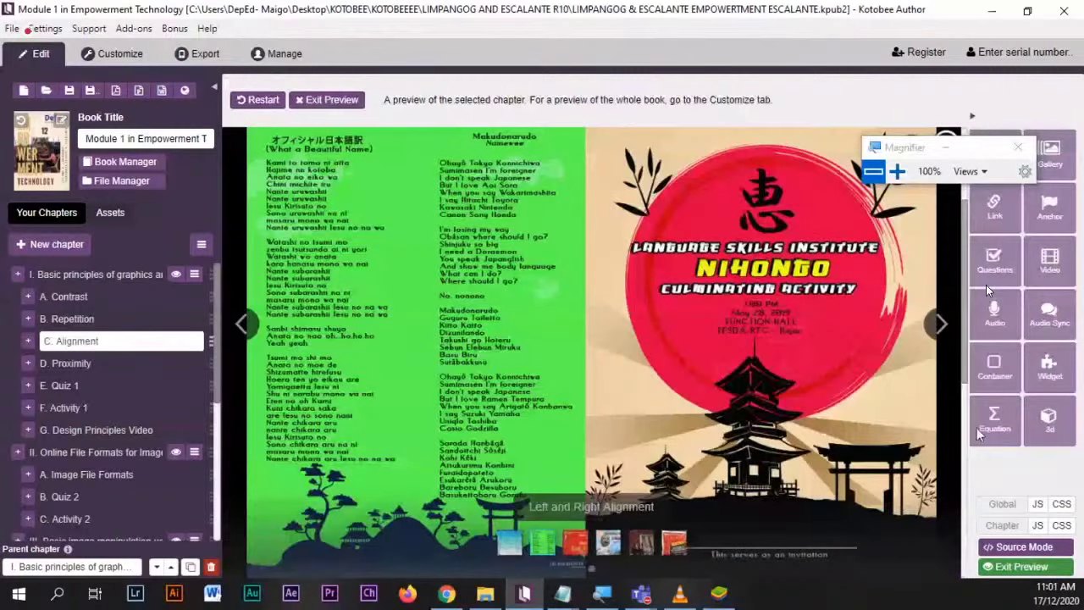
left_click_drag(991, 169, 843, 68)
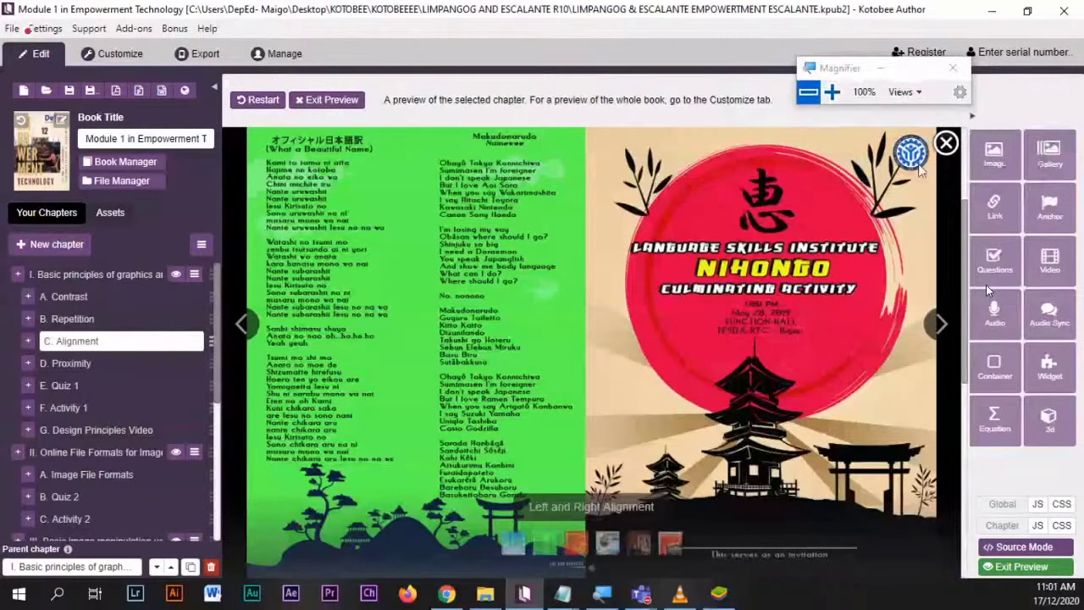
- Leave the chapter preview and delete the alignment example gallery below the audio player
left_click(1021, 571)
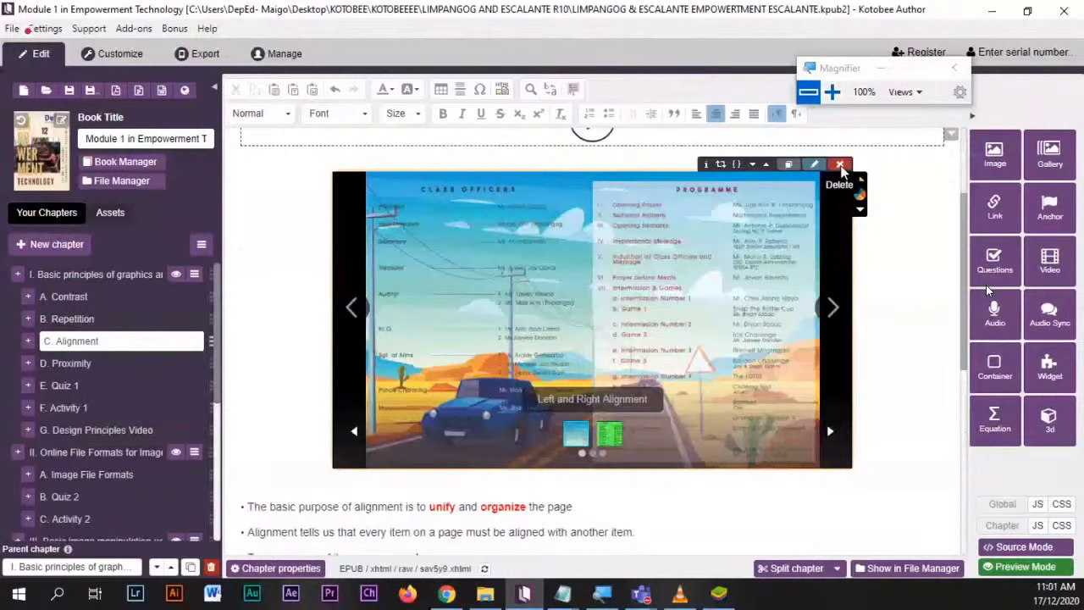
left_click(841, 165)
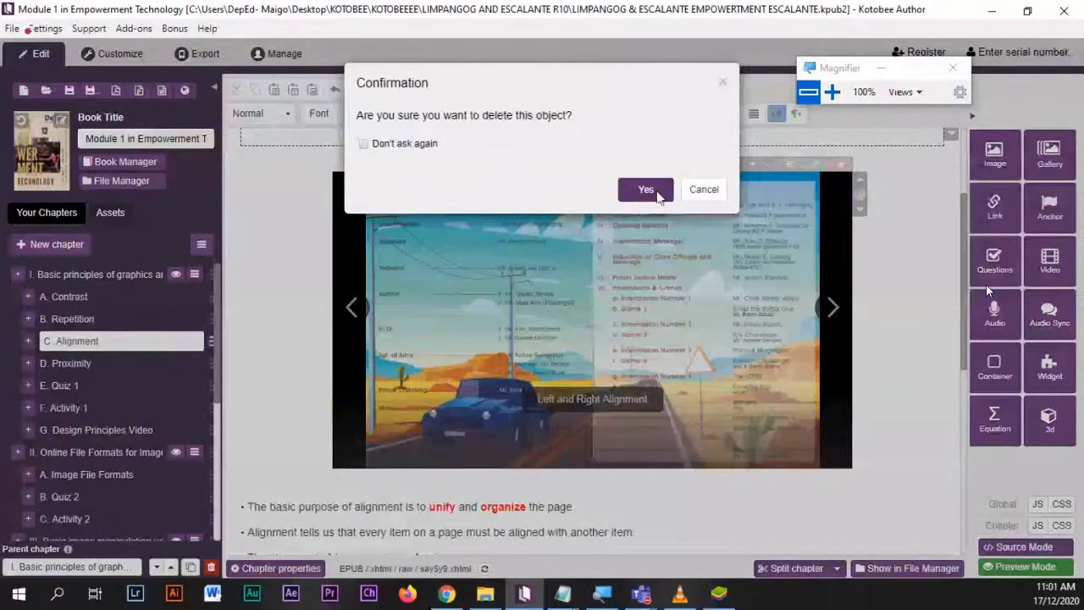
left_click(646, 192)
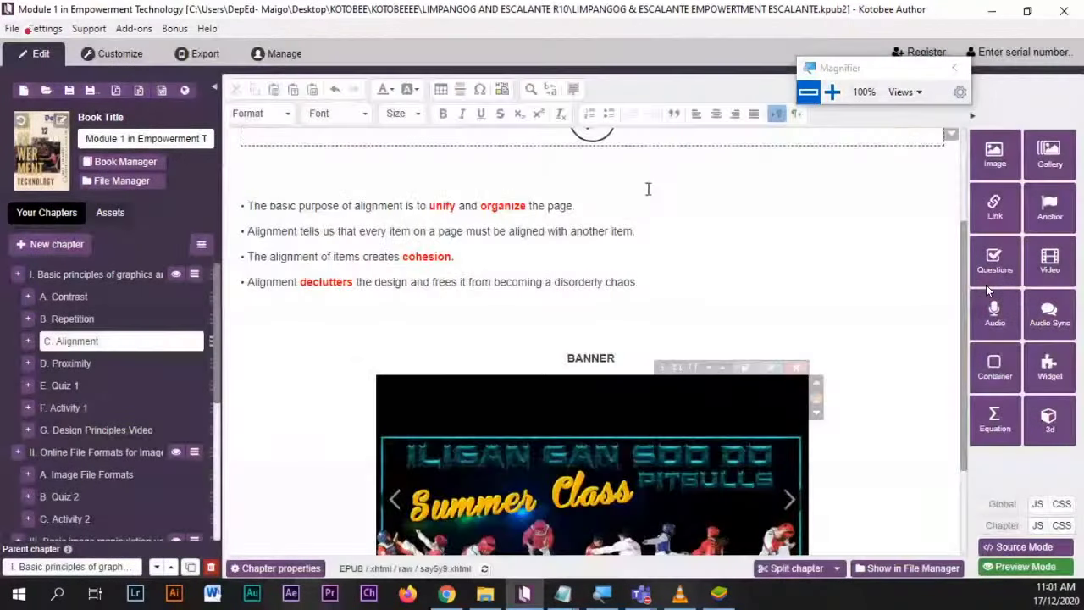
scroll(623, 323, "up", 2)
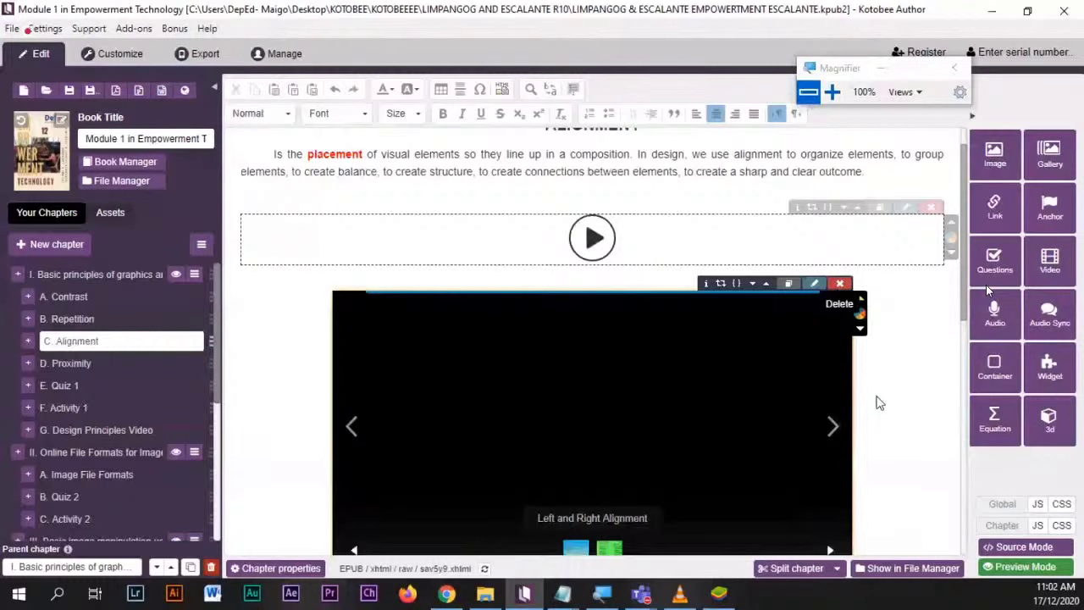
left_click(839, 283)
- Place the cursor on an empty line between the audio player and the bullet list and centre that line
left_click(581, 242)
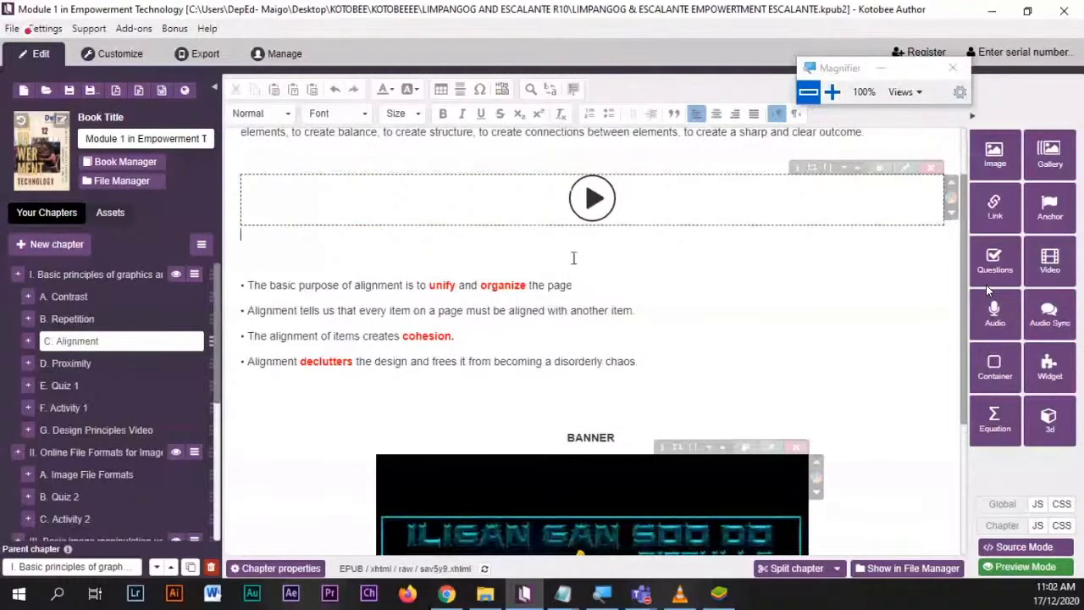
left_click_drag(848, 73, 924, 42)
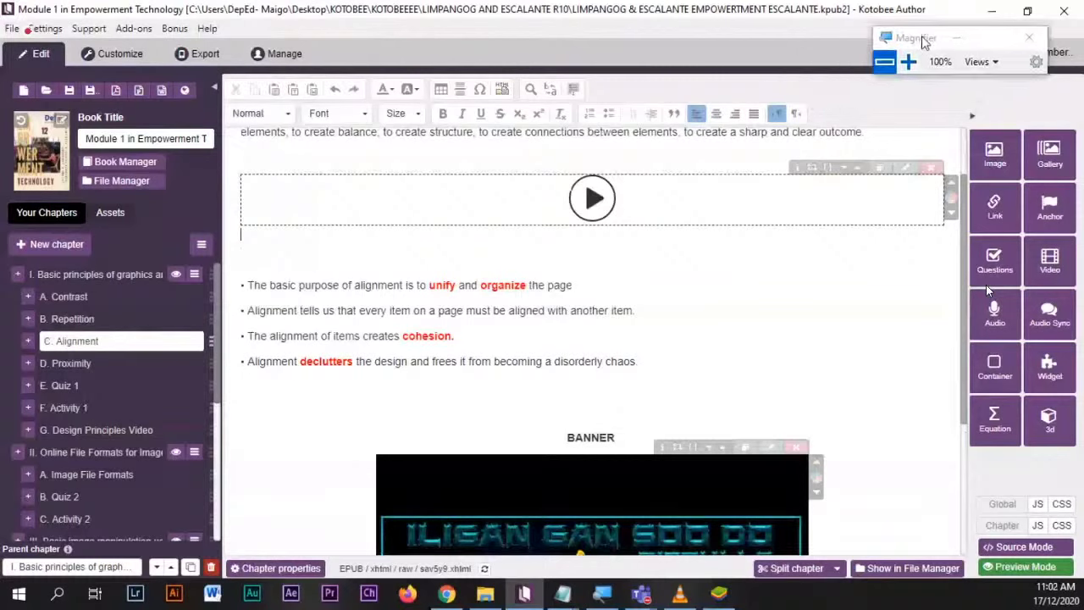
left_click(717, 115)
scroll(620, 271, "down", 1)
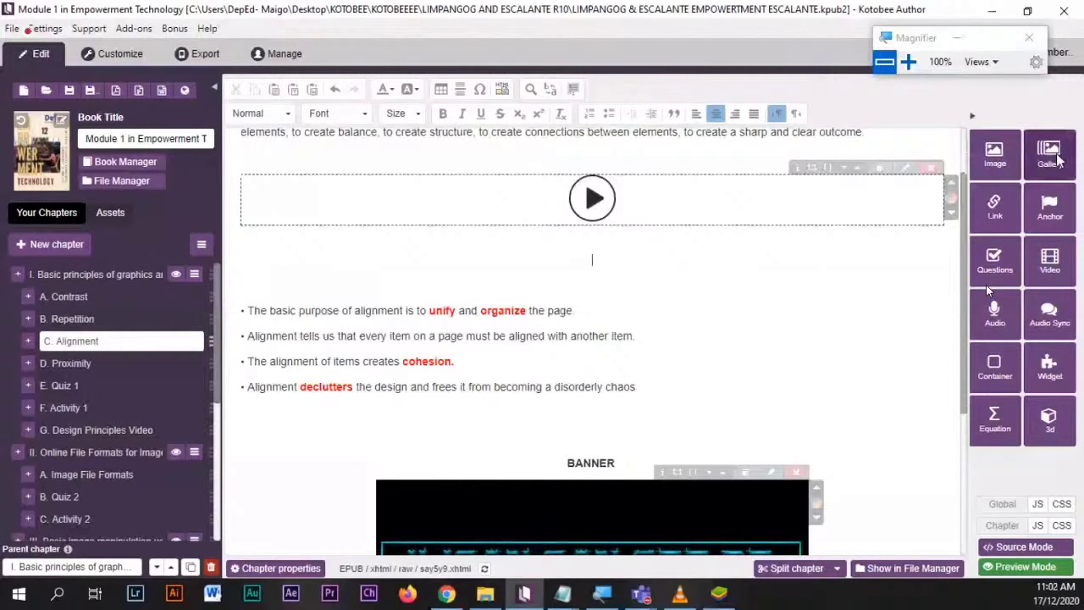
left_click(1043, 152)
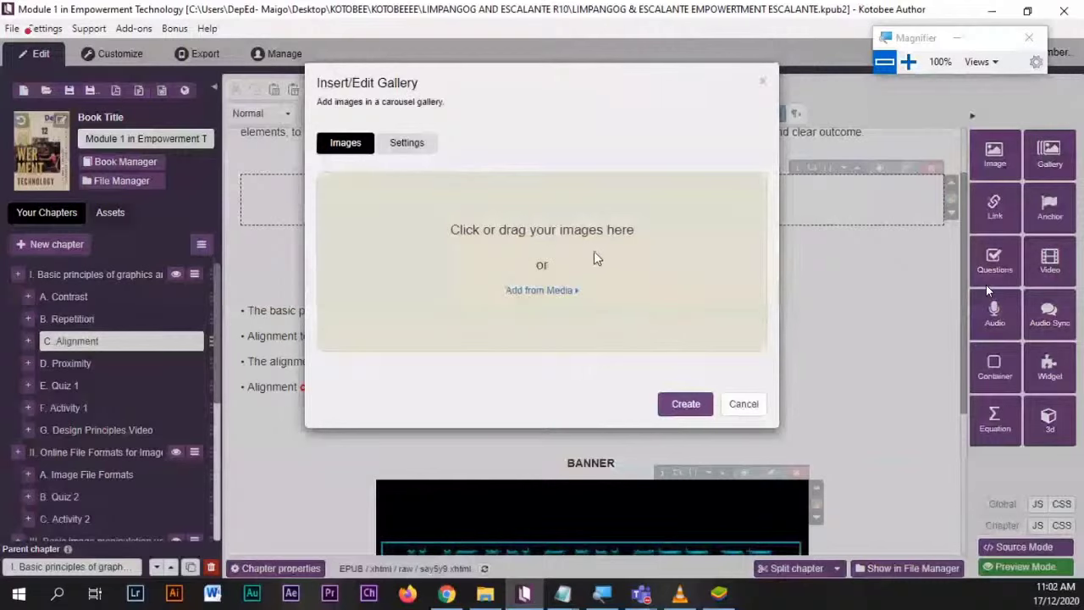
left_click(544, 238)
left_click(763, 82)
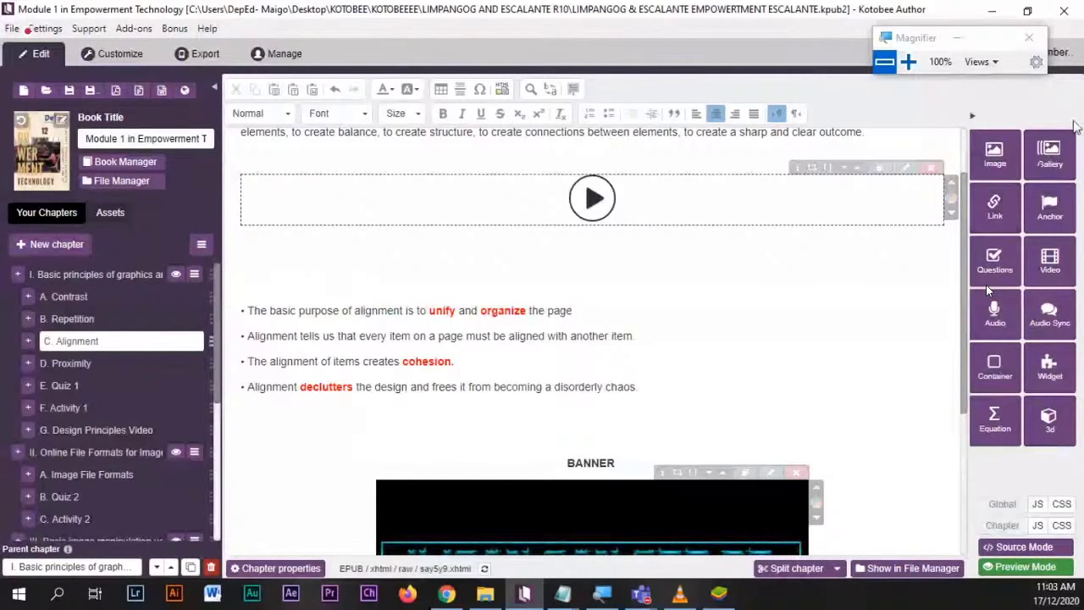
- Start a new gallery on the centred line and add all pictures from the IMAGE folder inside KOTOBEE
left_click(1051, 158)
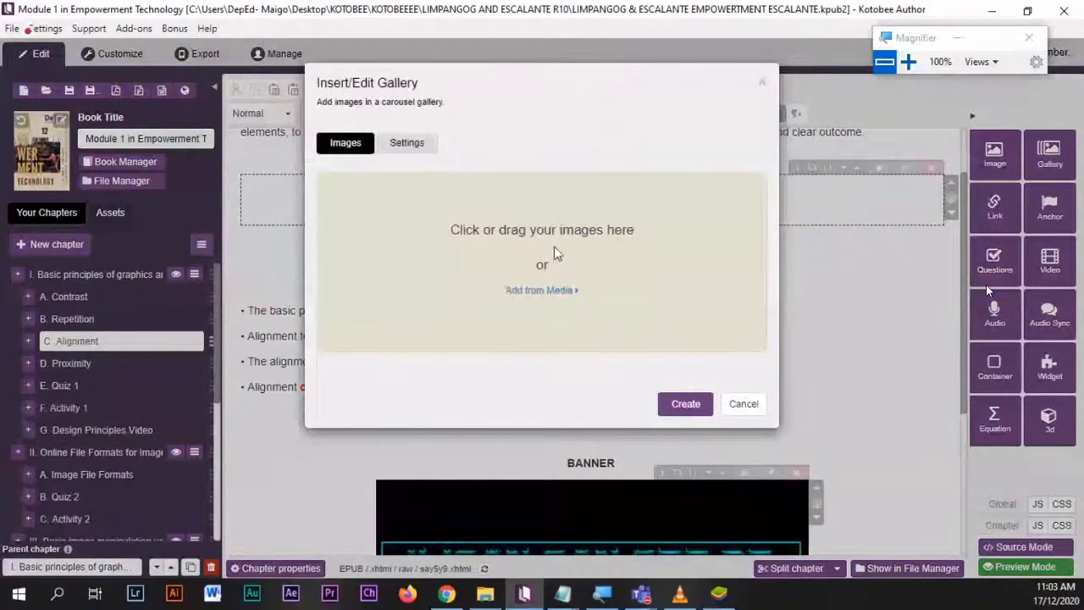
left_click(537, 251)
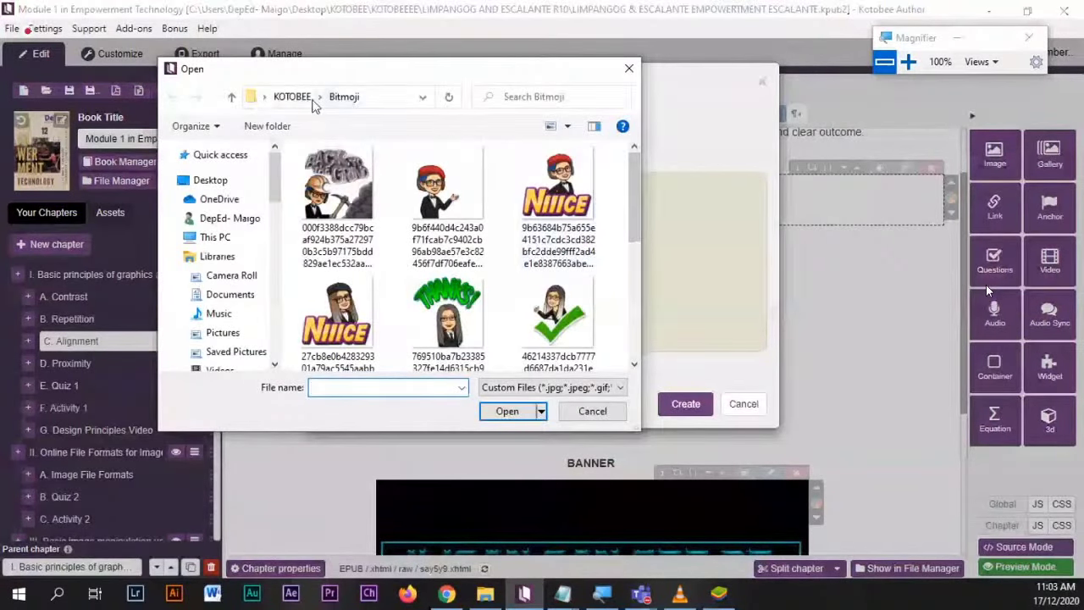
left_click(294, 100)
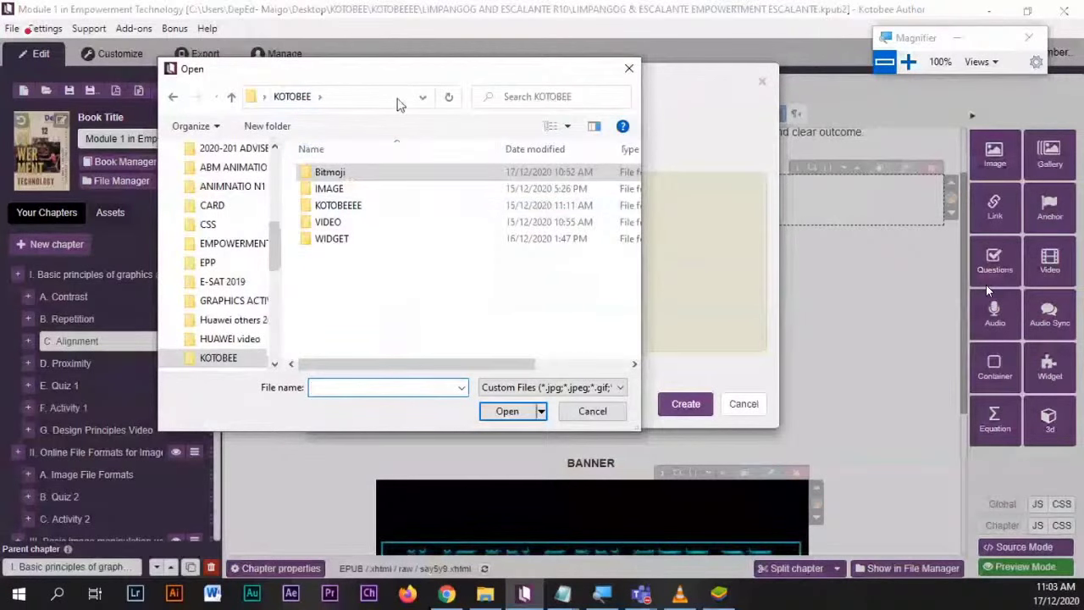
left_click_drag(386, 77, 481, 82)
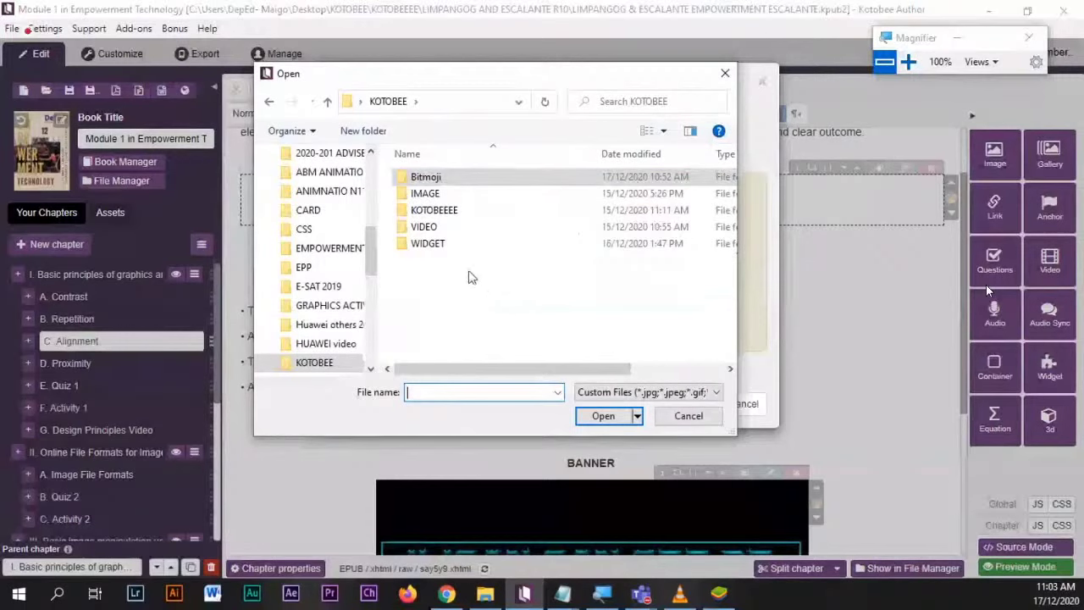
left_click(424, 196)
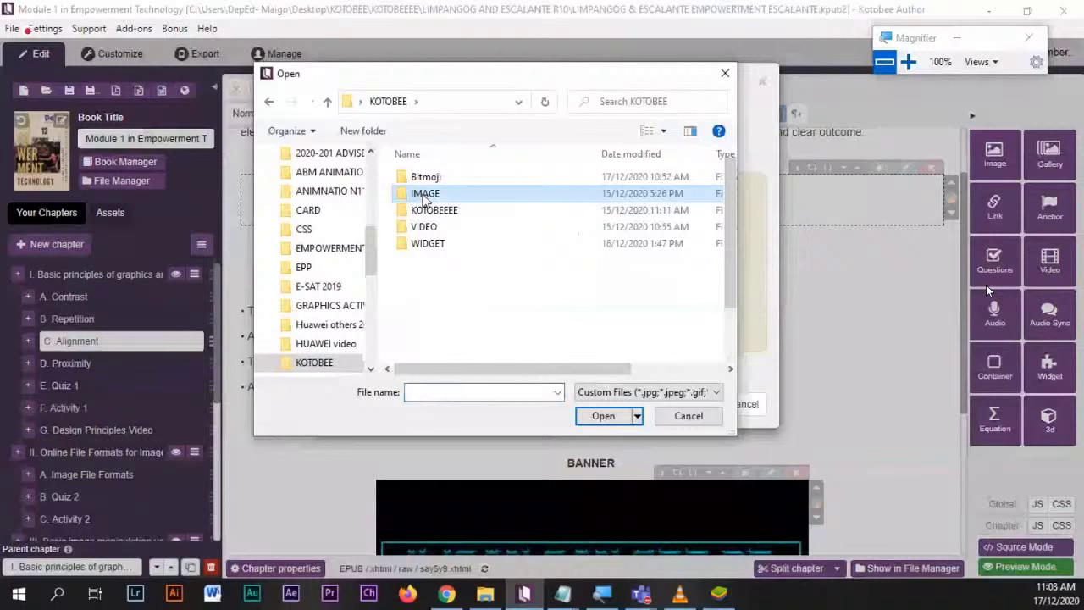
double_click(425, 195)
left_click(444, 199)
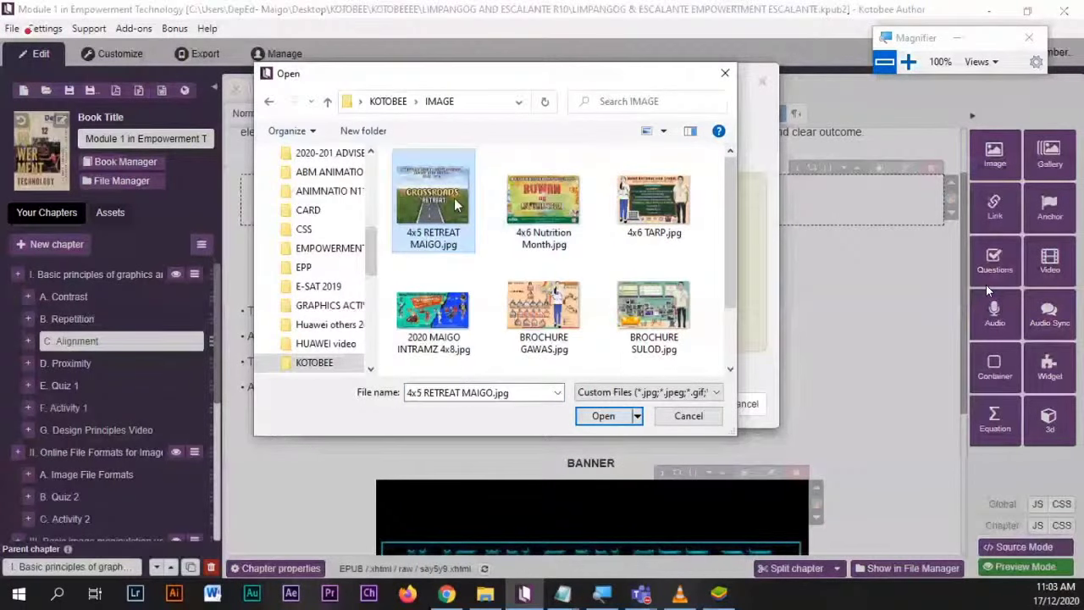
left_click(628, 260, "shift")
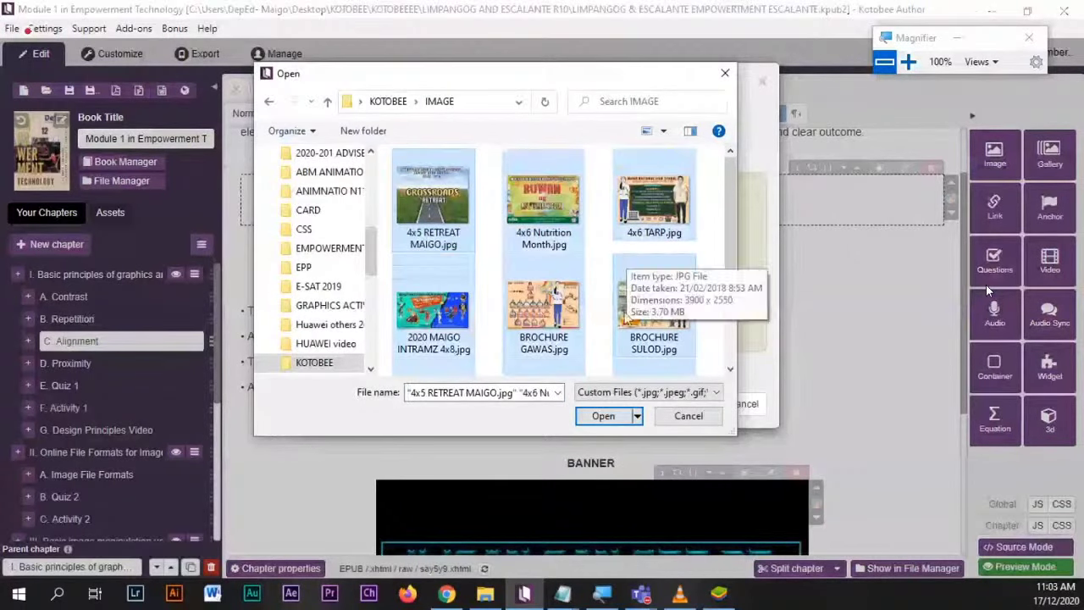
scroll(668, 298, "down", 1)
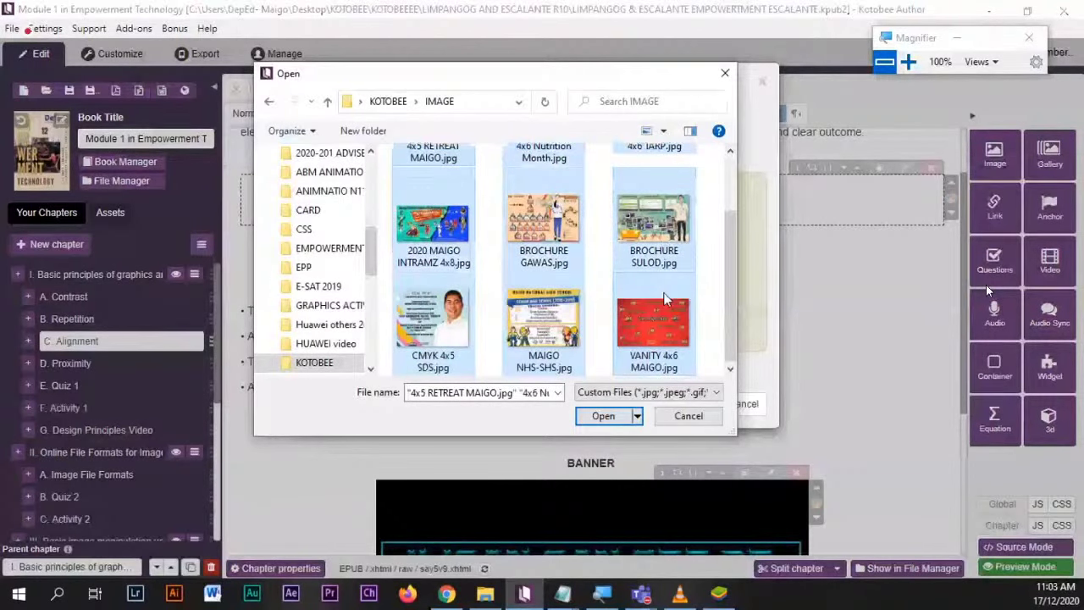
left_click(614, 420)
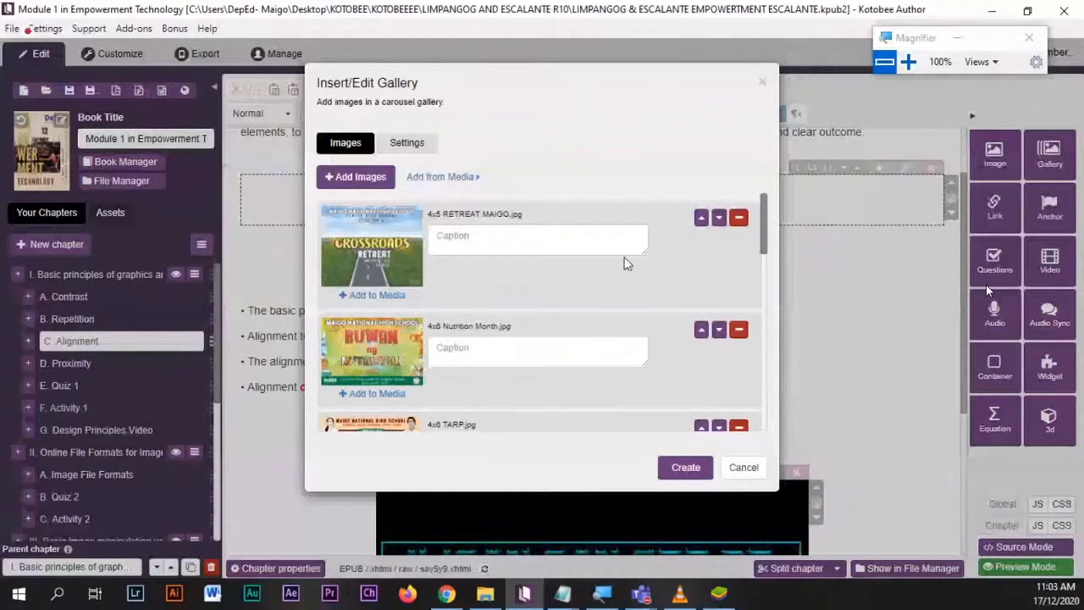
- Review the added gallery pictures and move 4x6 Nutrition Month.jpg above 4x5 RETREAT MAIGO.jpg
scroll(585, 313, "down", 1)
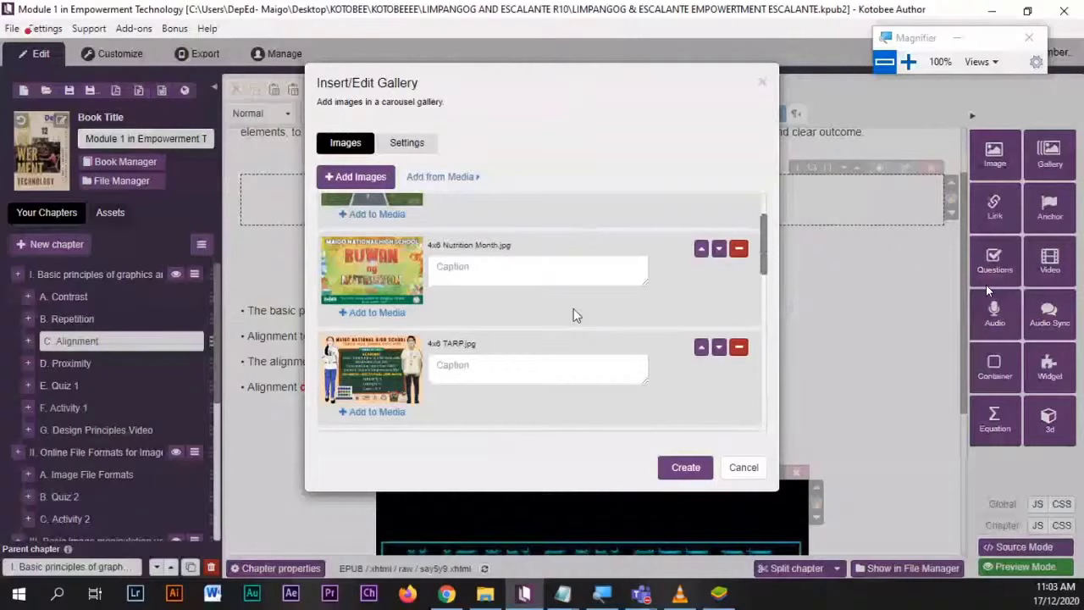
scroll(609, 339, "down", 2)
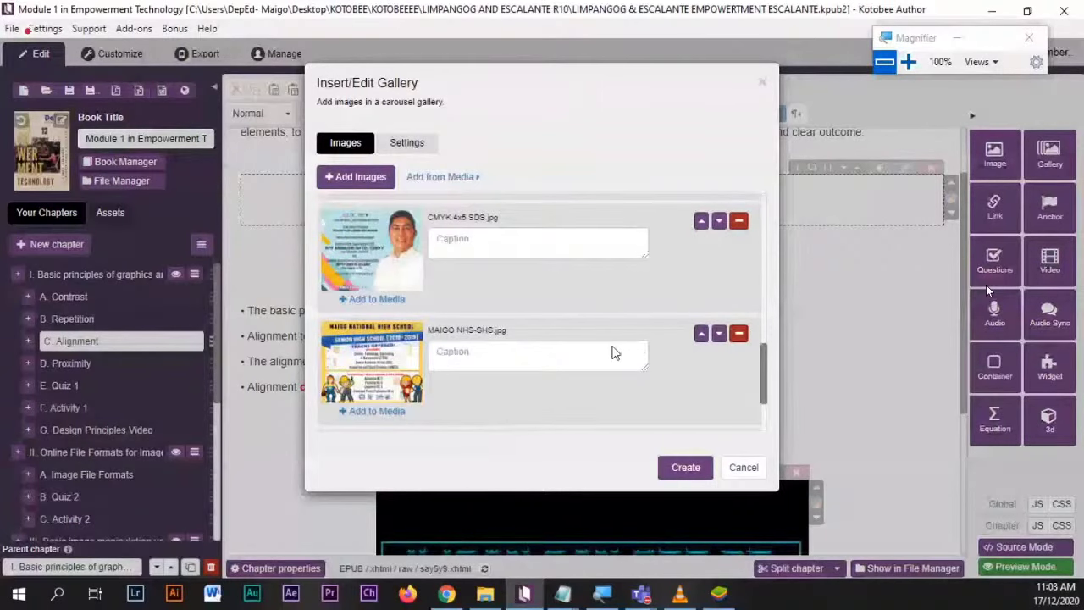
scroll(614, 351, "down", 1)
scroll(611, 346, "up", 3)
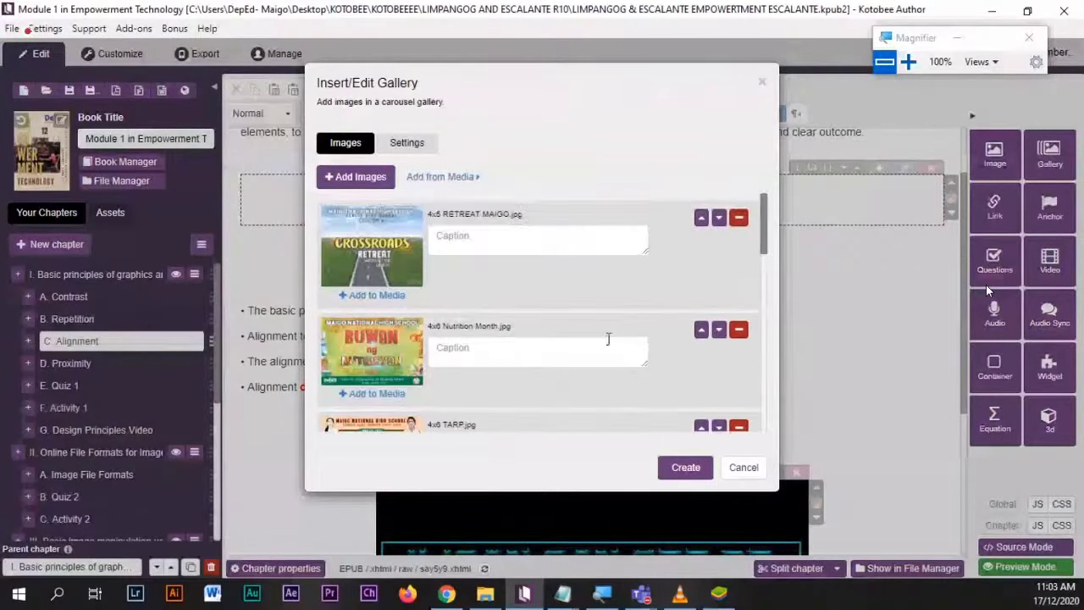
left_click(909, 63)
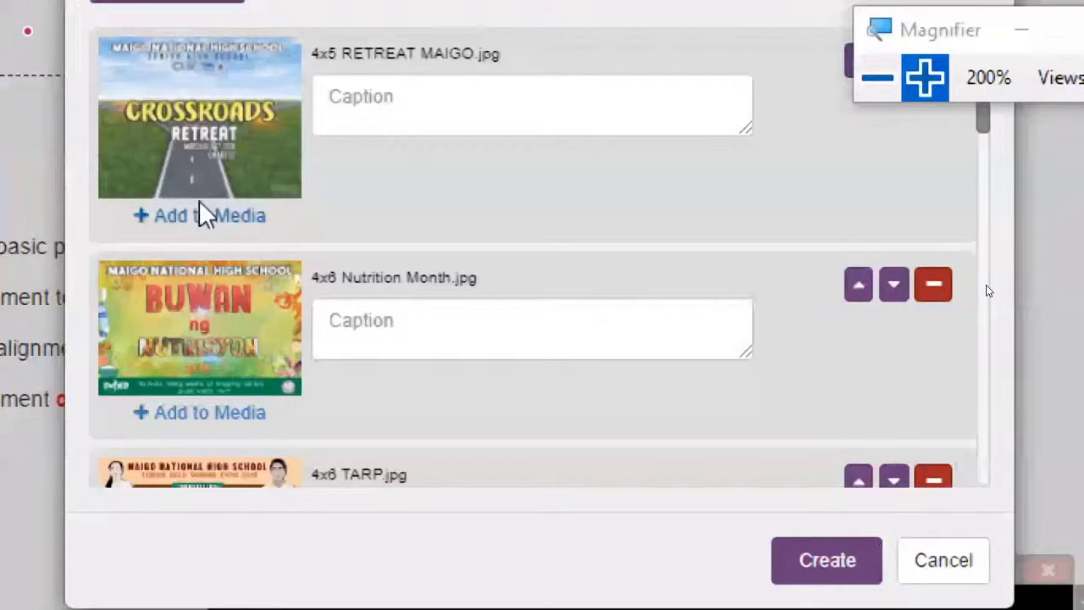
left_click(856, 293)
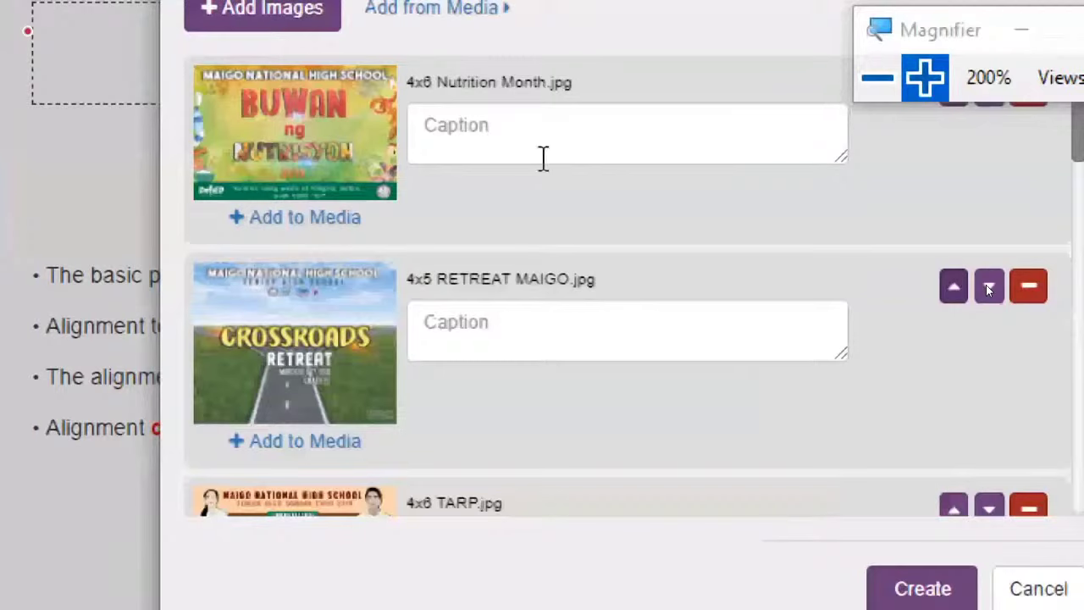
- Caption the 4x6 Nutrition Month.jpg picture in the gallery as "Buwan ng Nutrisyon"
left_click(543, 141)
type("B")
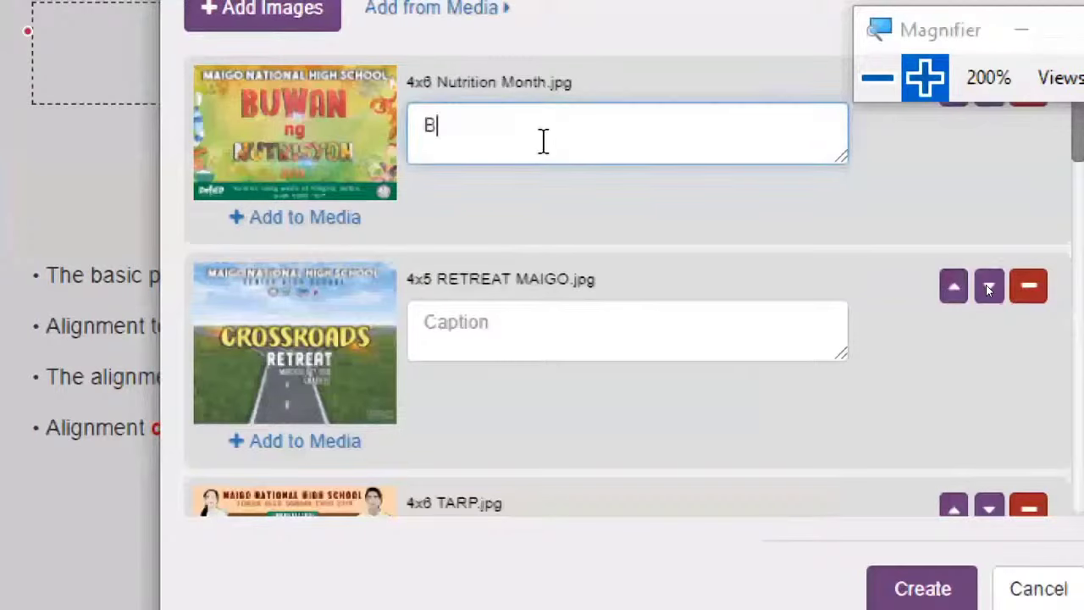
type("uwan ng N")
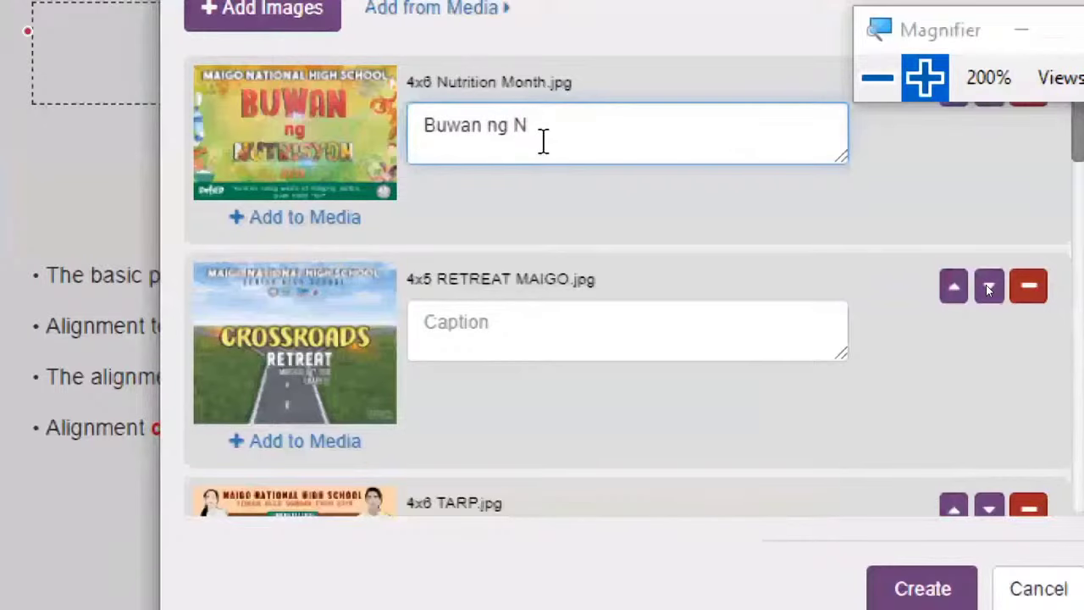
type("utrisyon")
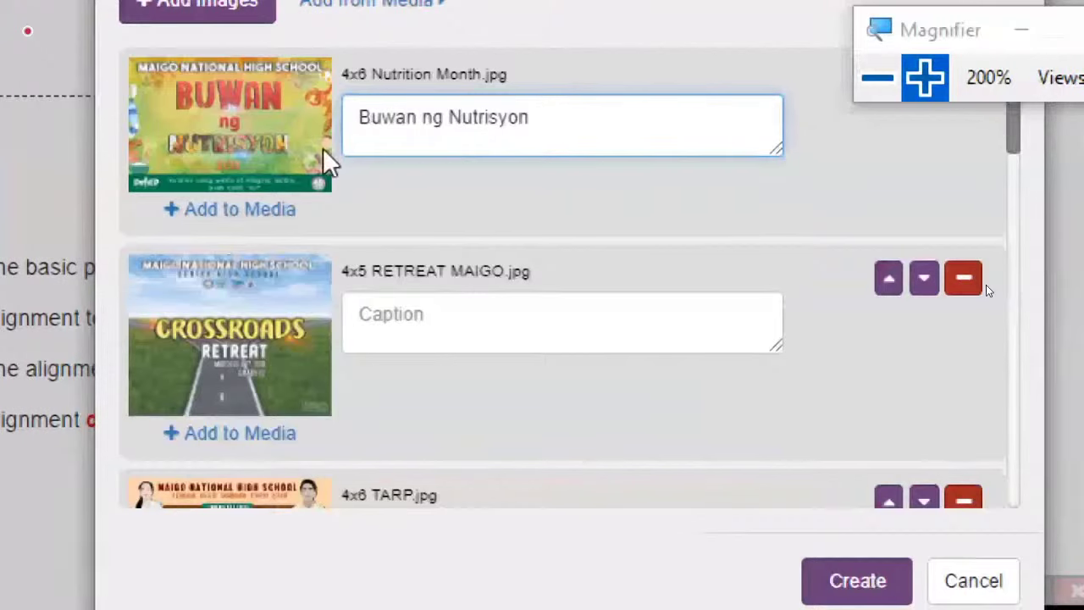
- Look through the remaining gallery pictures, leave their captions empty, and create the gallery in the Alignment chapter
left_click(576, 344)
scroll(512, 338, "down", 1)
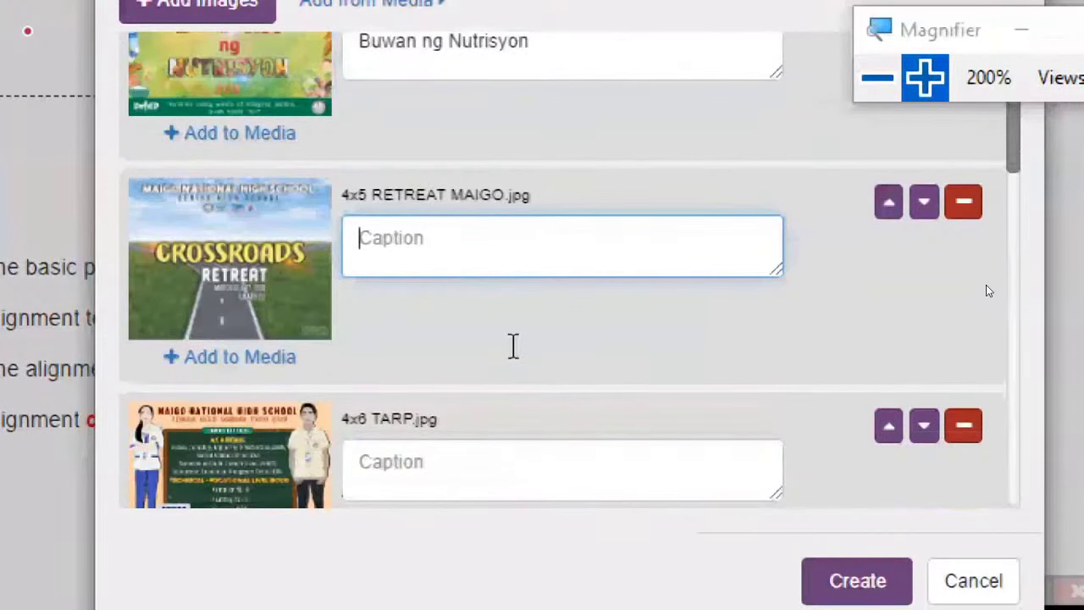
key("Tab")
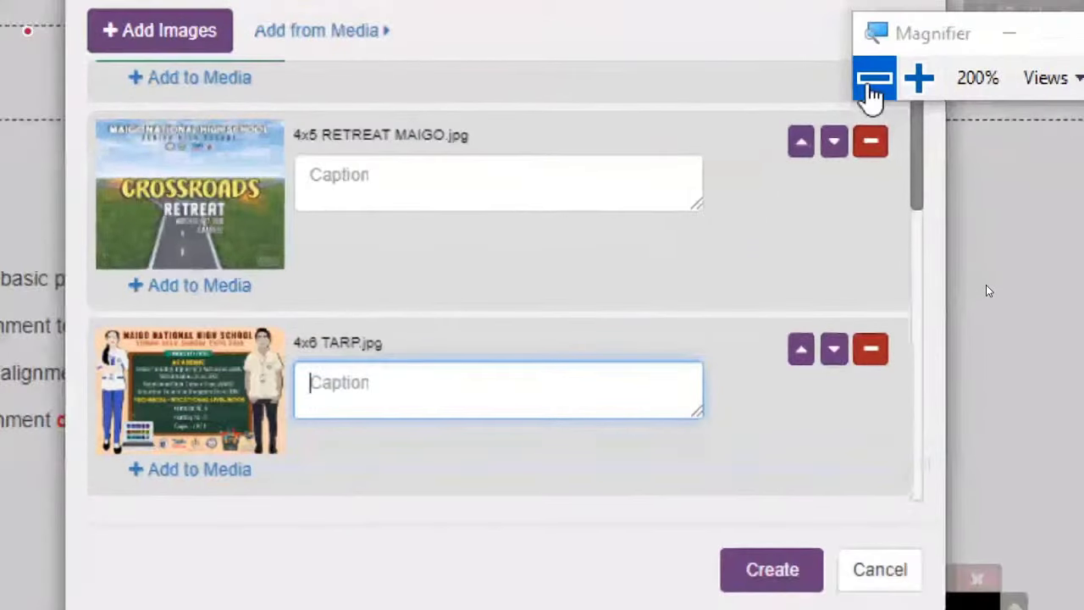
left_click(871, 85)
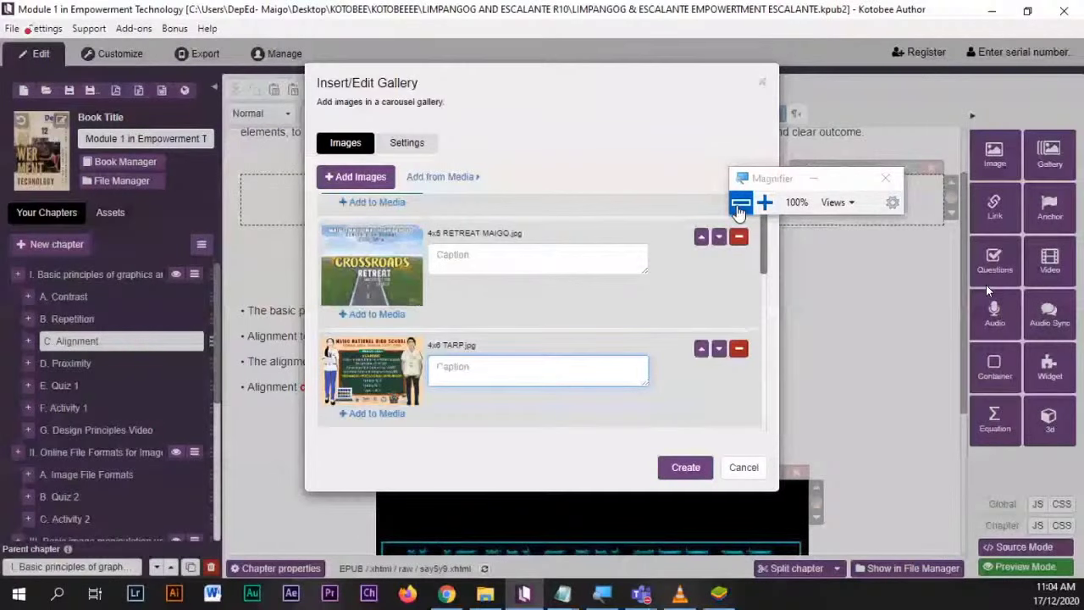
scroll(571, 339, "down", 2)
scroll(571, 339, "up", 2)
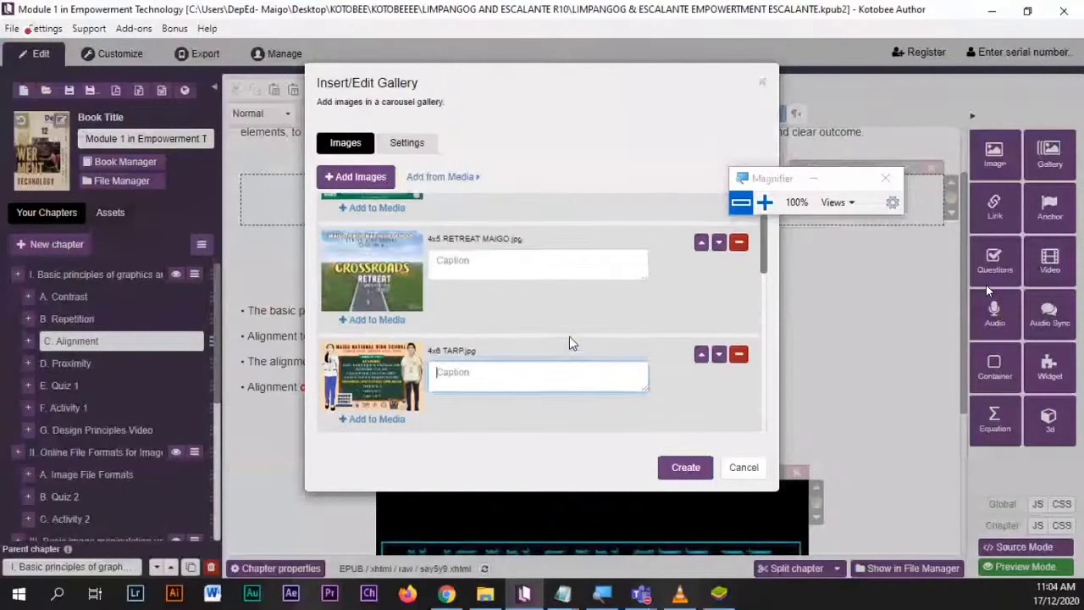
scroll(684, 345, "up", 1)
scroll(677, 375, "down", 4)
scroll(677, 374, "down", 2)
scroll(677, 375, "up", 2)
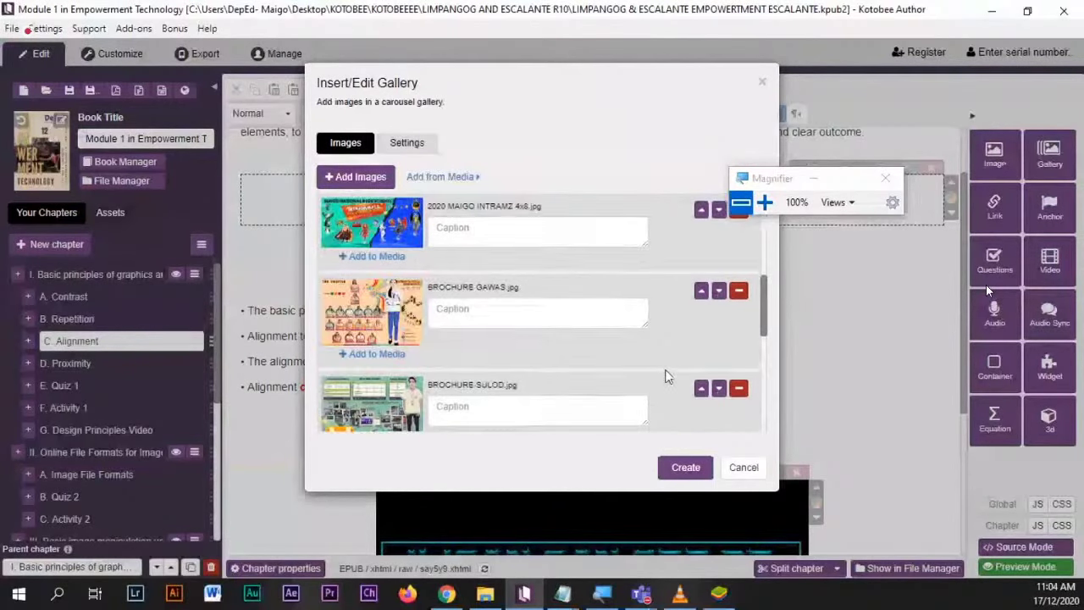
scroll(665, 375, "down", 3)
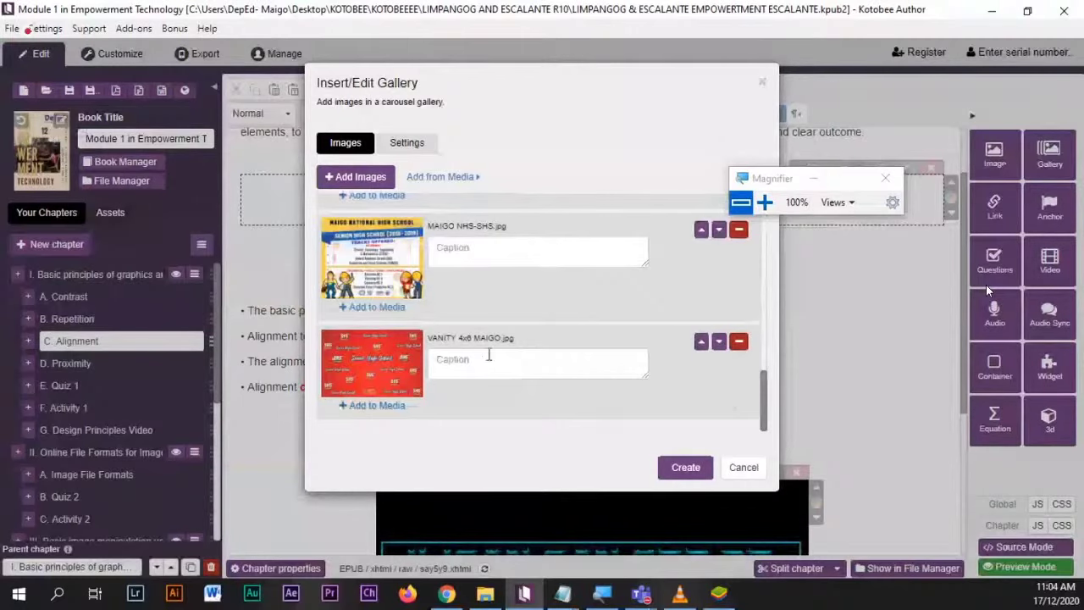
scroll(499, 335, "up", 5)
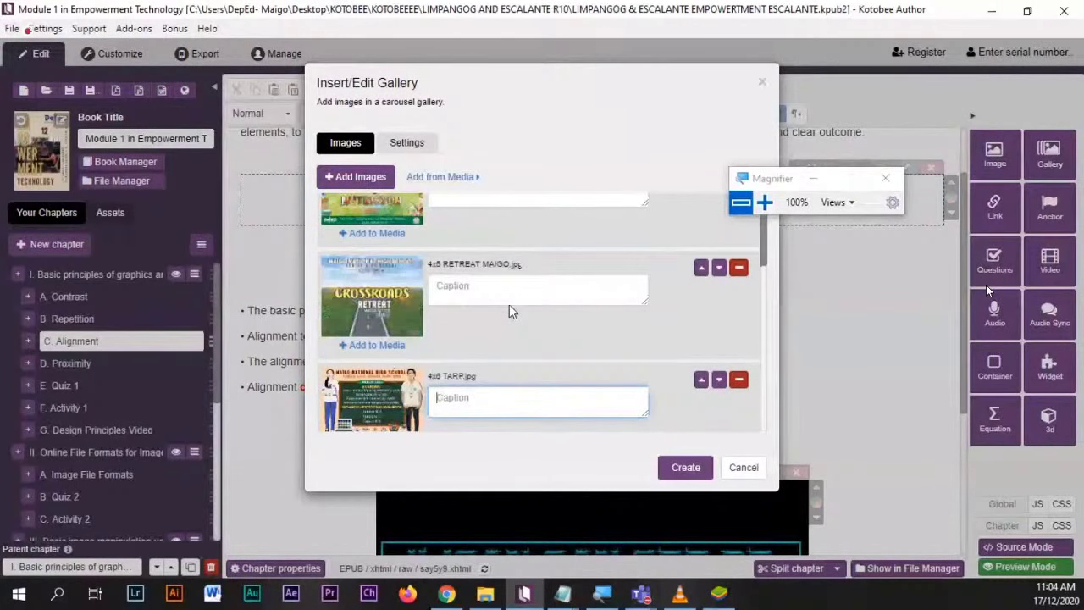
left_click(686, 464)
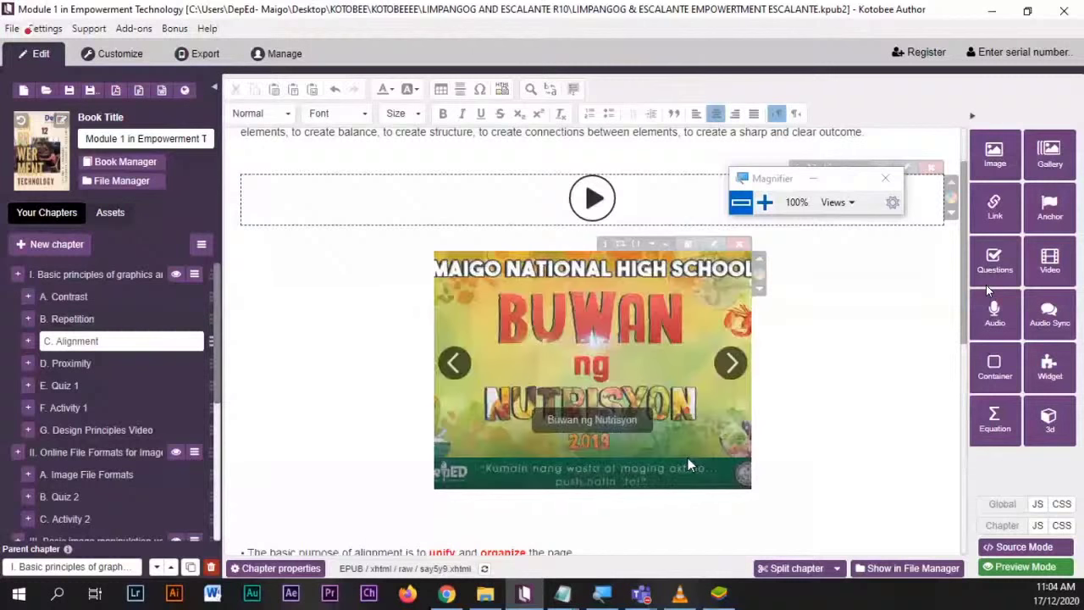
left_click(687, 460)
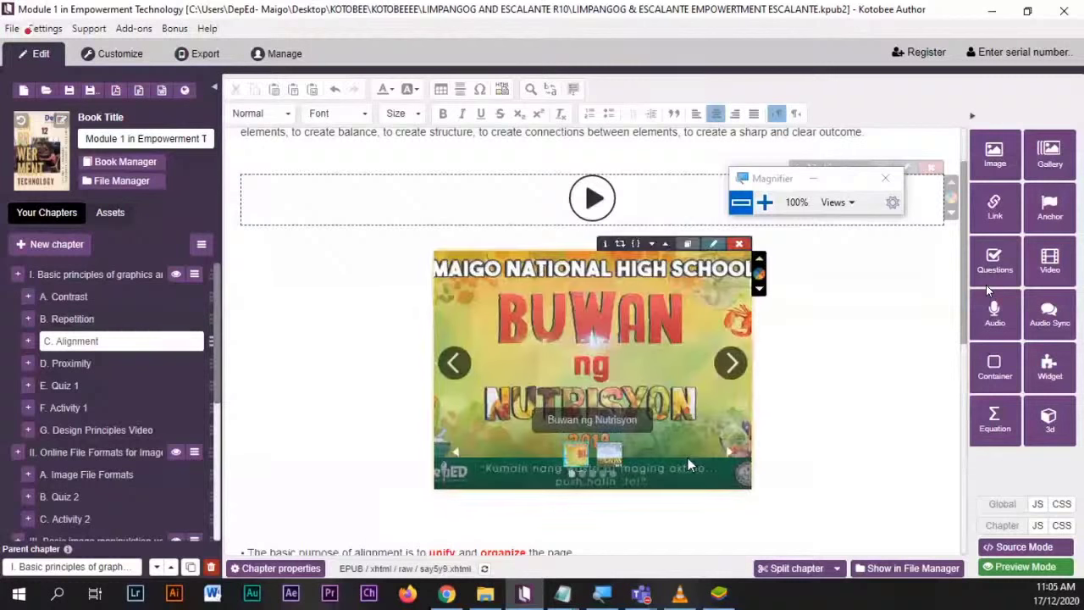
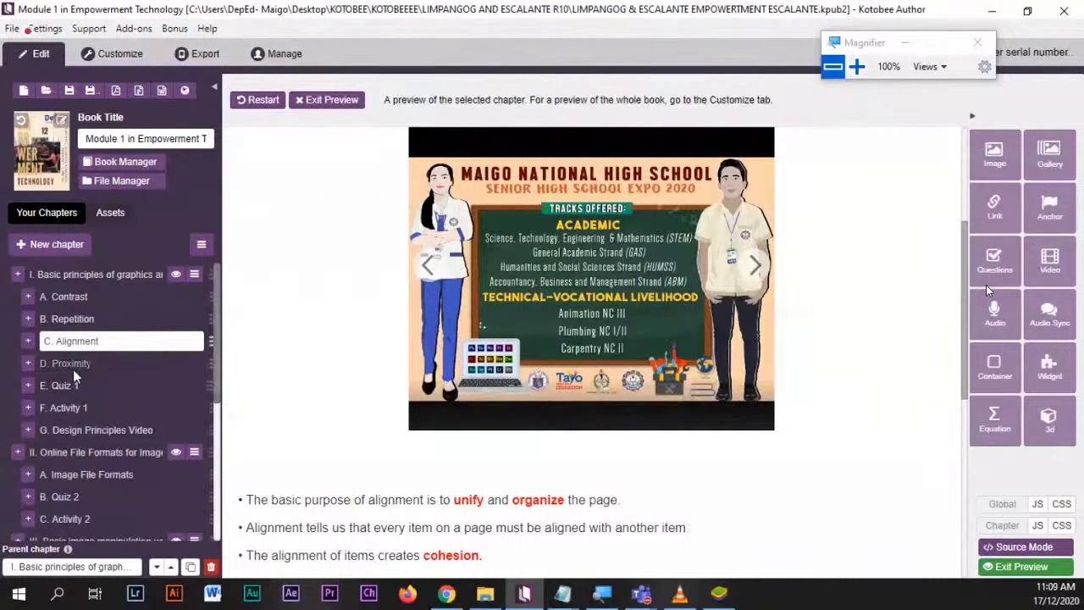
- Preview the Proximity and Activity 1 chapters, view the Principles of Design puzzle, and return to editing Activity 1
left_click(72, 362)
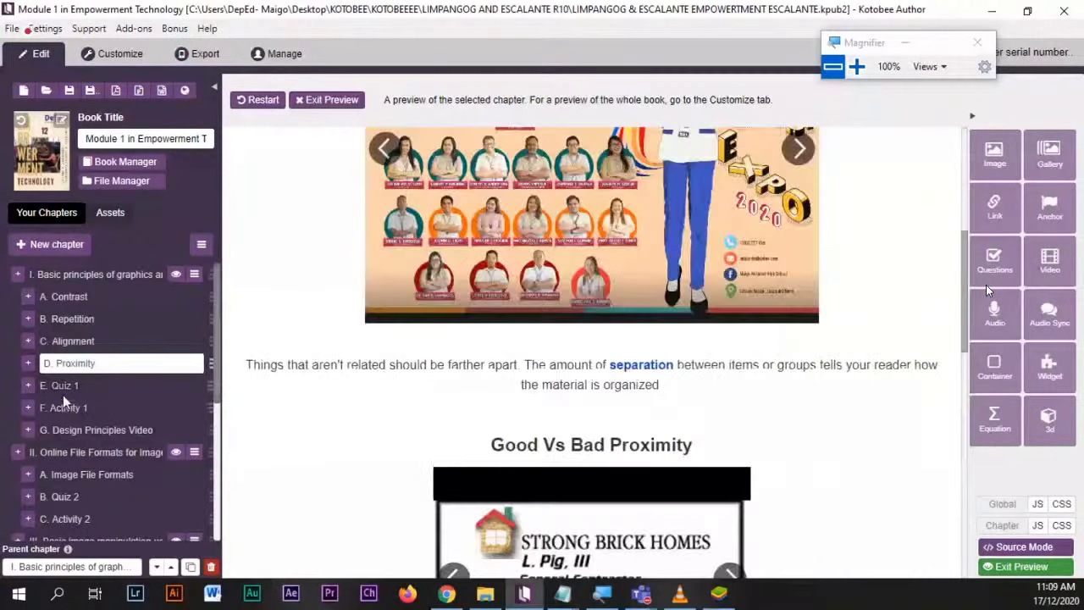
key("Down")
key("Down")
scroll(762, 356, "down", 2)
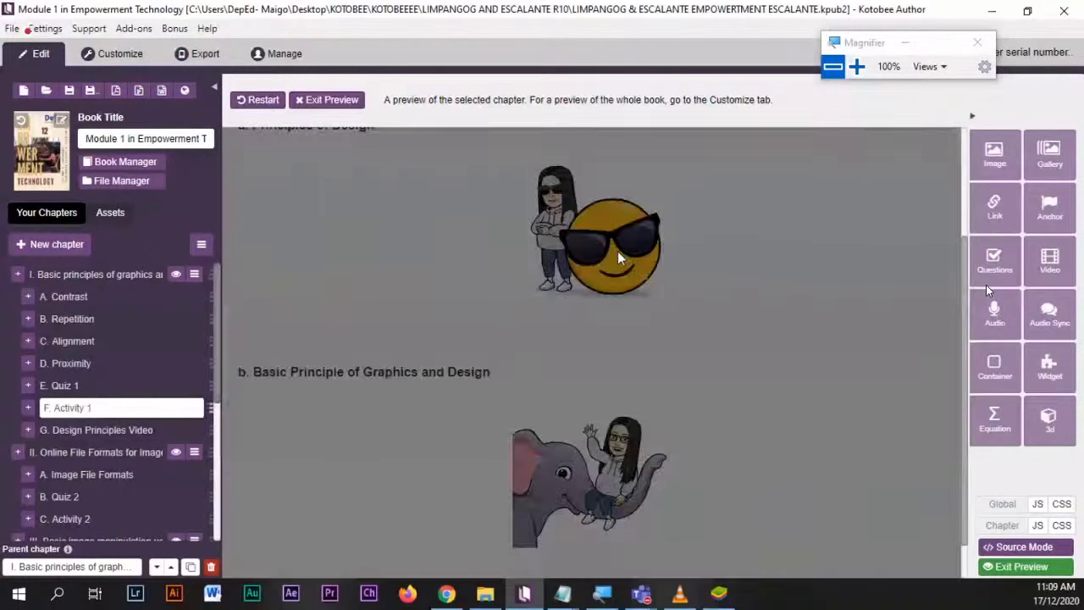
left_click(618, 251)
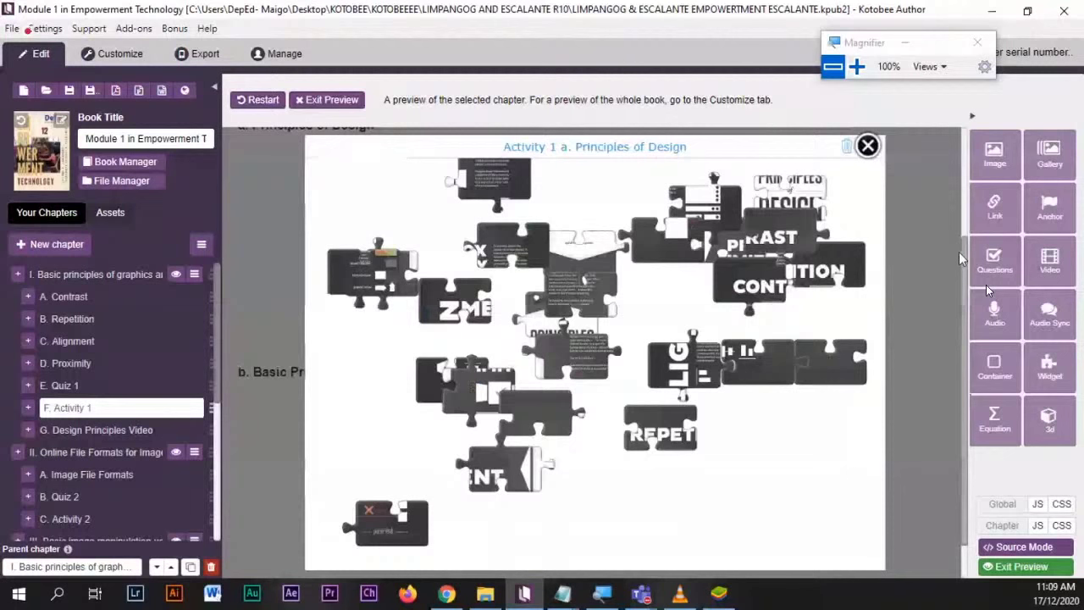
left_click(962, 258)
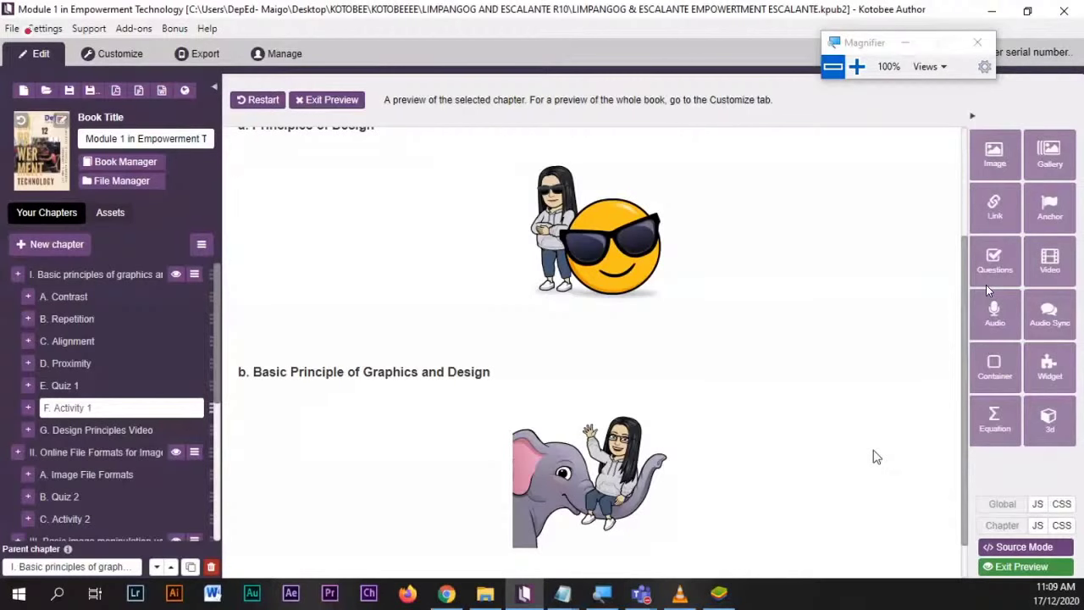
key("Escape")
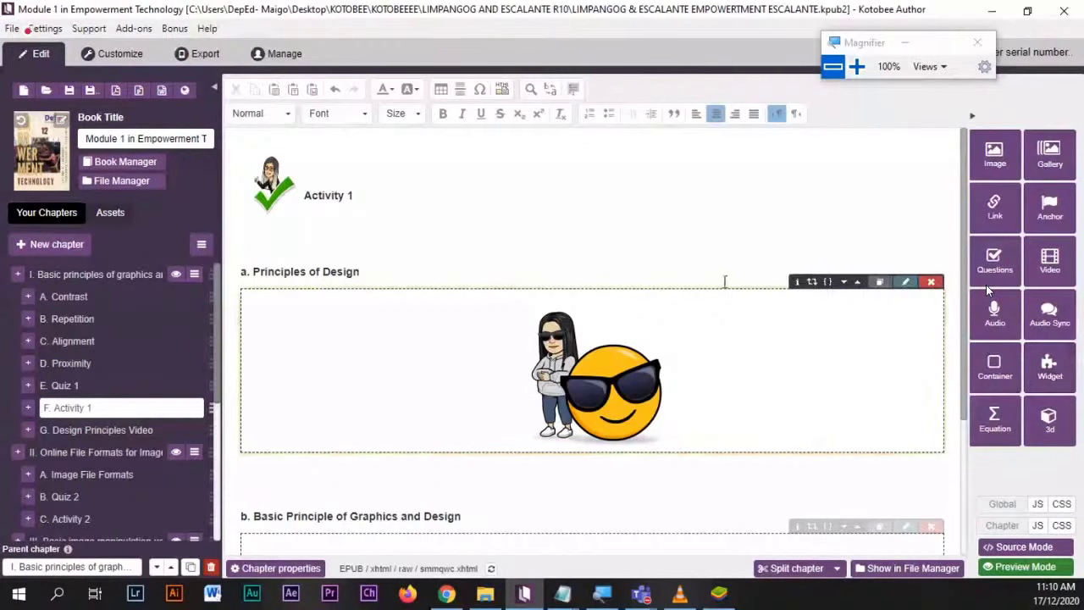
- Switch to Chrome and load bookwidgets.com in a new tab, magnifying the address to show it
left_click(449, 595)
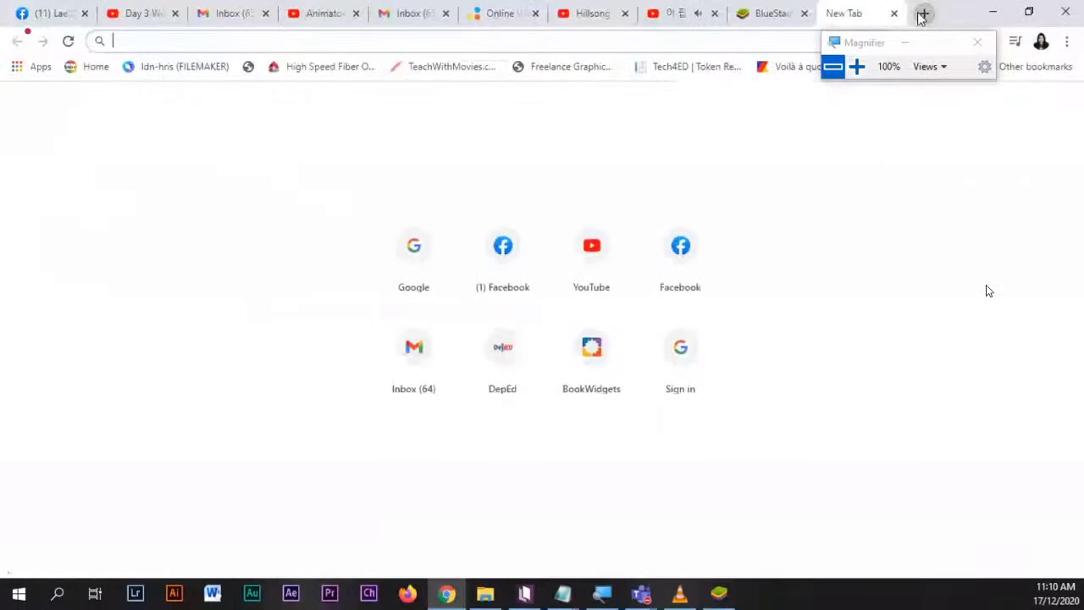
type("bookwidgets.com")
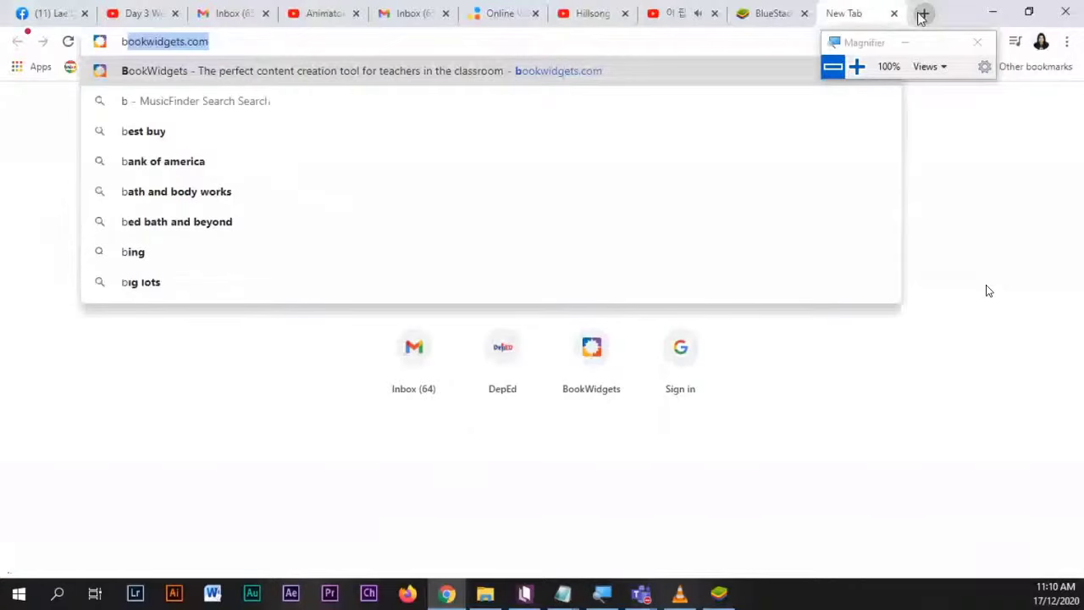
left_click(856, 67)
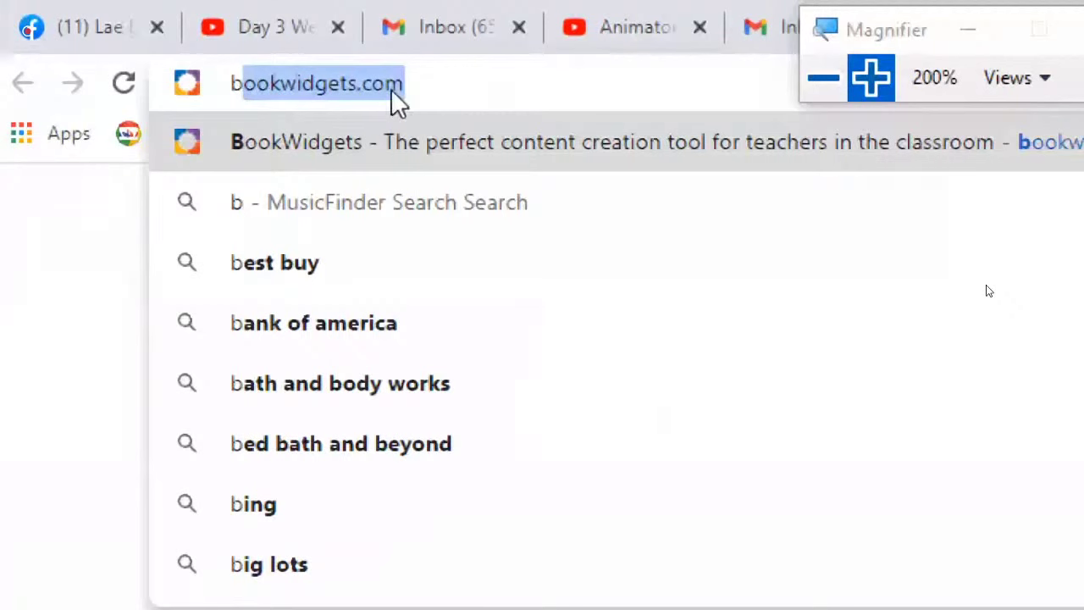
left_click(462, 83)
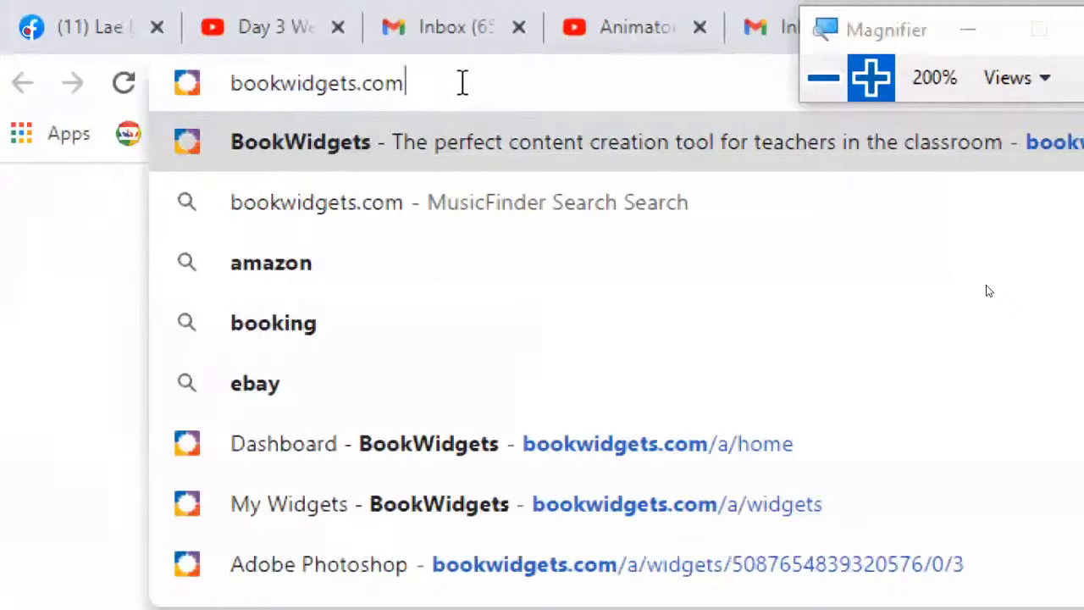
key("Return")
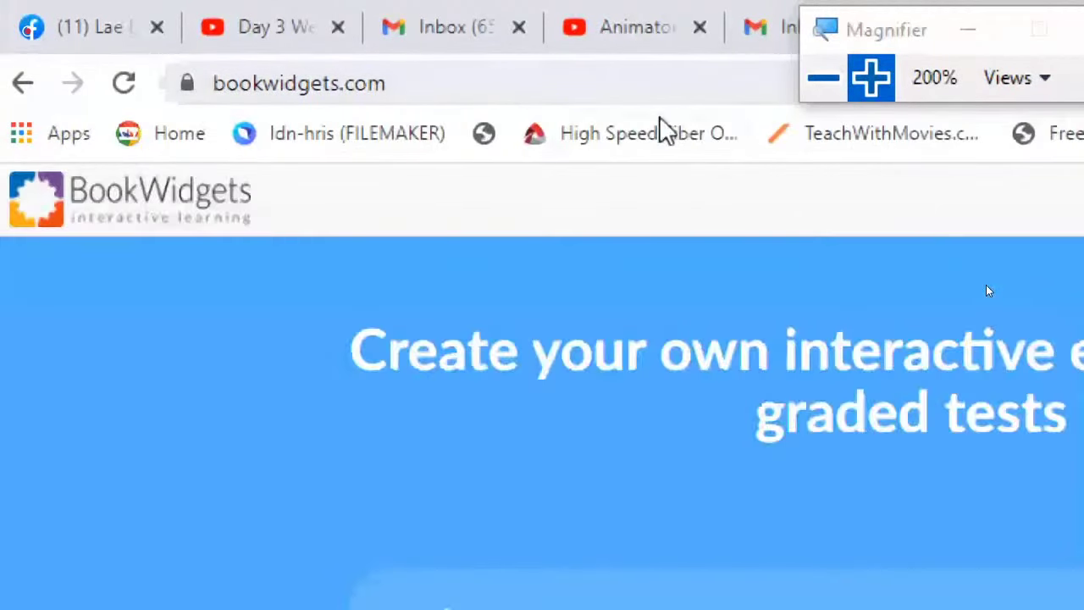
left_click(815, 82)
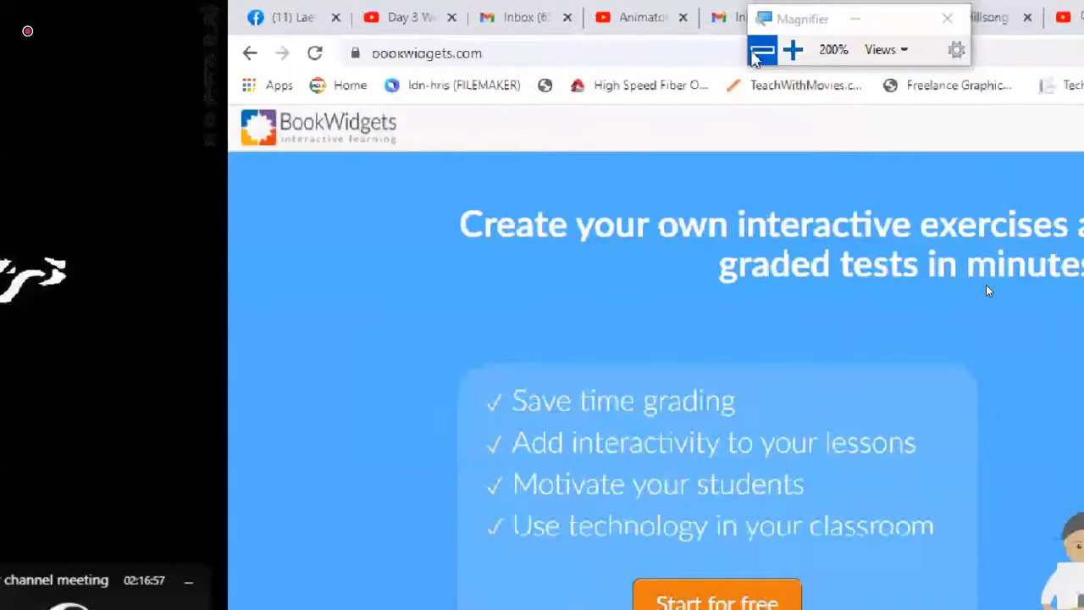
left_click(758, 52)
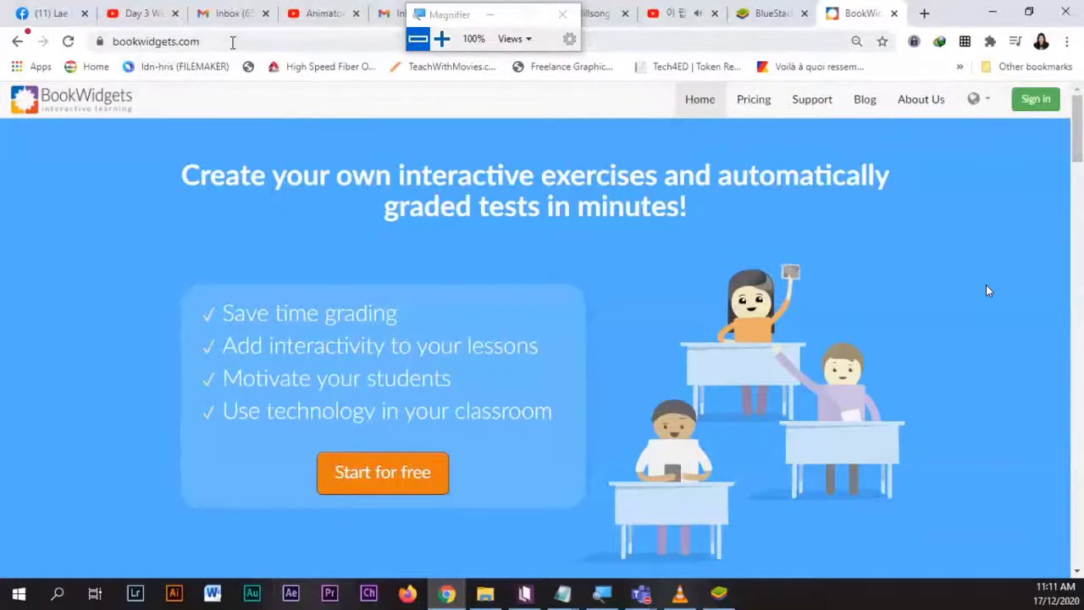
- Look over the BookWidgets home page and open the sign-up form for a free start
scroll(782, 337, "down", 2)
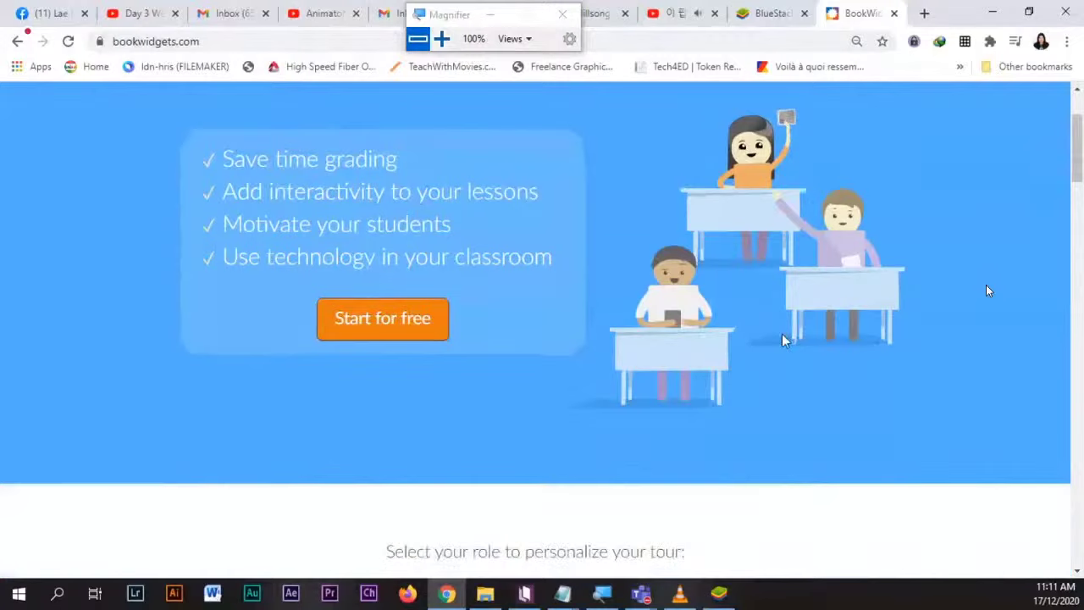
scroll(782, 340, "up", 1)
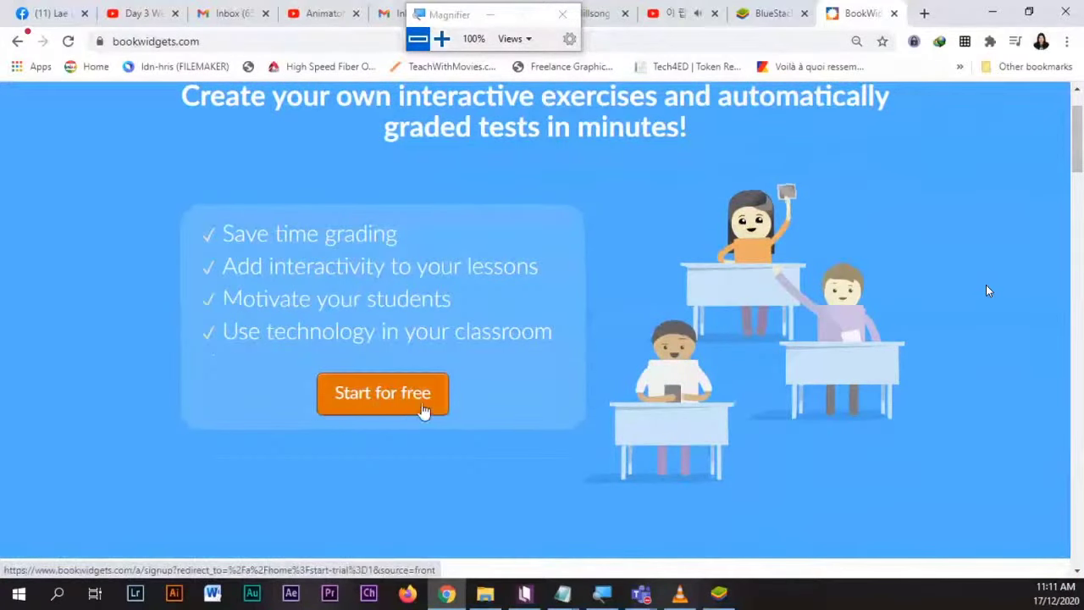
scroll(375, 407, "up", 1)
scroll(484, 406, "down", 1)
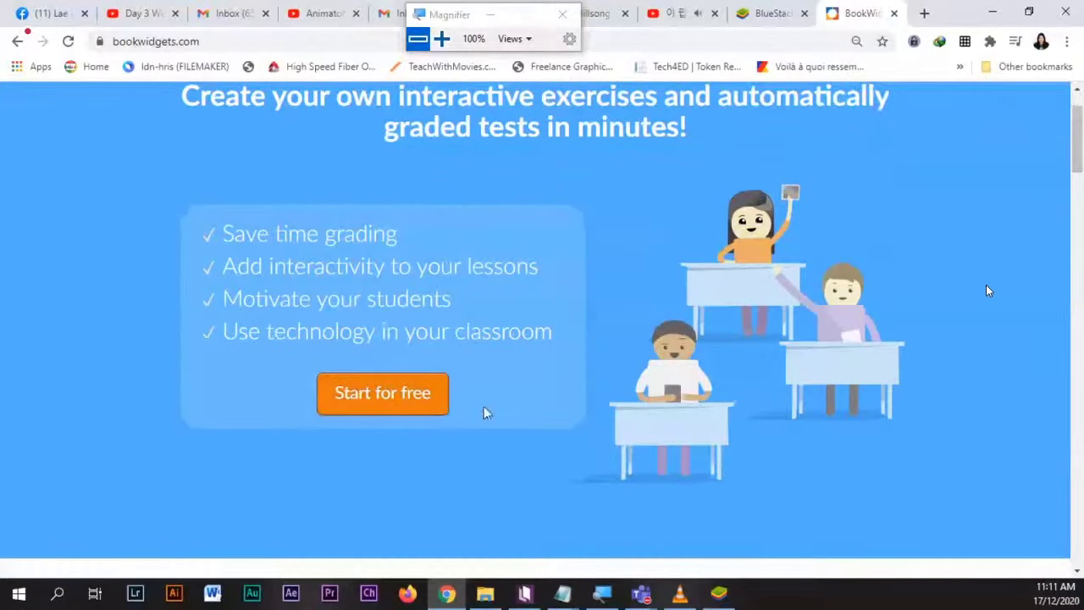
left_click(409, 412)
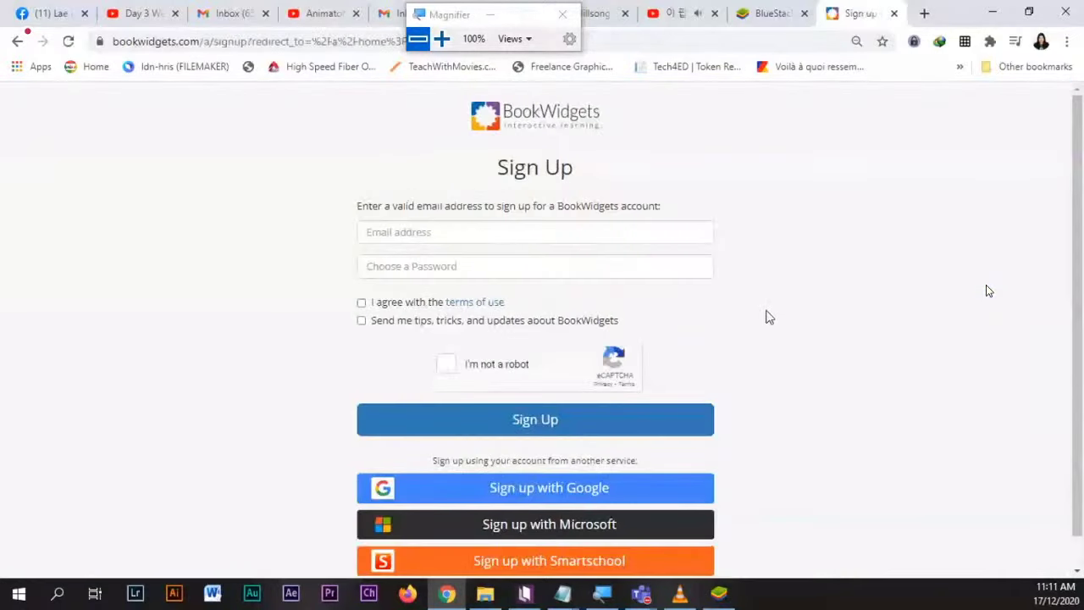
- Fill in the account e-mail address on the BookWidgets sign-up form
triple_click(498, 173)
left_click(511, 233)
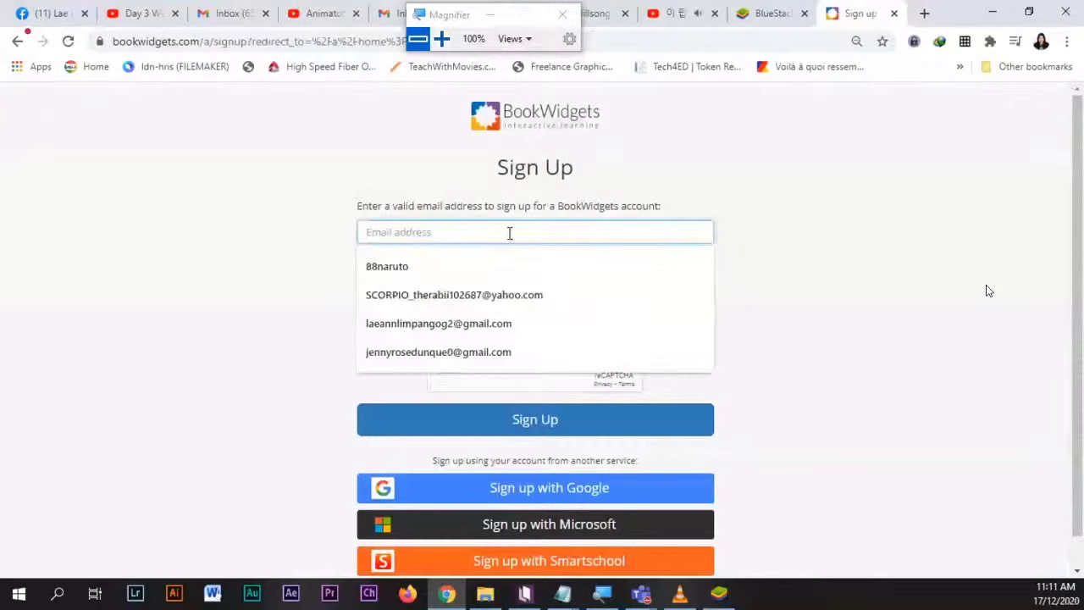
left_click(837, 184)
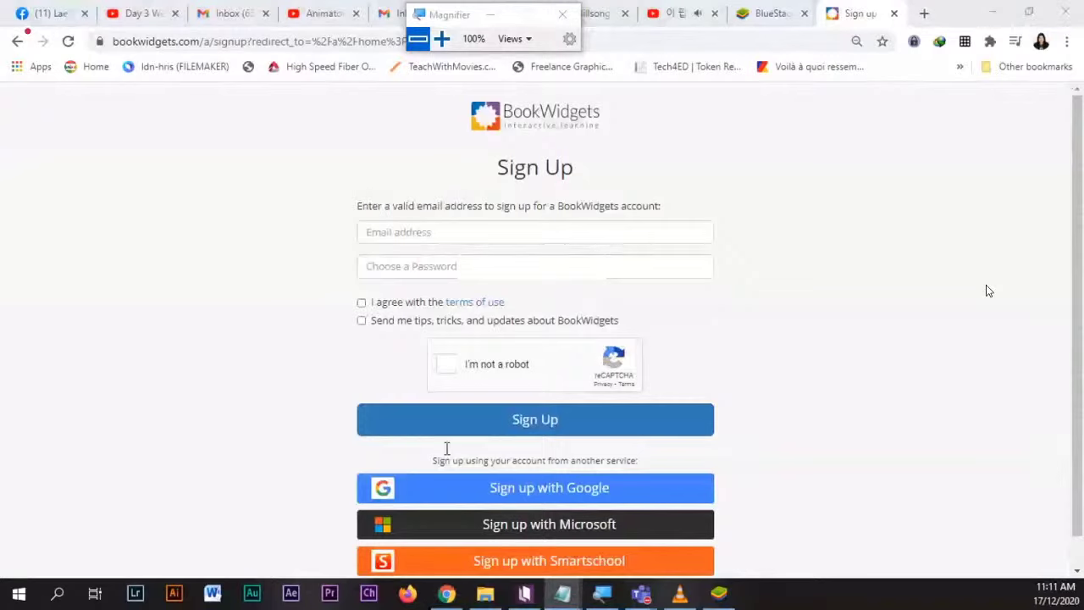
left_click(498, 238)
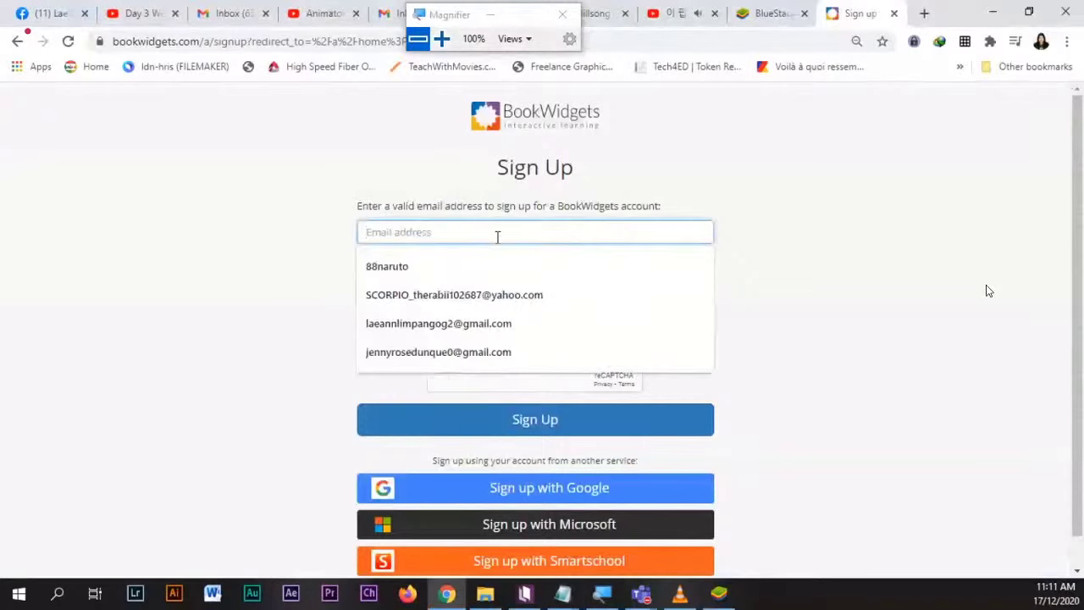
key("ctrl+v")
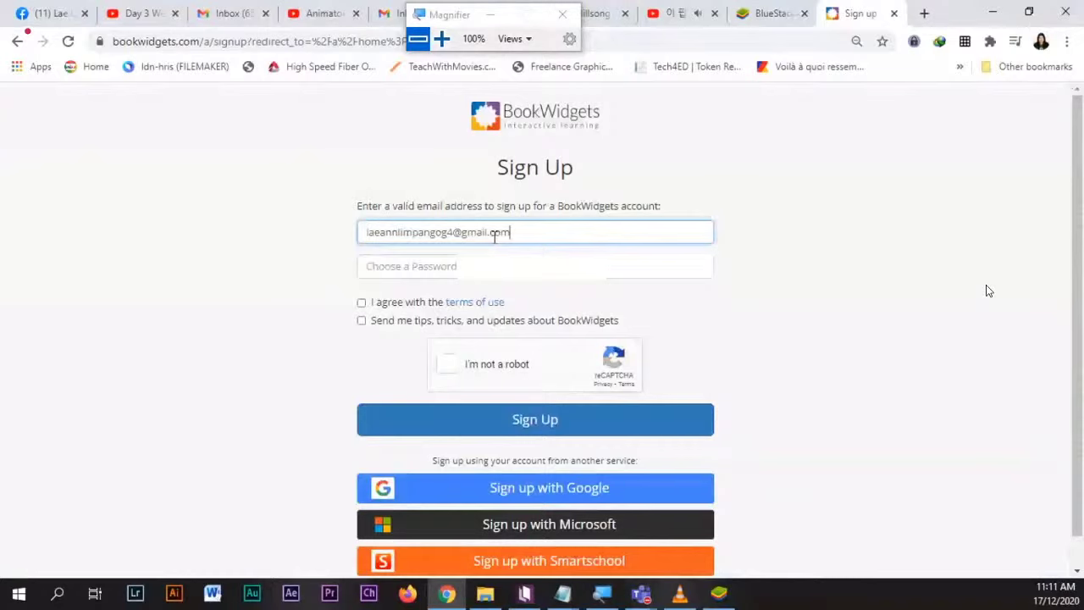
- Choose a password for the new BookWidgets account and fill it in on the sign-up form
left_click(480, 266)
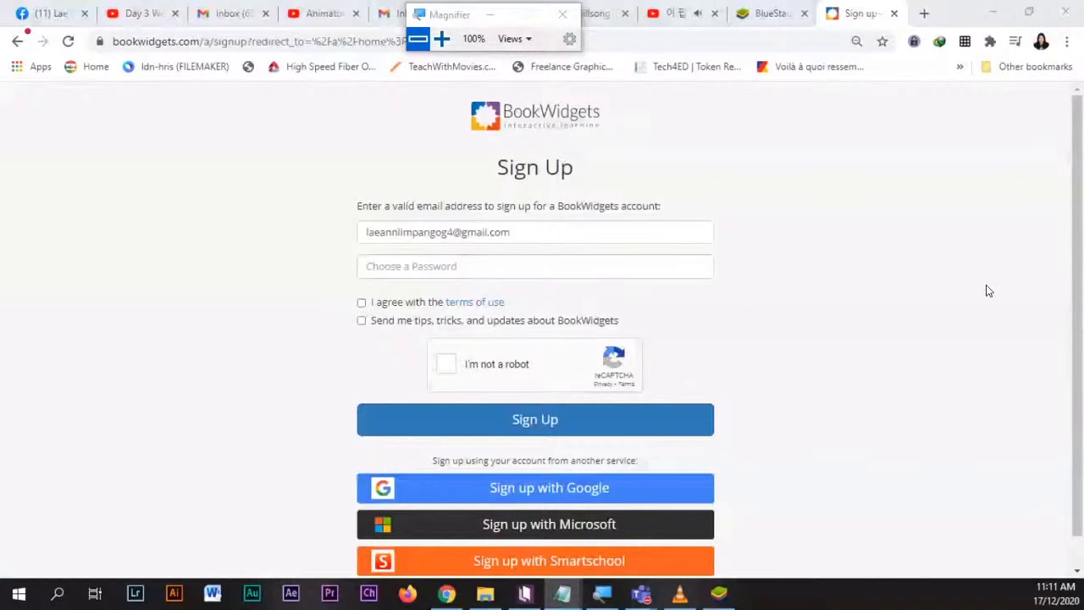
left_click(516, 266)
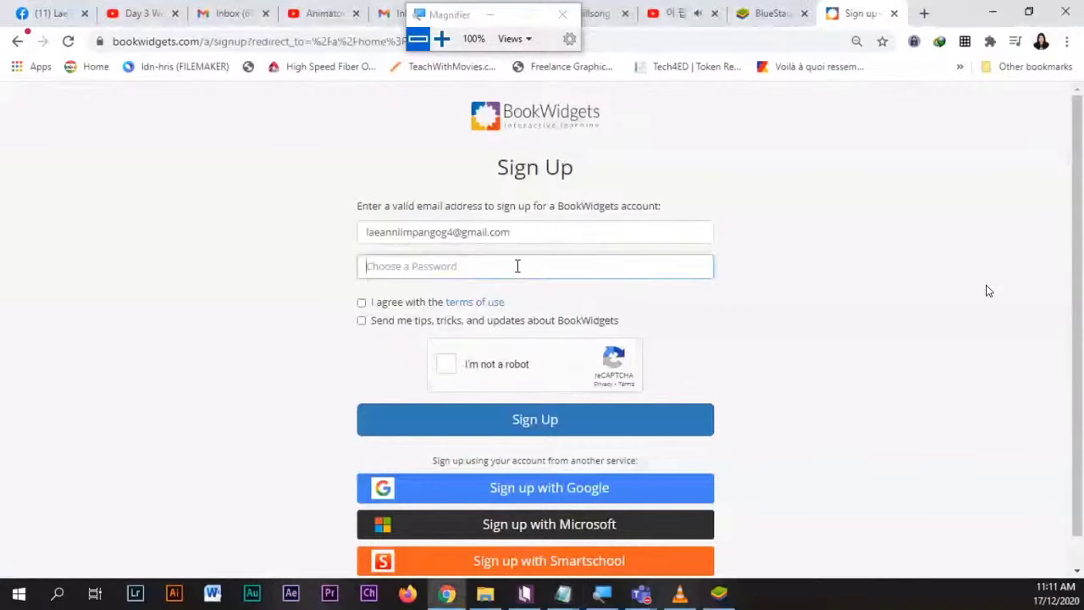
type("•••••••••")
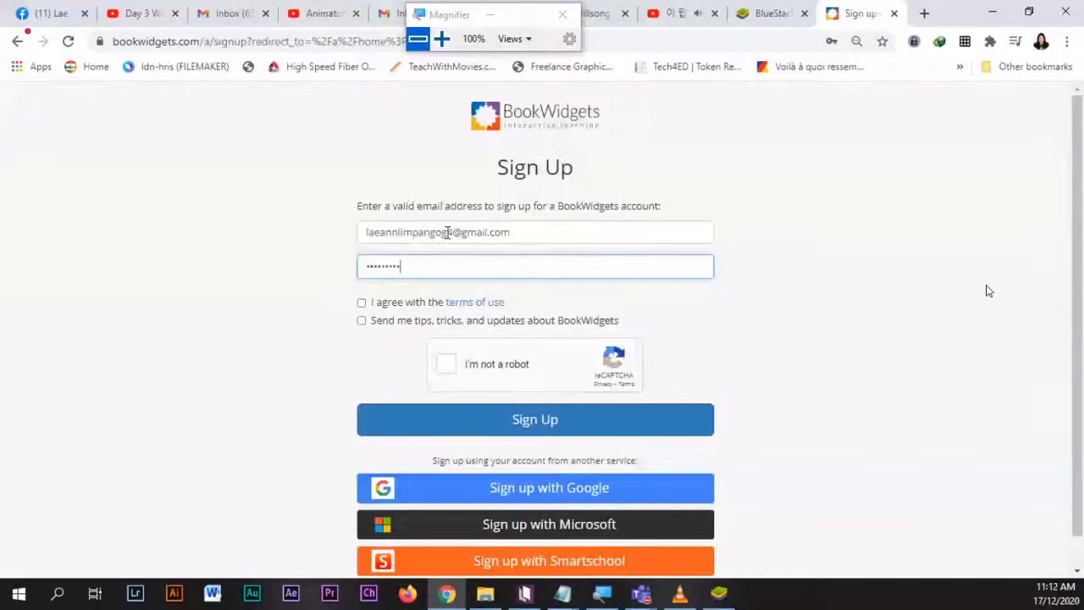
- Agree to the terms of use, complete the robot check and submit the BookWidgets sign-up form
left_click(362, 303)
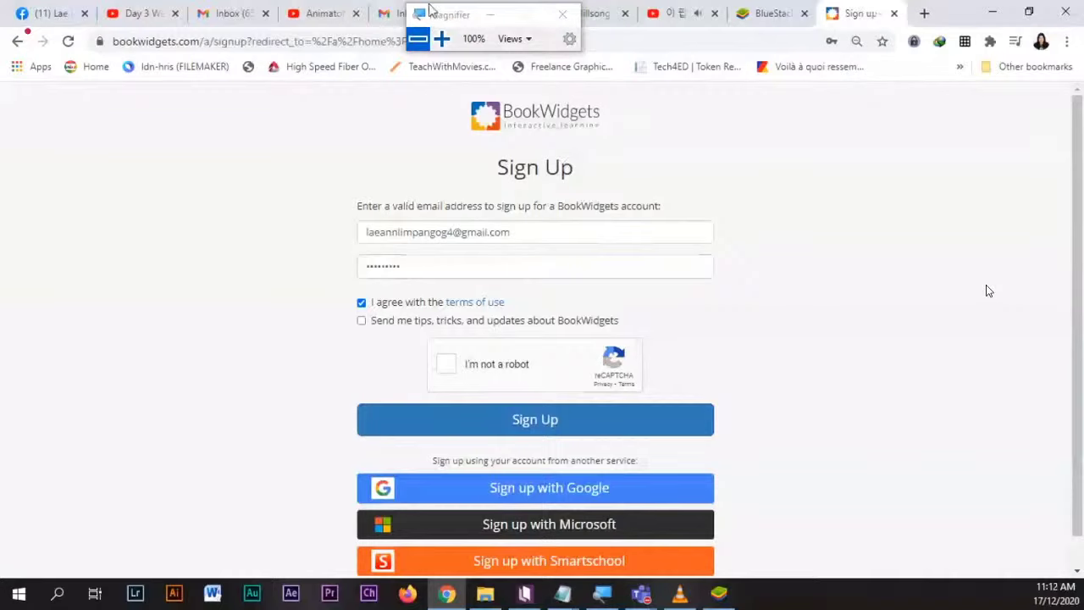
left_click_drag(421, 19, 830, 123)
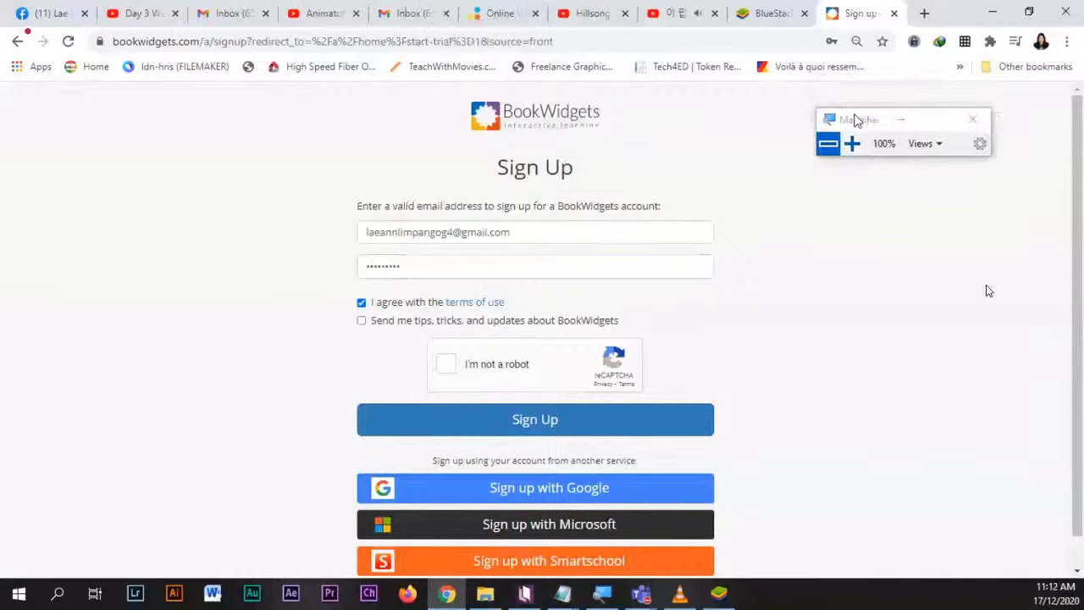
left_click(447, 366)
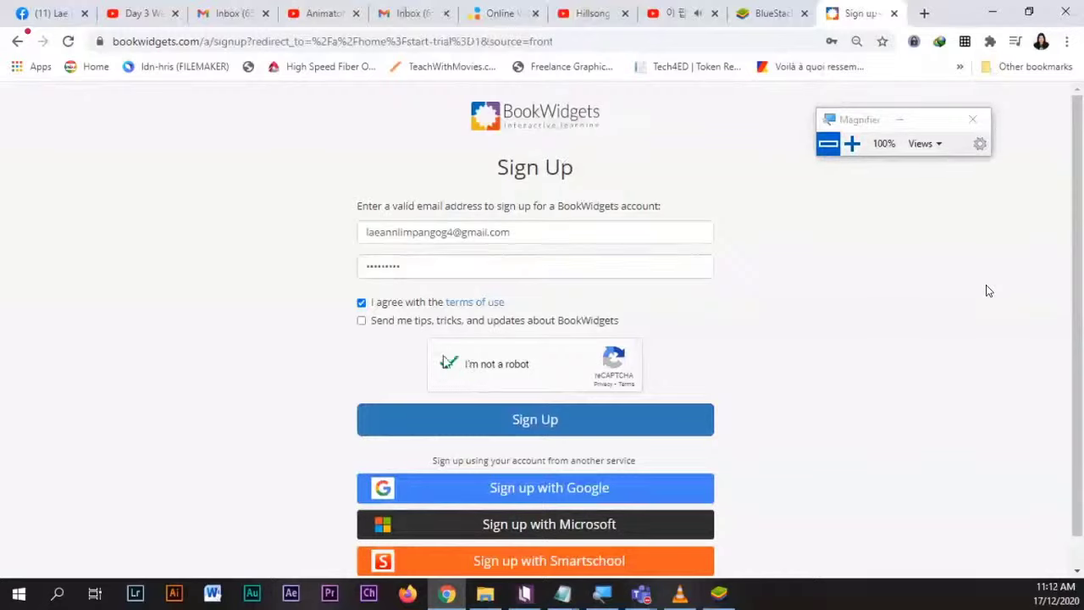
left_click(522, 435)
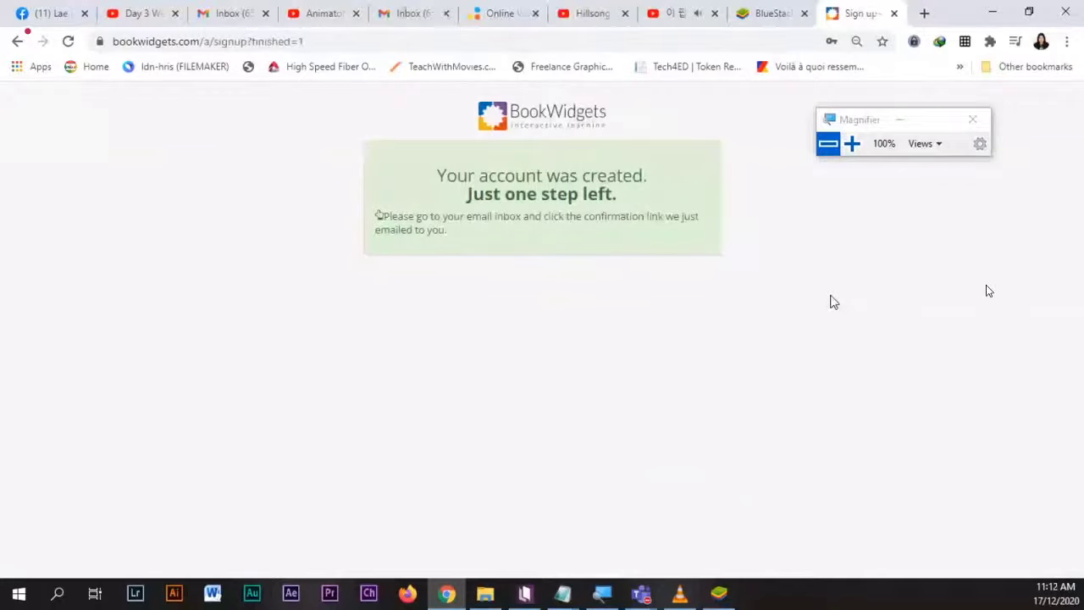
- Switch to the Gmail inbox of the account used for signing up and open the BookWidgets confirmation message
left_click(404, 7)
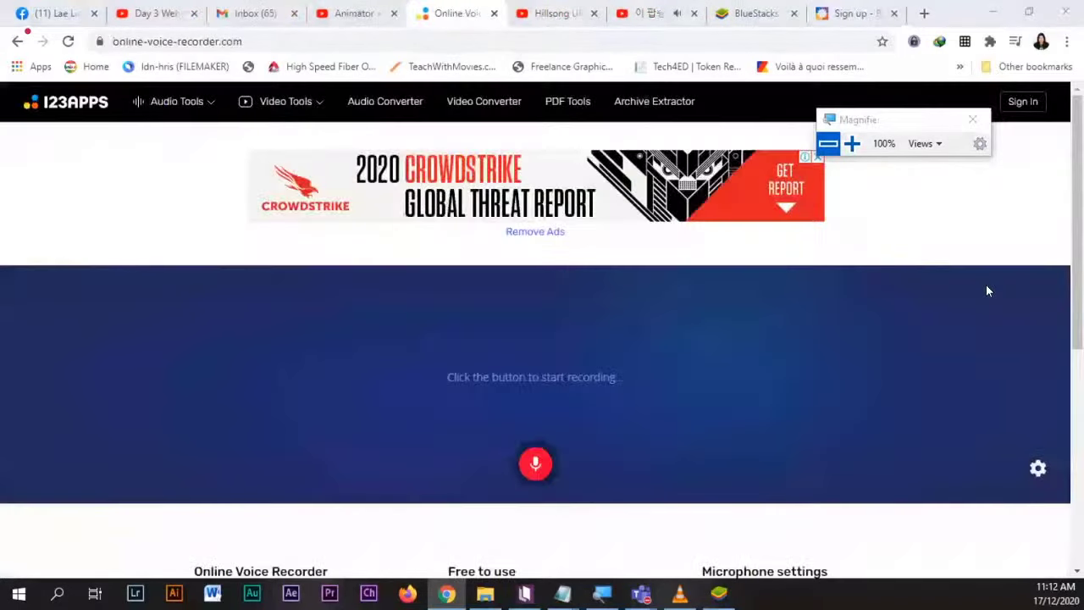
left_click(245, 10)
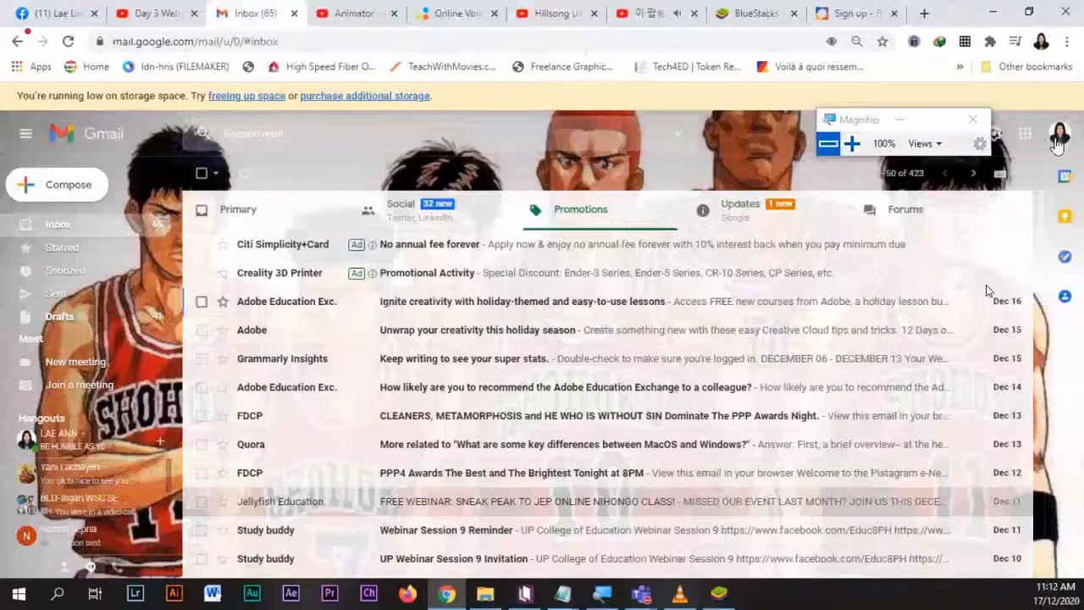
left_click(986, 291)
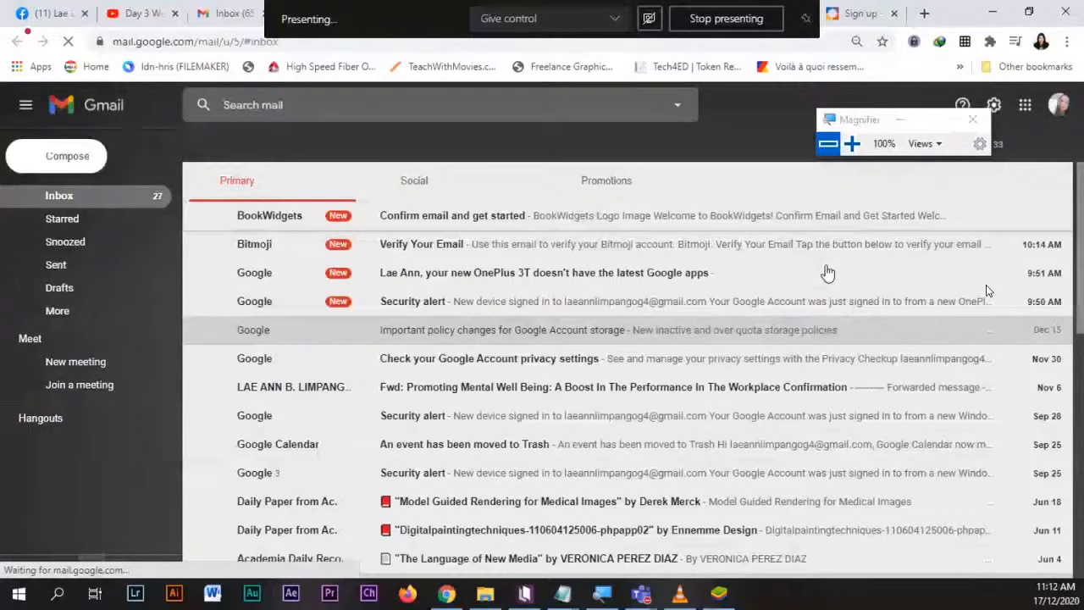
left_click(827, 216)
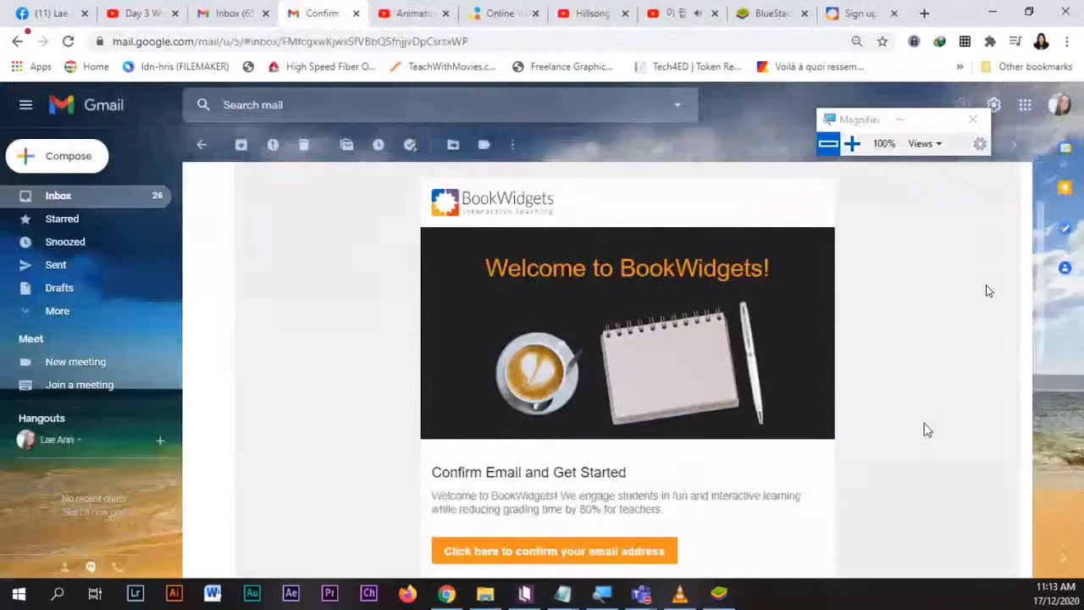
- Go back to the inbox, reopen the BookWidgets message and follow its link to confirm the e-mail address
left_click(201, 144)
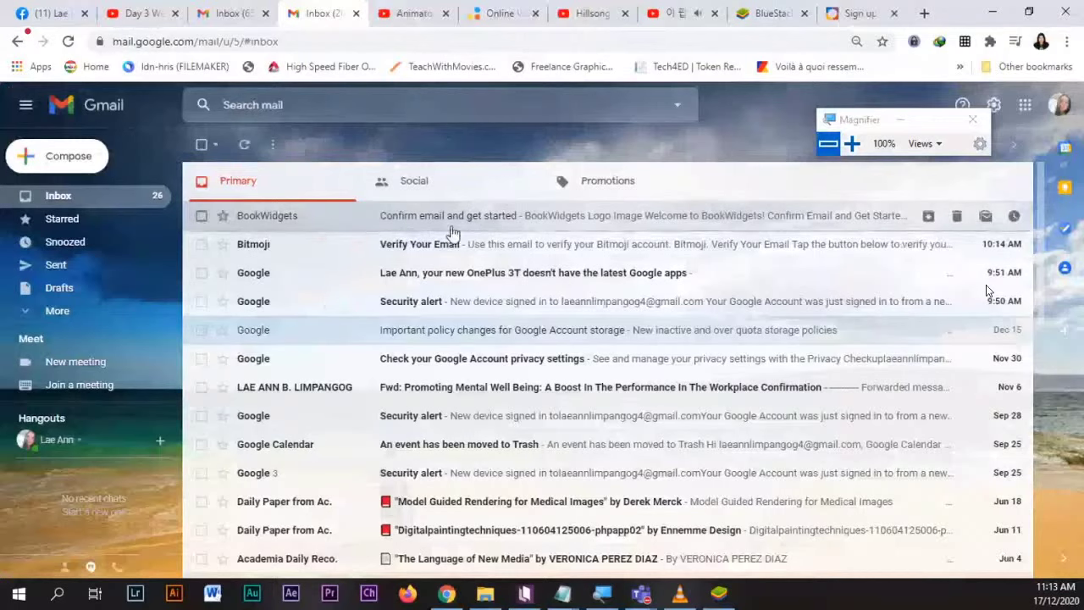
left_click_drag(453, 233, 430, 223)
left_click(430, 223)
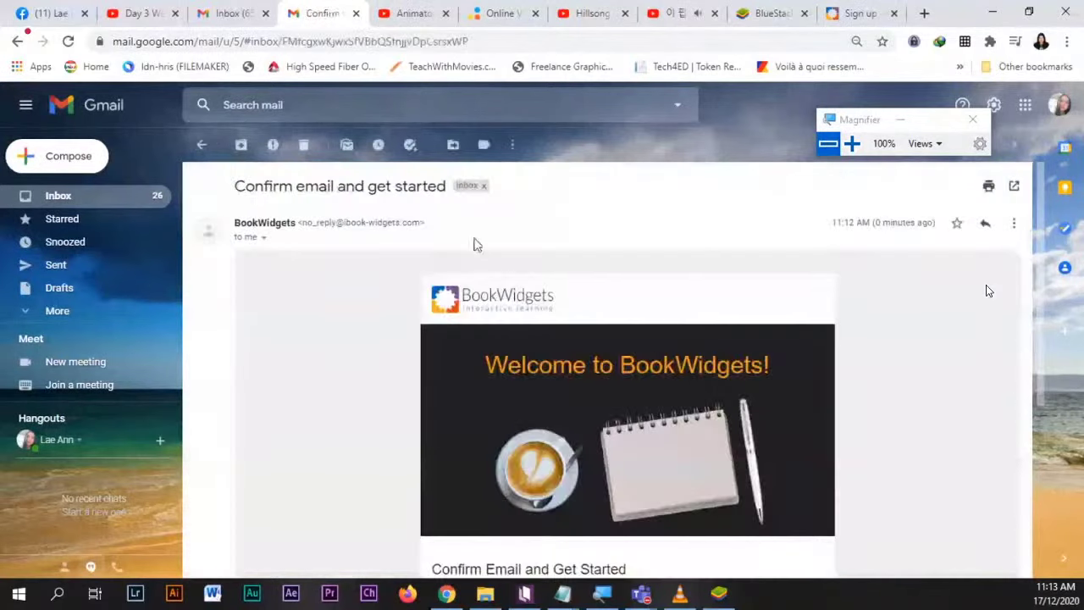
scroll(839, 378, "down", 3)
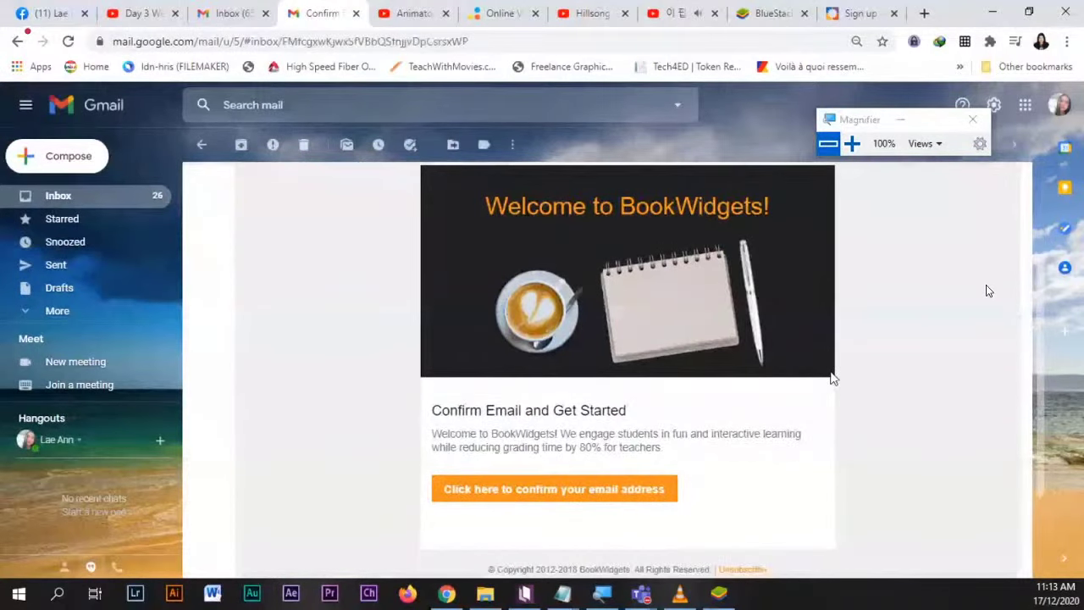
scroll(745, 428, "down", 1)
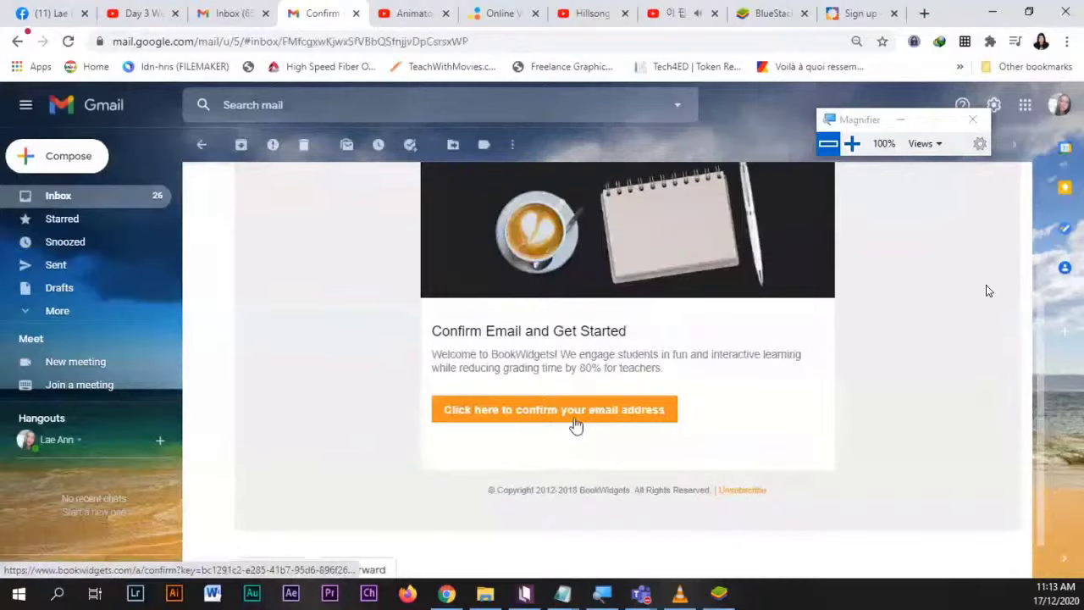
left_click(575, 425)
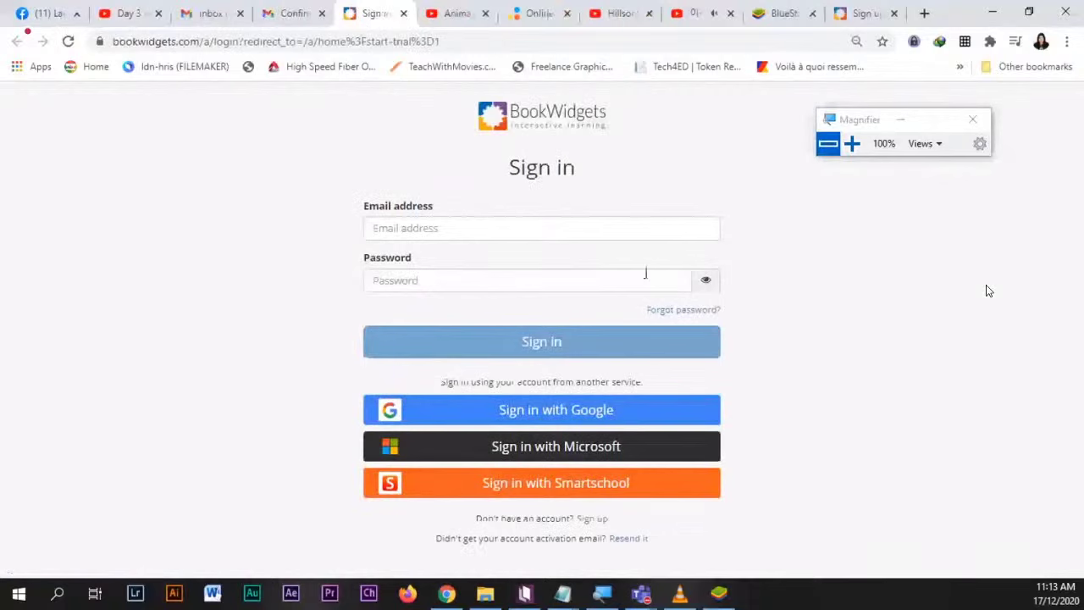
- Sign in to BookWidgets with the registered e-mail address and the account password
left_click(533, 226)
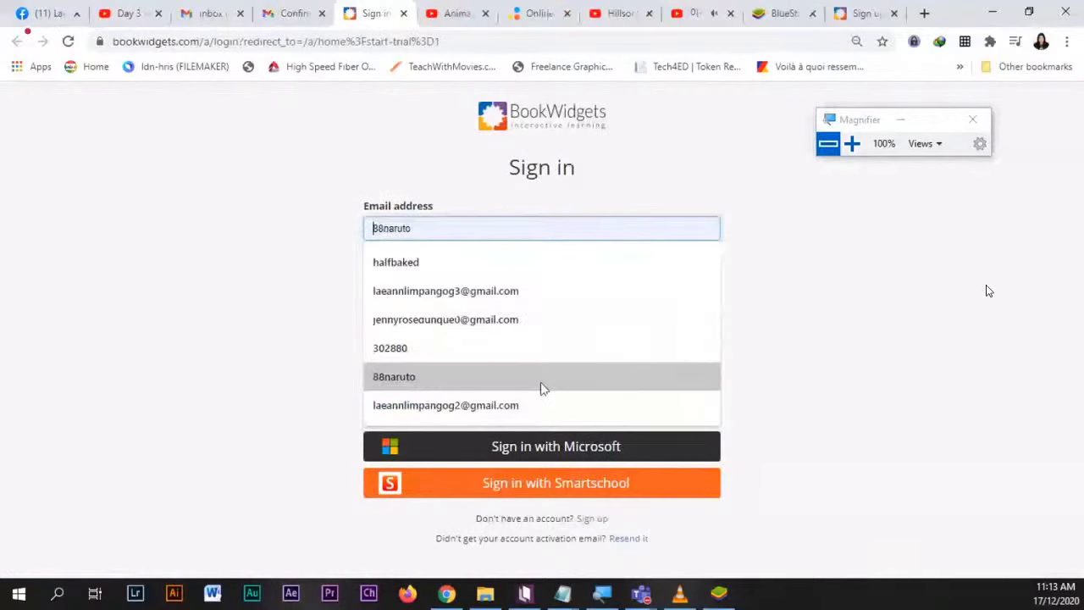
left_click(986, 291)
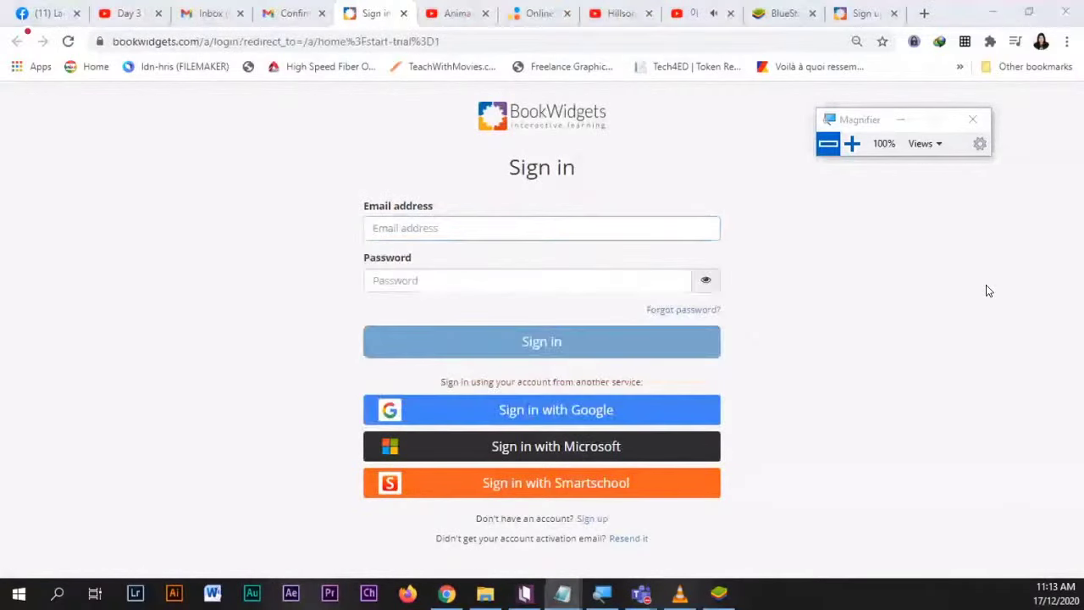
left_click(464, 278)
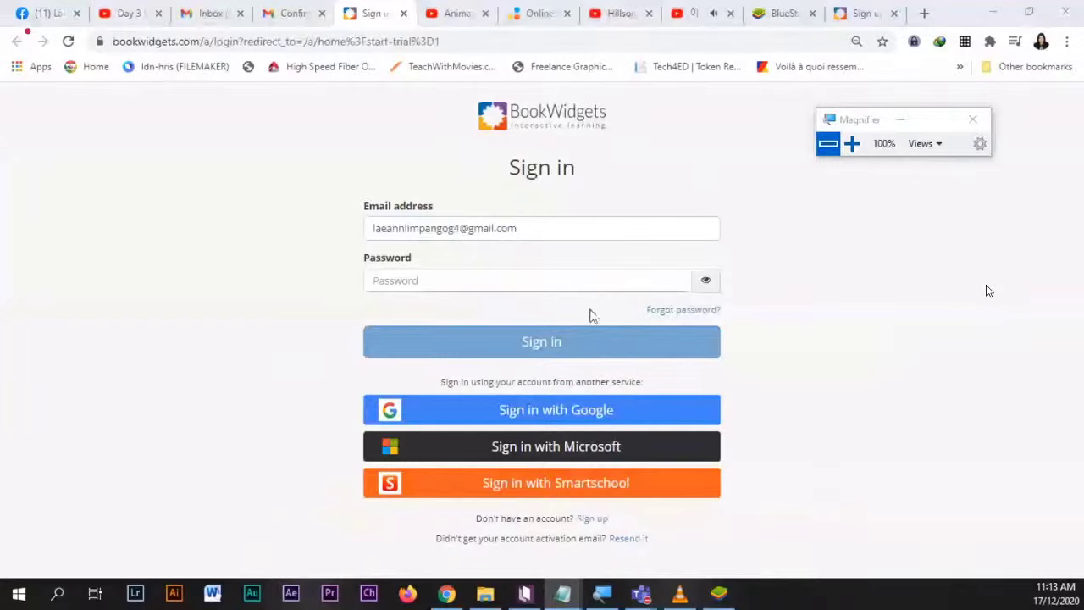
left_click(514, 283)
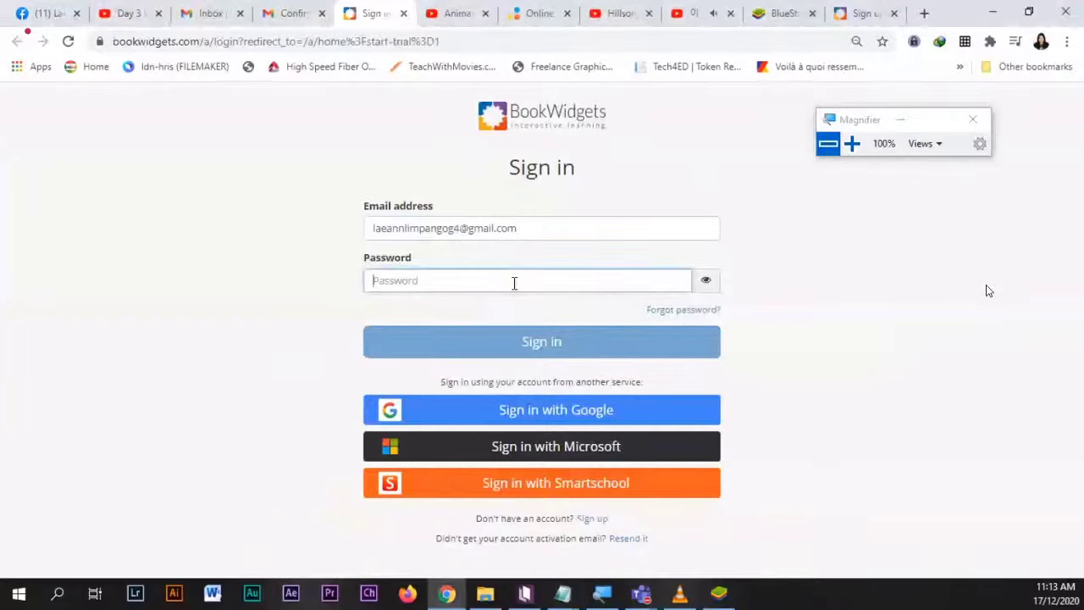
key("ctrl+v")
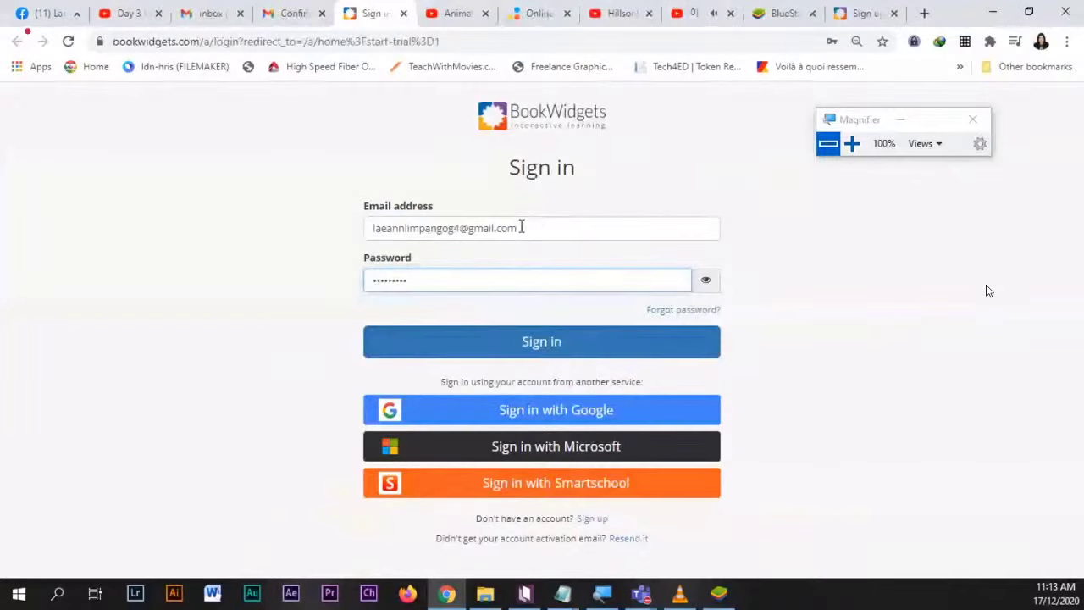
left_click(543, 347)
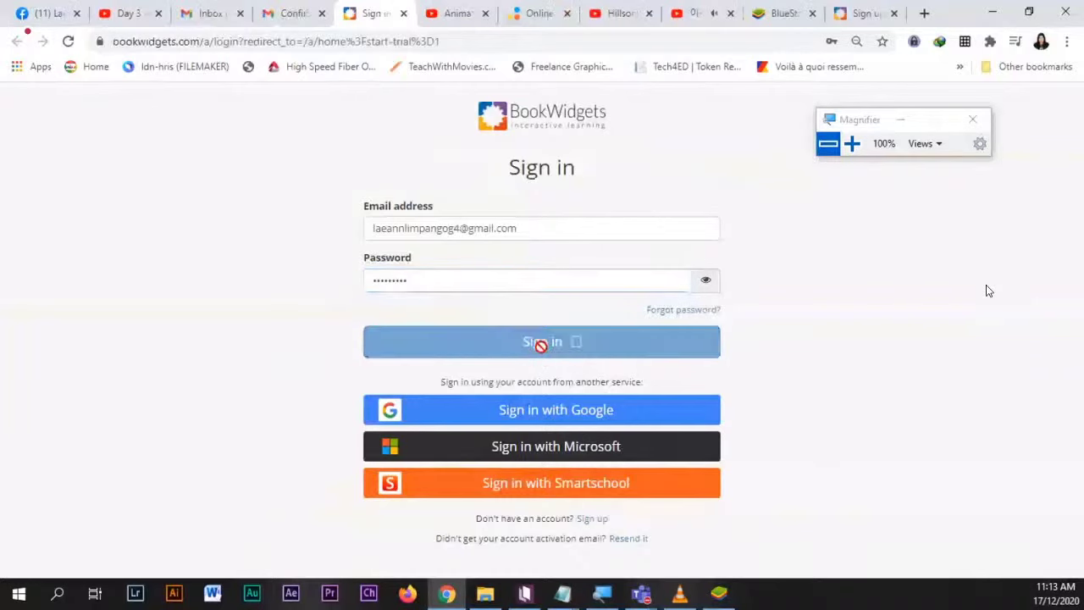
- Magnify the BookWidgets welcome message to 200%, restore the view to 100% and start the guided introduction
left_click(851, 145)
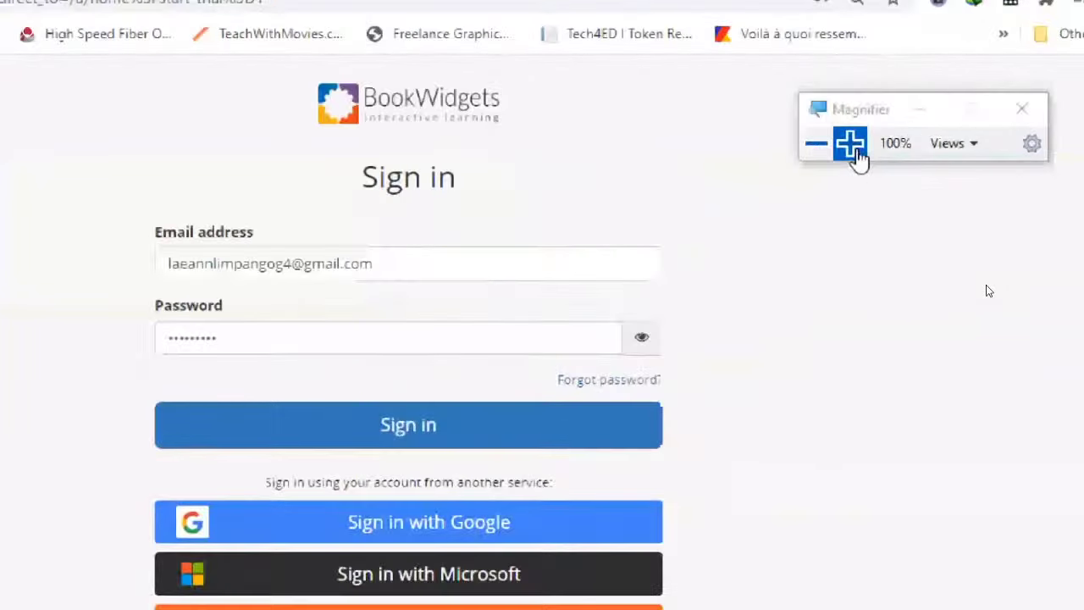
left_click(851, 145)
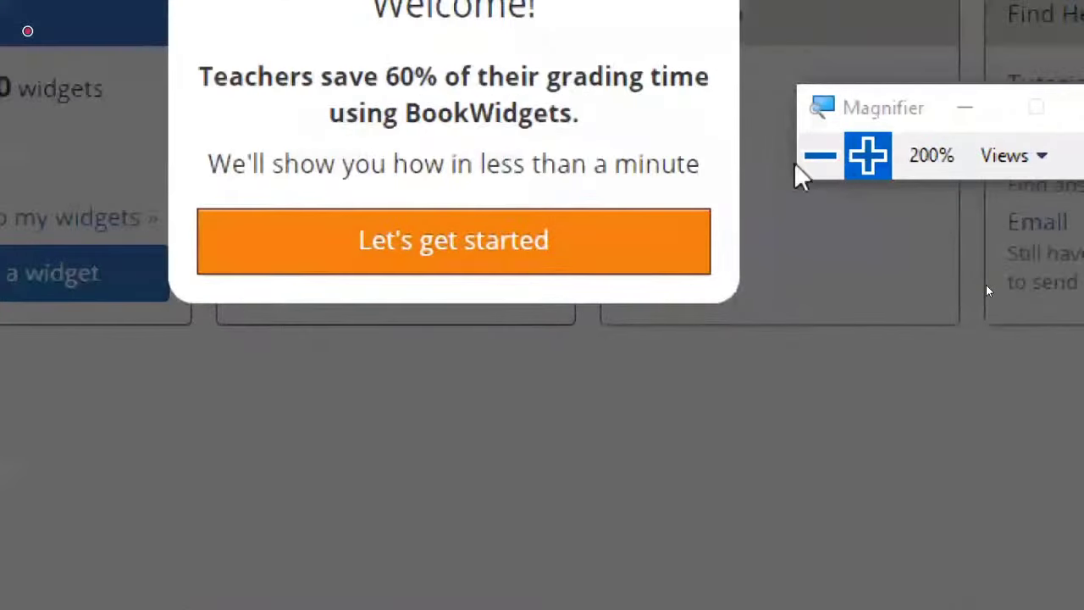
left_click(818, 161)
left_click_drag(840, 135, 918, 252)
left_click(543, 273)
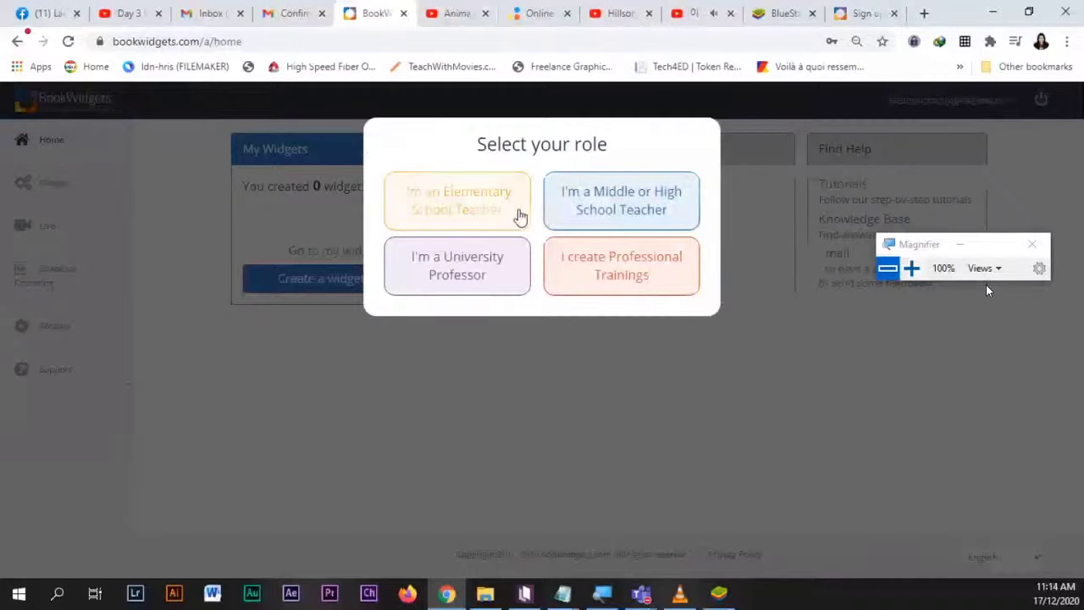
- Set the role to Middle or High School Teacher with widgets for sharing online, and begin the widget creation tour
left_click(635, 217)
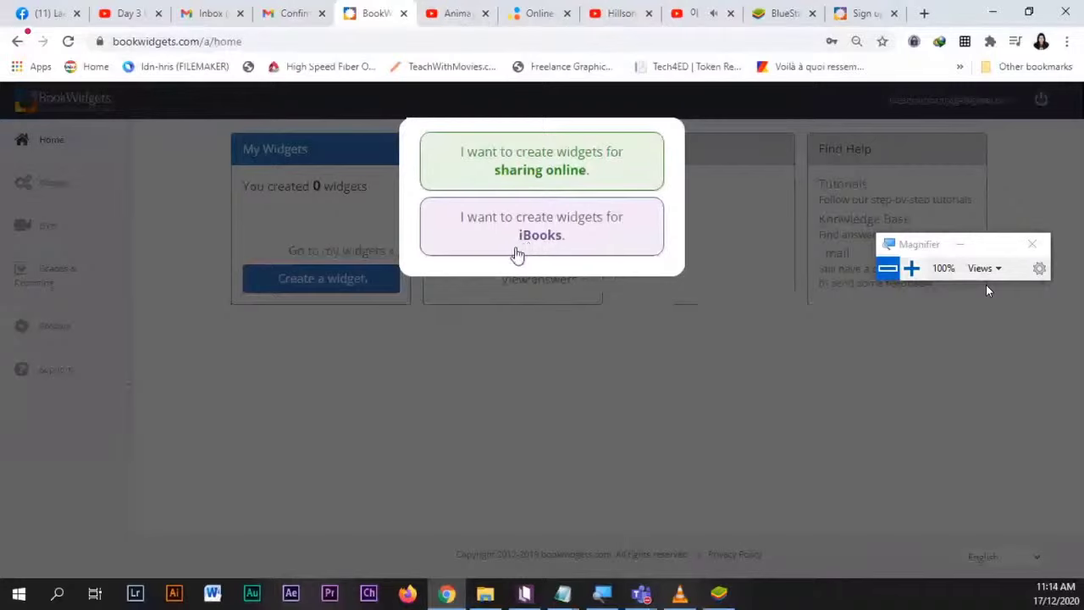
left_click(550, 170)
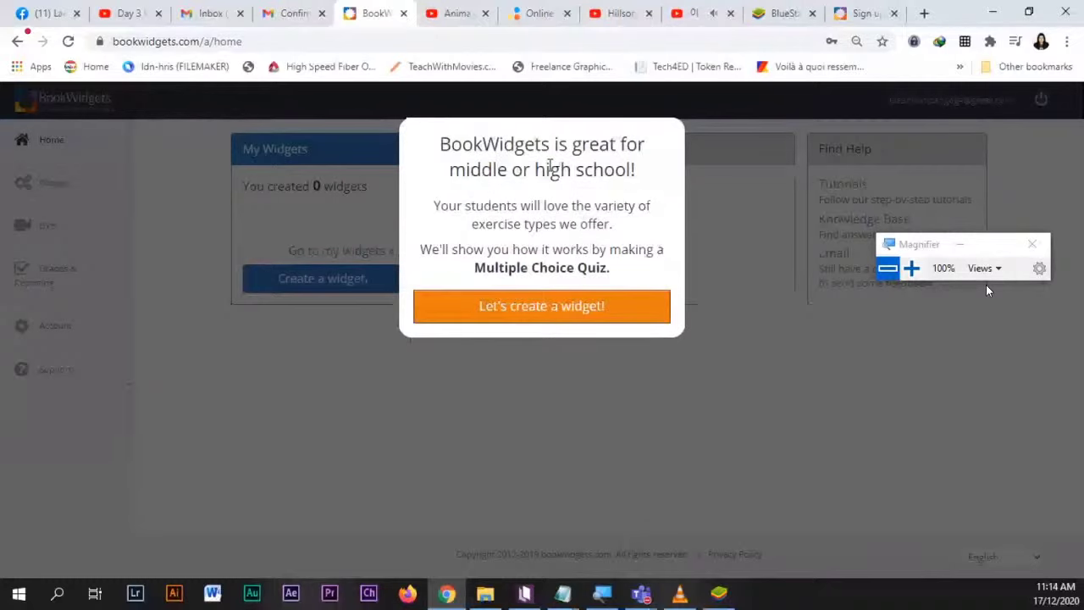
left_click(520, 312)
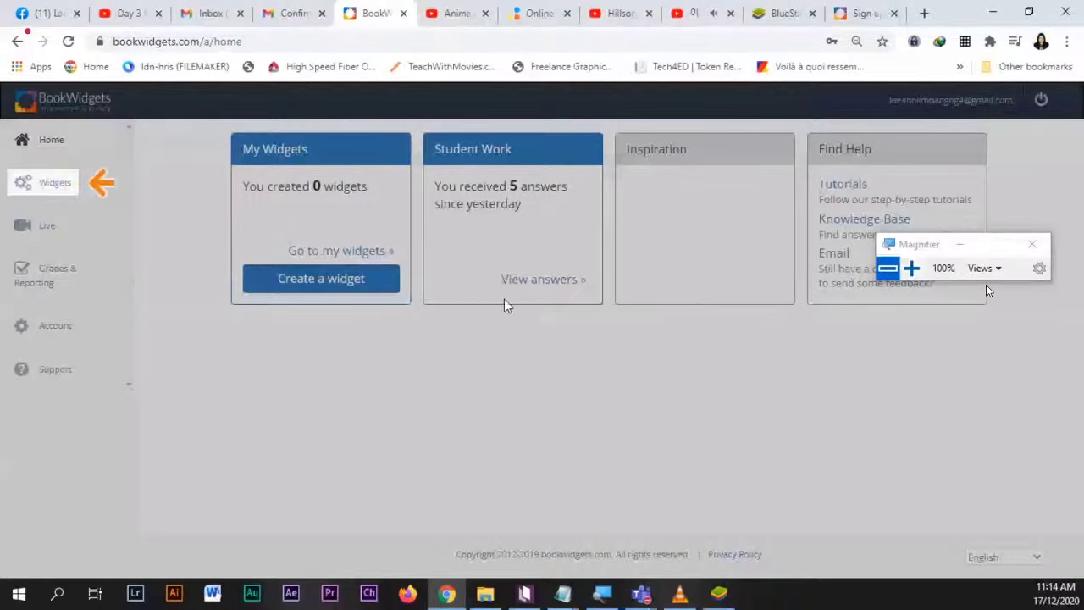
- Open the My Widgets page and magnify the area for creating a new widget to 200%, restoring 100% view
left_click_drag(922, 252, 925, 140)
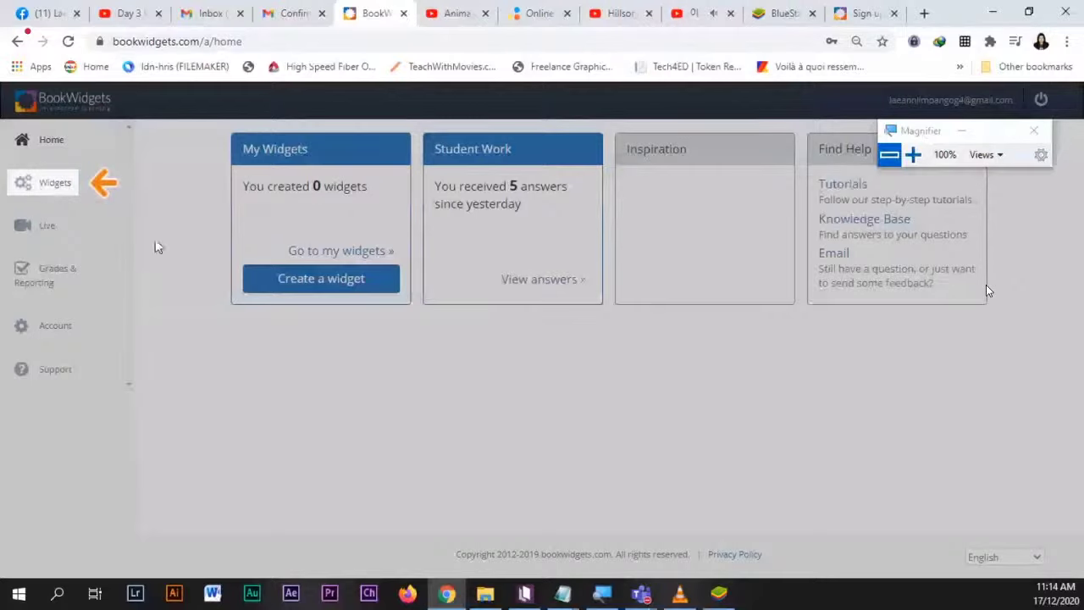
left_click(40, 182)
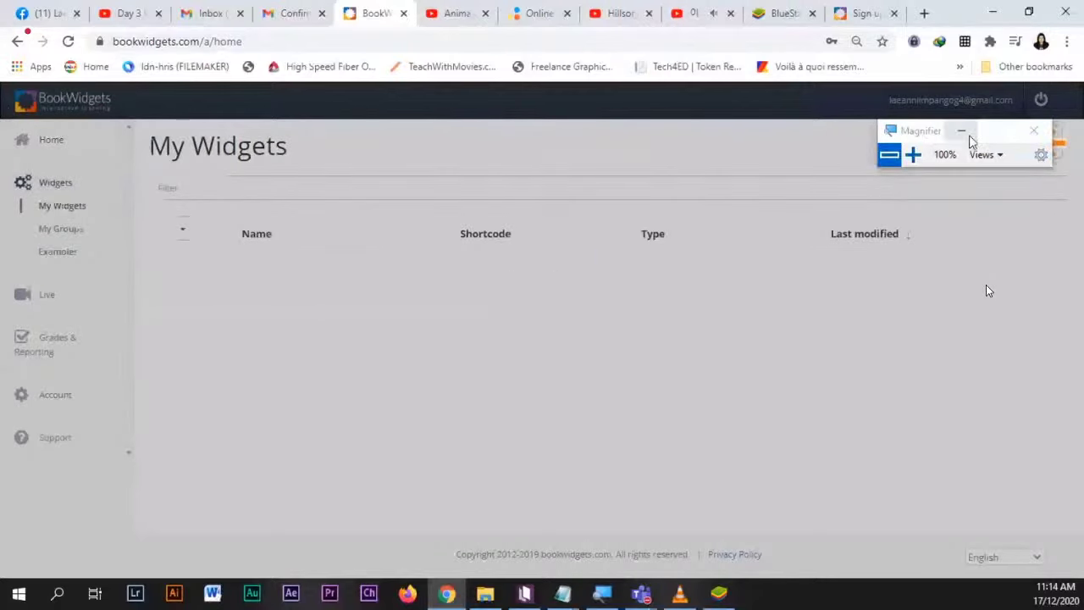
left_click_drag(922, 140, 946, 336)
left_click(915, 365)
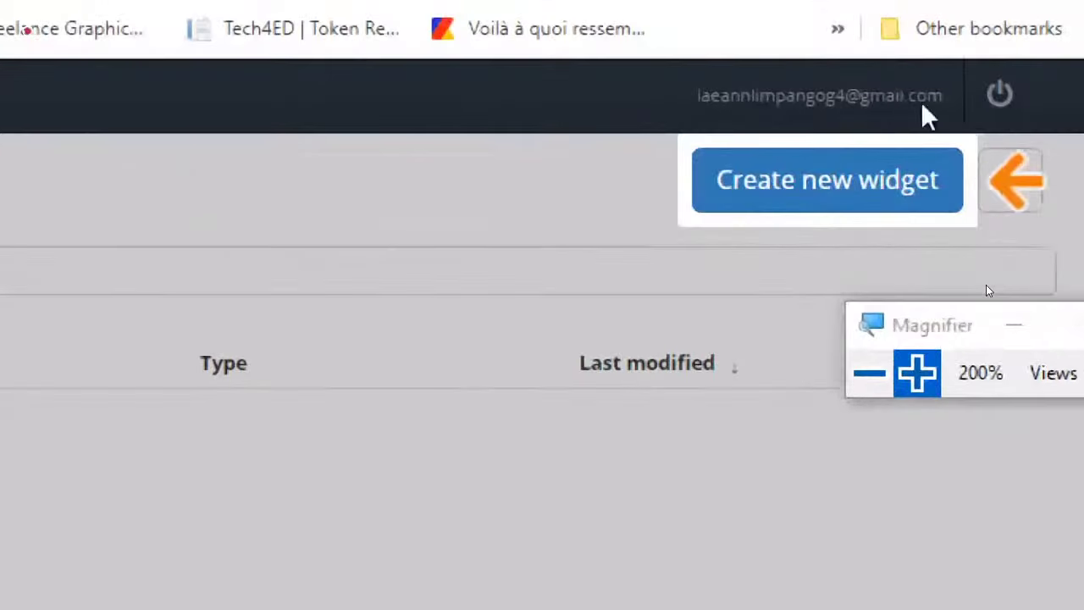
left_click(869, 374)
left_click(952, 294)
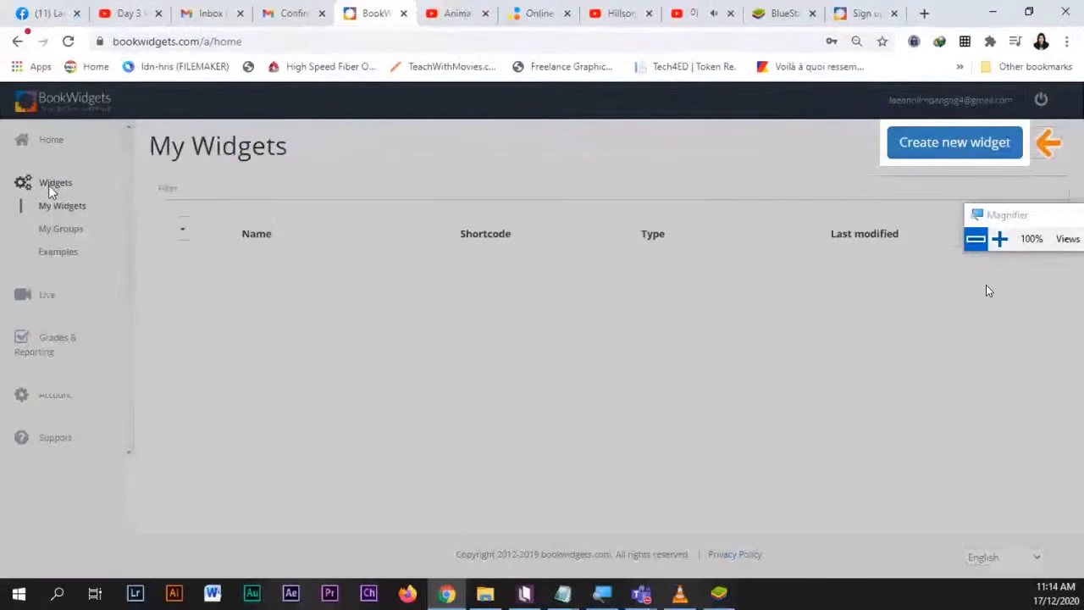
- View the widget types offered for a new widget, and return to the home dashboard to magnify it to 200%
left_click(951, 158)
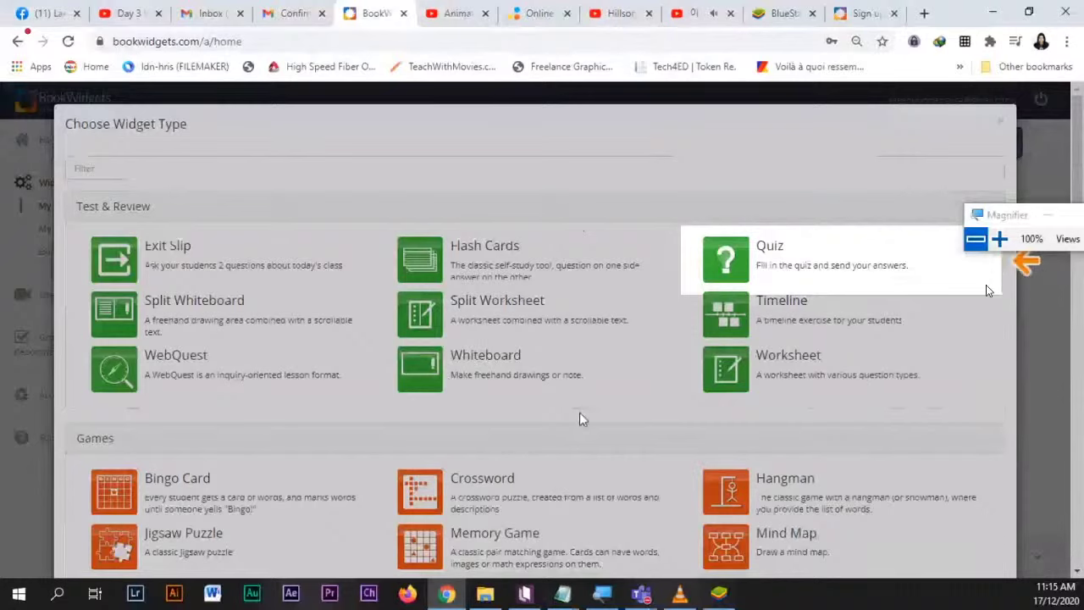
left_click(399, 232)
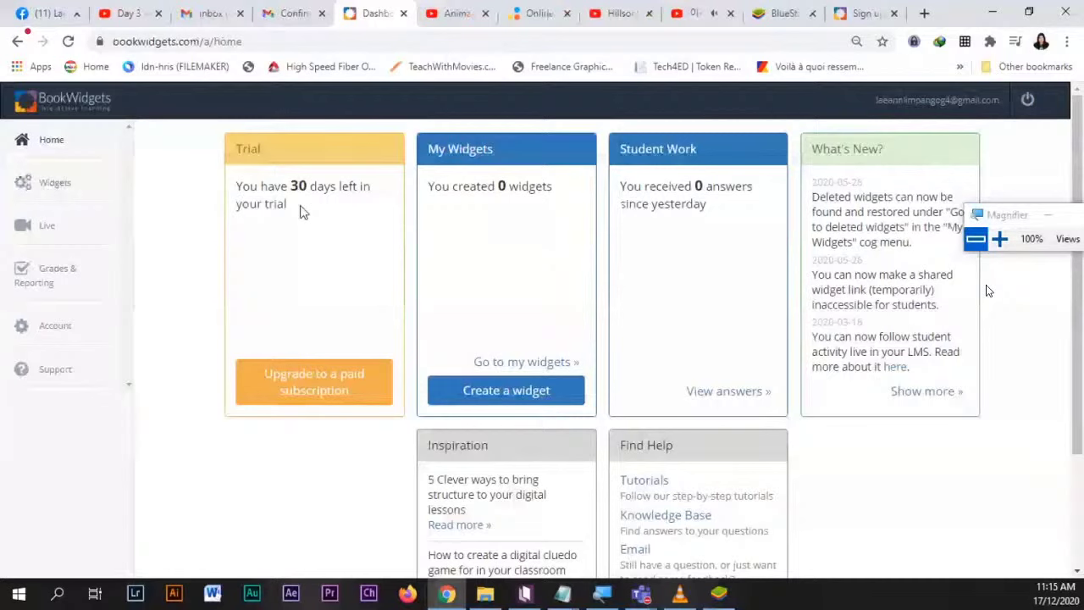
left_click(999, 240)
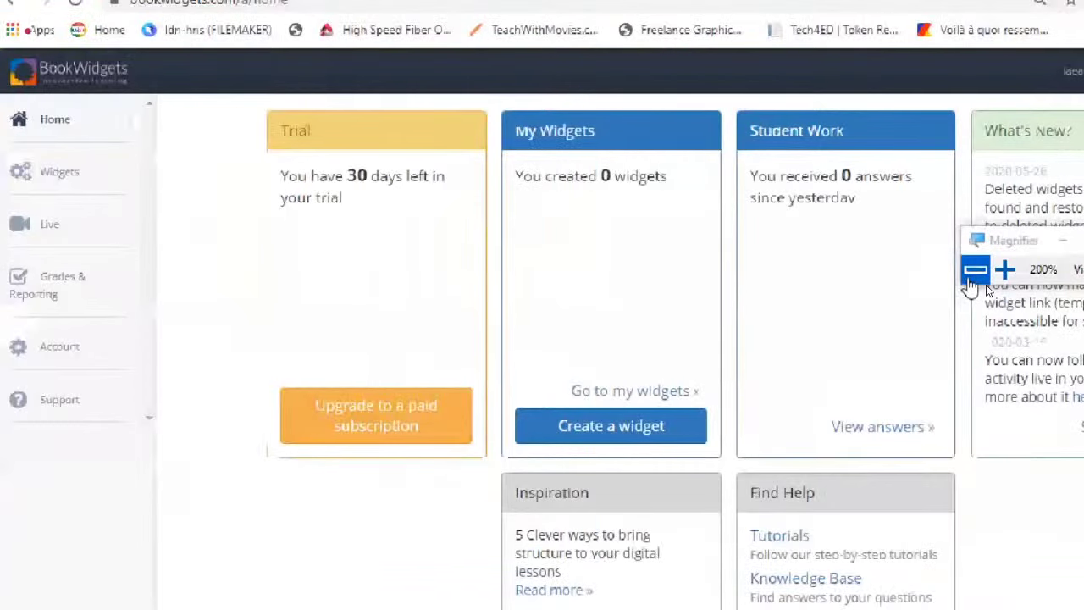
- Restore the view to 100%, open the My Widgets page and magnify its side navigation to 200% before returning to 100%
left_click(974, 269)
left_click(57, 190)
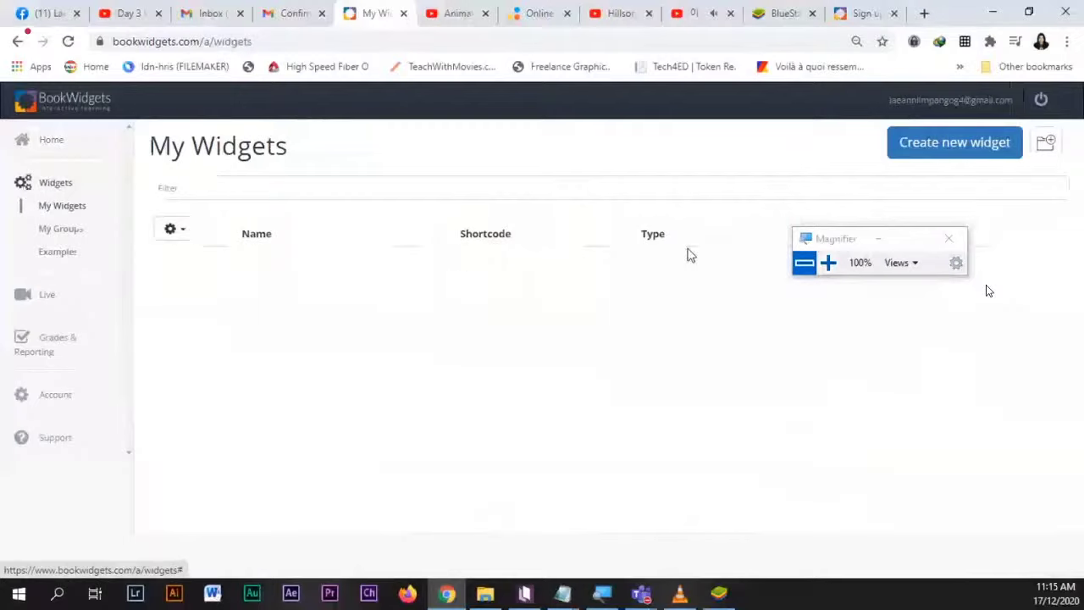
left_click(829, 269)
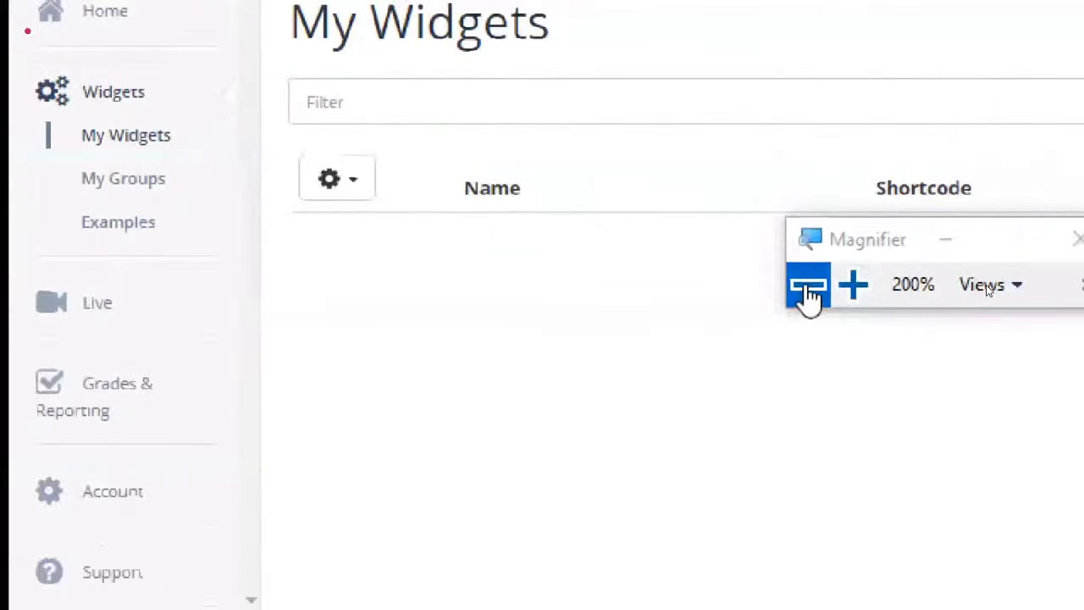
left_click(809, 288)
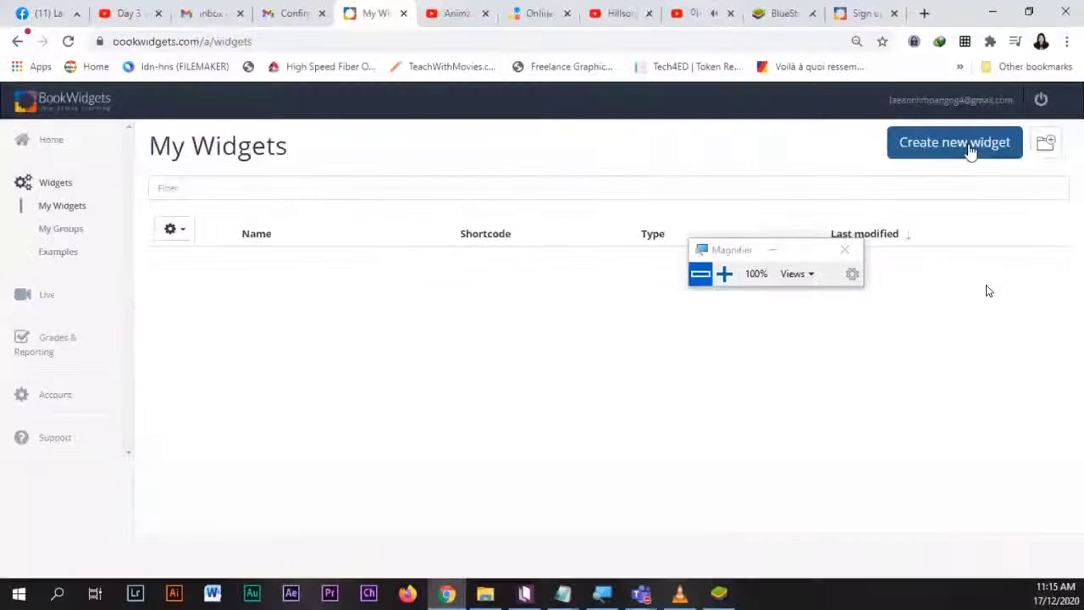
- Create a new Jigsaw Puzzle widget from the Games category of widget types
left_click(970, 144)
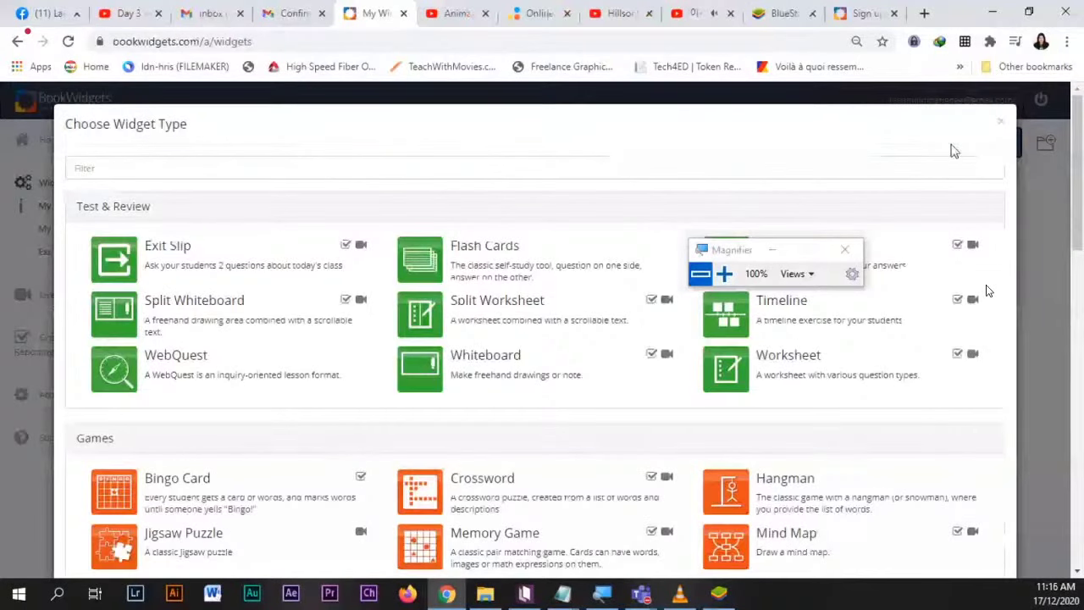
scroll(839, 220, "down", 2)
left_click_drag(743, 250, 805, 129)
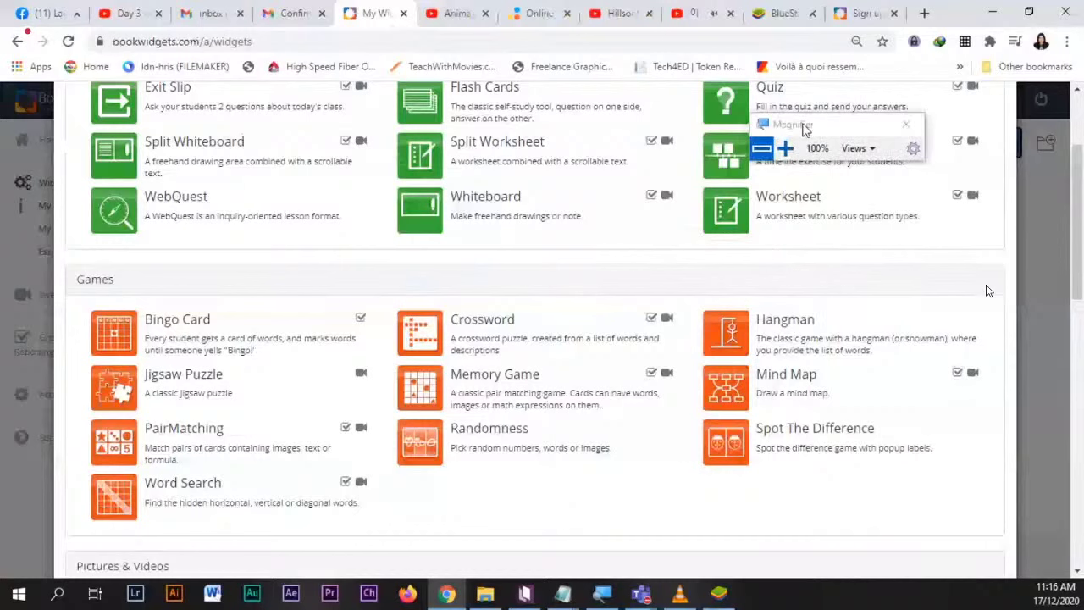
scroll(726, 496, "down", 1)
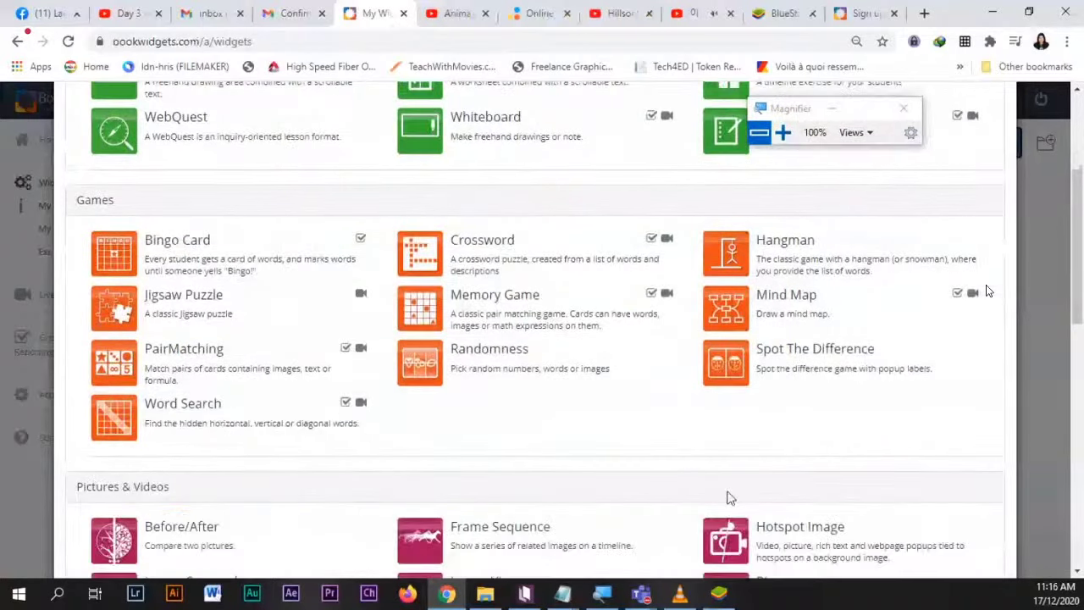
scroll(781, 429, "up", 1)
scroll(760, 428, "down", 1)
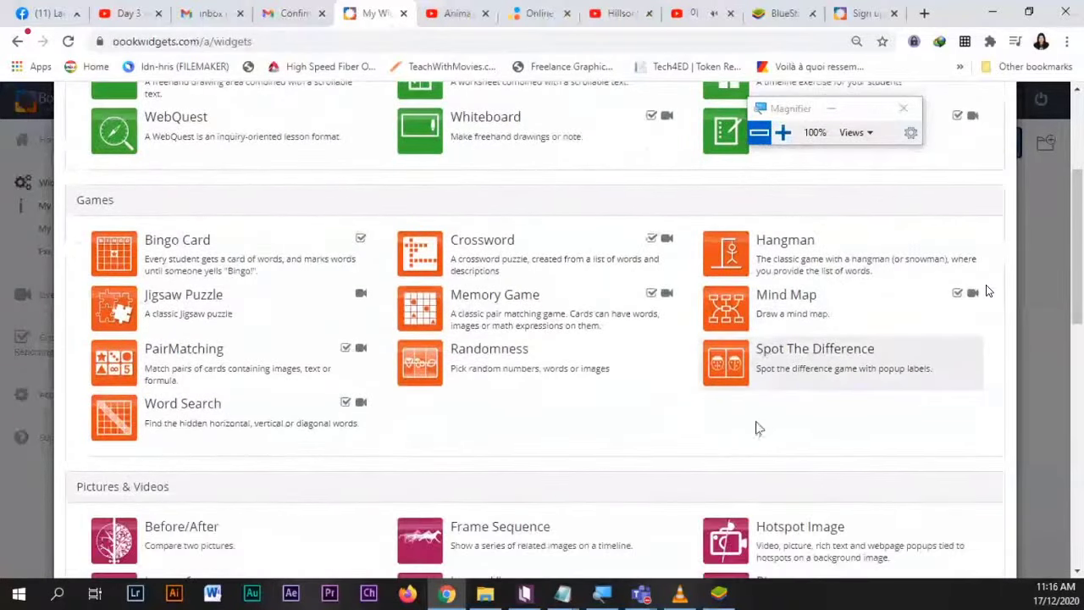
scroll(743, 435, "down", 1)
scroll(735, 436, "up", 1)
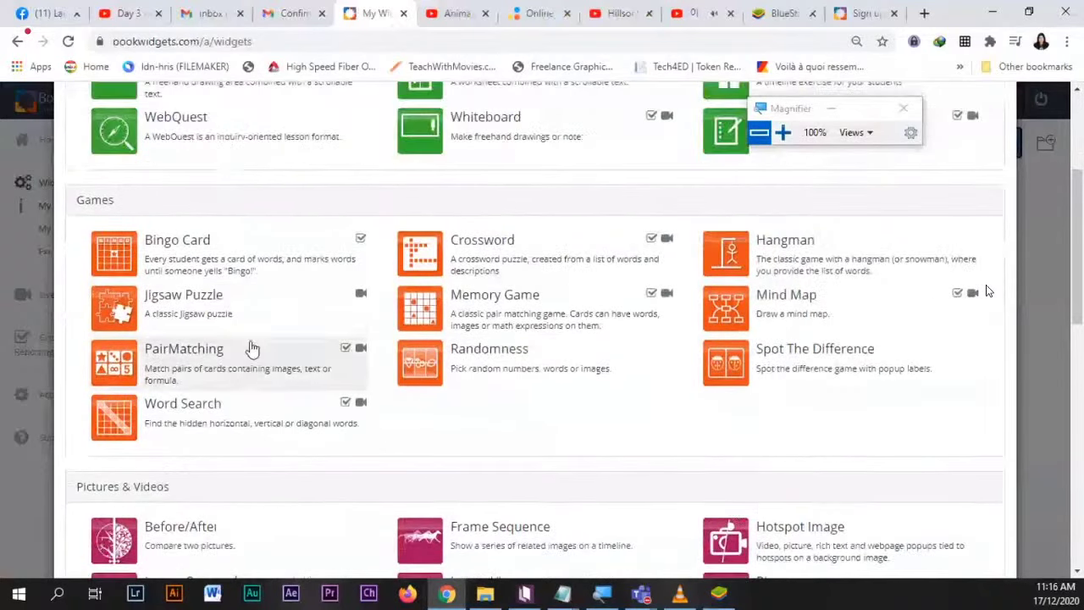
left_click(173, 317)
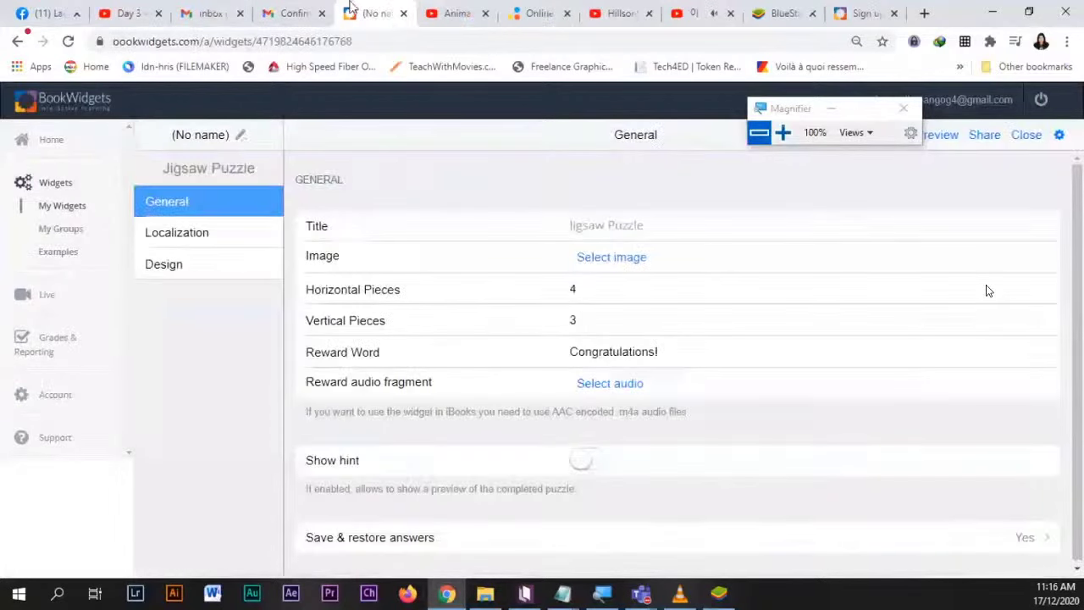
- Set the jigsaw puzzle's title to "Adobe Photoshop", moving the Magnifier window clear of the widget settings
left_click_drag(794, 108, 941, 491)
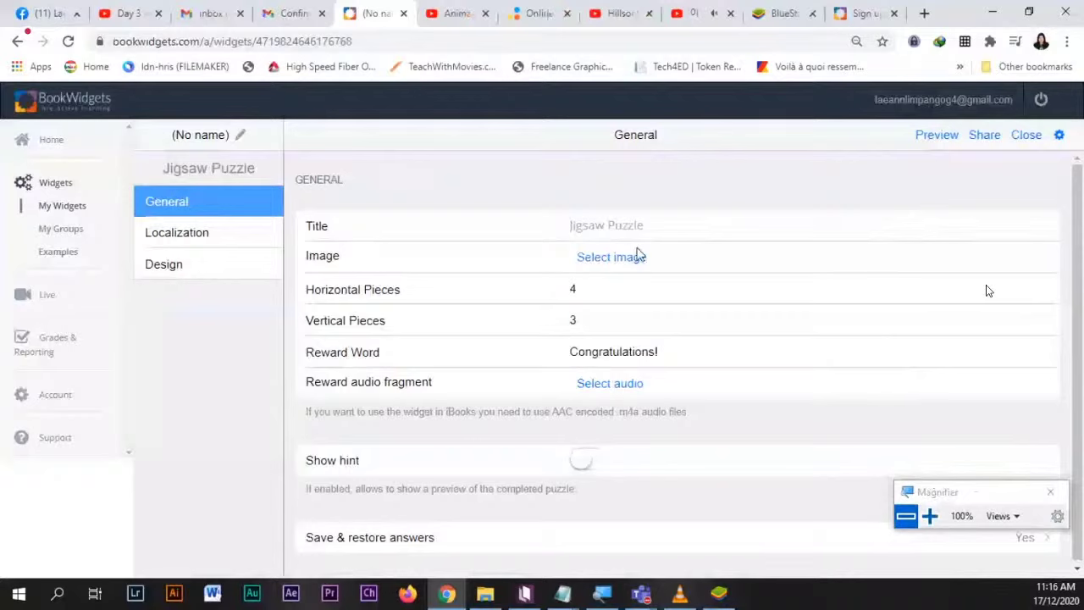
left_click(669, 220)
type("Adobe")
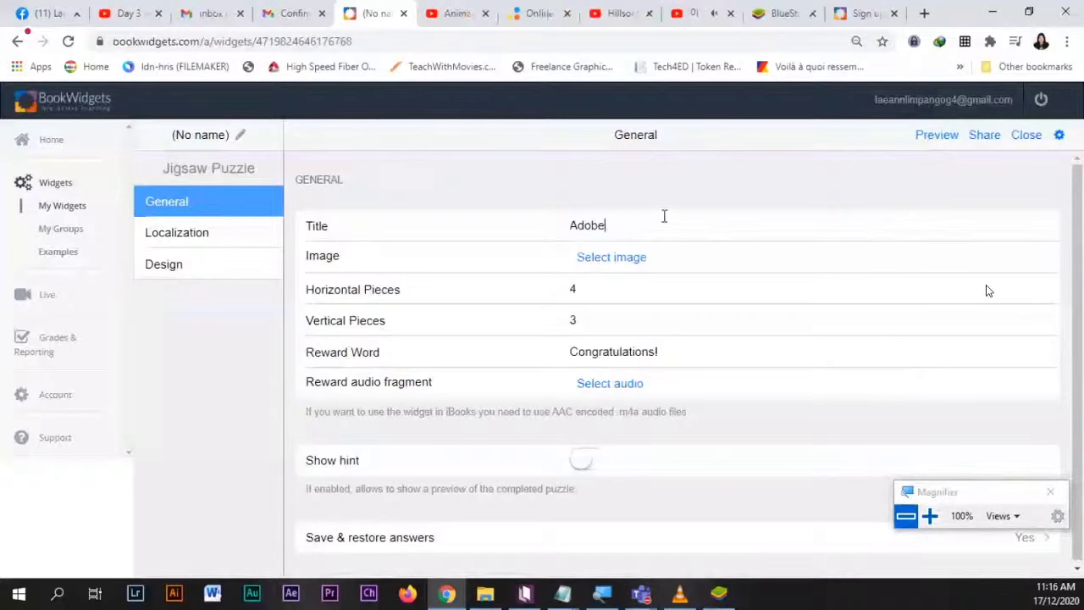
type(" Photoshop")
- Search Google in a new tab for "adobe photoshop logo png" and show the image results
left_click(924, 12)
left_click(419, 258)
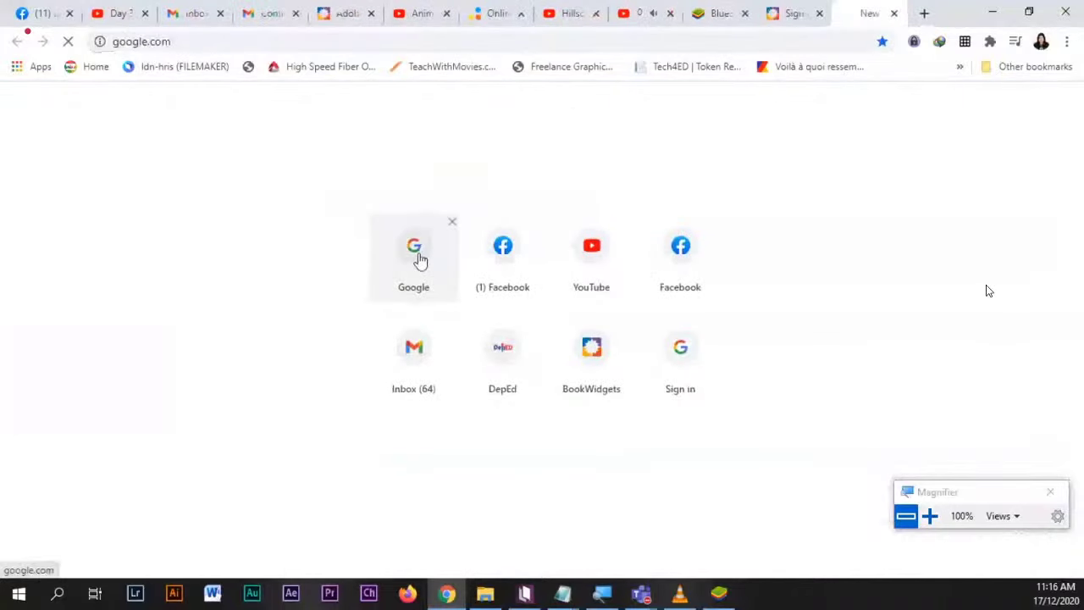
left_click(485, 293)
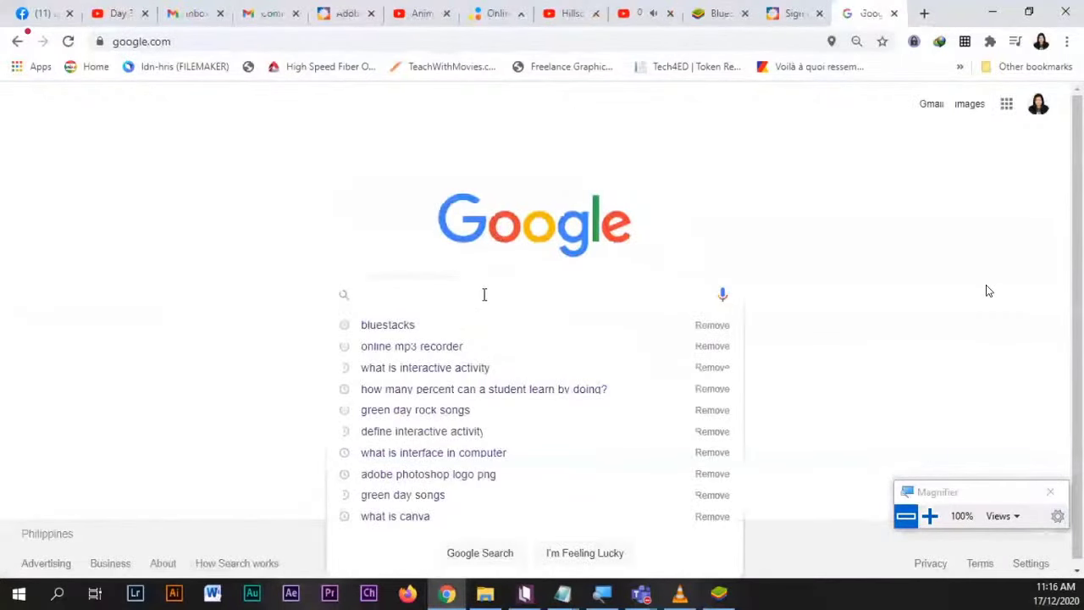
type("adobe photos")
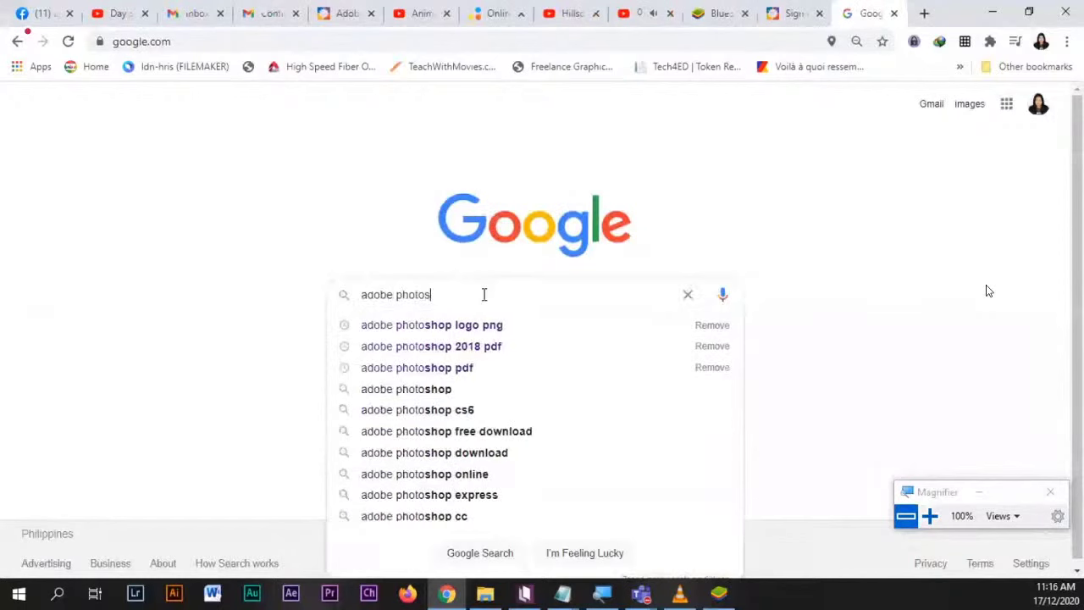
type("hop")
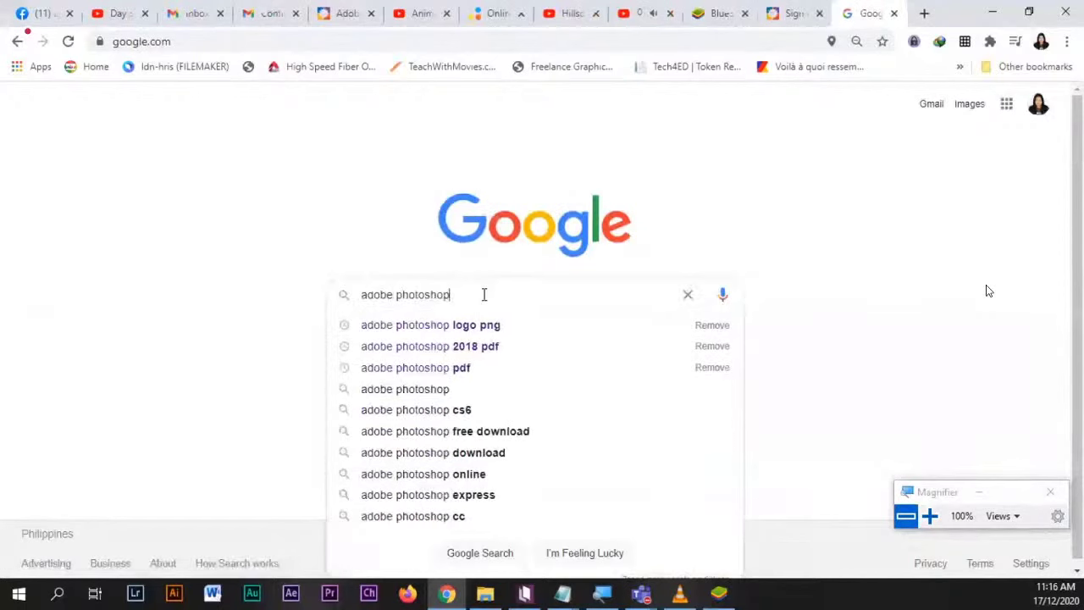
key("Down")
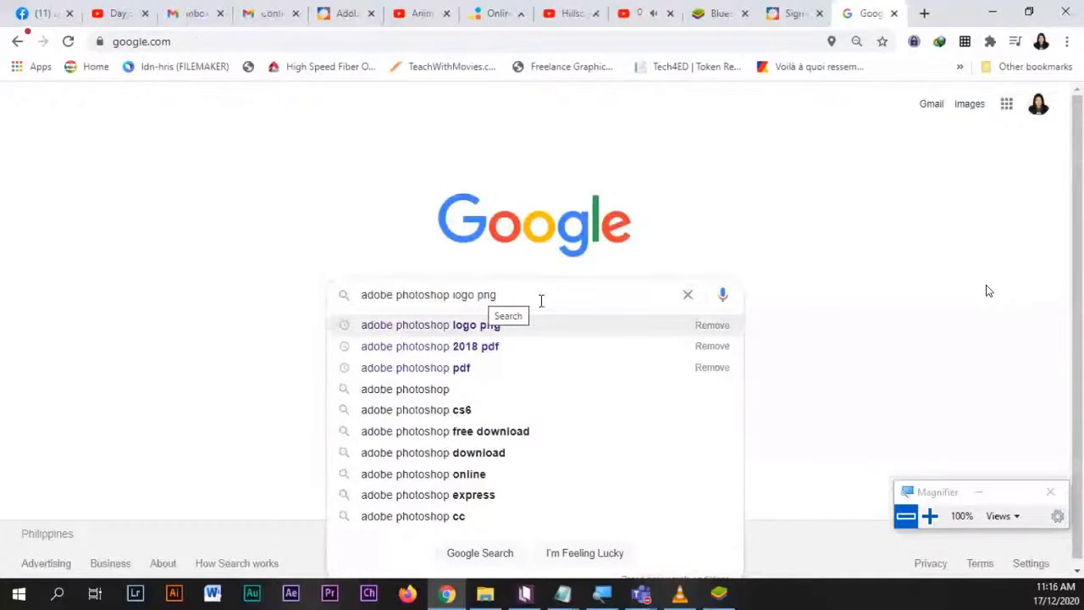
key("Return")
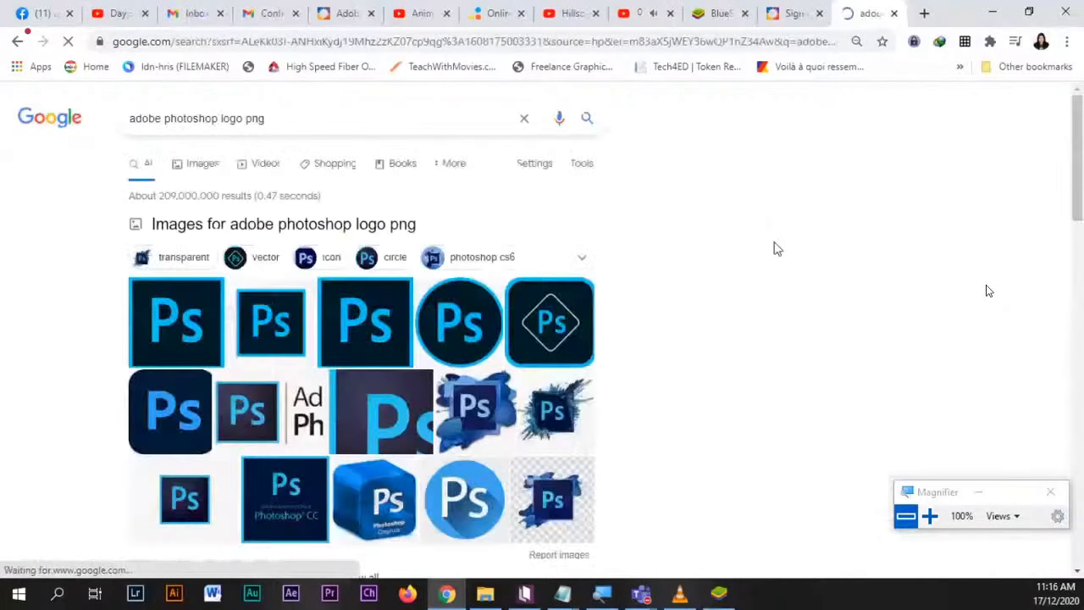
left_click(197, 172)
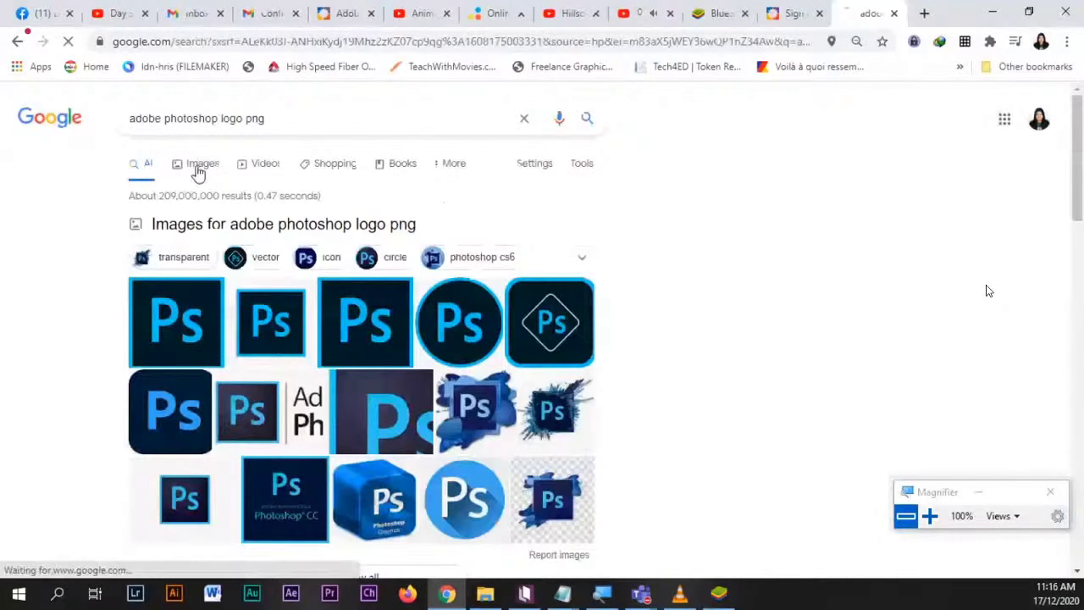
scroll(847, 237, "down", 2)
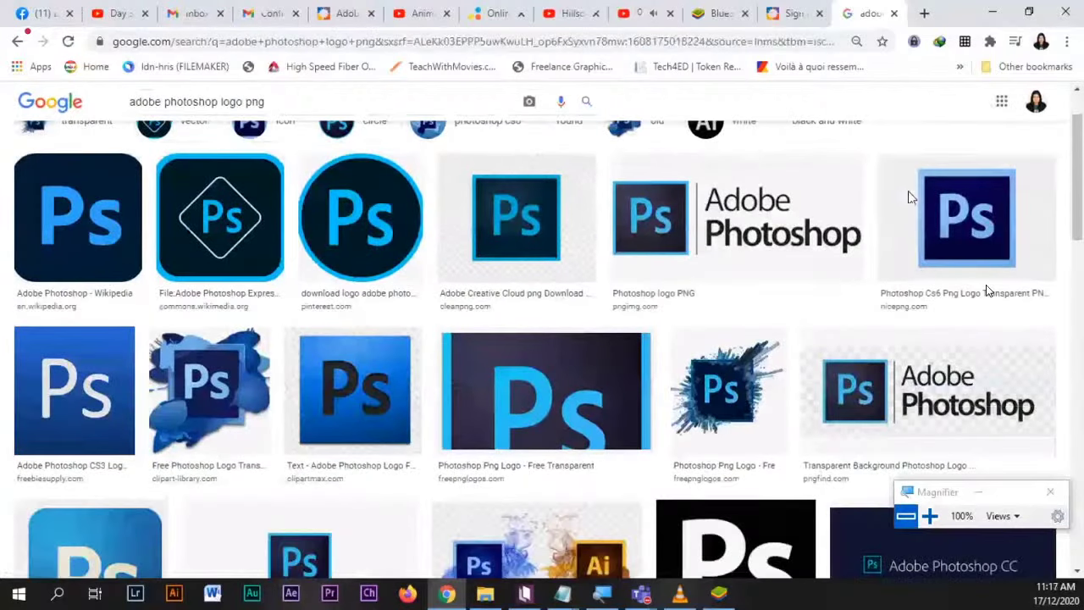
- Close the BookWidgets sign-up confirmation page and place the jigsaw puzzle page directly beside the image search page
left_click(794, 11)
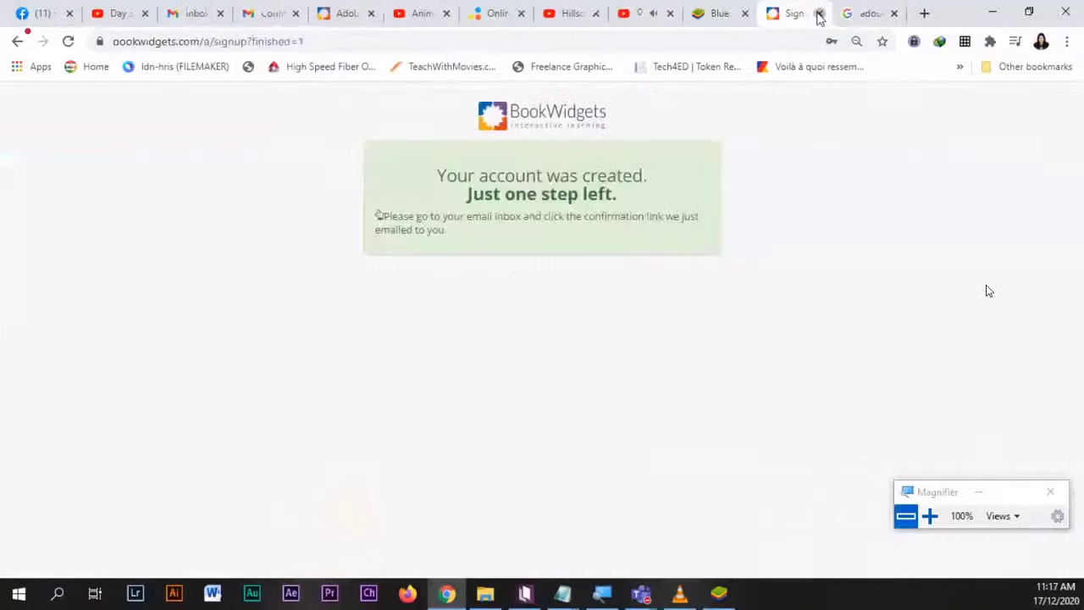
left_click(819, 13)
left_click_drag(336, 14, 783, 13)
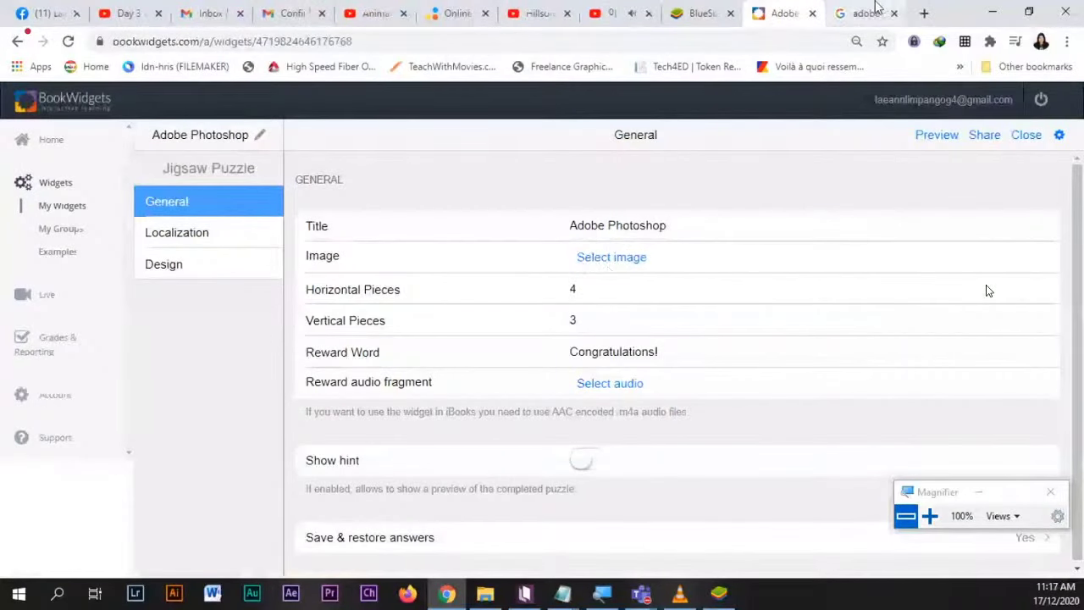
- Examine the Photoshop logo image results for a picture suited to the jigsaw puzzle
left_click(877, 6)
scroll(815, 299, "down", 5)
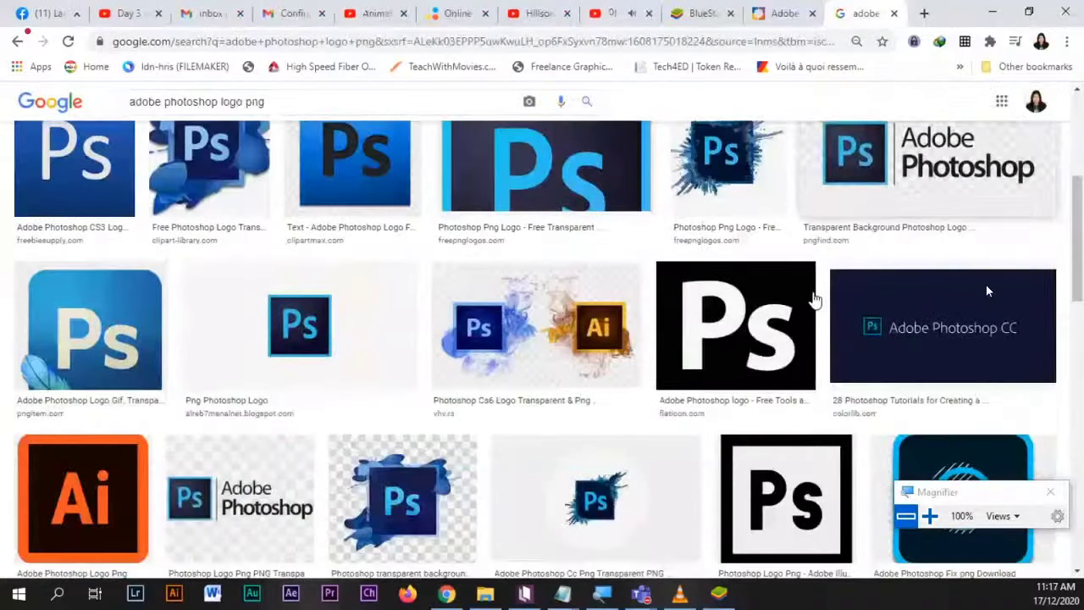
scroll(856, 354, "up", 1)
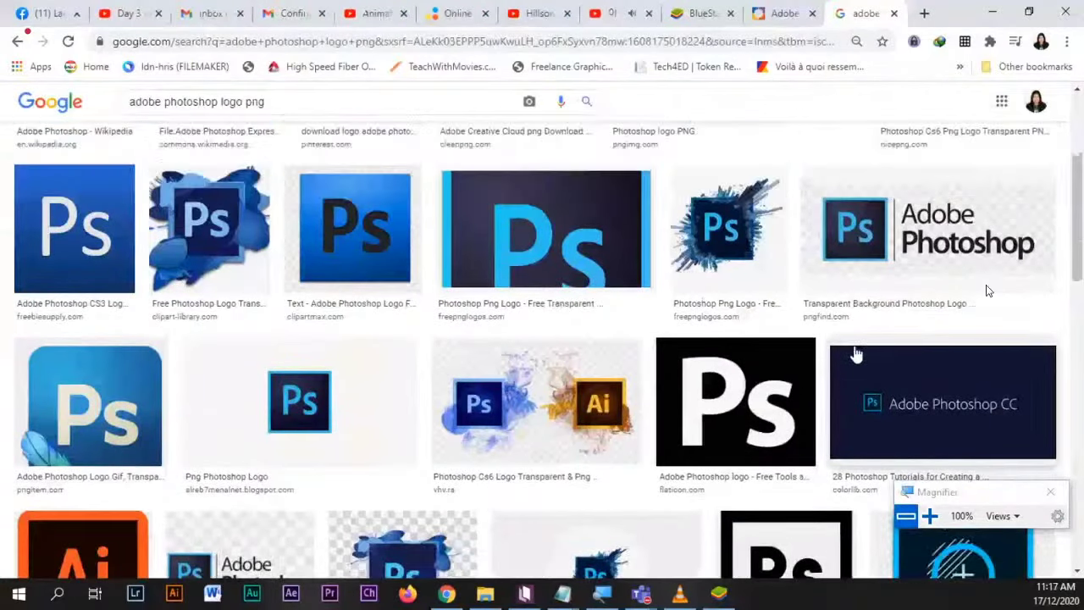
scroll(856, 354, "up", 3)
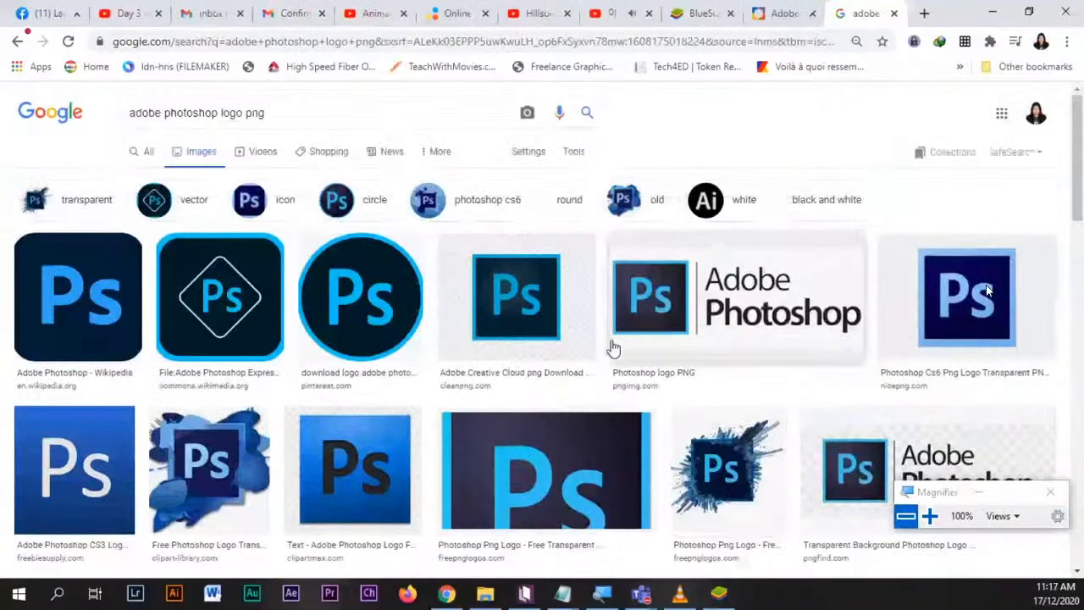
scroll(496, 354, "down", 1)
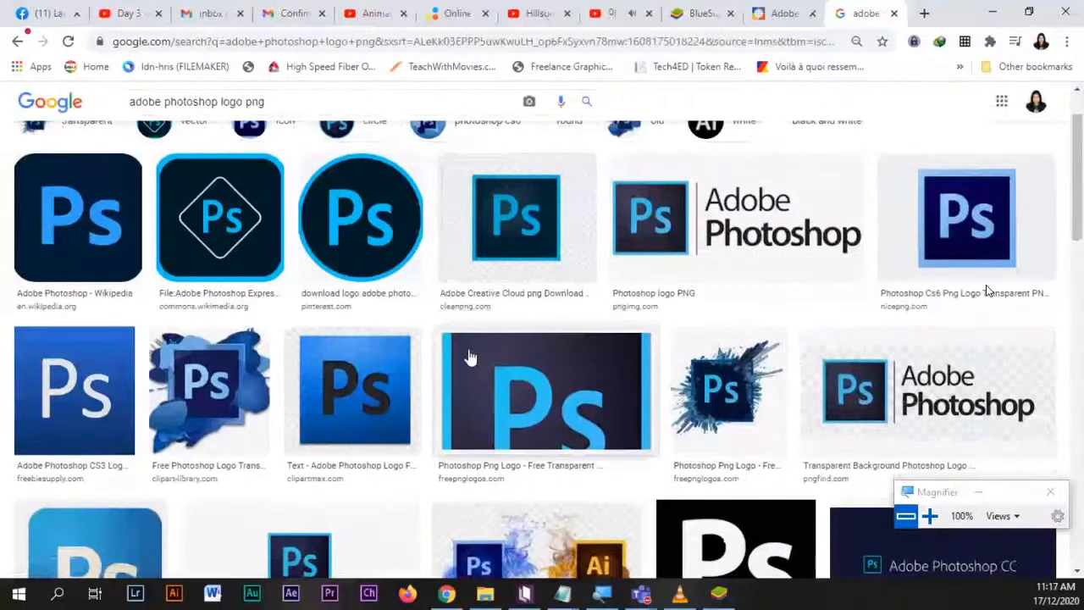
scroll(405, 295, "down", 1)
scroll(405, 297, "up", 2)
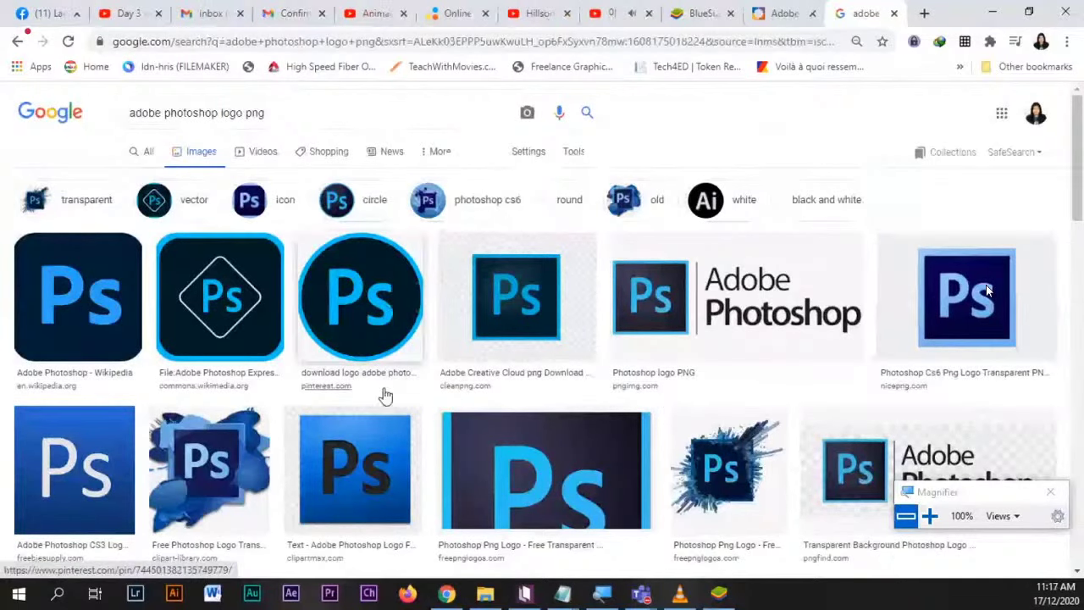
scroll(322, 404, "down", 1)
- Preview the paint-splash, circular and Adobe Photoshop wordmark logos, and open the related wordmark image from Version Museum
left_click(218, 436)
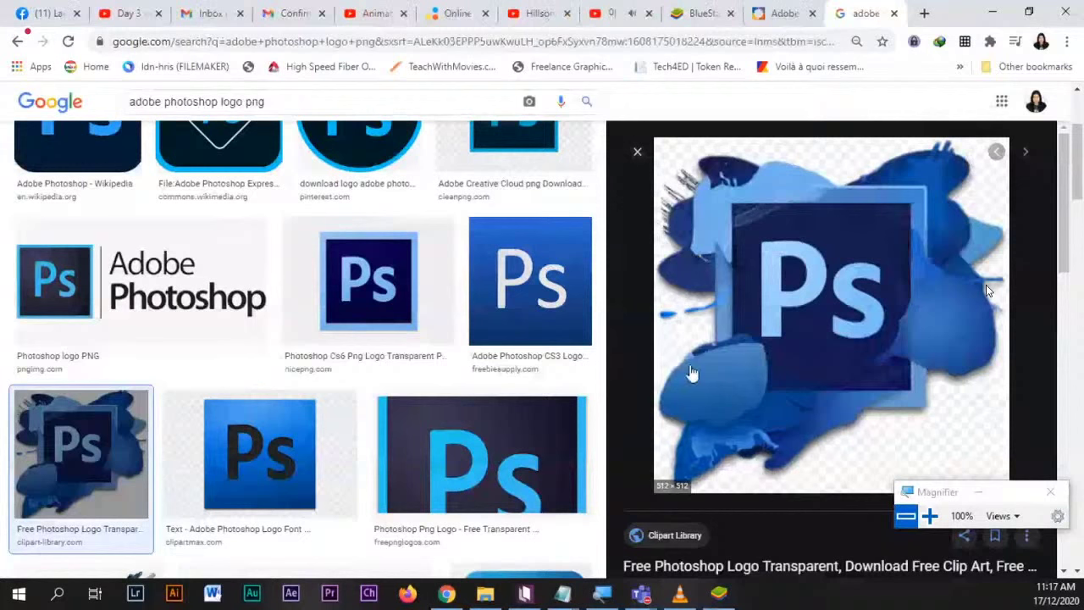
scroll(450, 382, "up", 3)
left_click(412, 351)
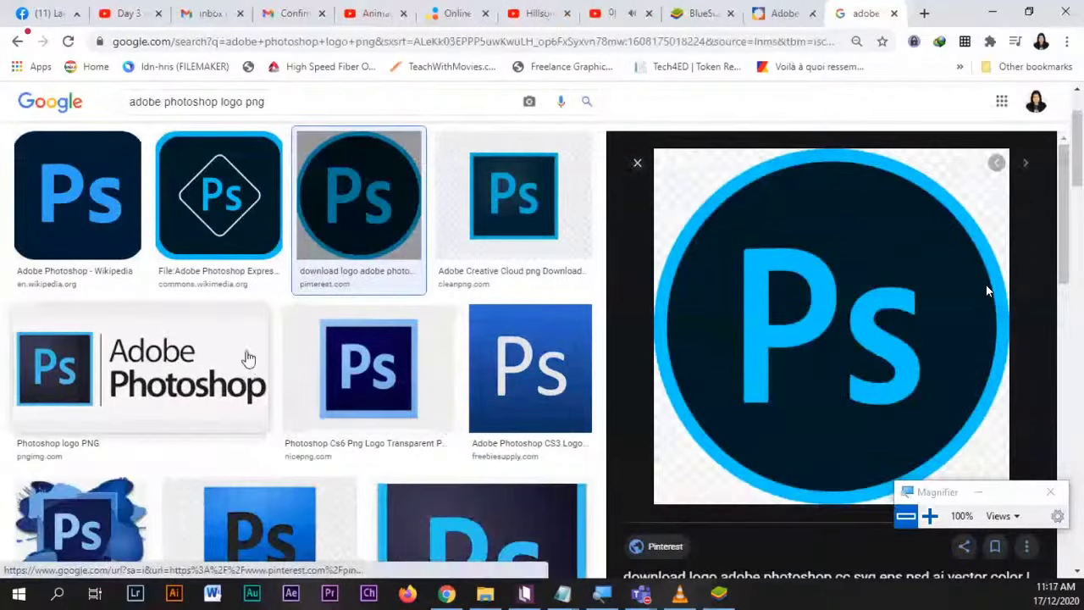
left_click(237, 385)
left_click(826, 461)
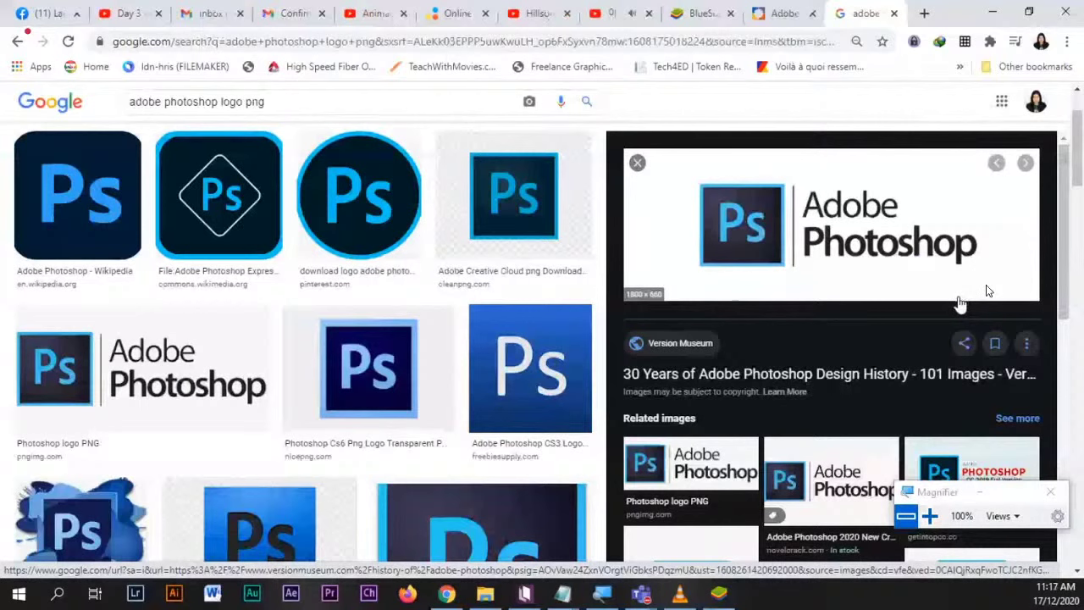
- Save the Version Museum logo as the JPEG image adobe-photoshop^2019^photoshop-logo.jpg, and close its full-size view in Photos
right_click(818, 259)
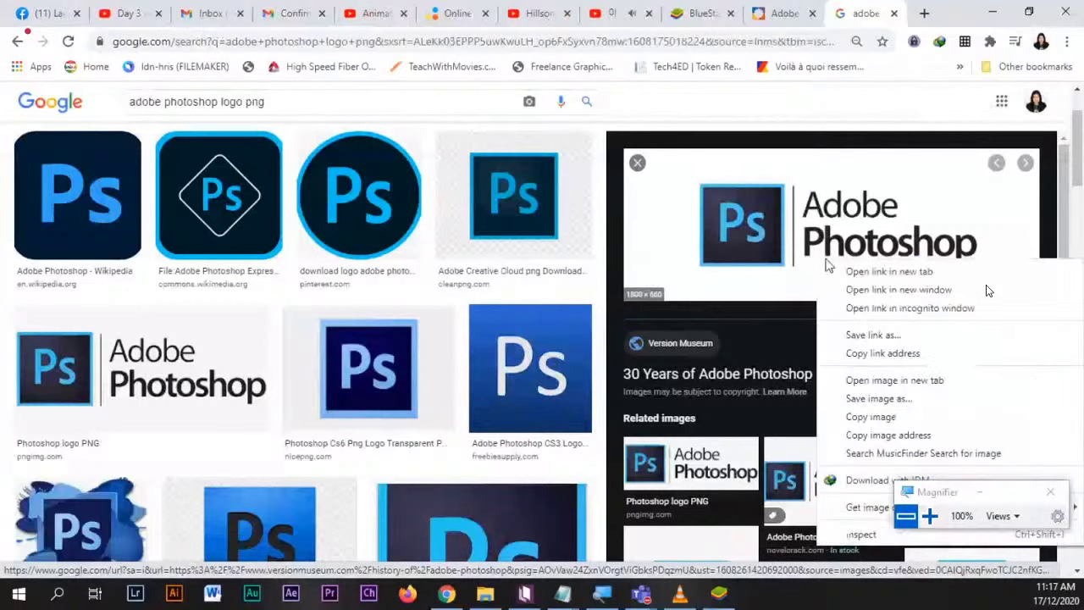
left_click(877, 401)
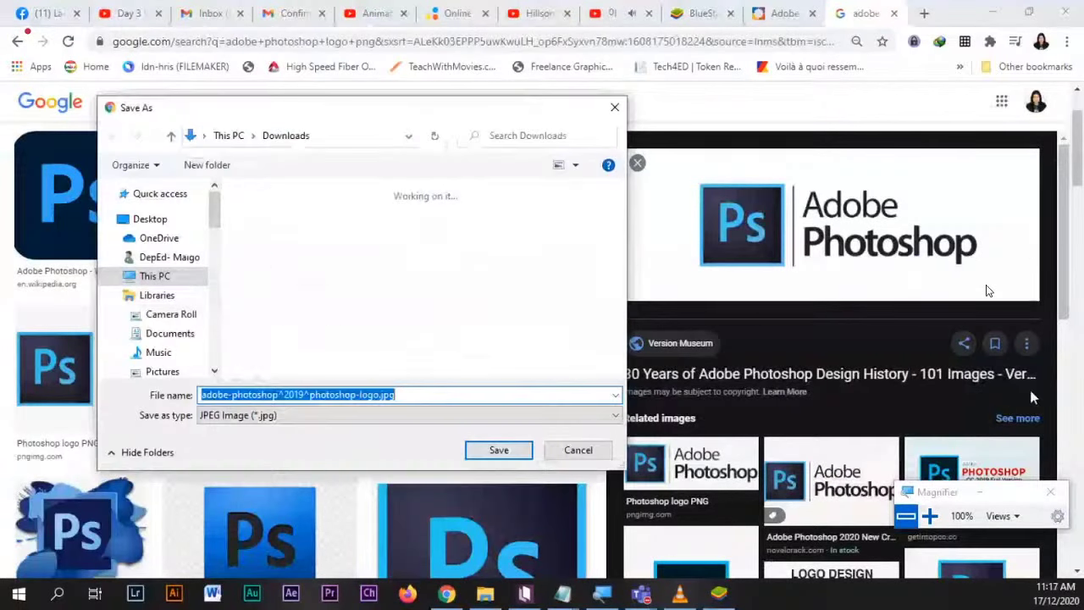
left_click(498, 451)
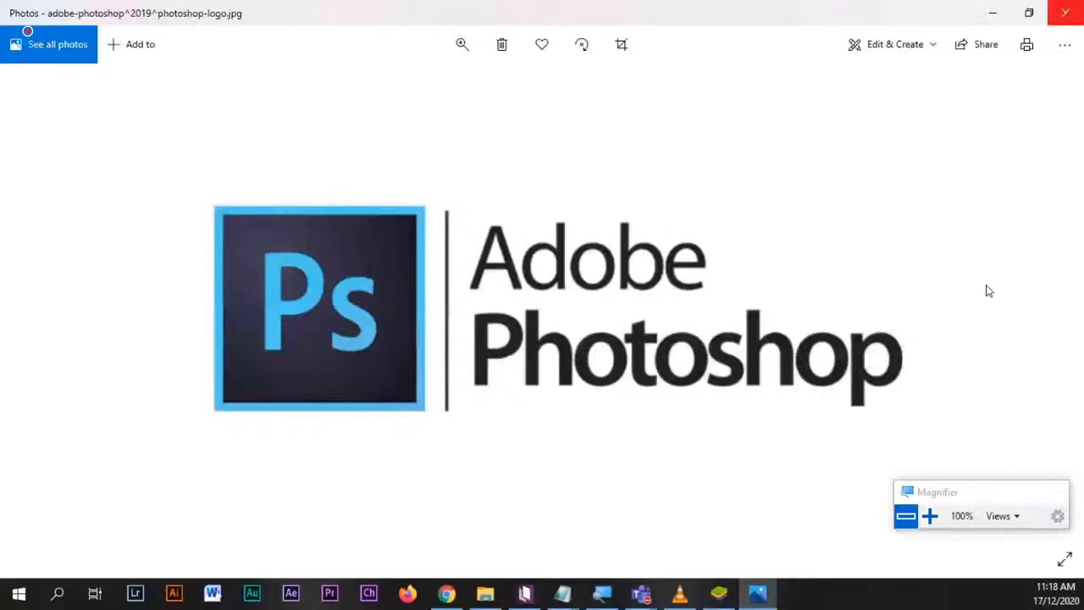
key("alt+F4")
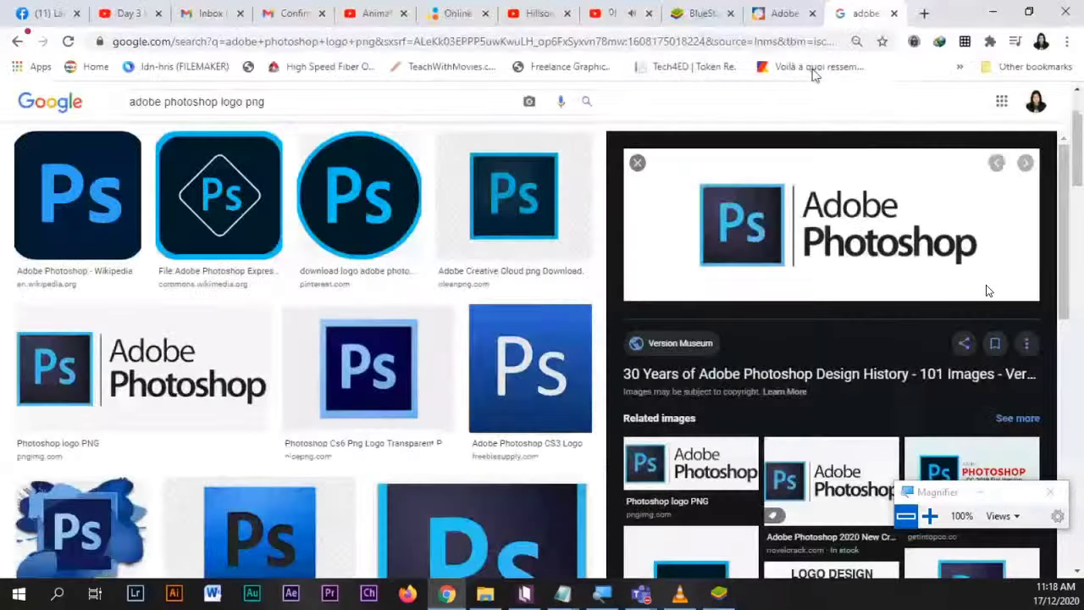
- Change the image search to adobe photoshop logo jpeg
scroll(508, 420, "down", 3)
scroll(503, 418, "up", 3)
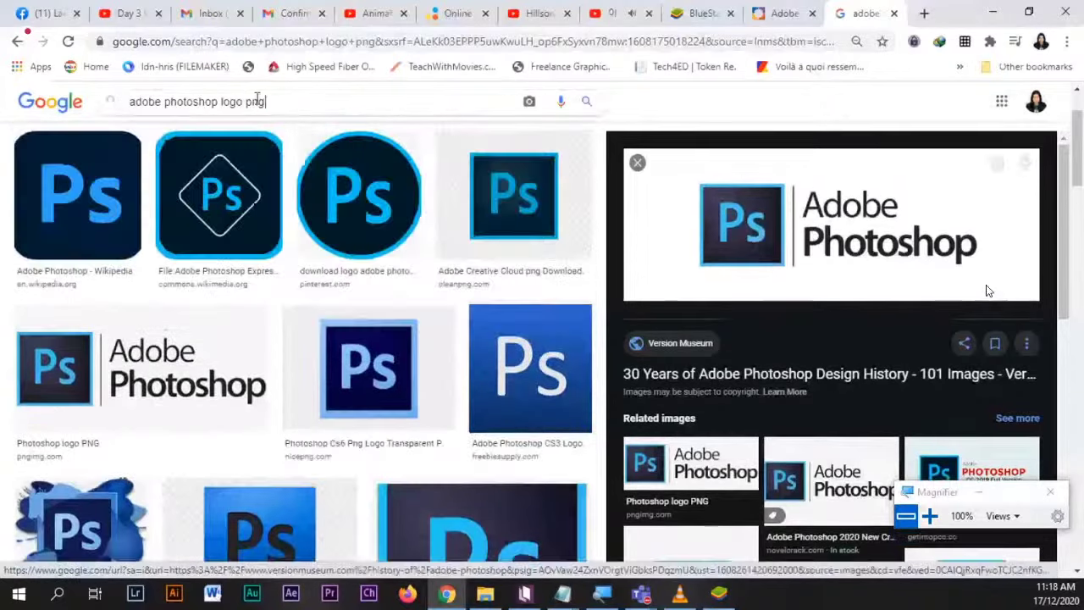
left_click_drag(265, 102, 246, 101)
key("BackSpace")
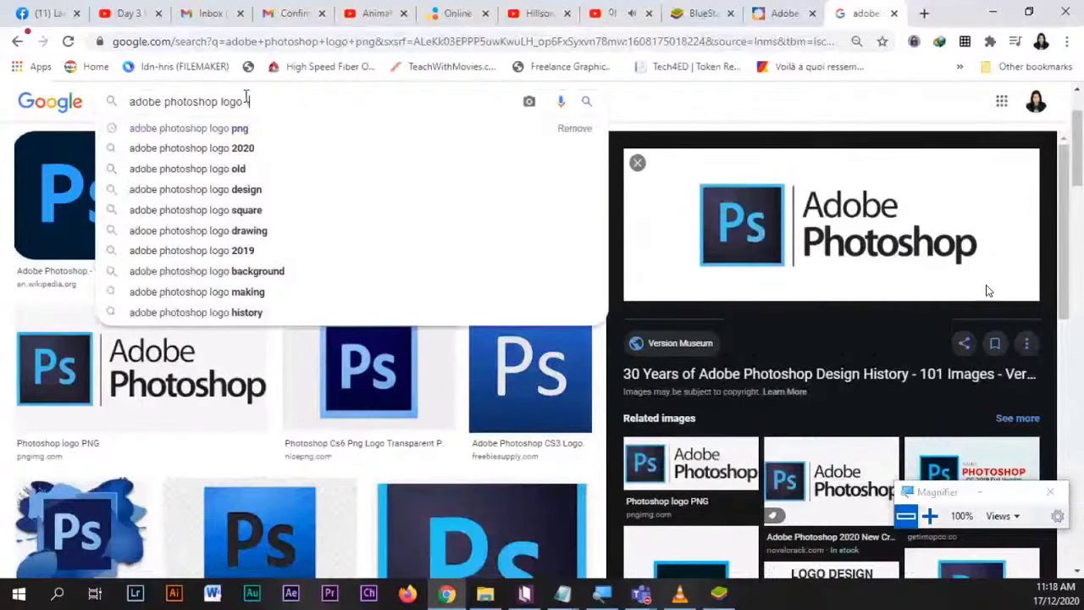
type("j")
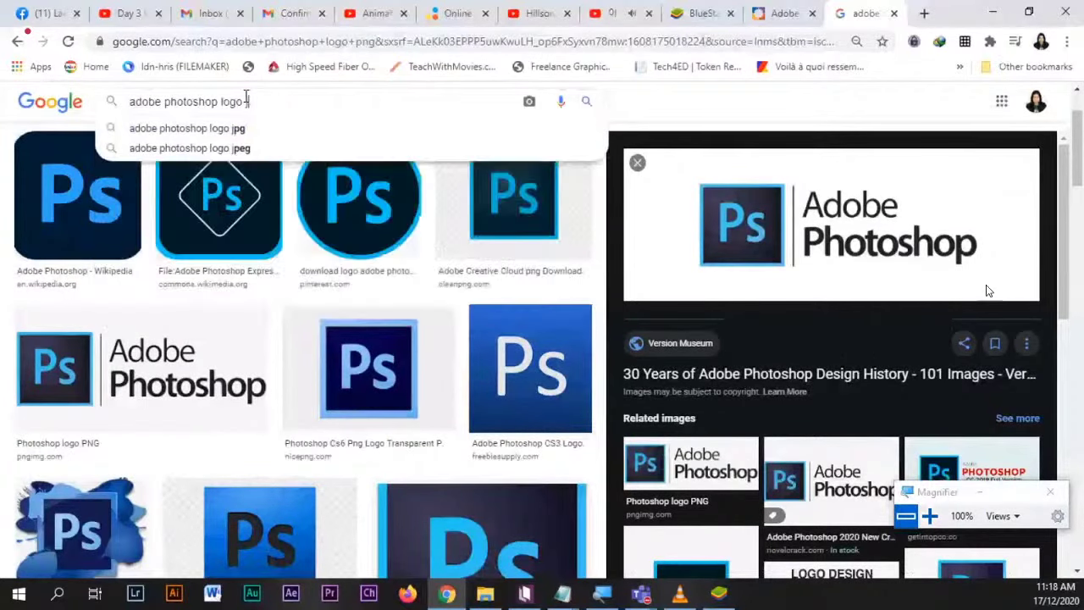
type("peg")
key("Return")
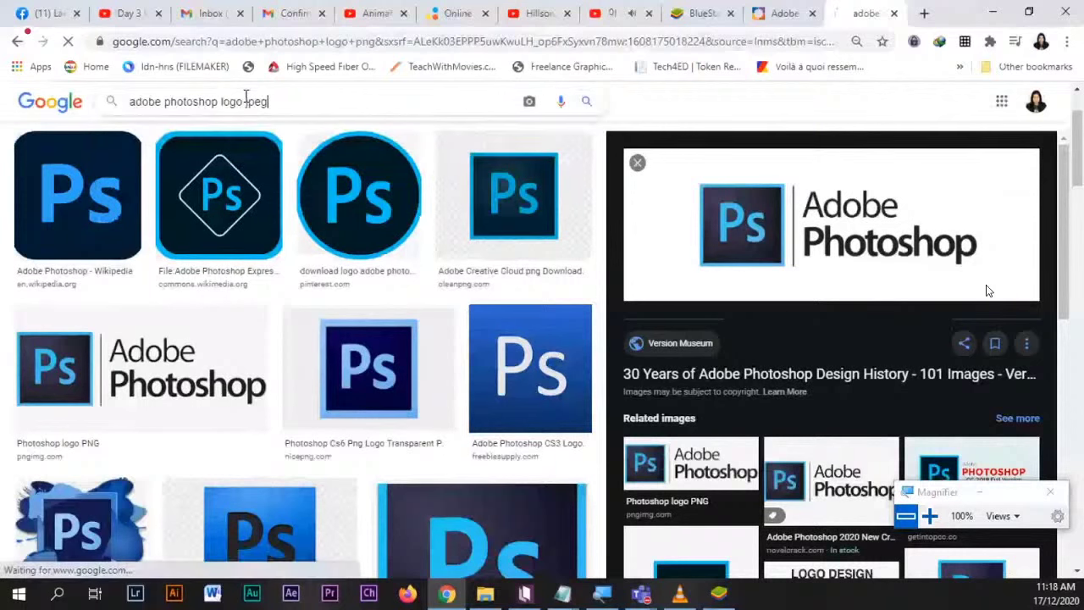
- Look through the JPEG logo image results and preview the paint-splash Photoshop logo from Clipart Library
scroll(940, 387, "down", 2)
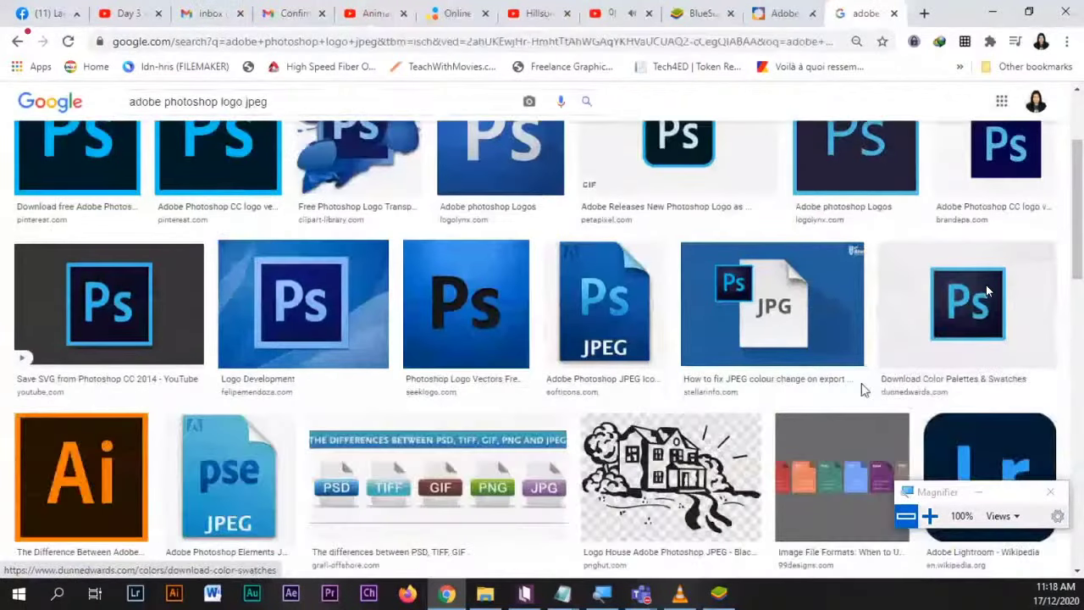
scroll(673, 353, "down", 3)
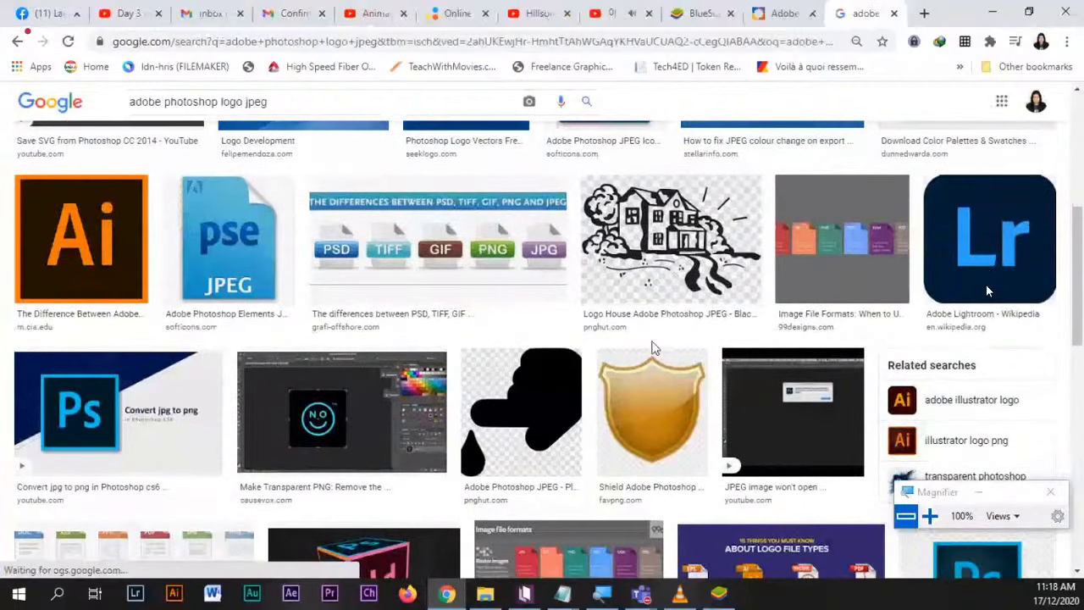
scroll(653, 347, "down", 6)
scroll(637, 334, "up", 10)
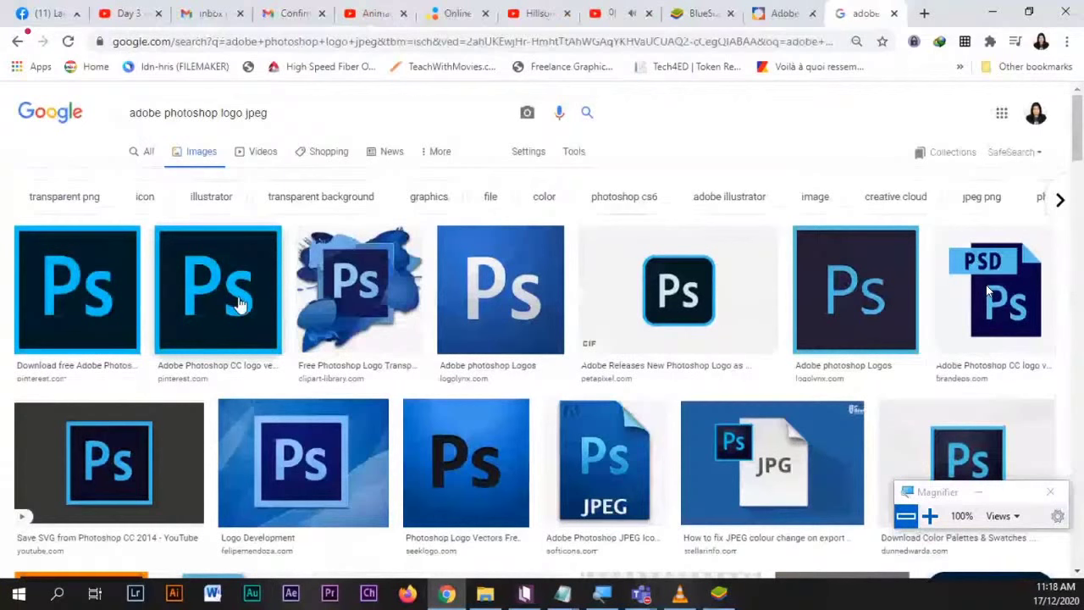
left_click(360, 288)
scroll(331, 212, "up", 2)
- Preview the Netflix picture from a naruto image search and return to the paint-splash Photoshop logo's preview
triple_click(305, 108)
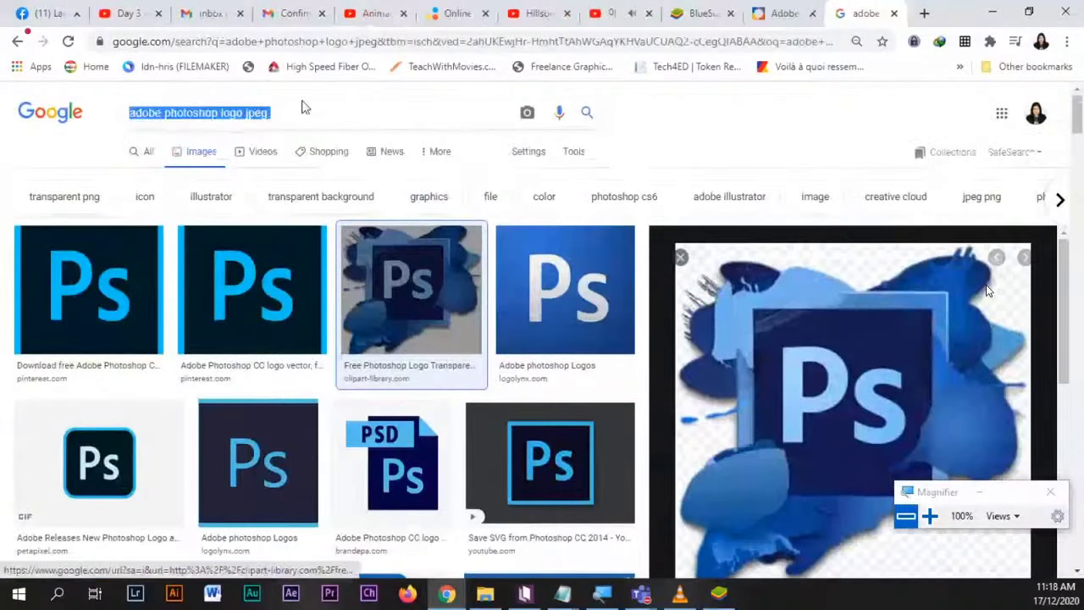
type("naruto")
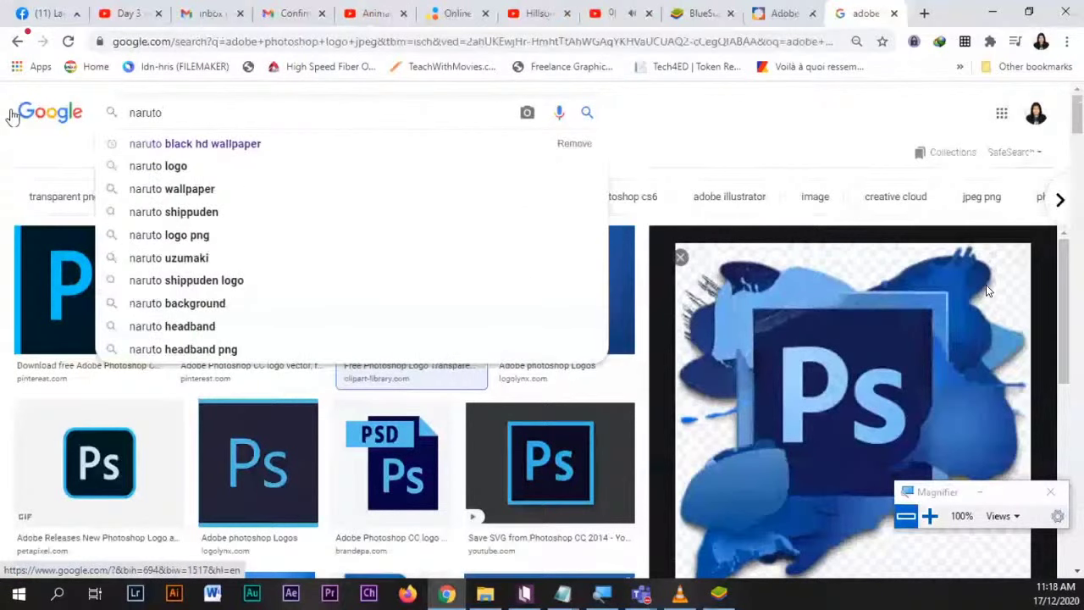
key("Return")
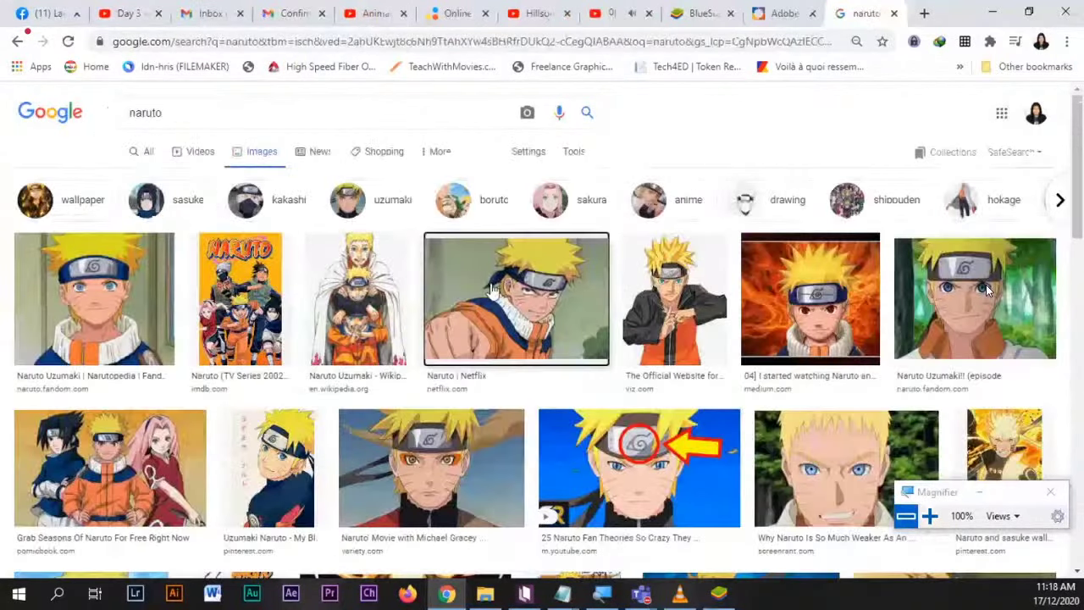
scroll(571, 204, "down", 2)
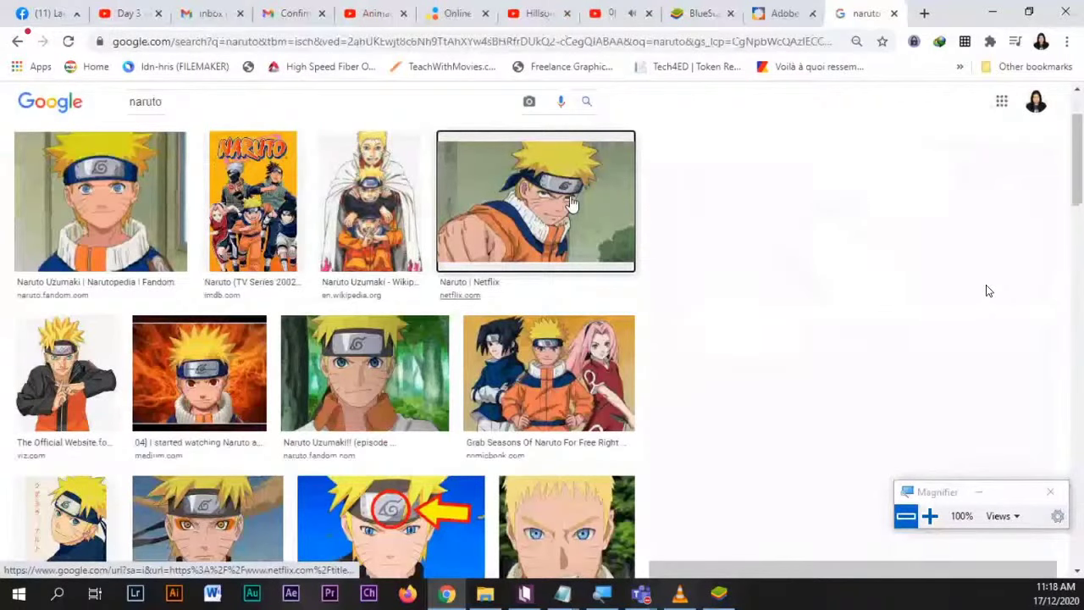
left_click(571, 203)
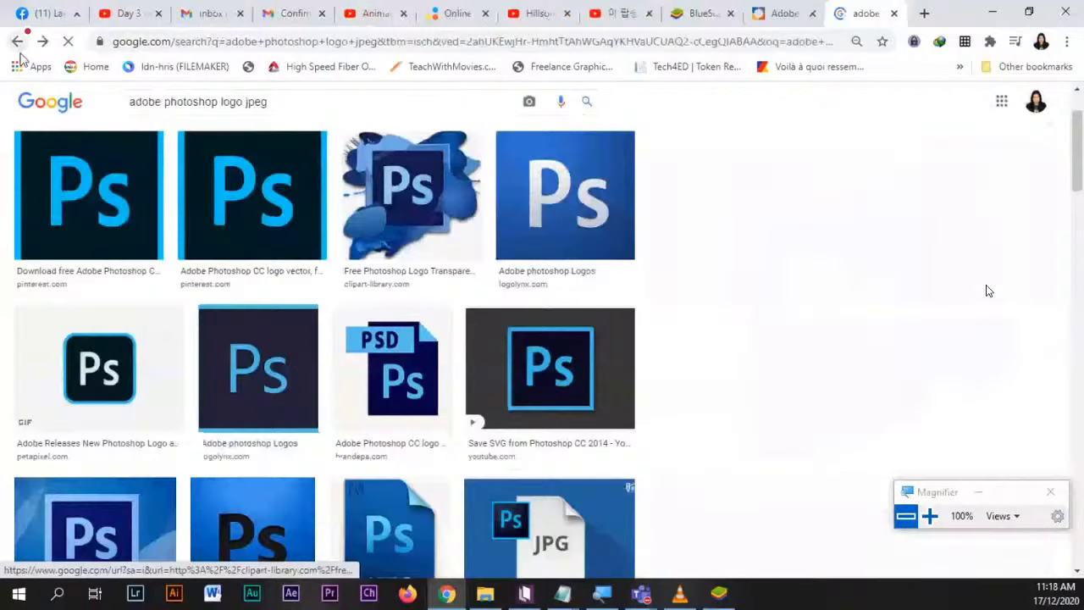
left_click(410, 195)
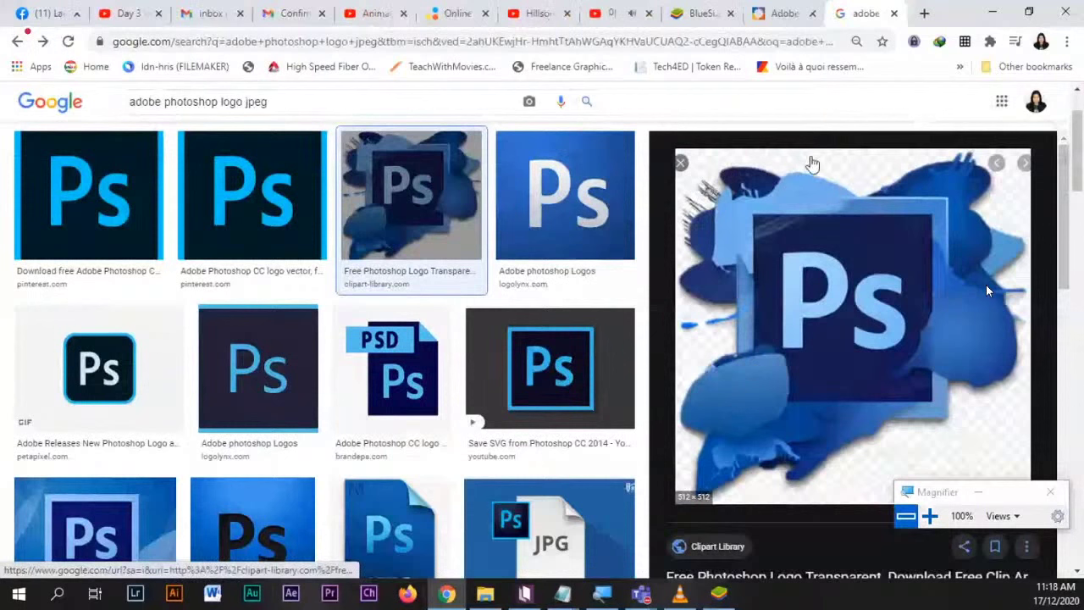
- Maximize the KOTOBEE folder window in File Explorer, widen its navigation pane, and open This PC
left_click(495, 598)
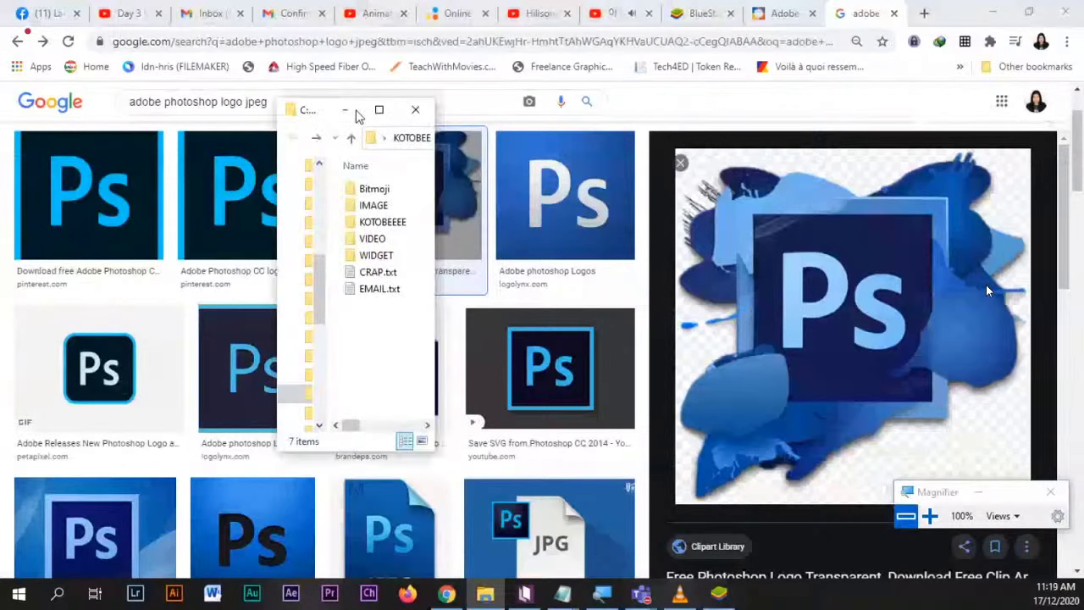
left_click(378, 111)
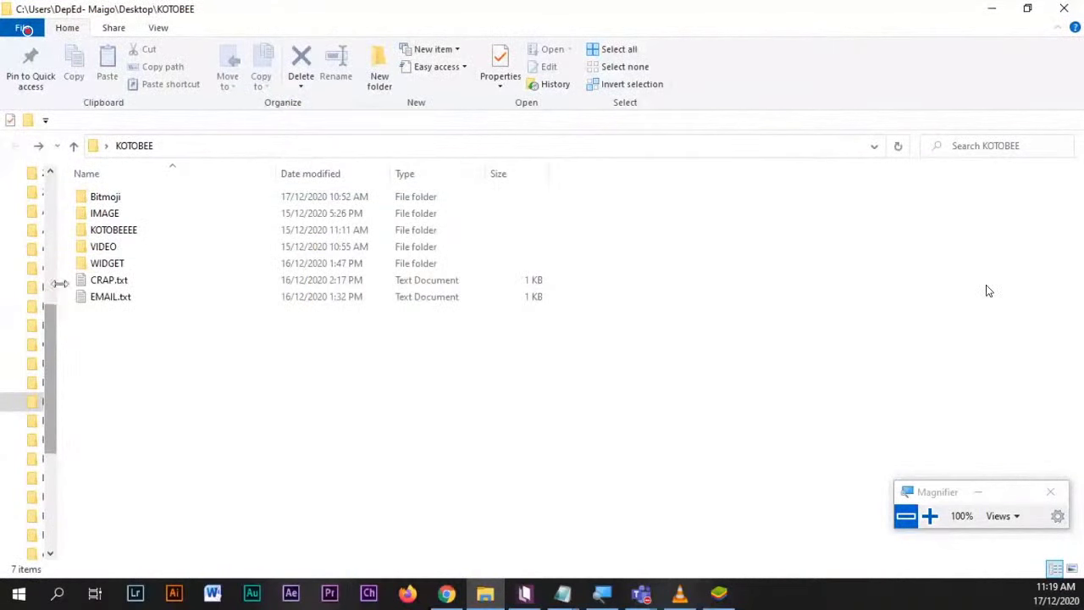
left_click_drag(59, 270, 496, 270)
scroll(150, 271, "up", 4)
scroll(150, 271, "up", 3)
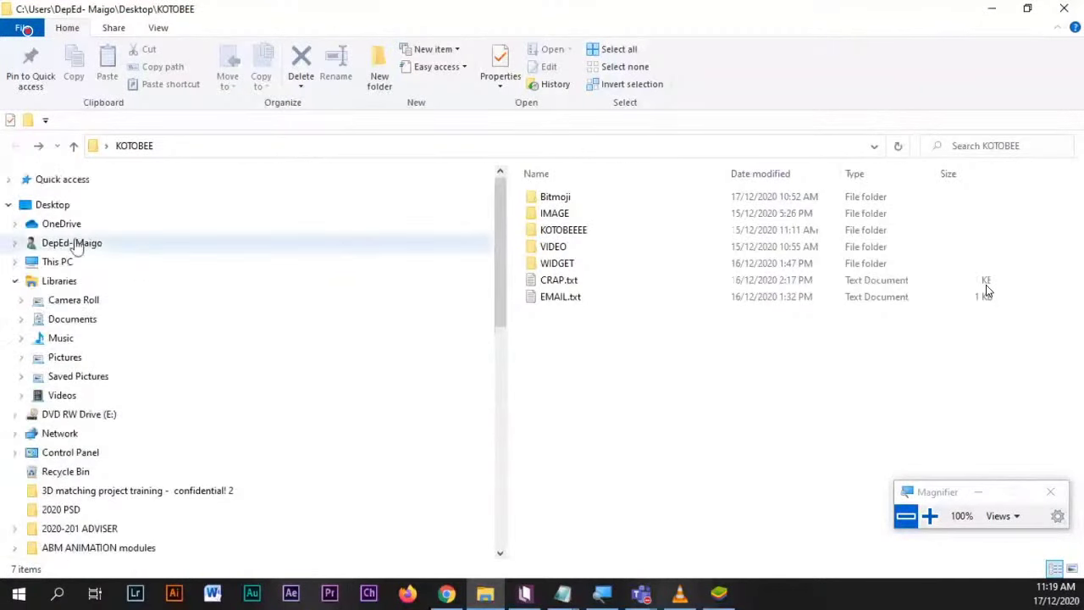
left_click(55, 262)
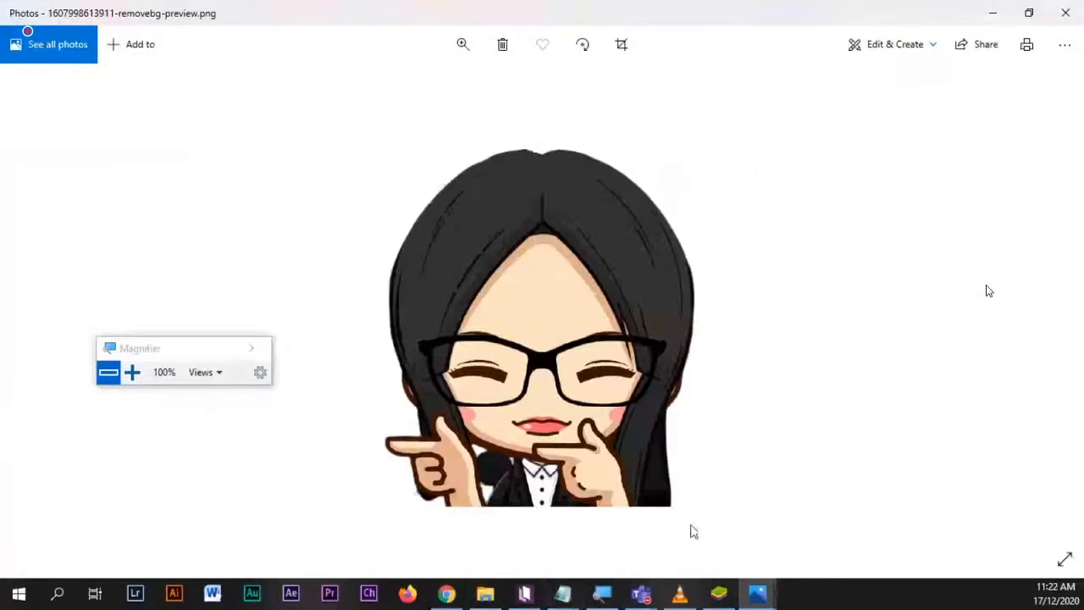
- View 1607998613911.jpg and wp4308418.jpg from the Downloads folder in Photos, and close the viewer
left_click(487, 594)
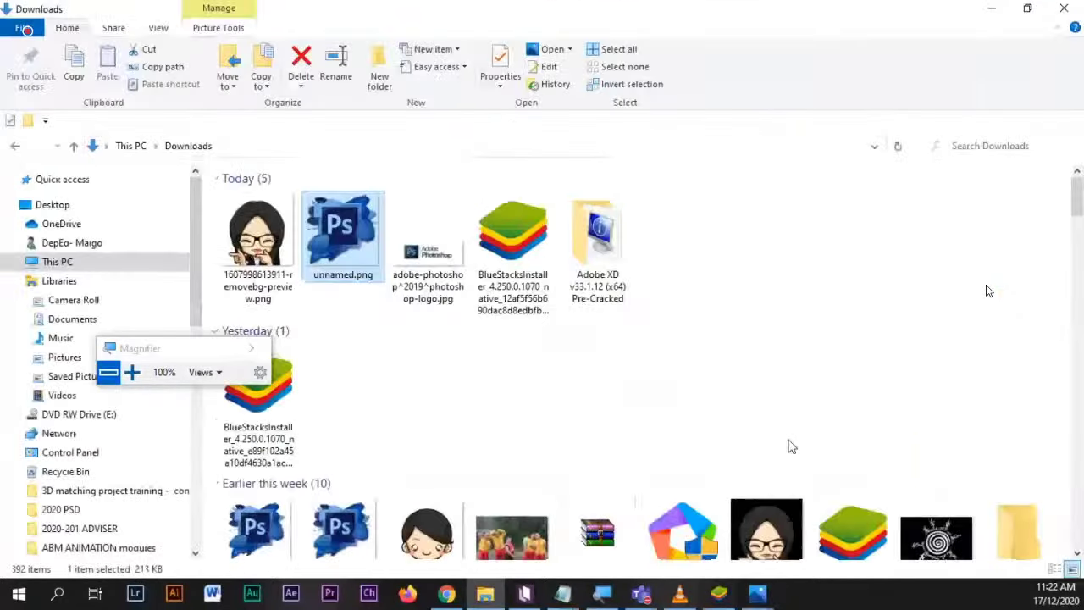
double_click(750, 521)
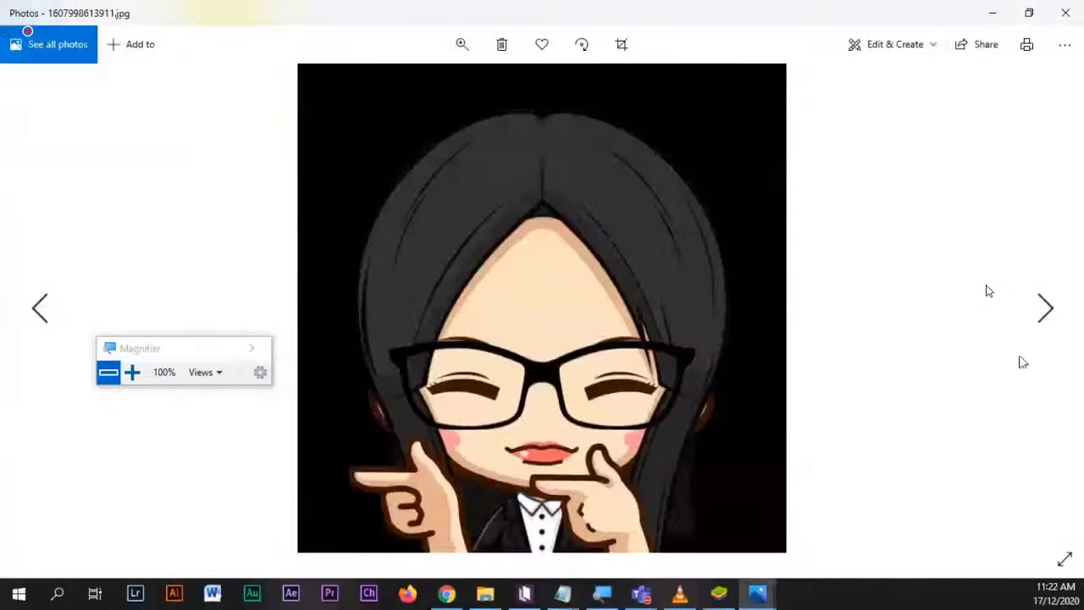
left_click(1047, 310)
left_click_drag(227, 355, 198, 194)
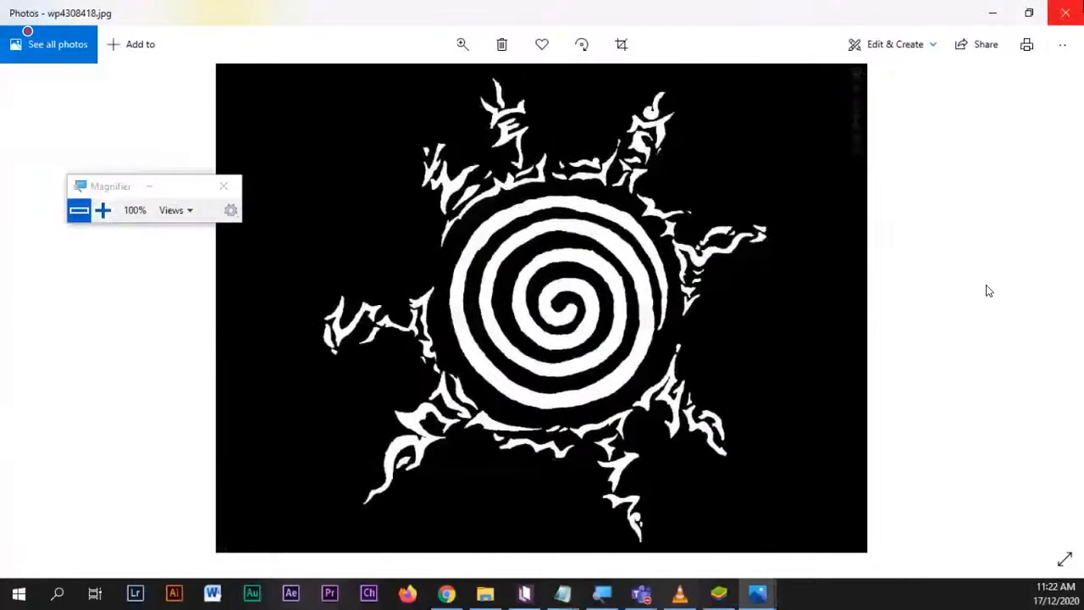
left_click(1065, 12)
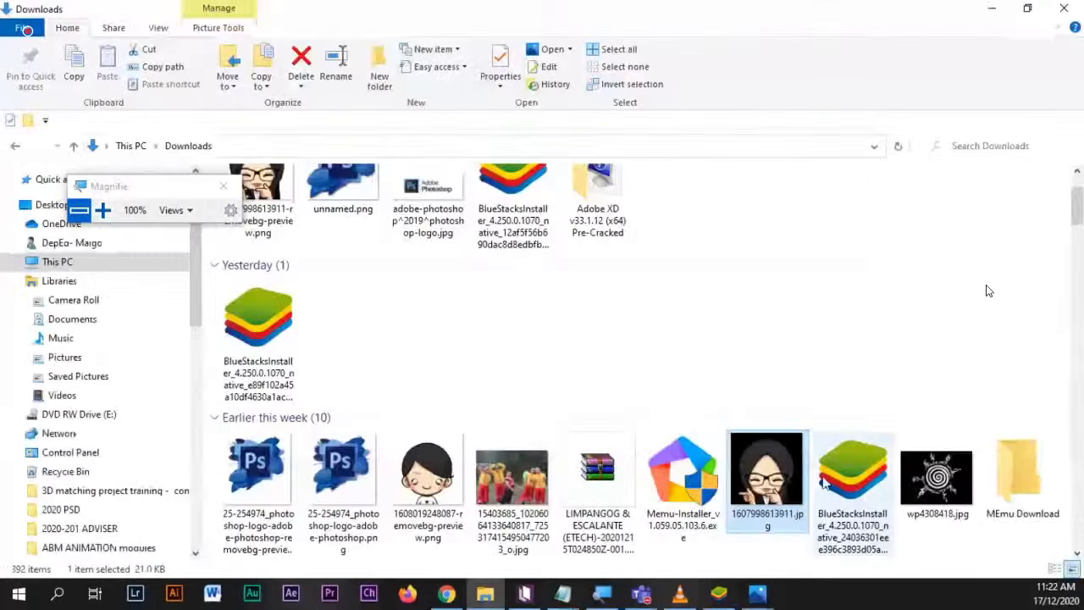
double_click(744, 490)
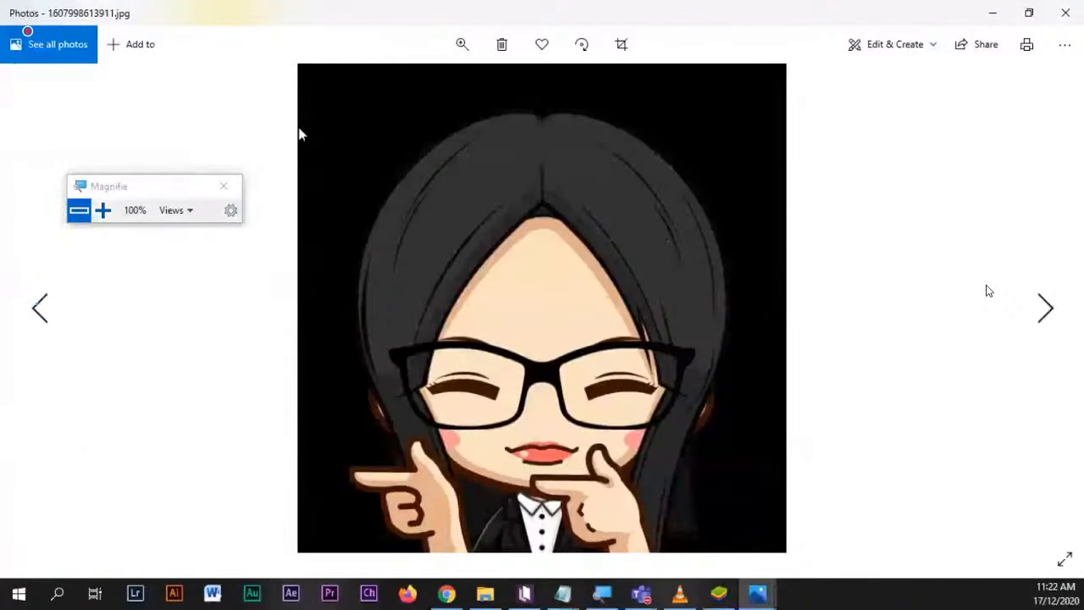
mouse_move(757, 593)
left_click(773, 548)
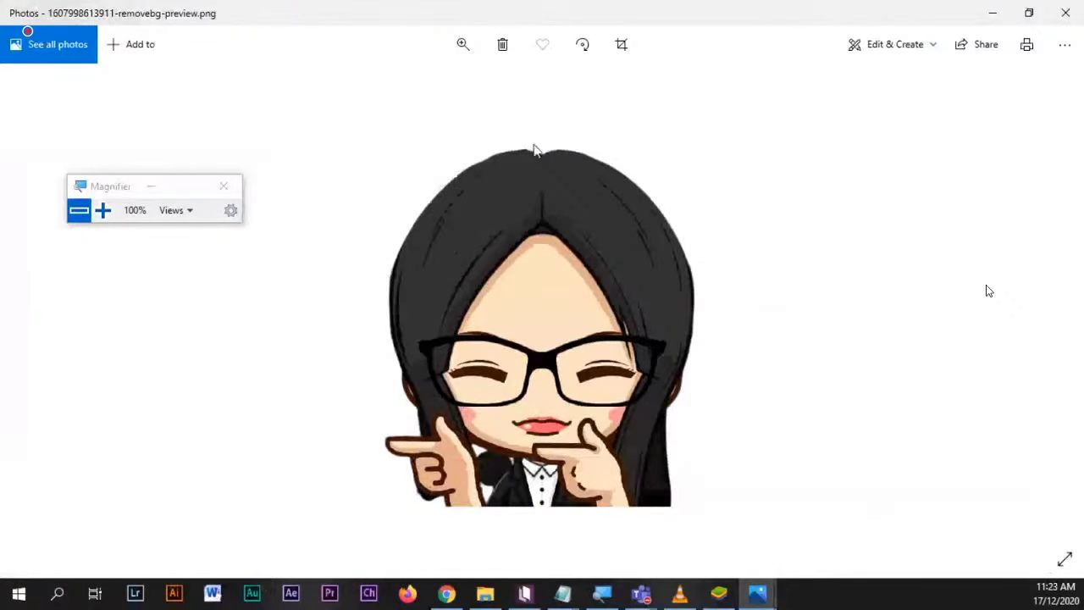
- Move the Magnifier window off the Downloads files and compare the file details of the avatar's removebg-preview PNG and its JPG original
left_click(496, 598)
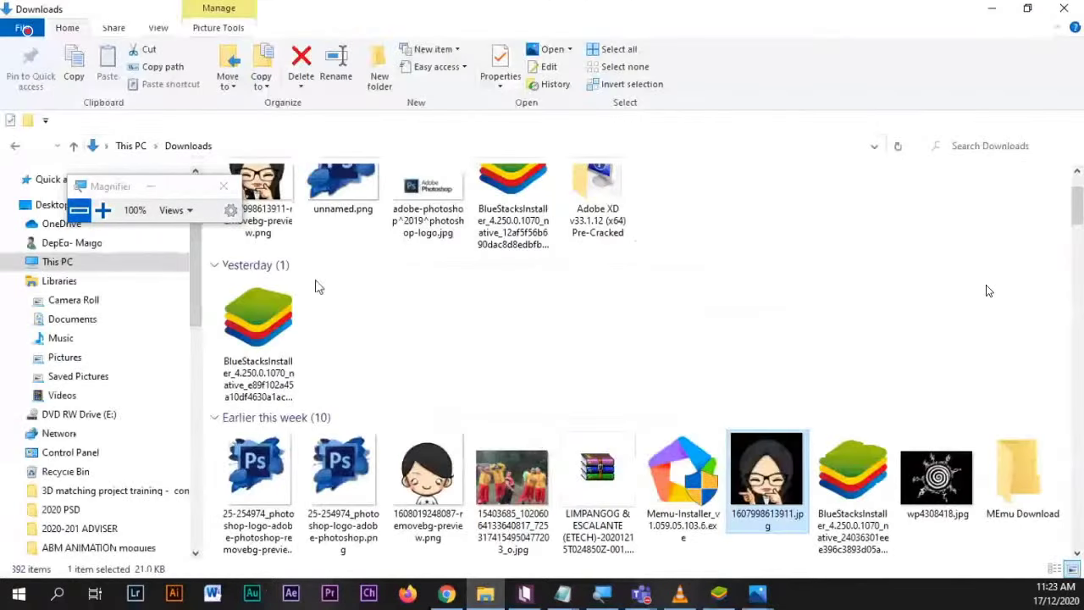
scroll(315, 286, "up", 1)
left_click_drag(110, 186, 882, 204)
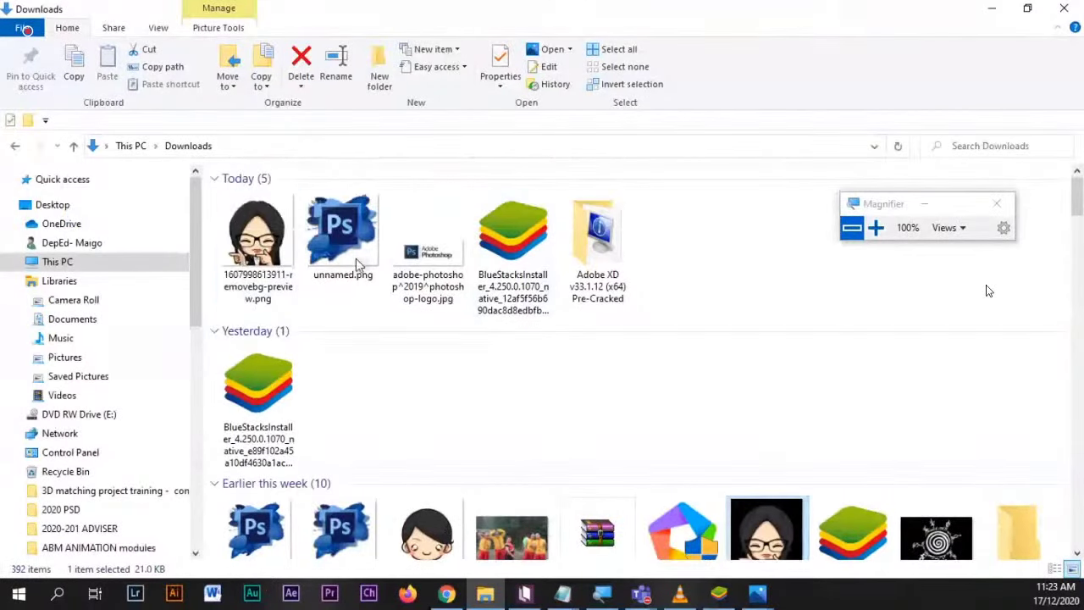
left_click(258, 250)
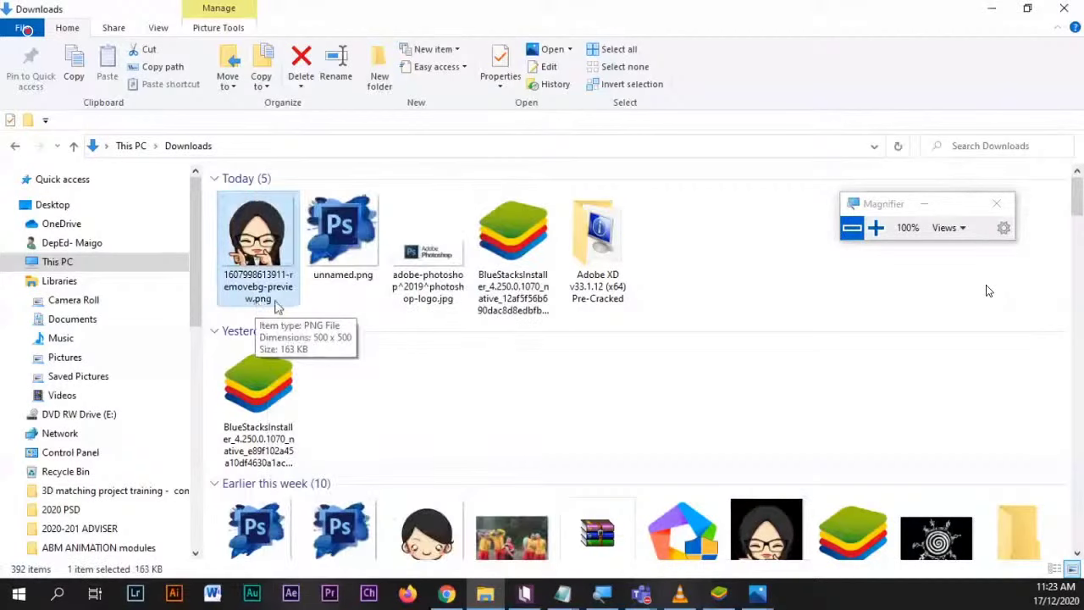
scroll(690, 360, "down", 3)
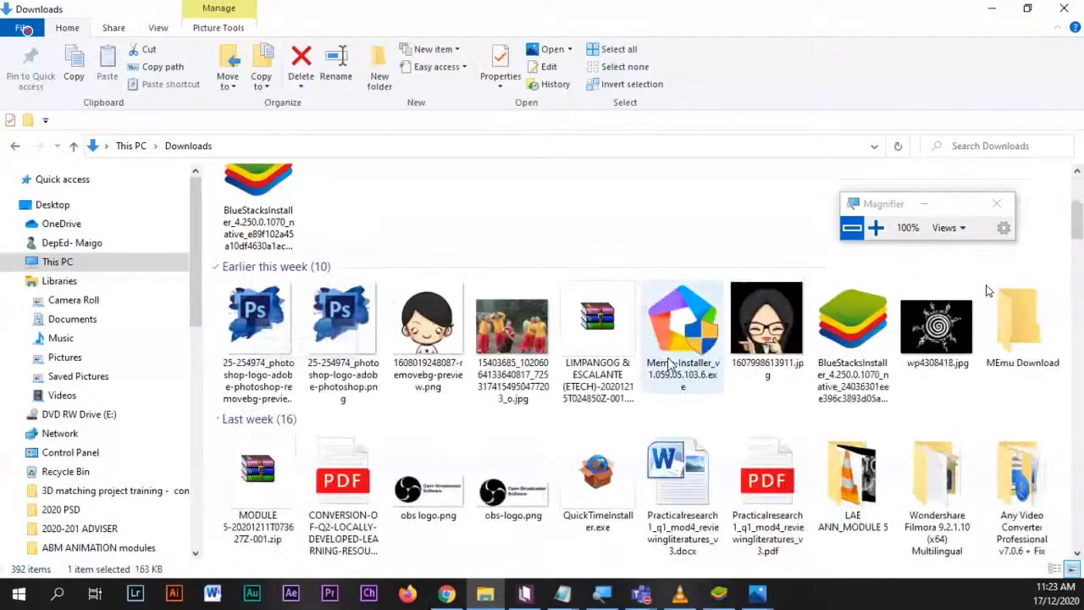
left_click(792, 364)
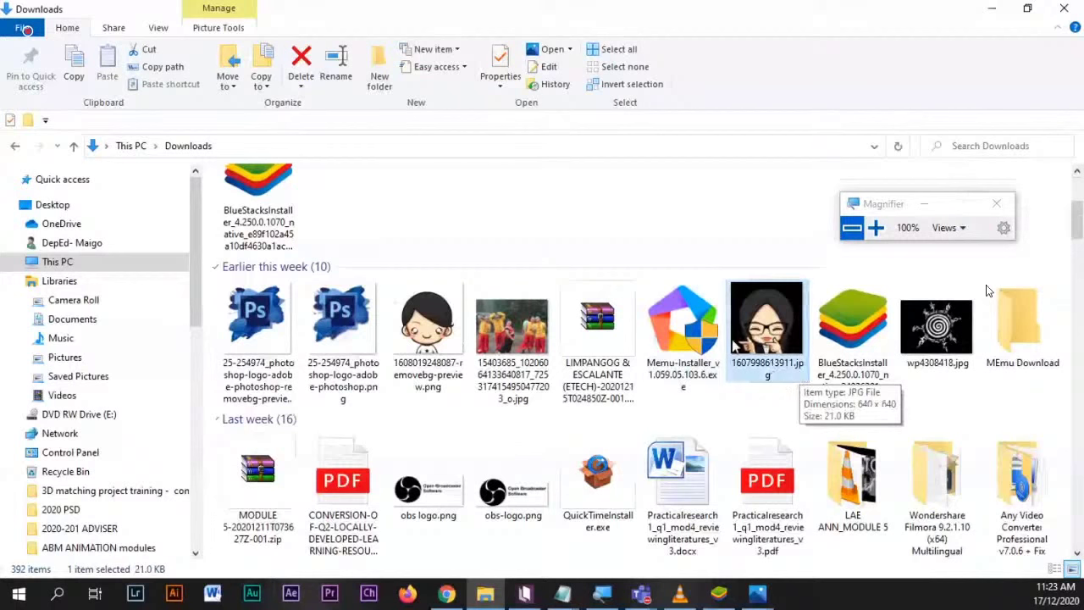
scroll(735, 346, "up", 3)
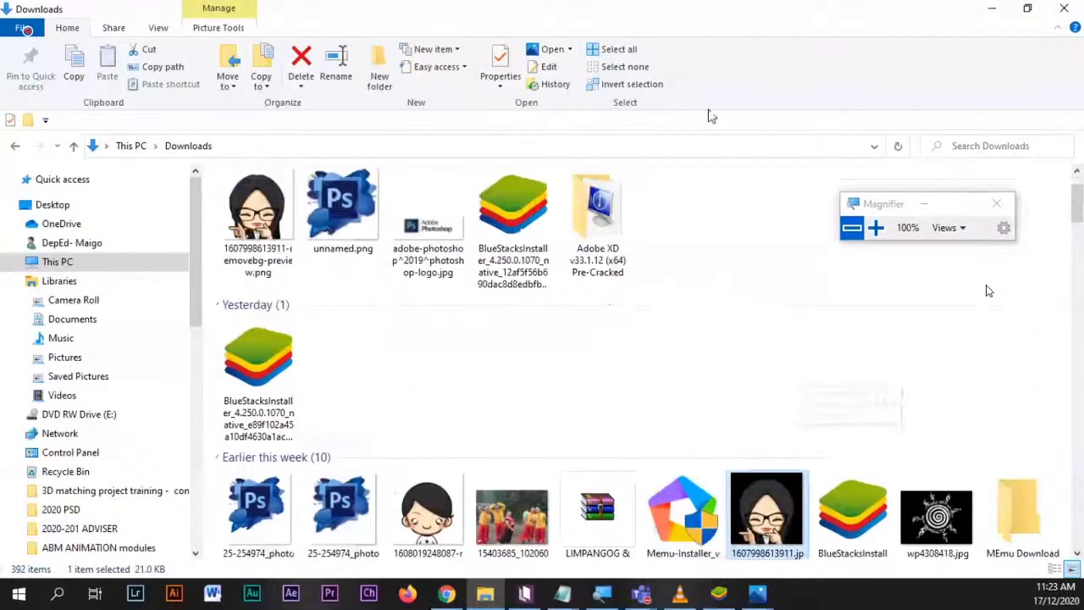
- Switch to Chrome and bring up the BookWidgets settings of the Adobe Photoshop jigsaw puzzle
left_click(526, 596)
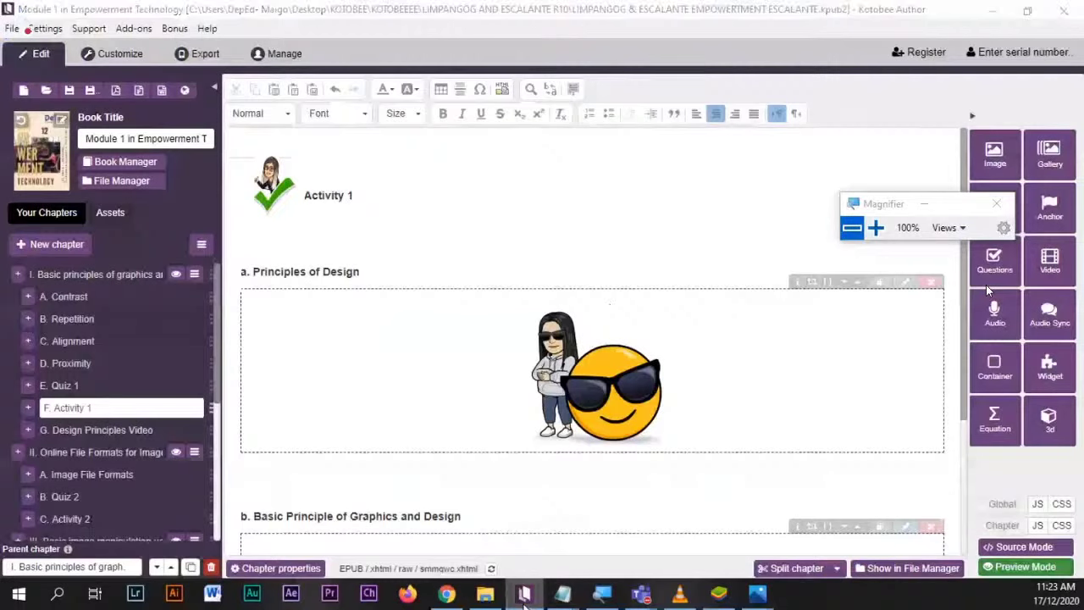
left_click(524, 598)
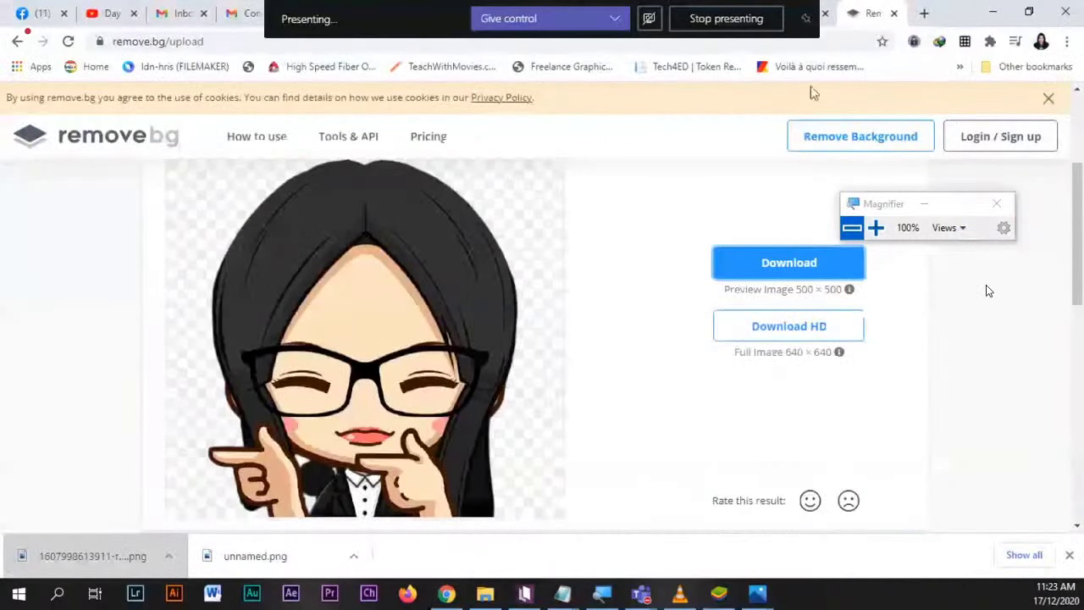
scroll(701, 227, "up", 2)
left_click(667, 13)
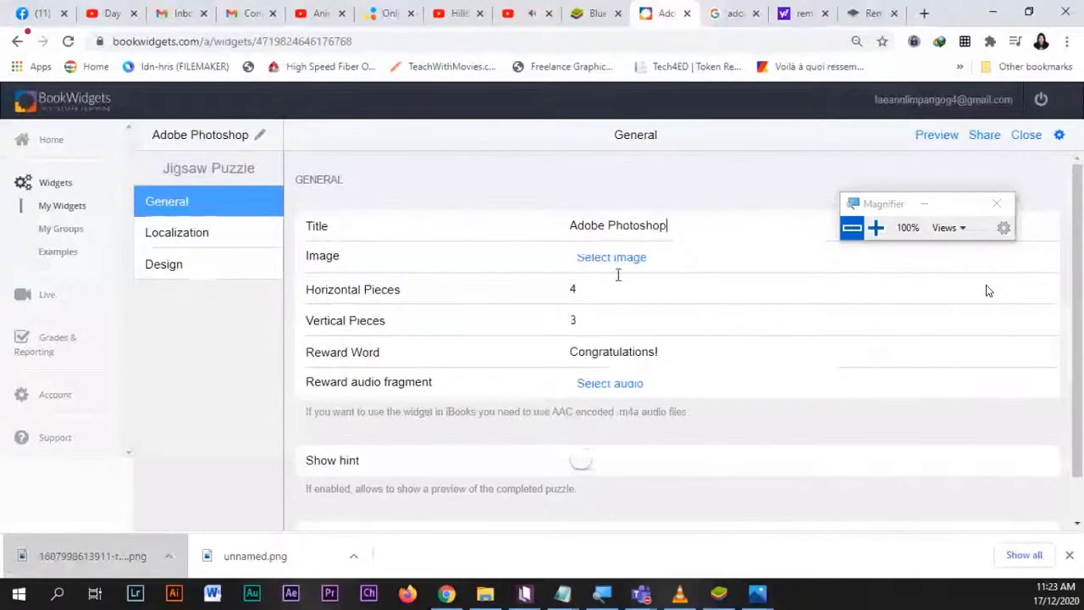
- Switch to File Explorer and rename unnamed.png in the Downloads folder as psd.png
left_click(487, 593)
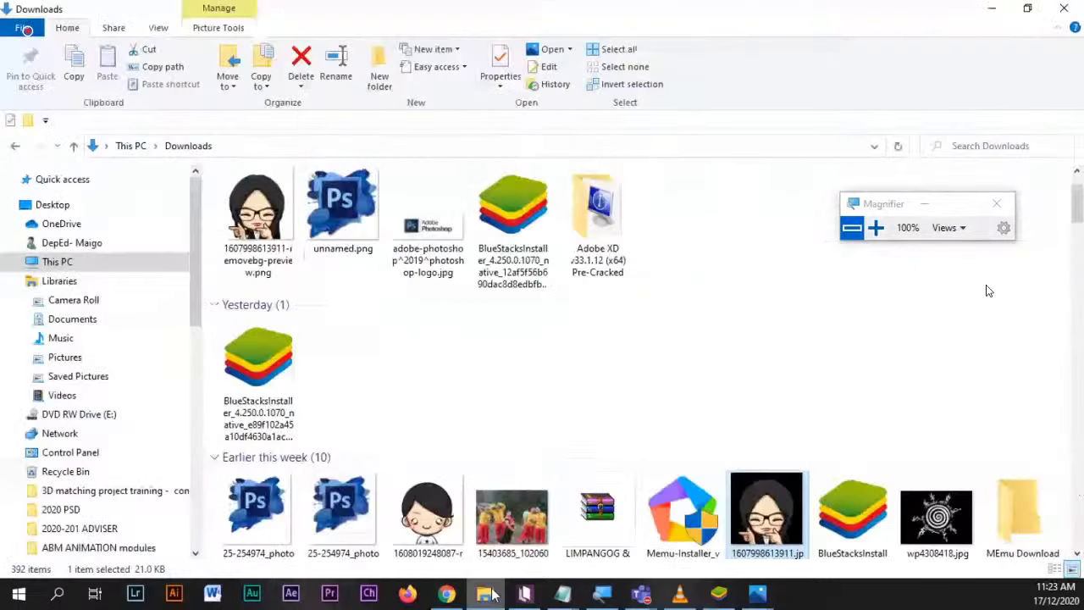
right_click(351, 212)
left_click(148, 552)
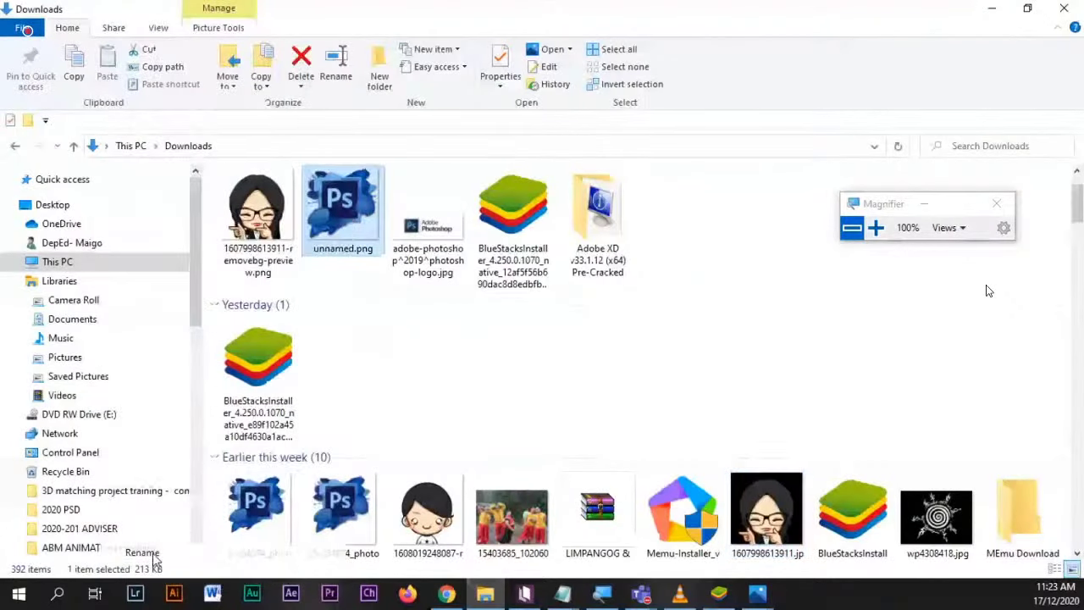
type("psd")
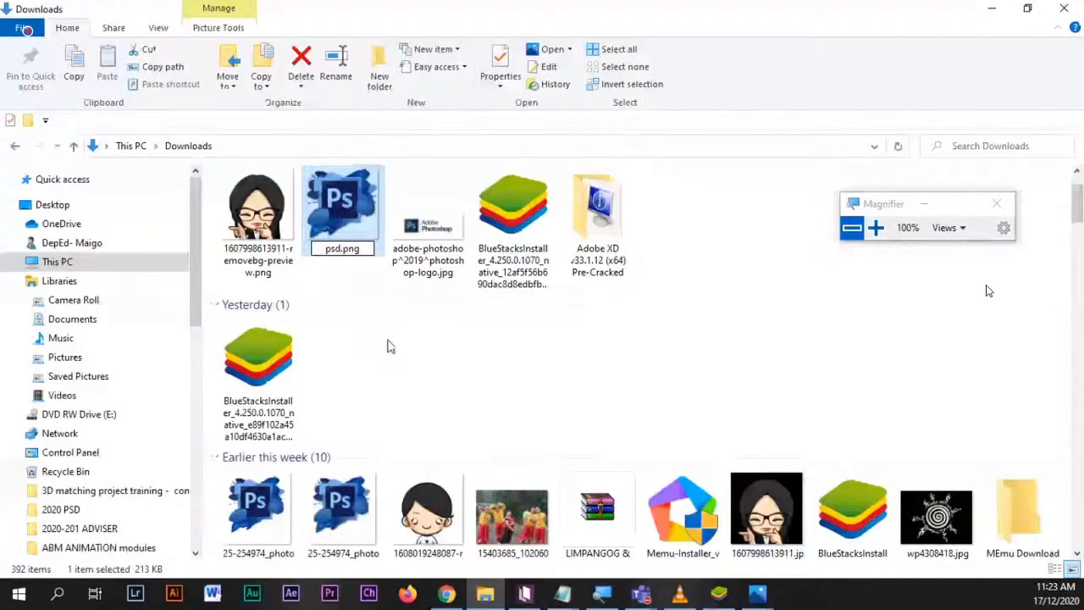
left_click(355, 214)
- Cut psd.png from the Downloads folder and open the KOTOBEE folder on the Desktop
right_click(355, 211)
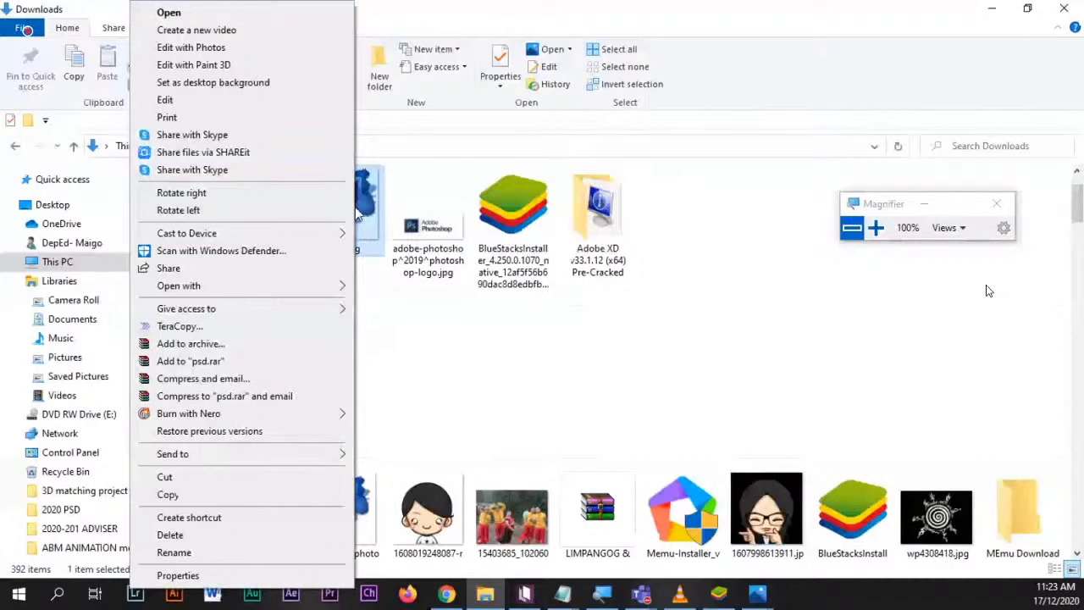
key("Escape")
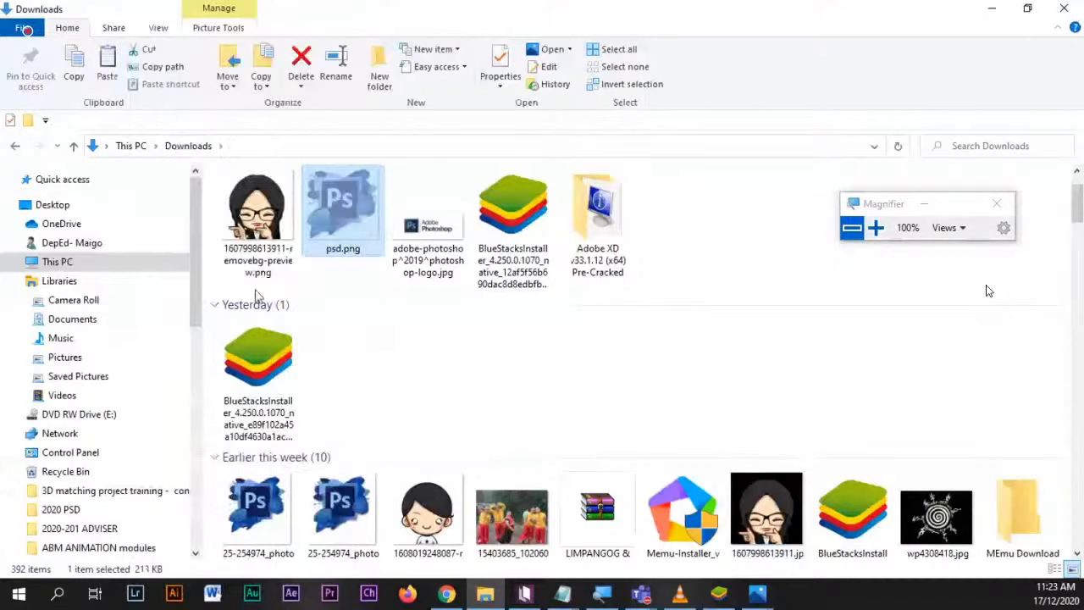
left_click(54, 206)
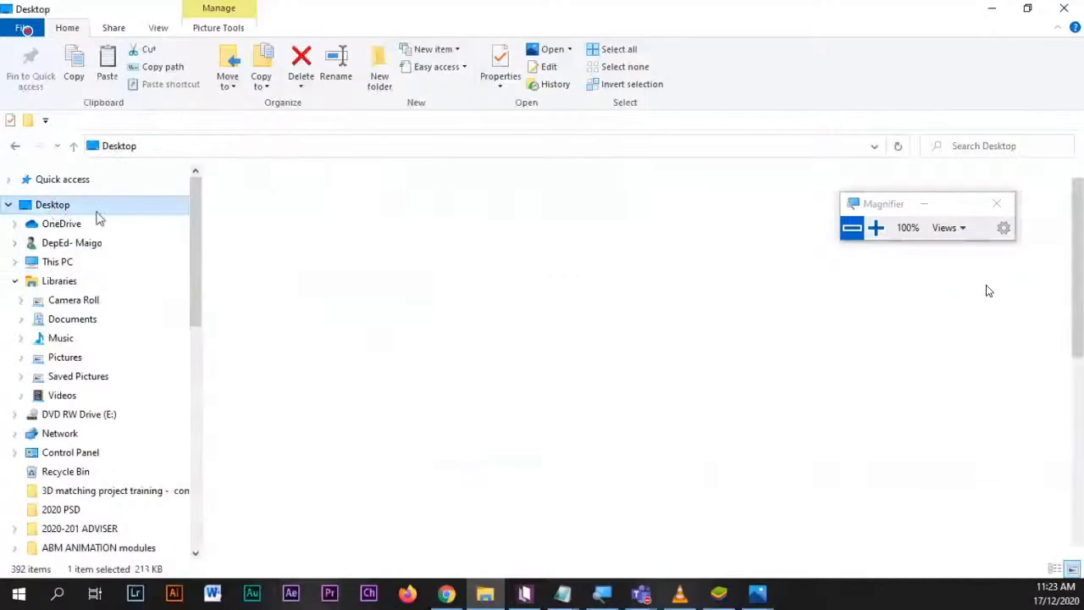
scroll(550, 359, "down", 5)
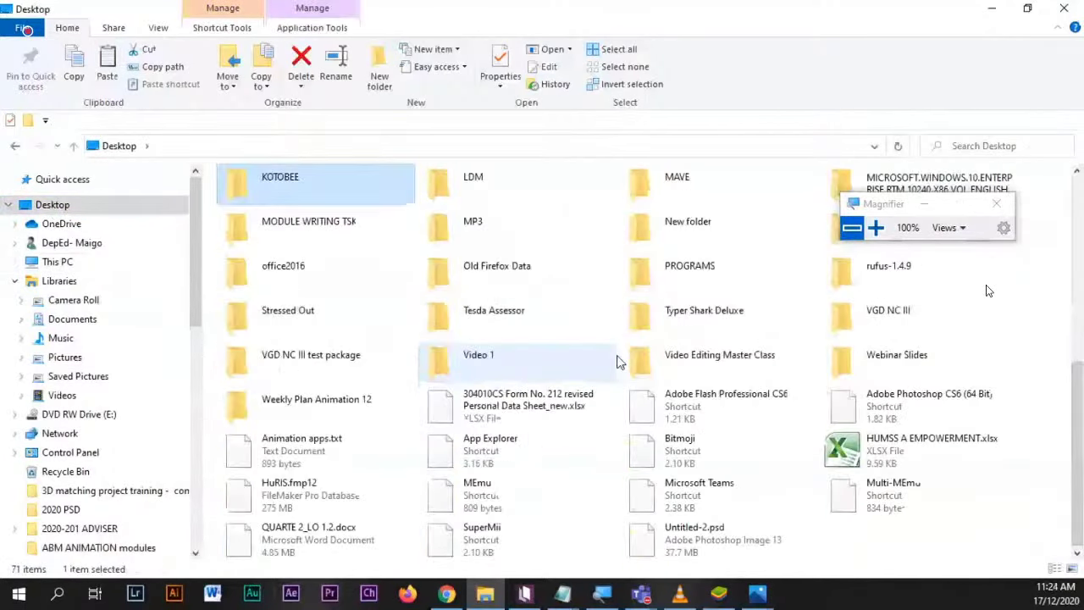
key("Return")
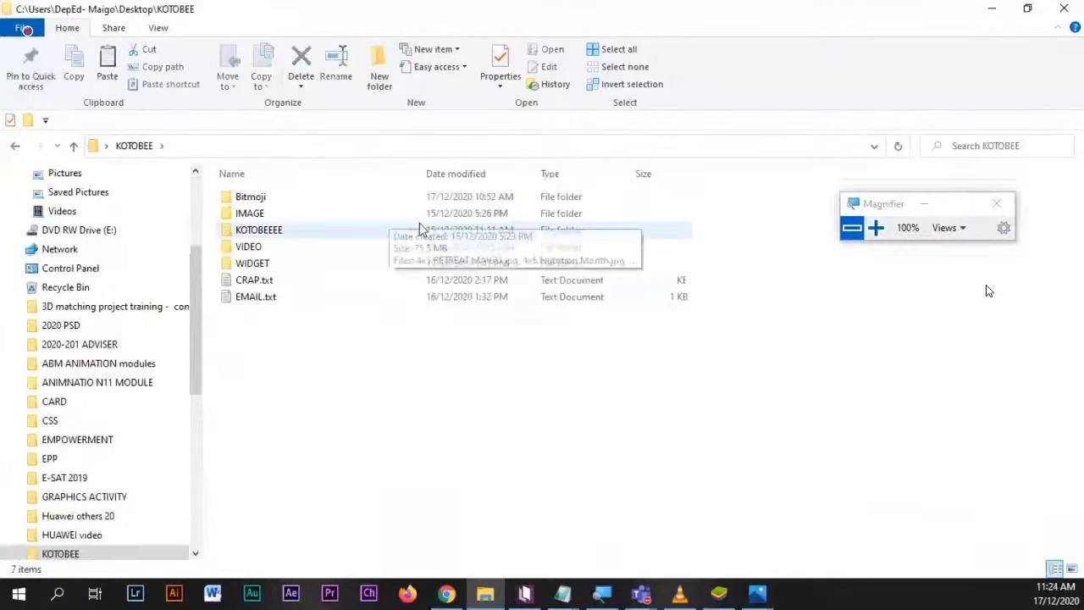
left_click(286, 198)
double_click(285, 198)
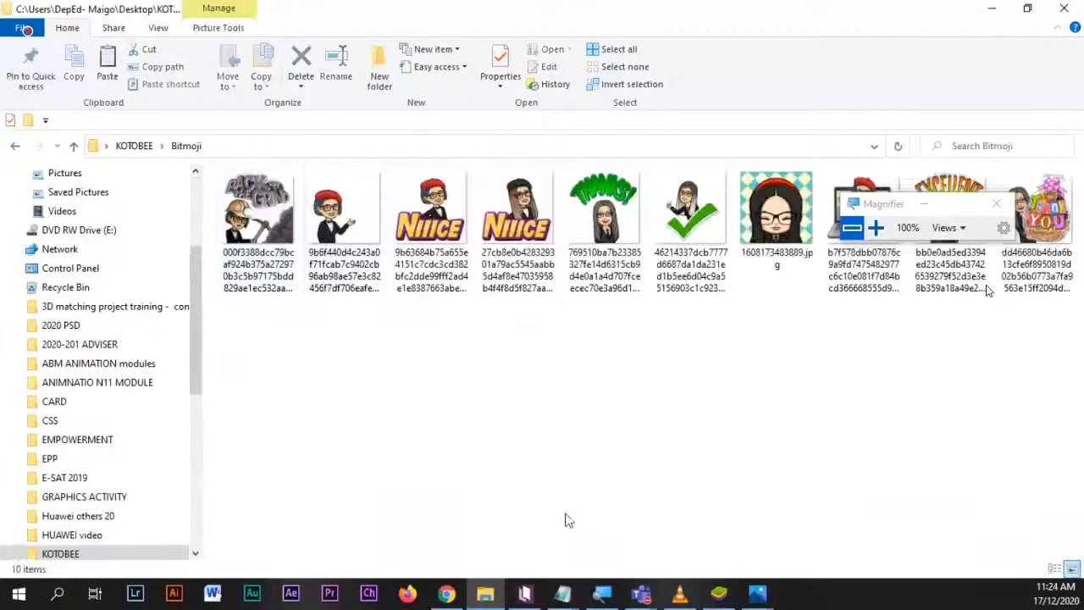
right_click(534, 530)
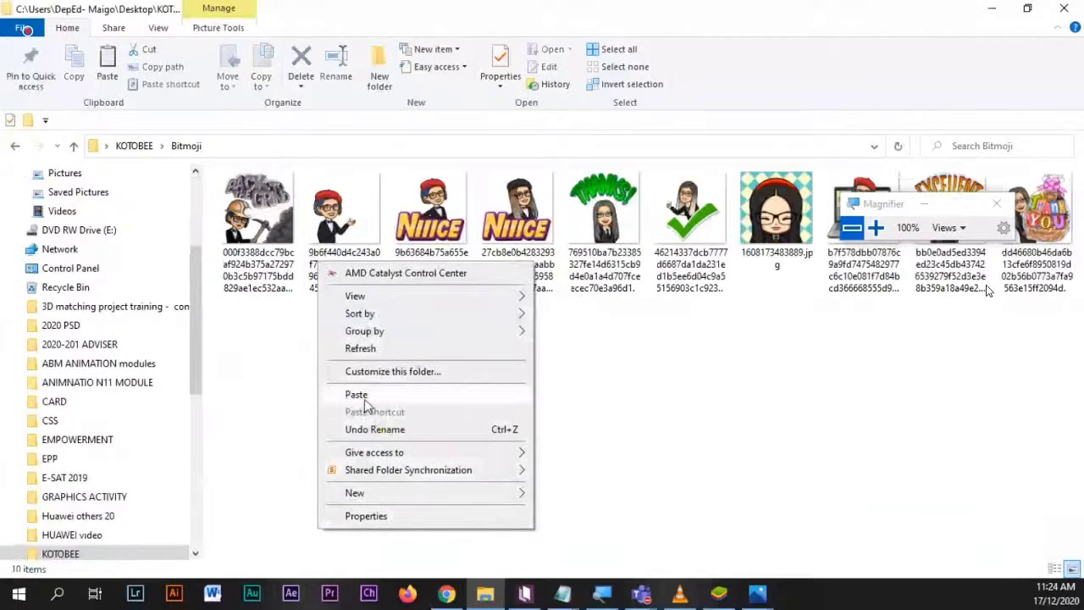
left_click(9, 148)
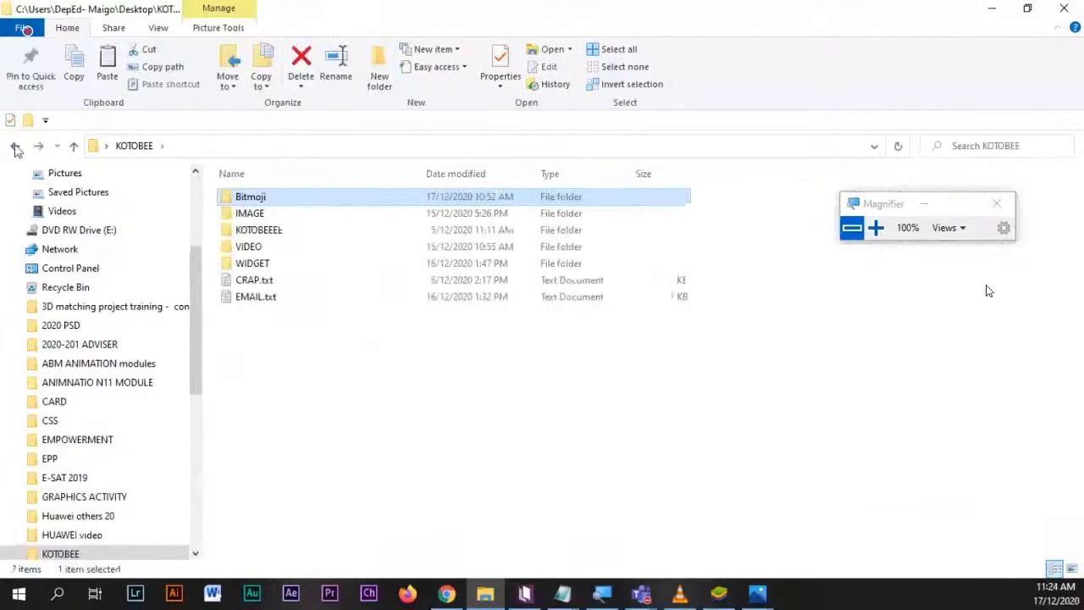
- Paste psd.png into the KOTOBEE folder
right_click(428, 495)
left_click(248, 357)
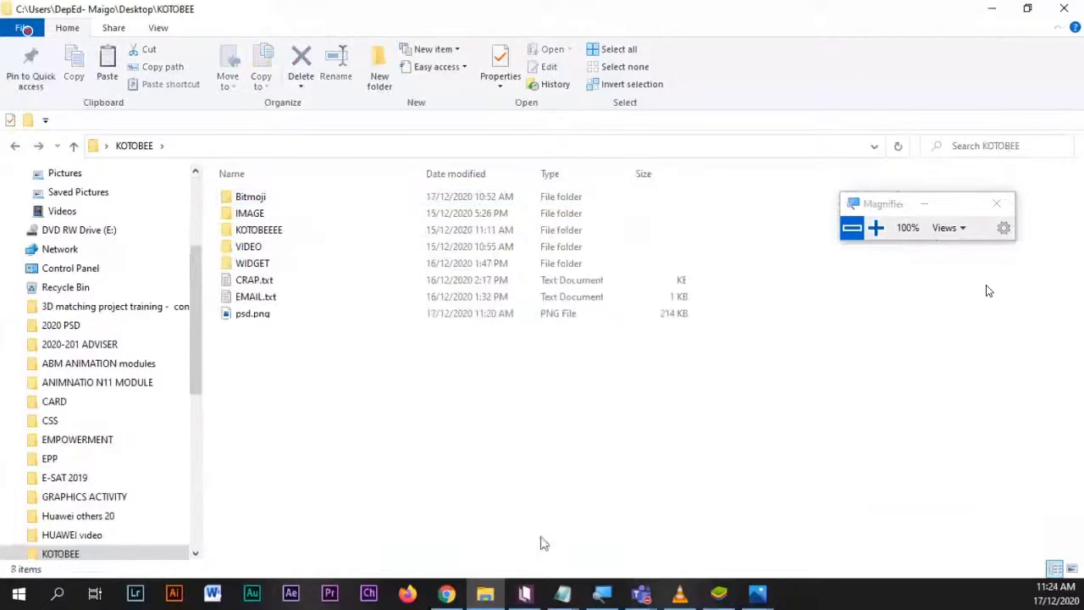
- Return to the BookWidgets puzzle in Chrome and set its image to psd.png from the Desktop's KOTOBEE folder
left_click(448, 593)
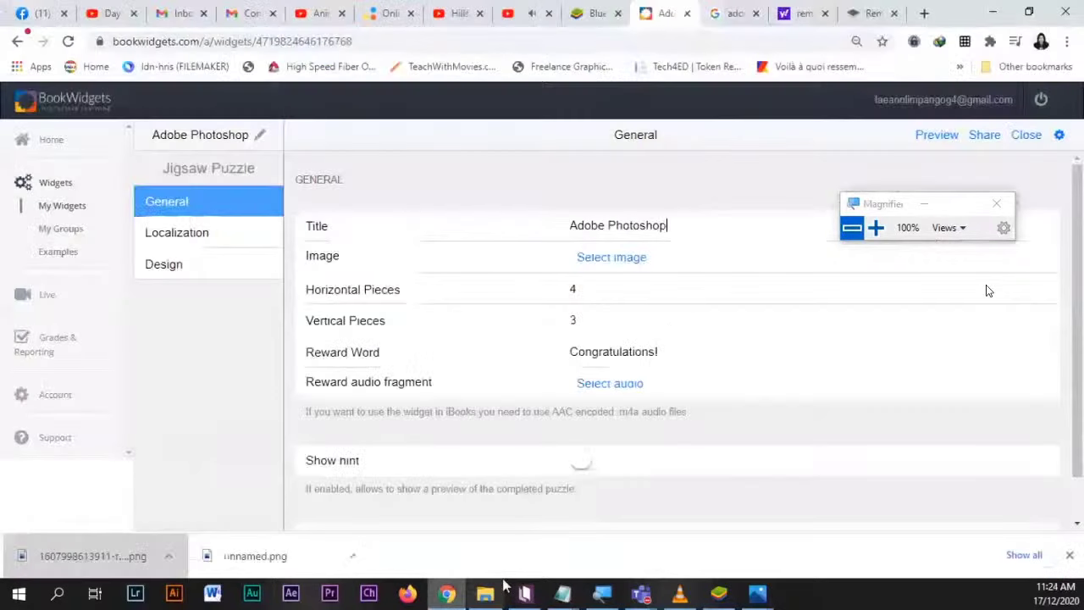
left_click(611, 261)
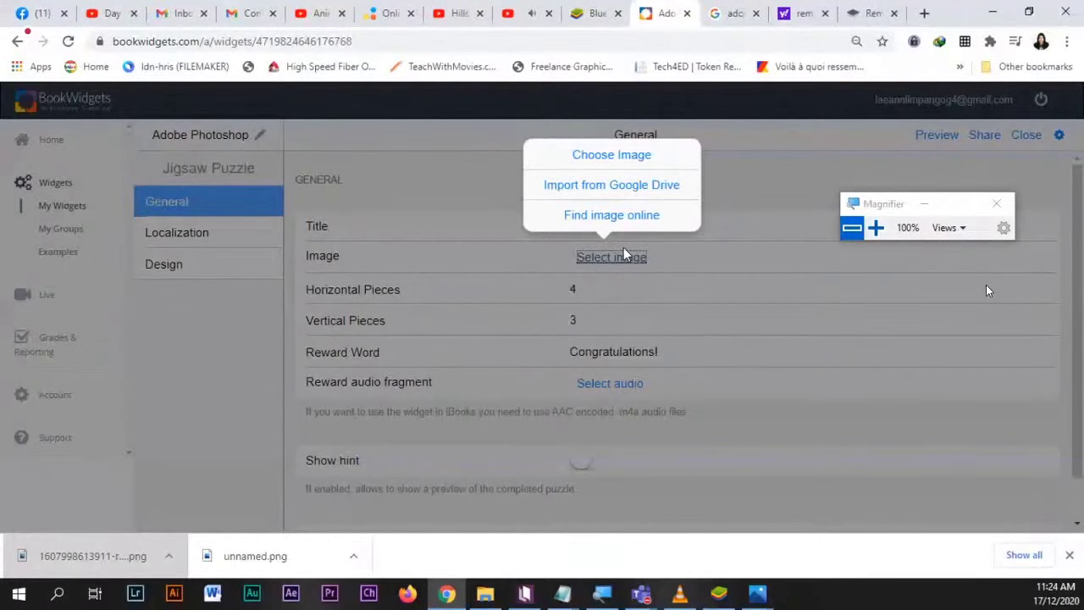
left_click(629, 157)
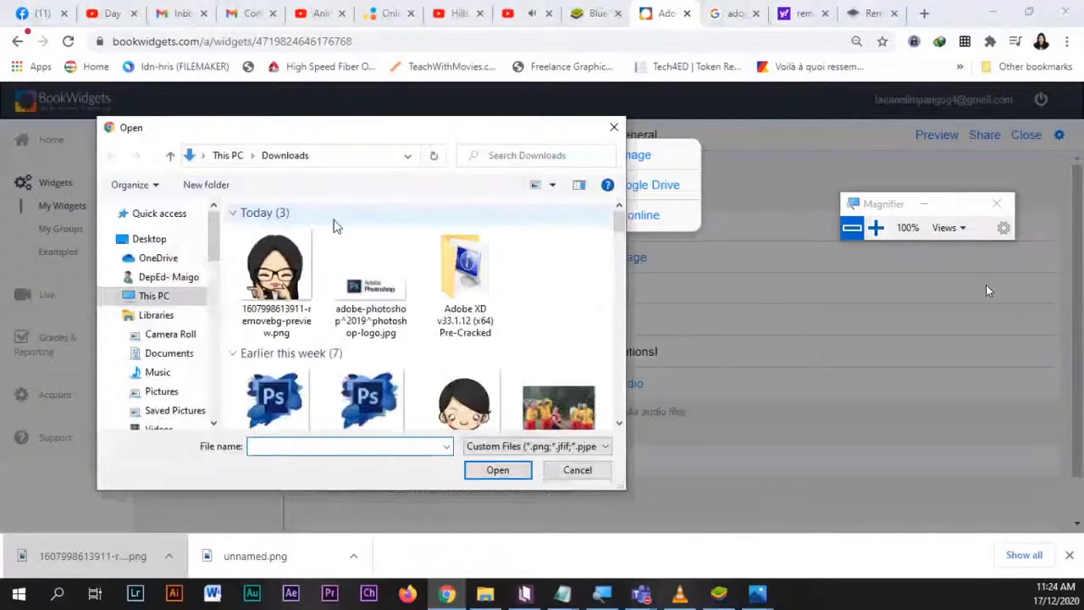
left_click(149, 240)
scroll(305, 356, "down", 2)
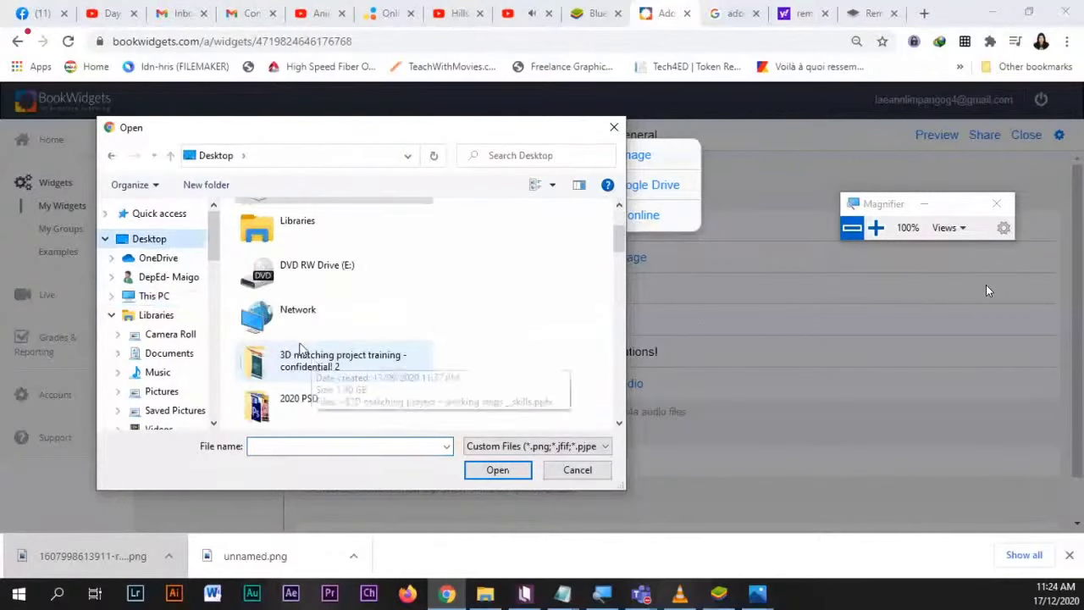
left_click(288, 313)
key("k")
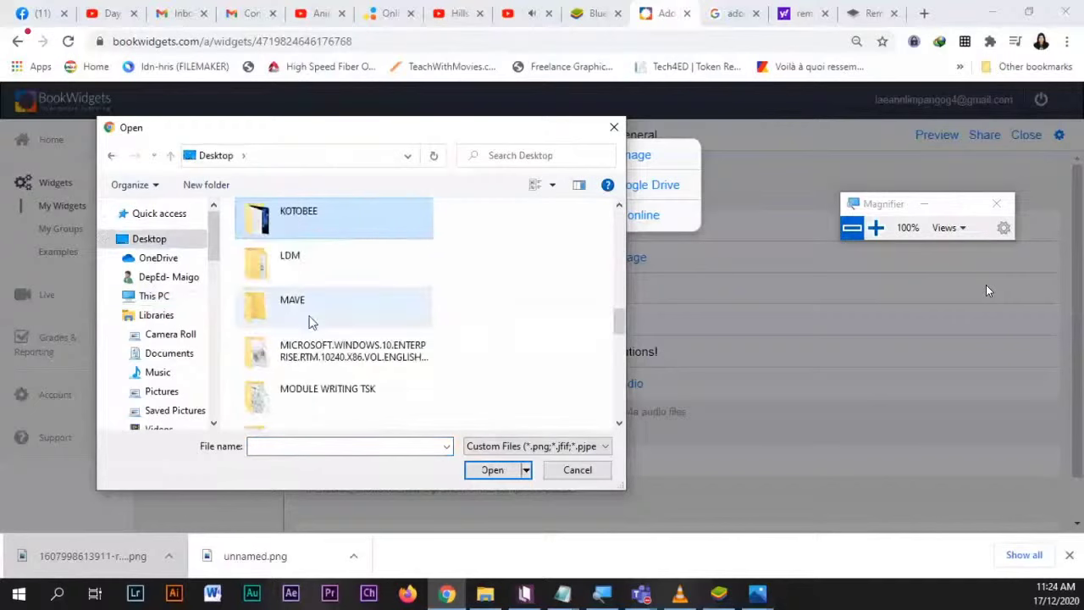
double_click(320, 229)
left_click(275, 317)
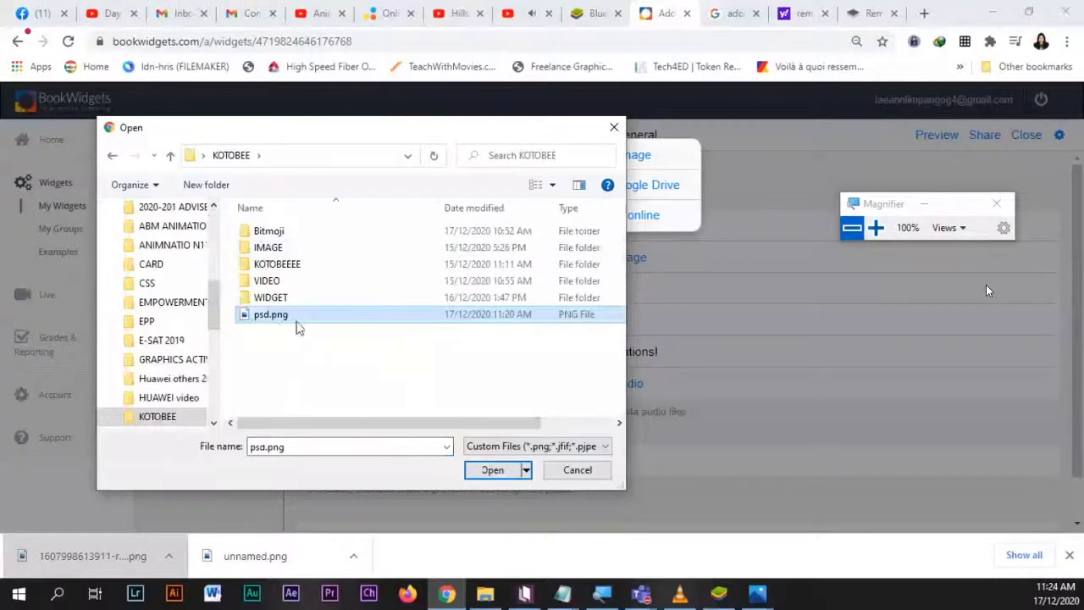
left_click(492, 471)
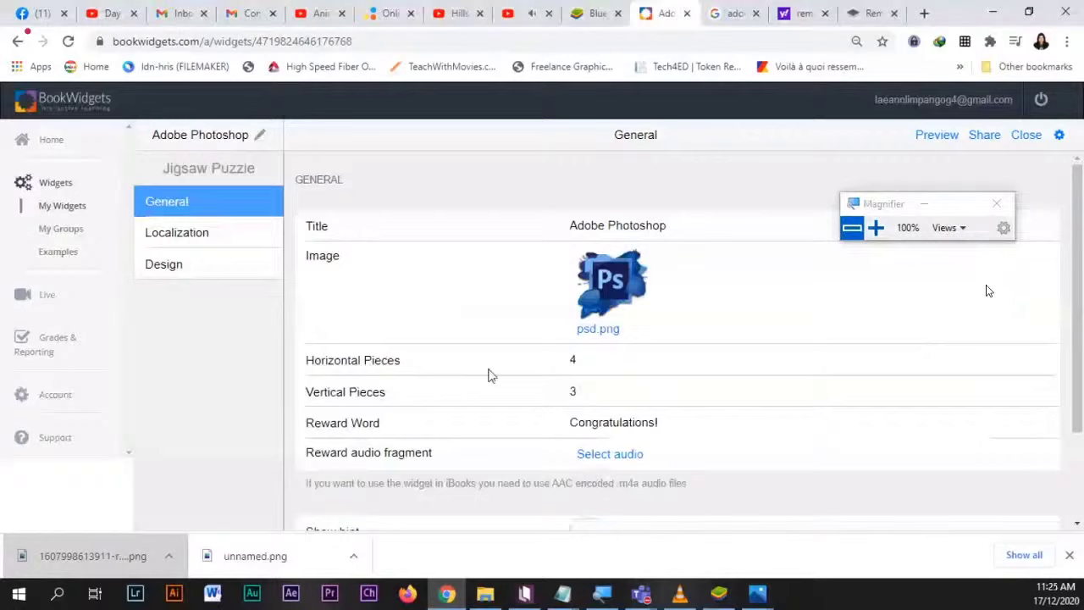
- Set Horizontal Pieces to 3 and preview the puzzle in the student view, moving a few pieces around
double_click(574, 361)
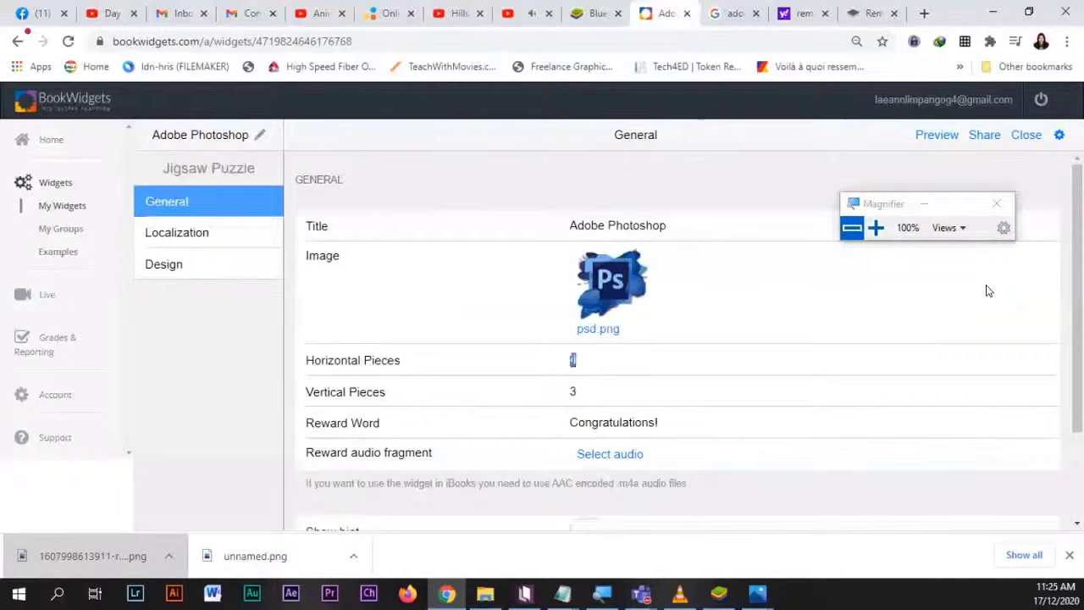
type("3")
left_click(940, 137)
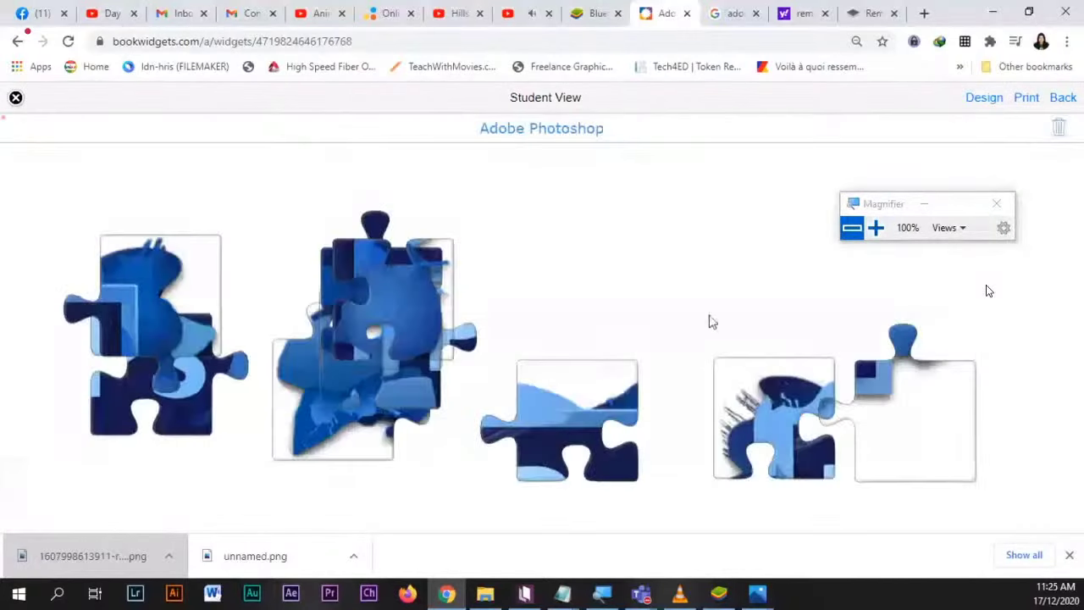
left_click_drag(406, 314, 387, 207)
left_click_drag(365, 354, 359, 405)
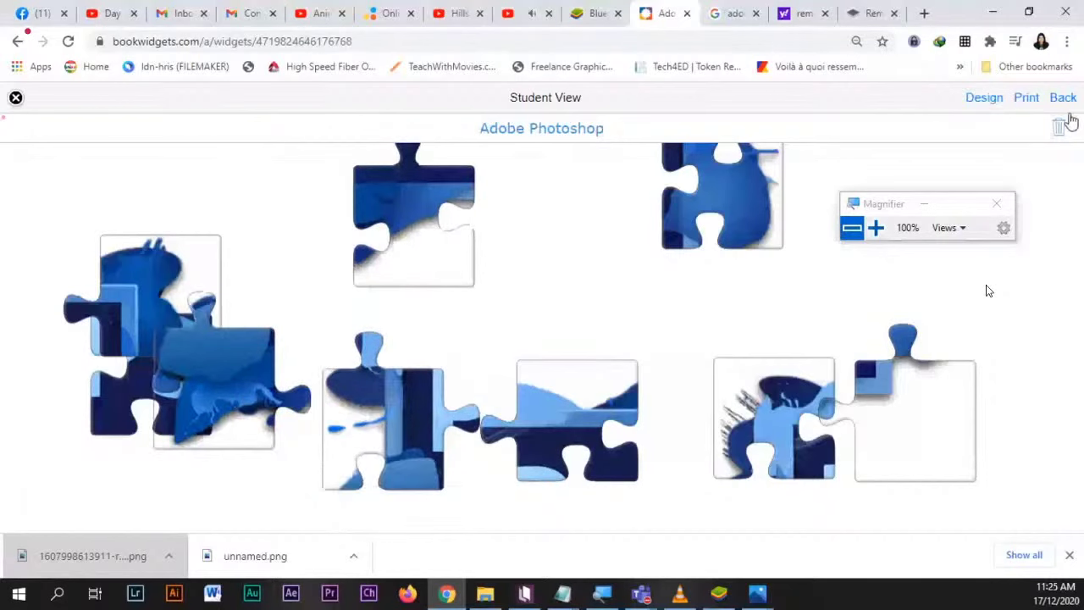
left_click(1064, 99)
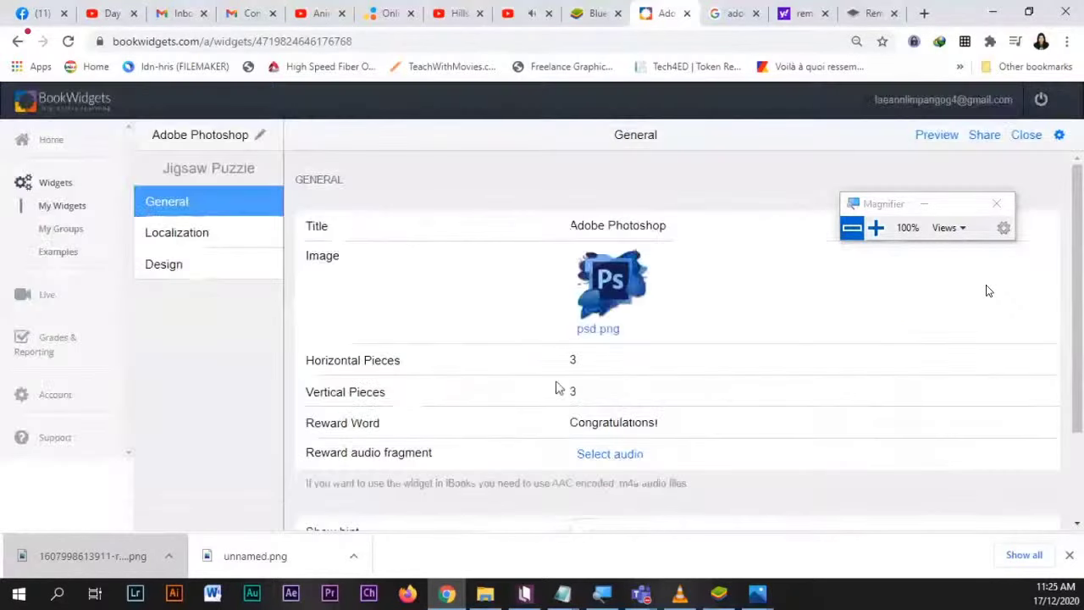
- Set both Horizontal Pieces and Vertical Pieces of the puzzle to 5
left_click_drag(581, 359, 567, 399)
type("55")
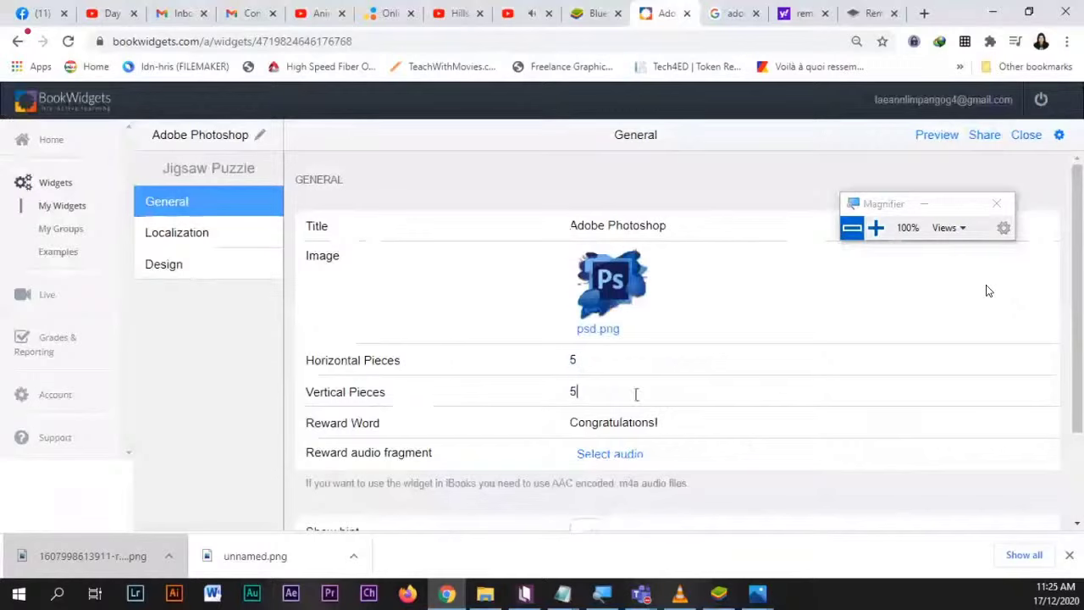
left_click_drag(585, 361, 567, 359)
left_click(598, 363)
key("BackSpace")
type("5")
left_click(576, 388)
- Set both Horizontal Pieces and Vertical Pieces of the puzzle to 3
double_click(583, 362)
type("1")
type("3")
double_click(572, 392)
type("3")
- Extend the puzzle's Reward Word to "Congratulations! You Gain 10 Points!"
scroll(673, 341, "down", 1)
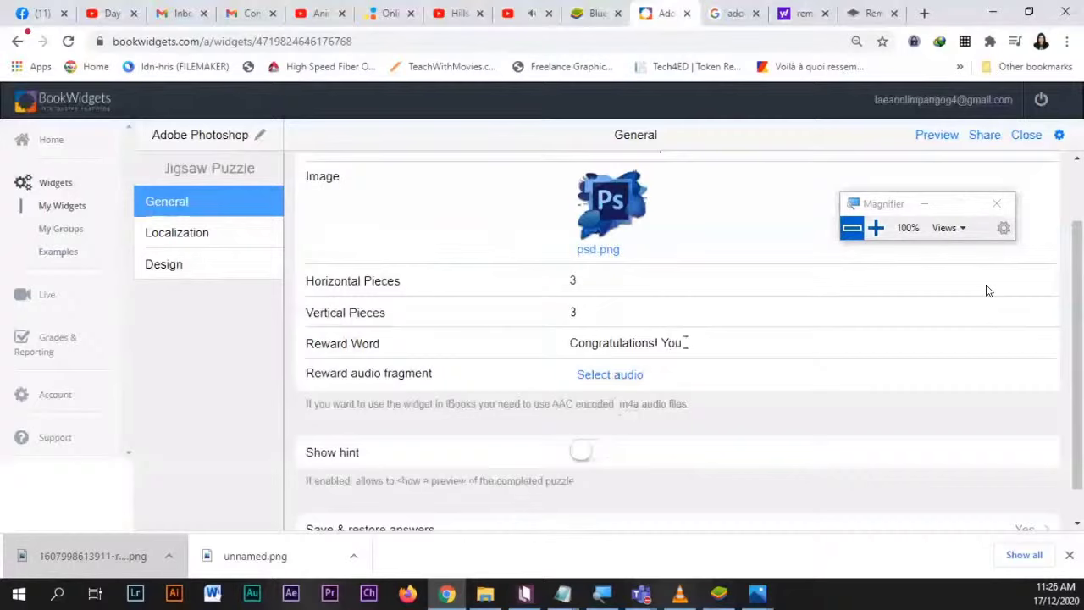
type("Gain 10 pOIN")
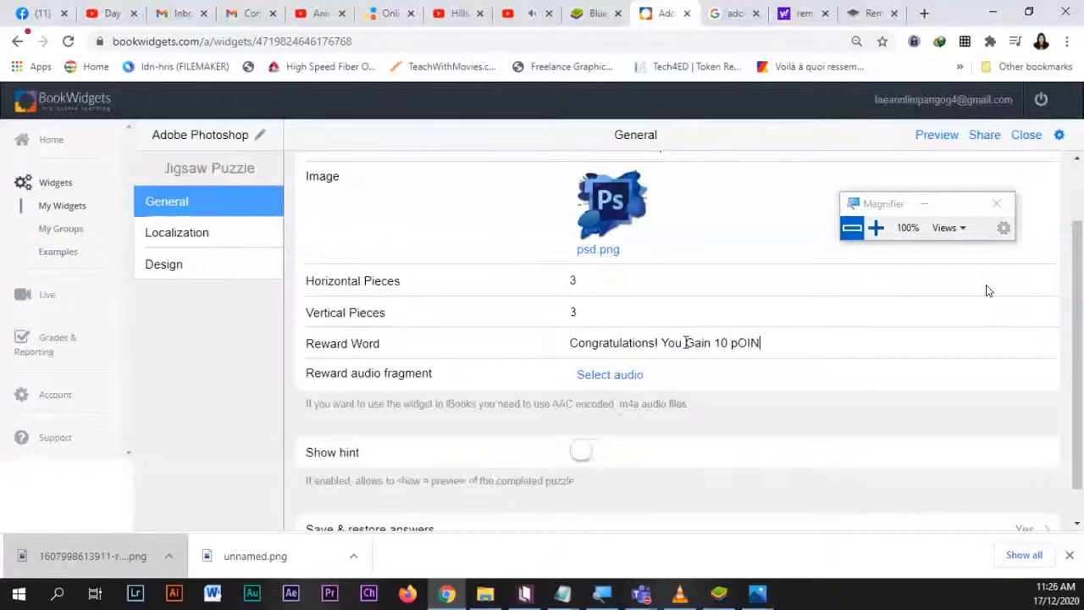
key("BackSpace")
key("BackSpace")
key("BackSpace")
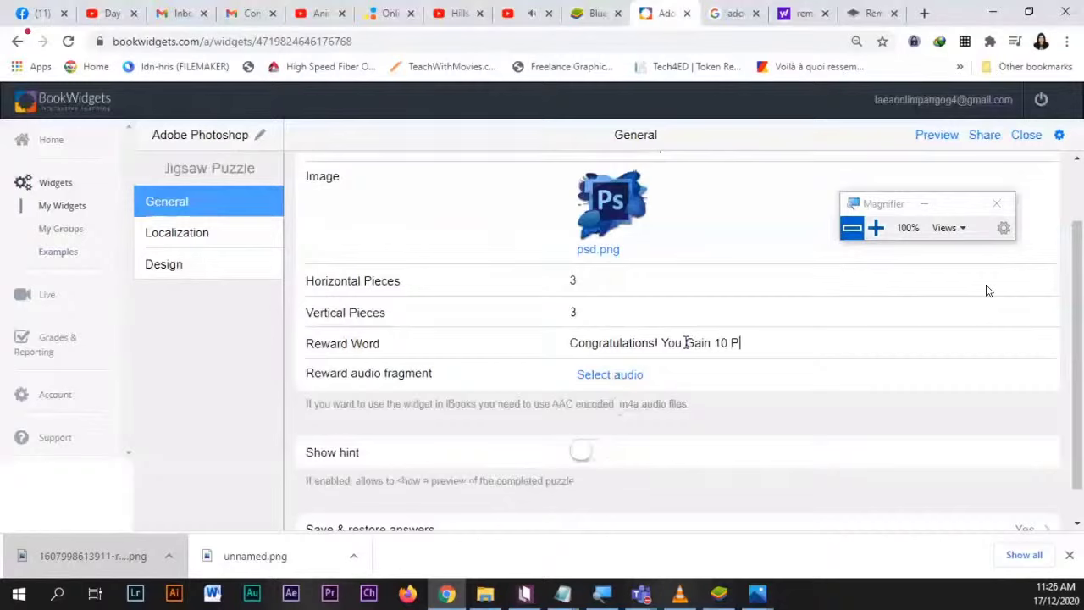
type("Points!")
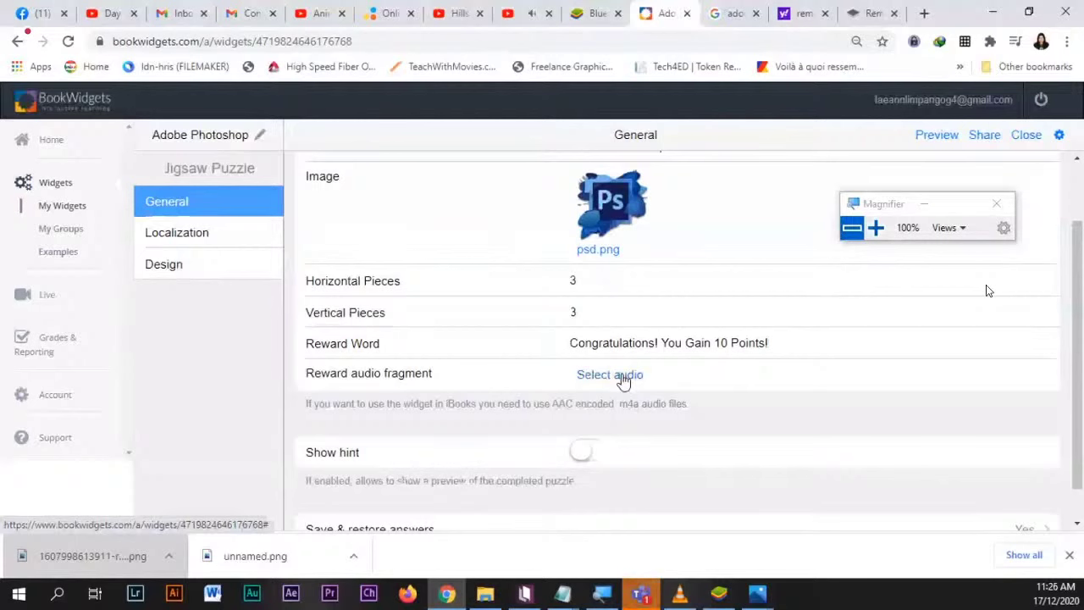
- Pause the Maroon 5 playlist video that is playing on YouTube
left_click(526, 12)
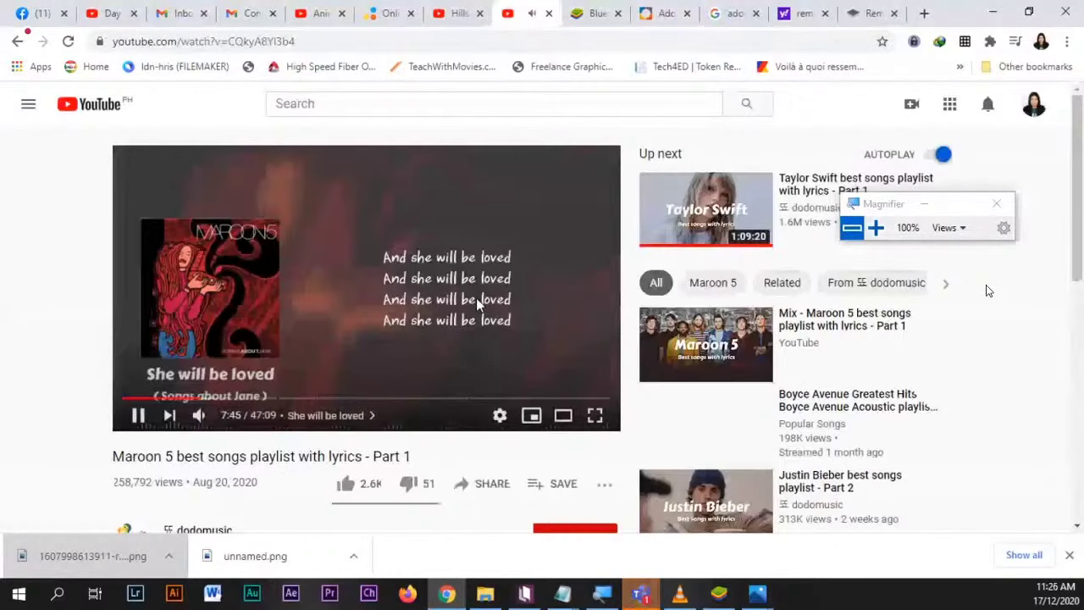
left_click(476, 297)
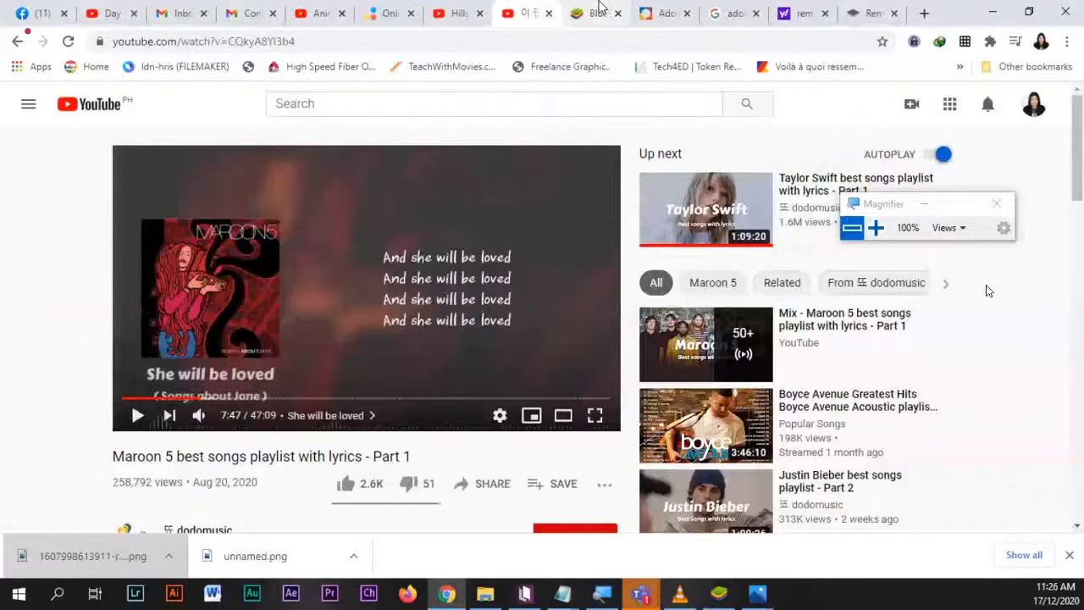
- Search Google for "audio recorder free" in a new browser tab and open the Online Voice Recorder website
left_click(599, 7)
key("ctrl+t")
left_click(415, 227)
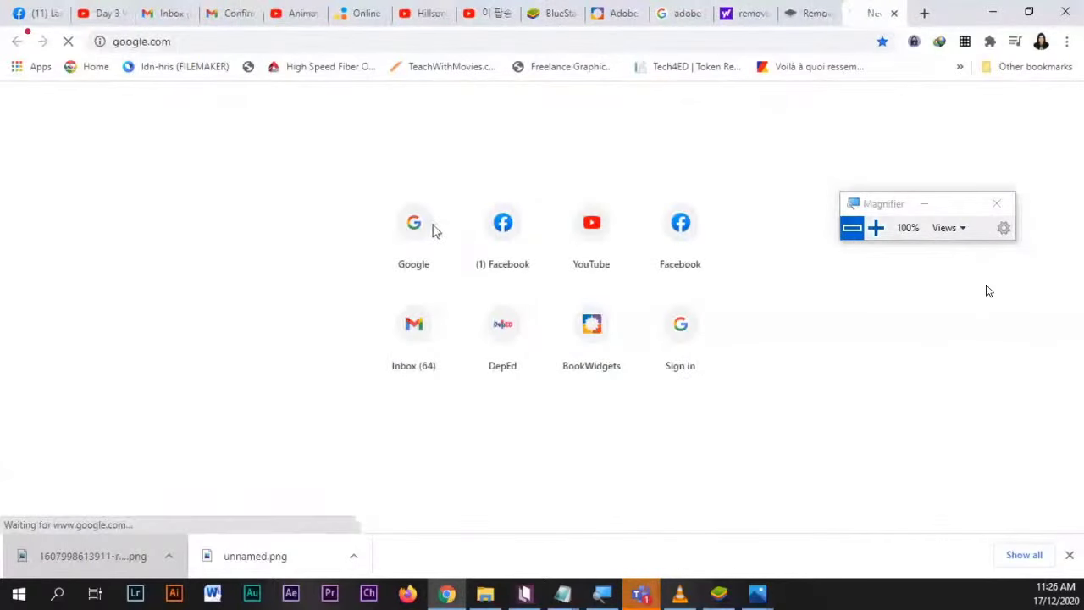
type("au")
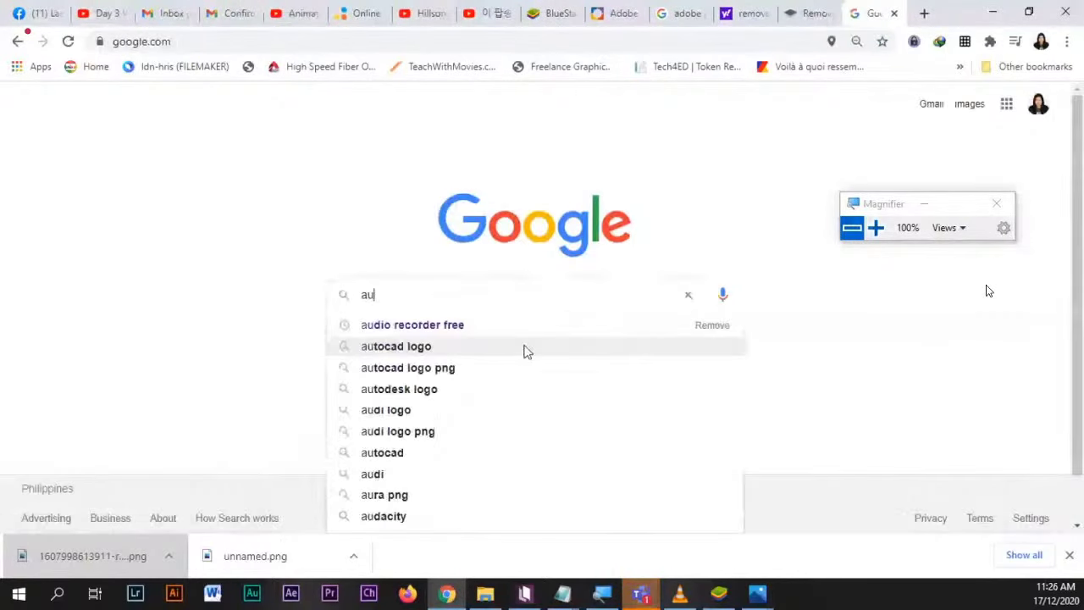
left_click(436, 329)
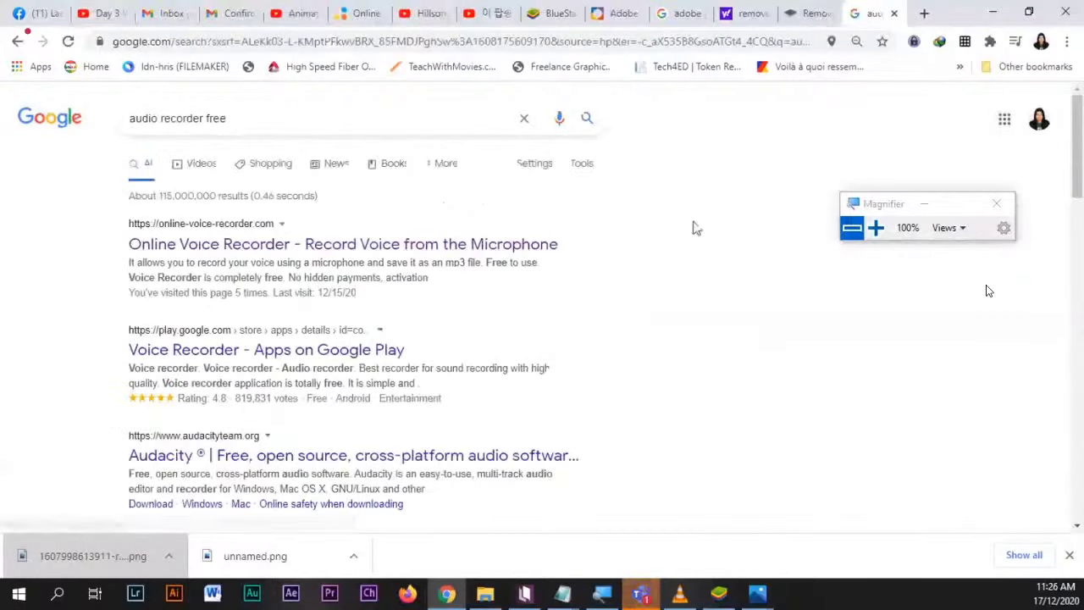
left_click(205, 252)
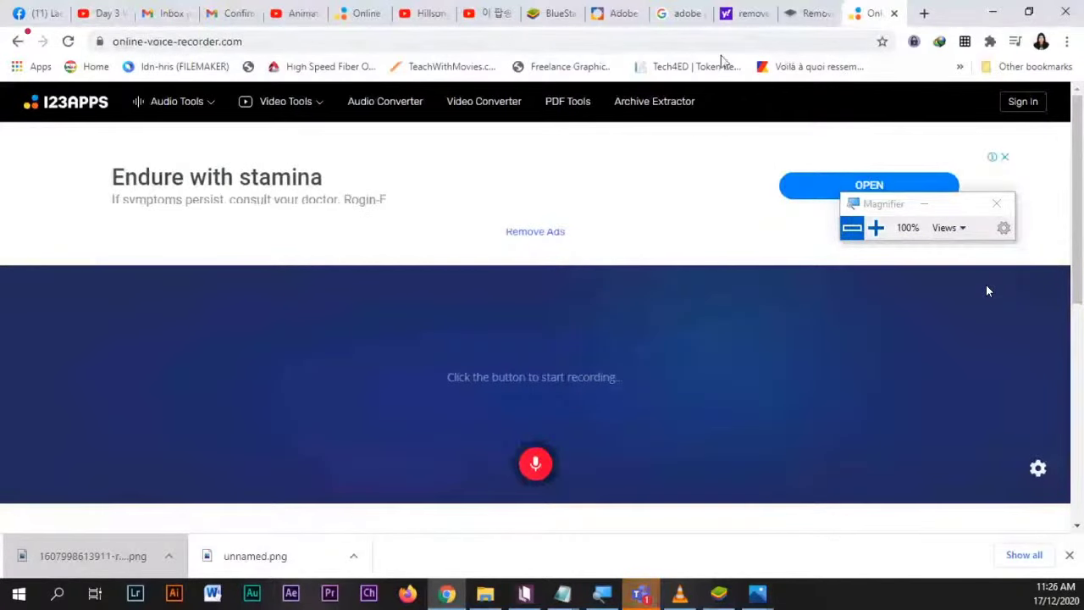
left_click(603, 9)
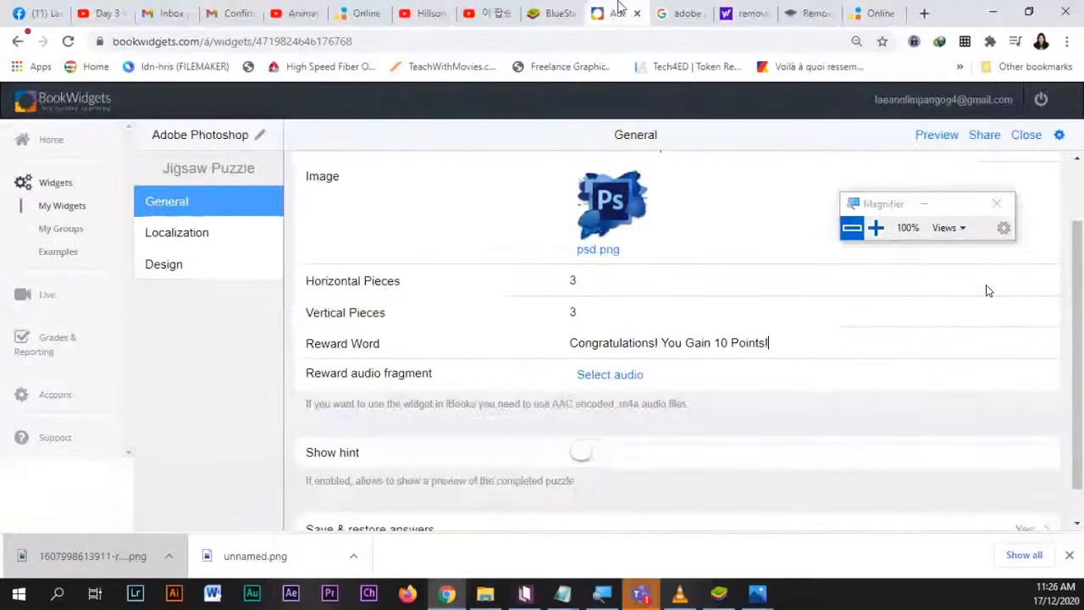
left_click(869, 11)
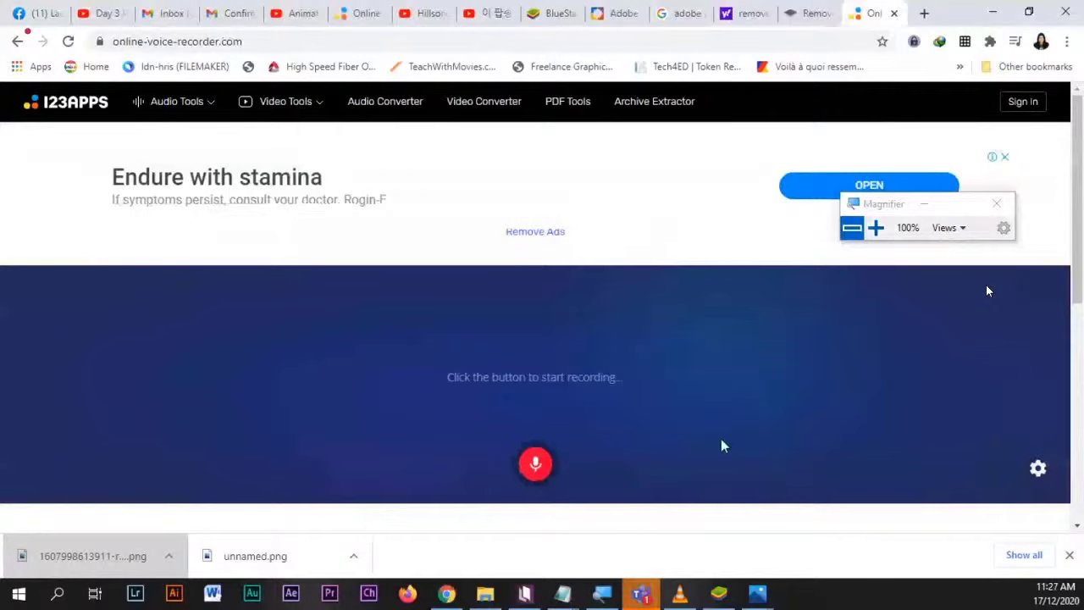
left_click_drag(883, 211, 901, 153)
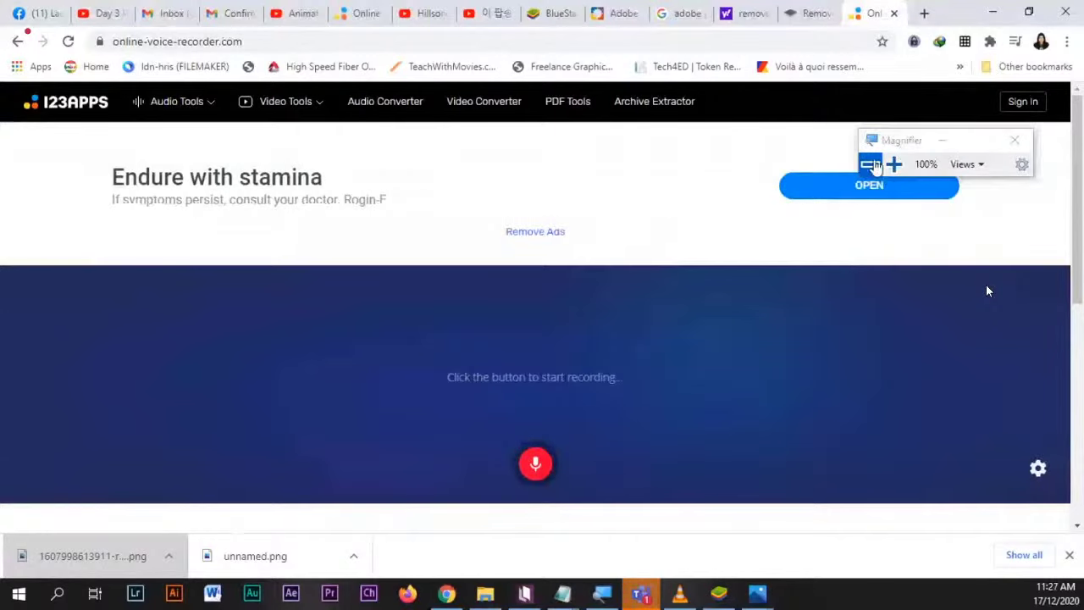
left_click(536, 466)
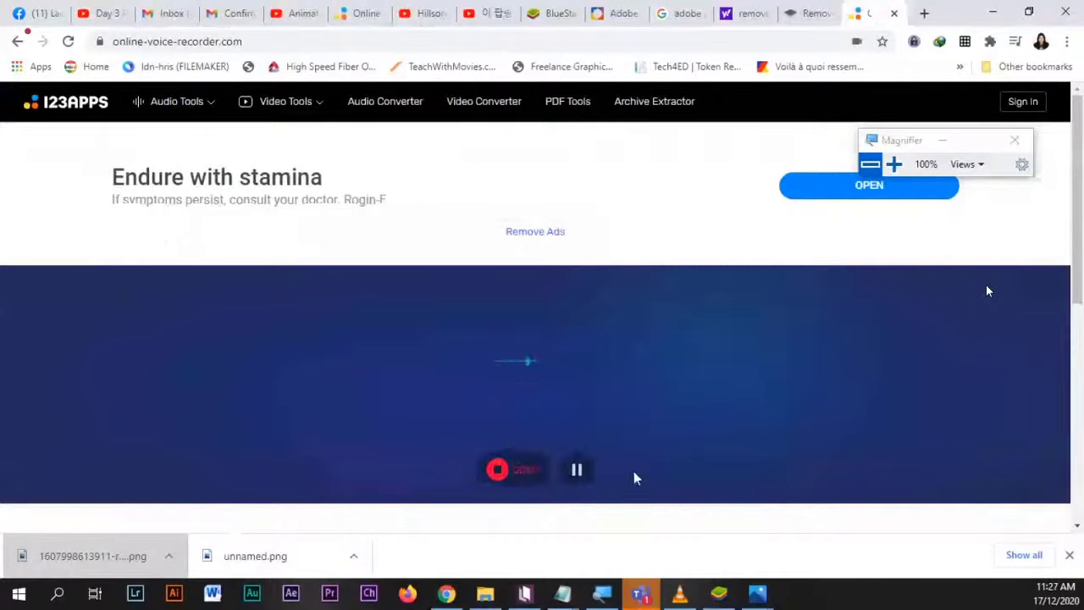
left_click(498, 472)
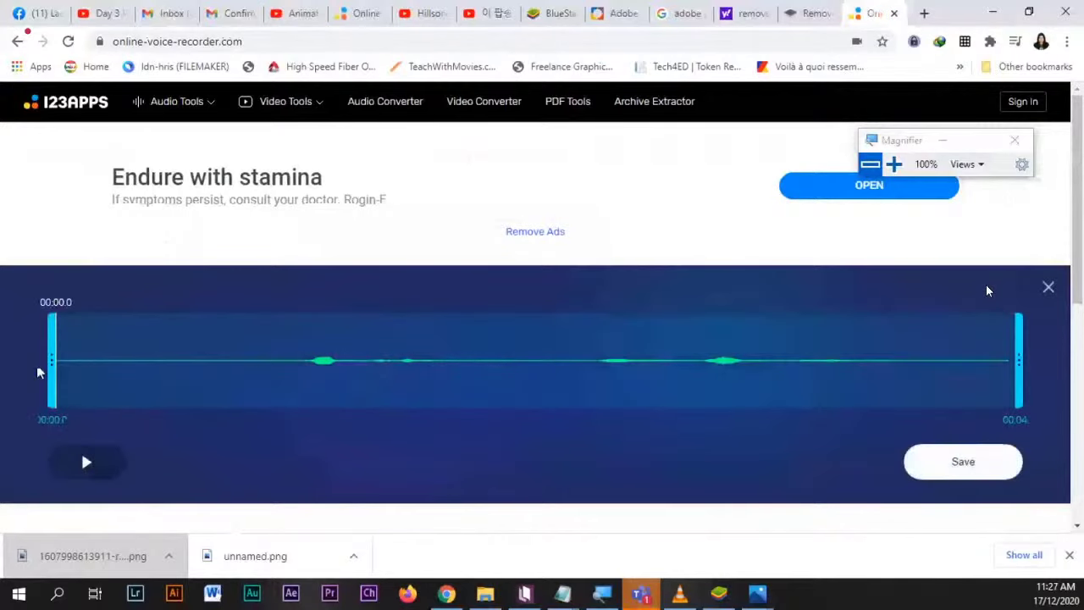
left_click_drag(36, 364, 307, 358)
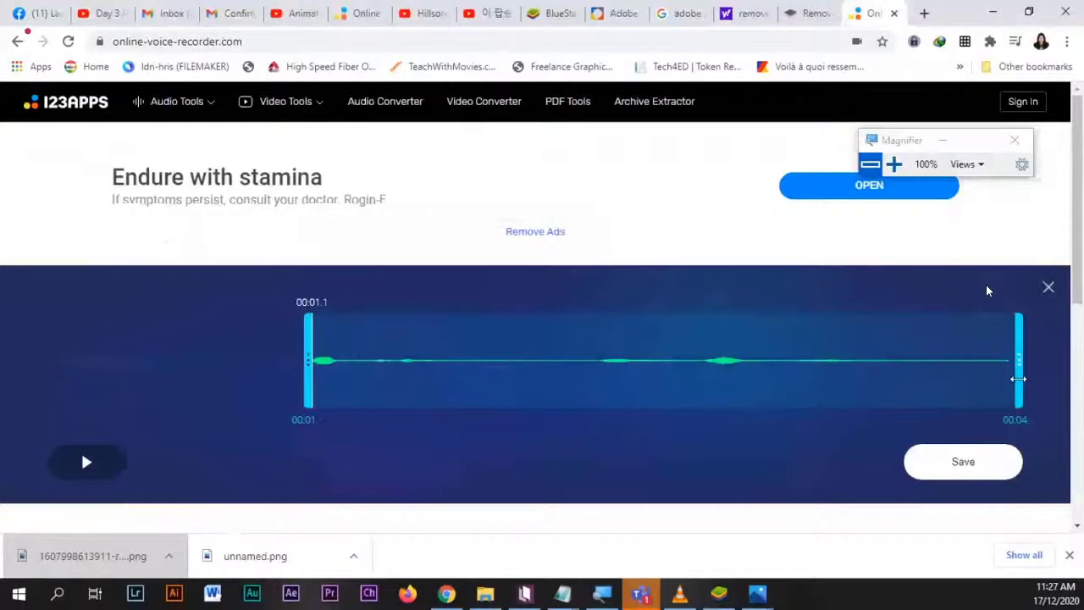
left_click_drag(1018, 378, 1010, 381)
left_click(88, 465)
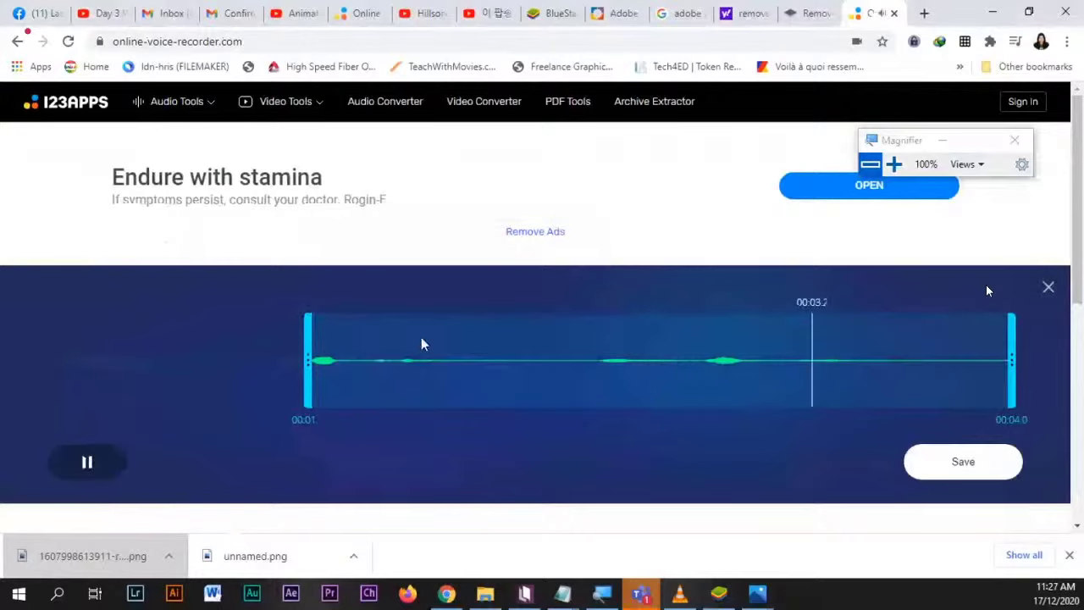
left_click(86, 464)
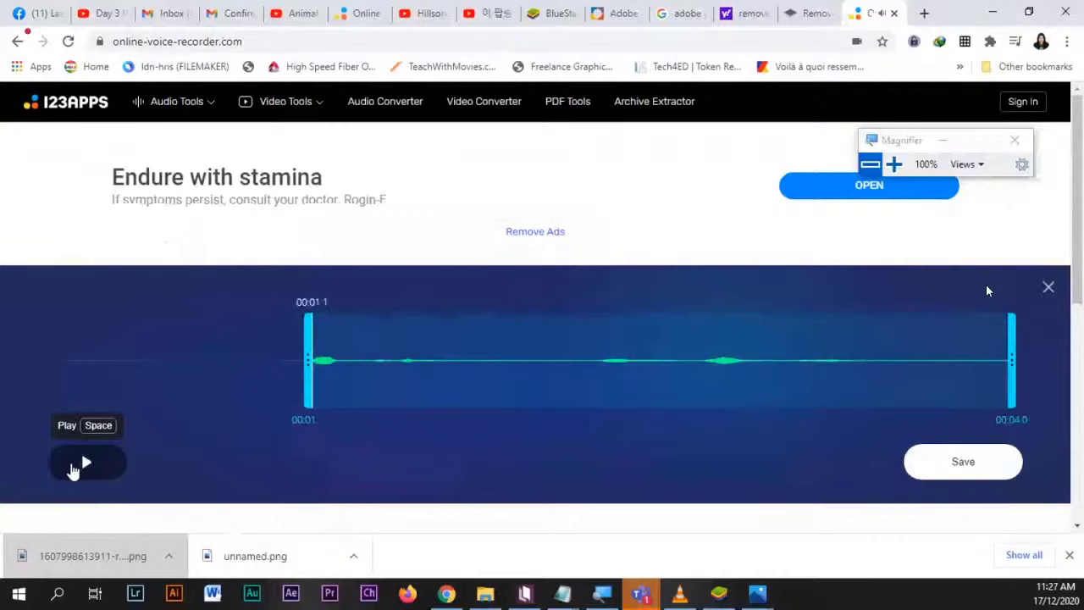
left_click(78, 478)
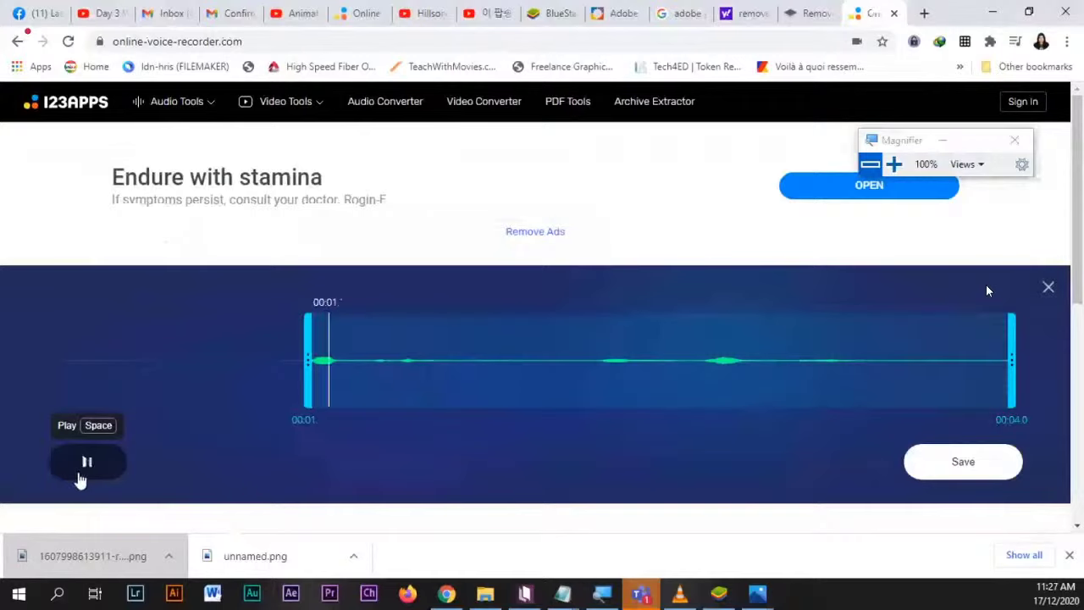
left_click(1050, 289)
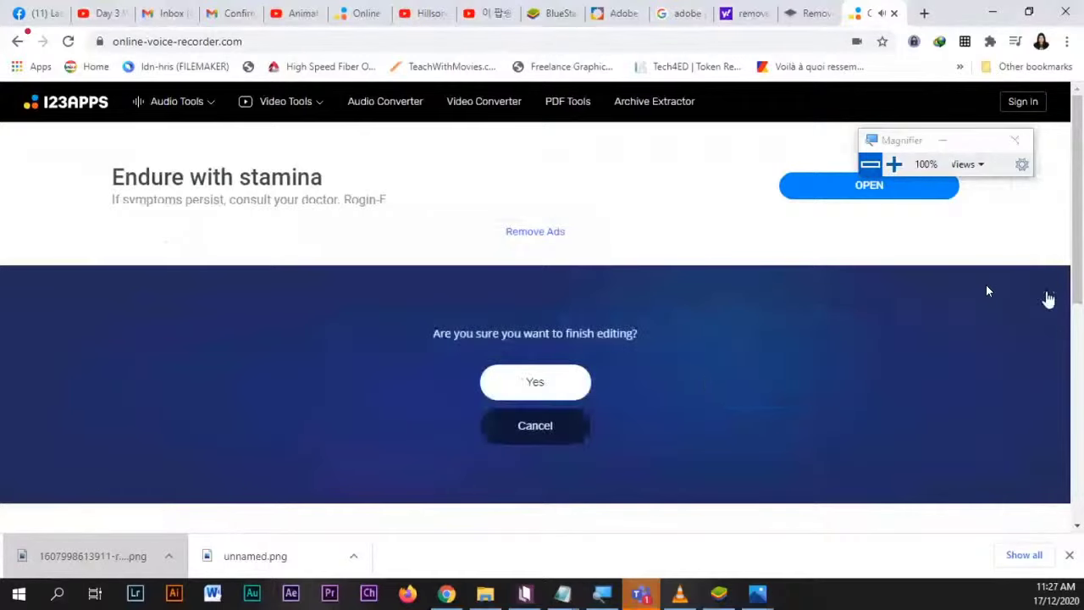
left_click(541, 383)
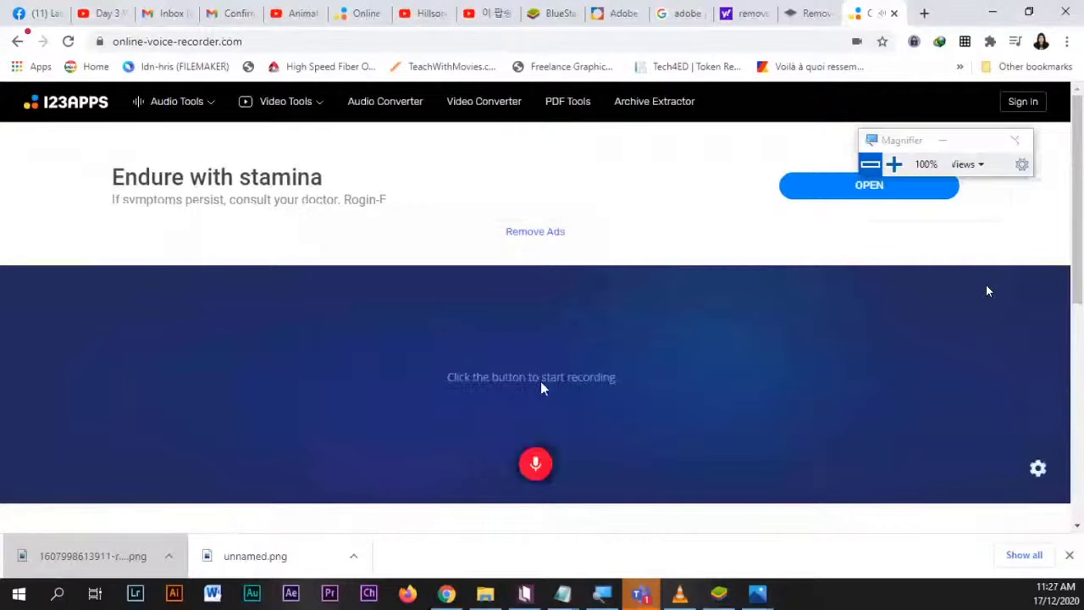
- Record a new voice clip, preview it, and trim it to run from about 00:00.1 to 00:02.7
left_click(535, 468)
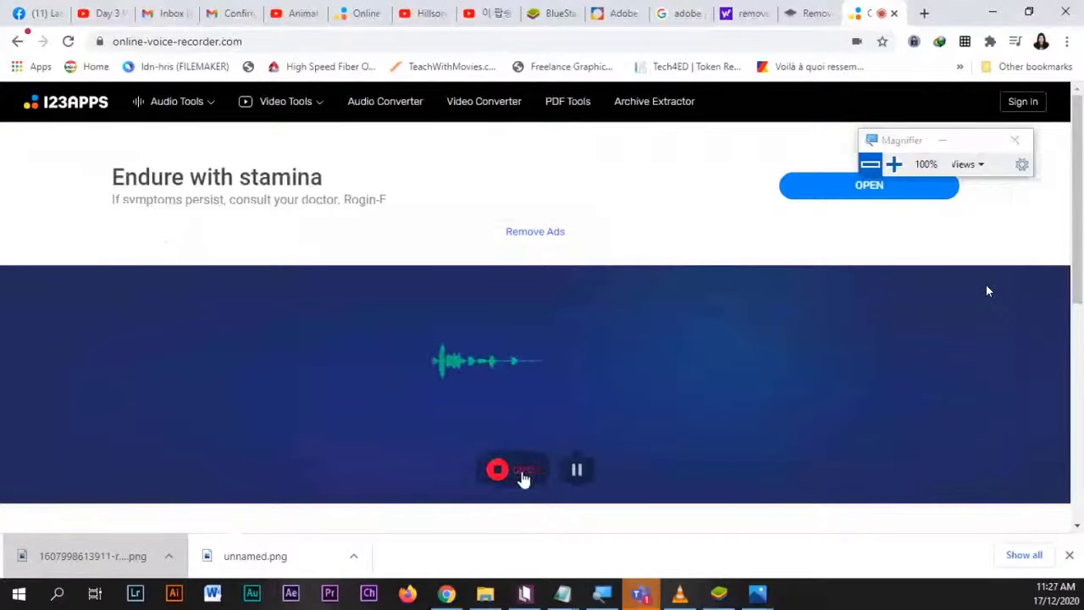
left_click(521, 479)
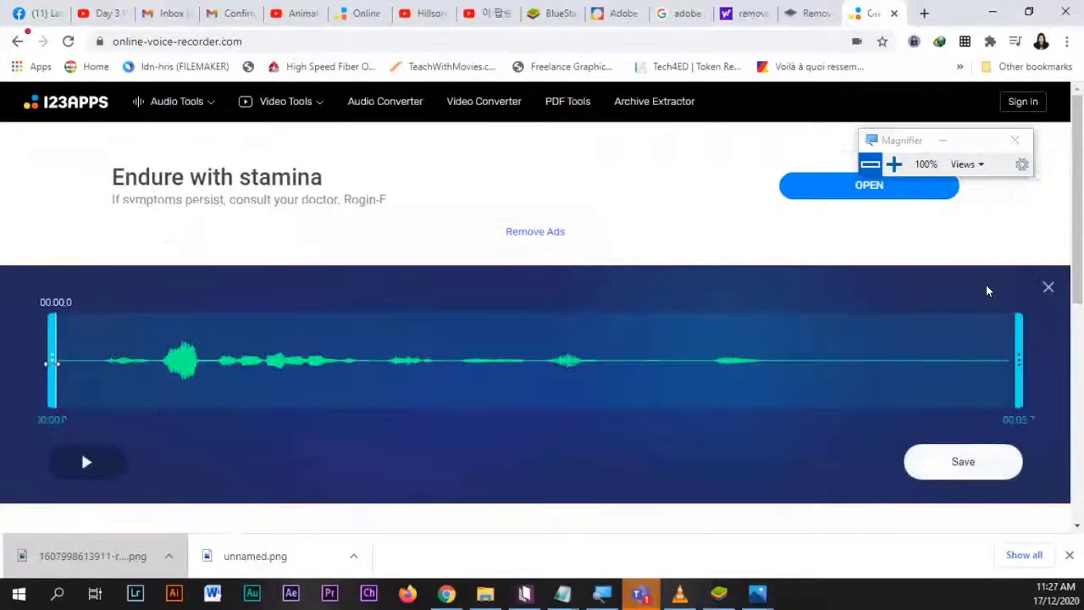
left_click_drag(51, 361, 95, 360)
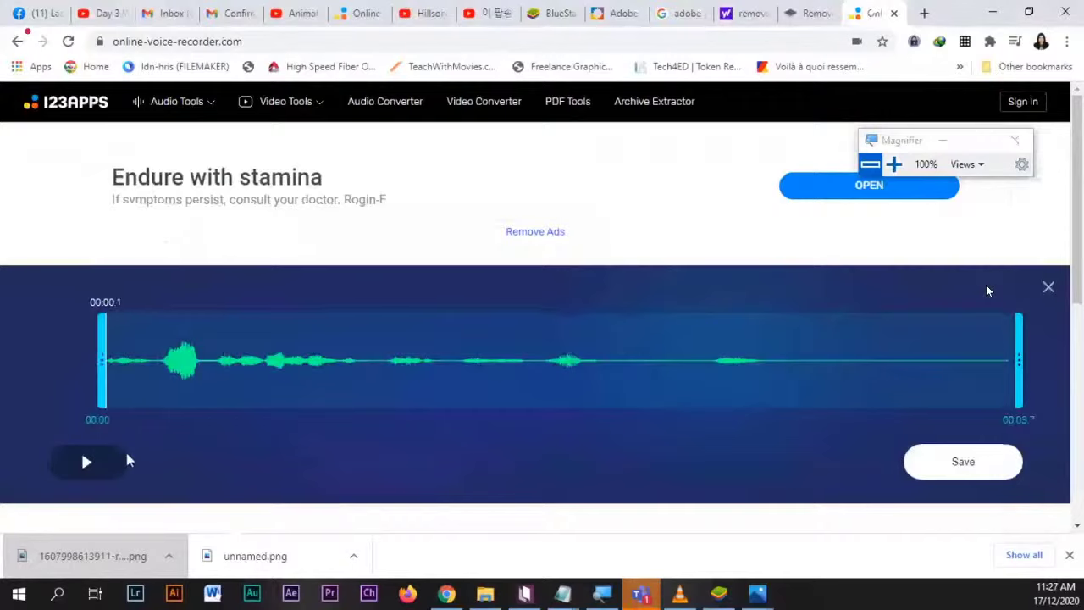
left_click(104, 468)
left_click_drag(1029, 366, 759, 359)
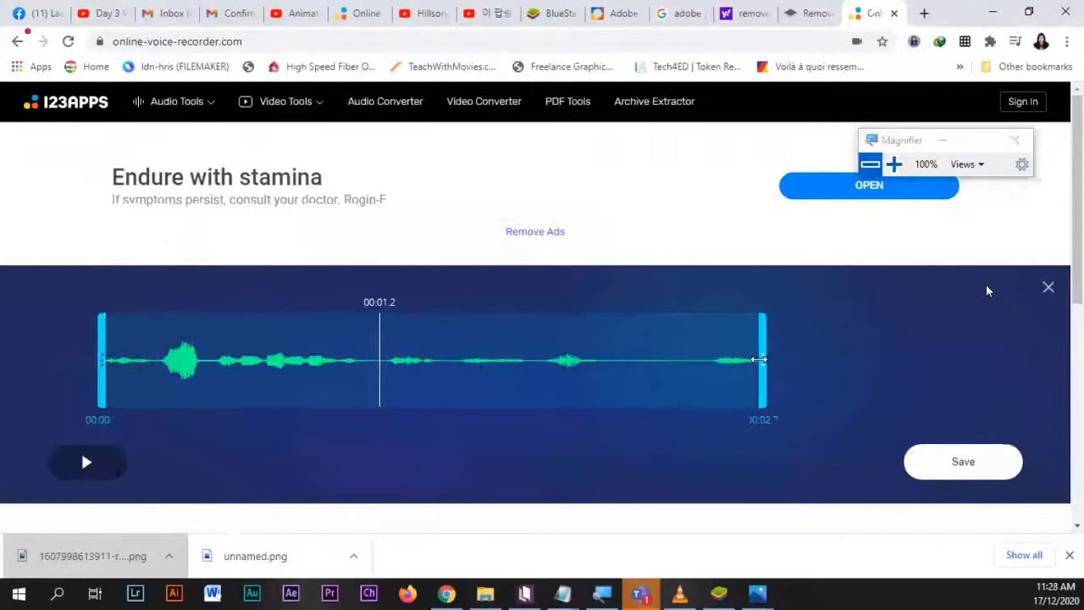
- Try to save the trimmed voice recording from Online Voice Recorder, repeating the save when nothing is downloaded
left_click(981, 471)
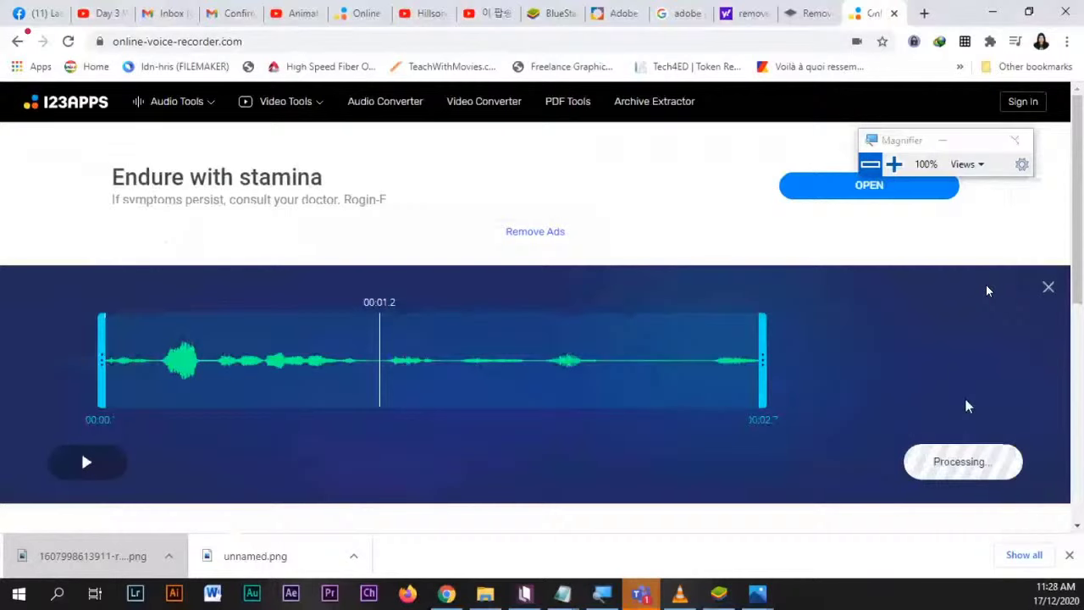
left_click(970, 468)
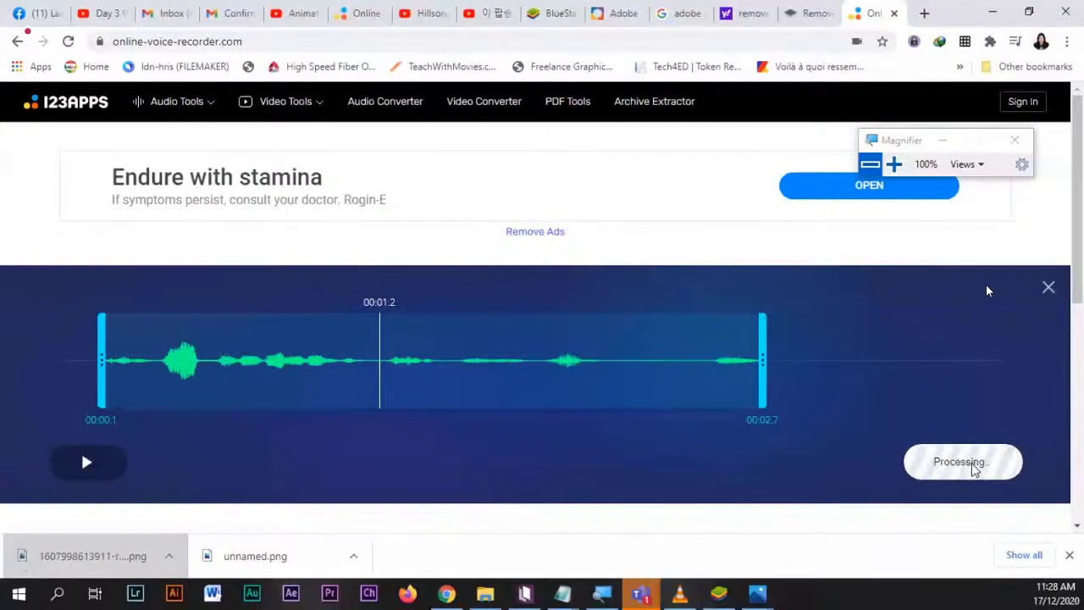
scroll(829, 442, "down", 1)
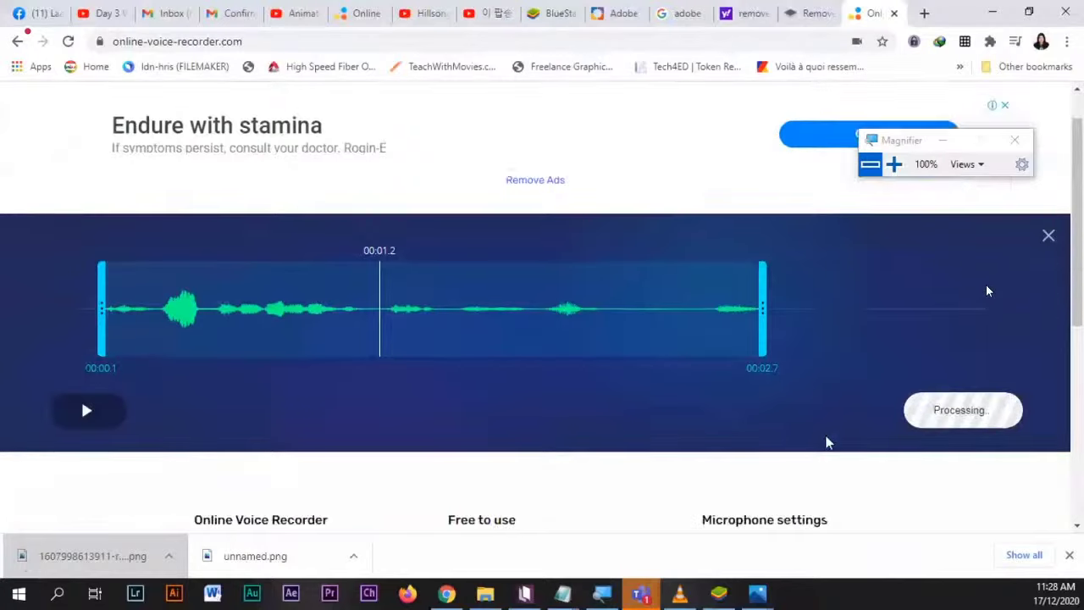
scroll(826, 443, "down", 2)
scroll(826, 443, "up", 3)
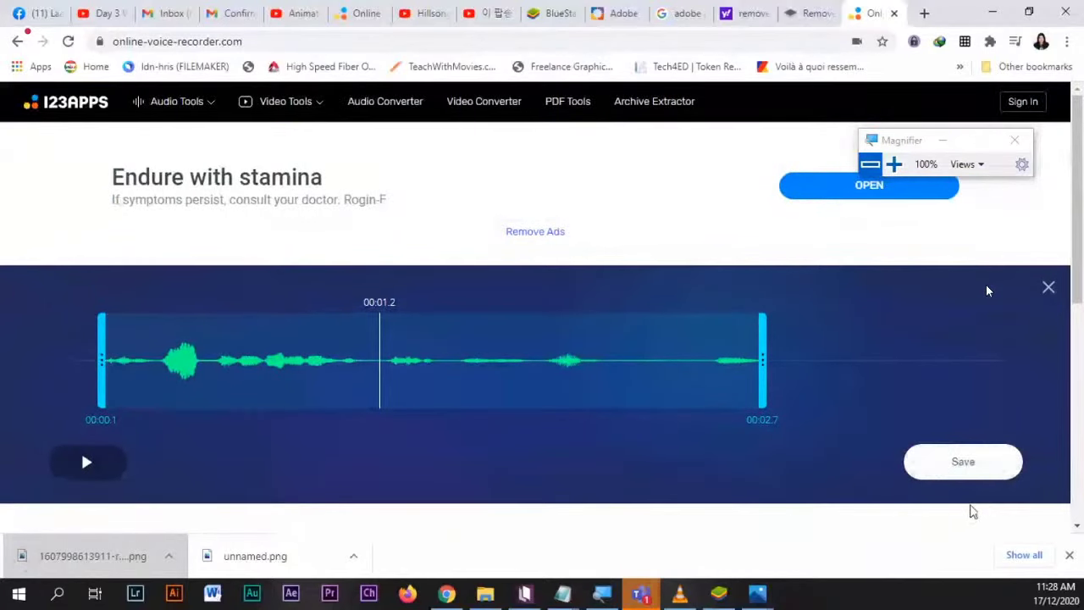
left_click(968, 465)
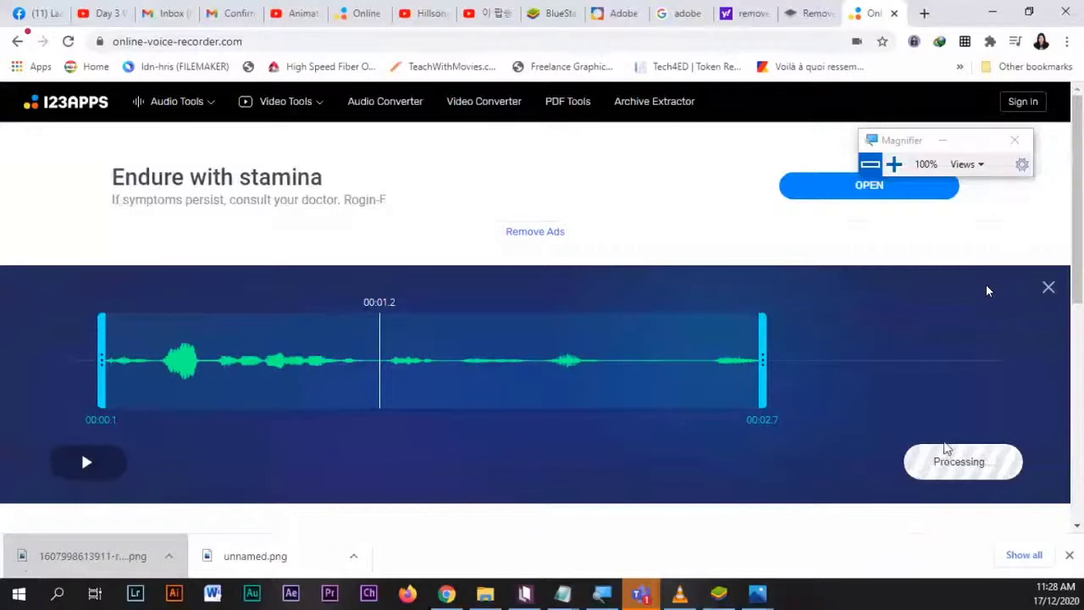
scroll(947, 449, "down", 1)
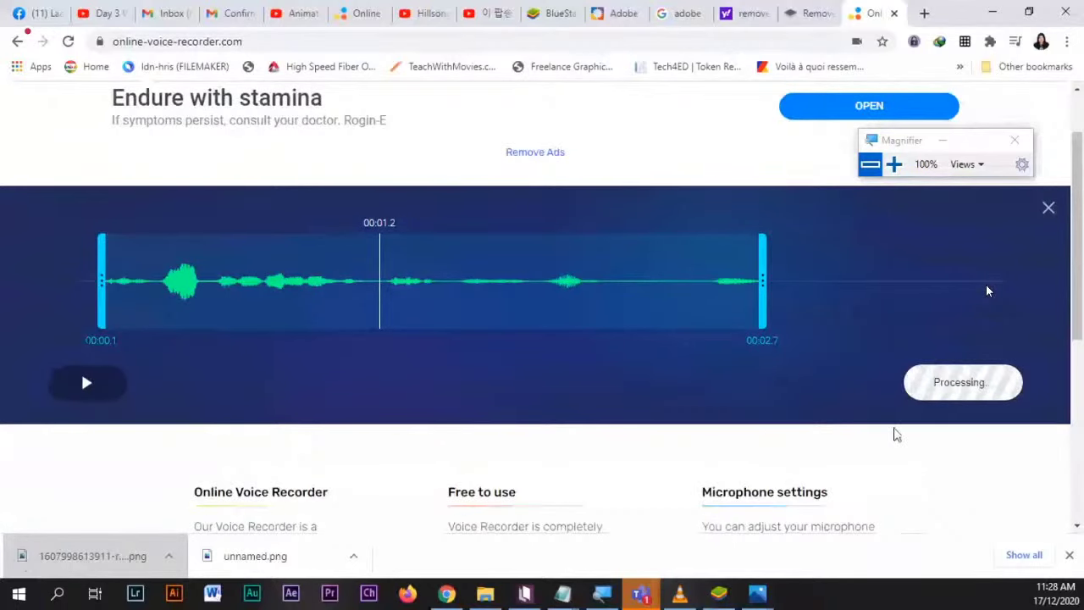
left_click(986, 382)
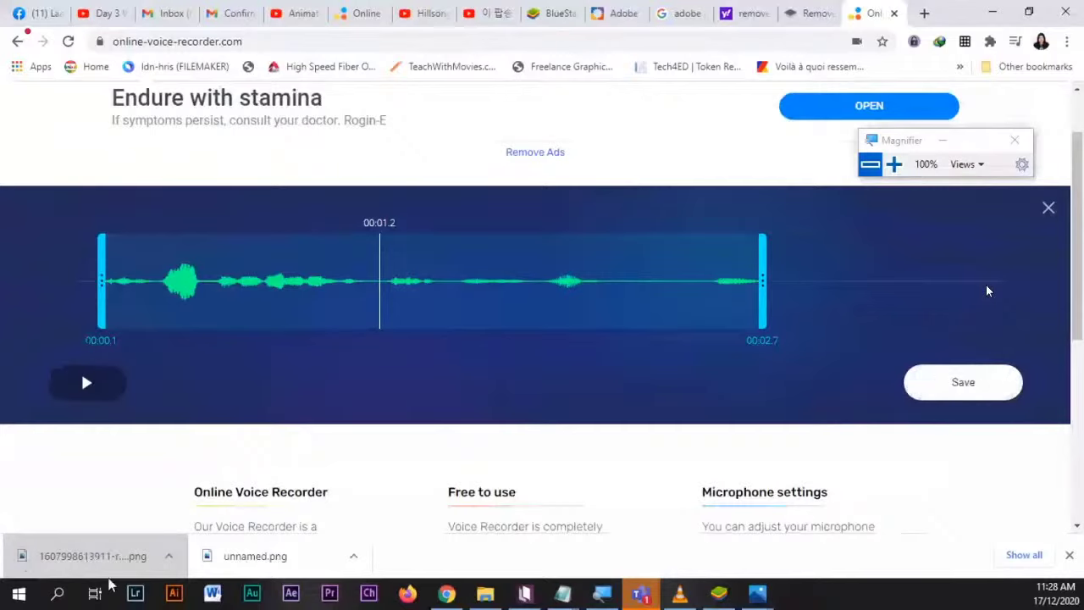
left_click(977, 382)
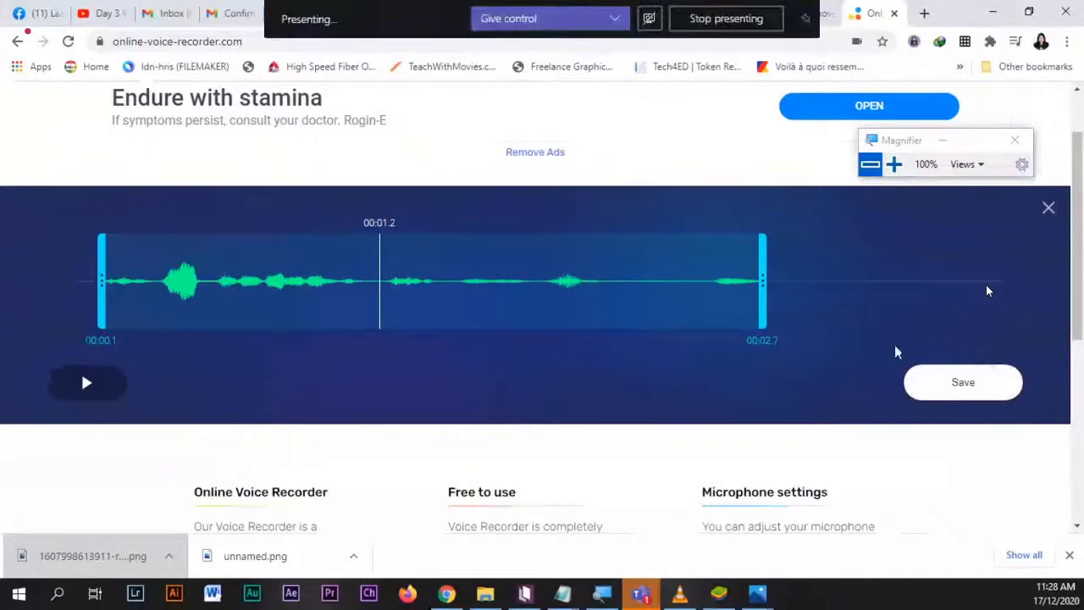
left_click(976, 387)
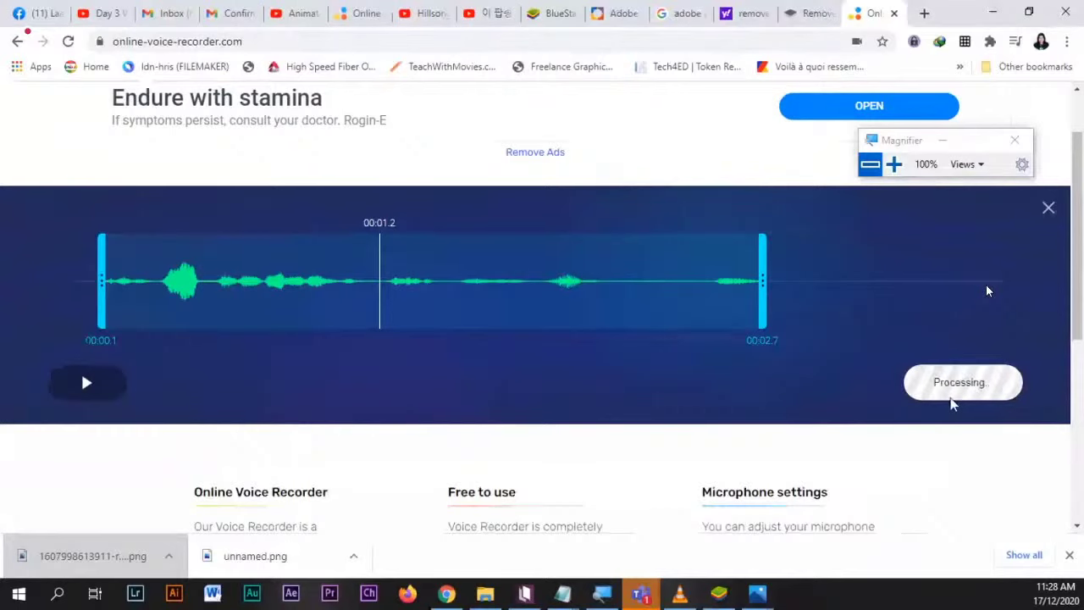
scroll(932, 449, "up", 1)
scroll(918, 496, "down", 2)
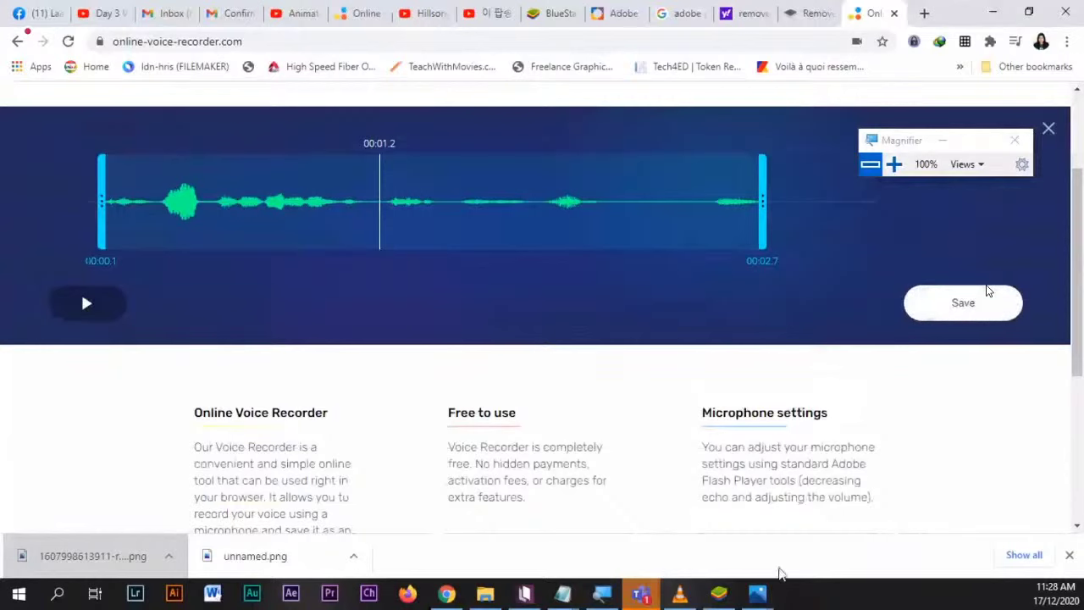
scroll(987, 291, "up", 2)
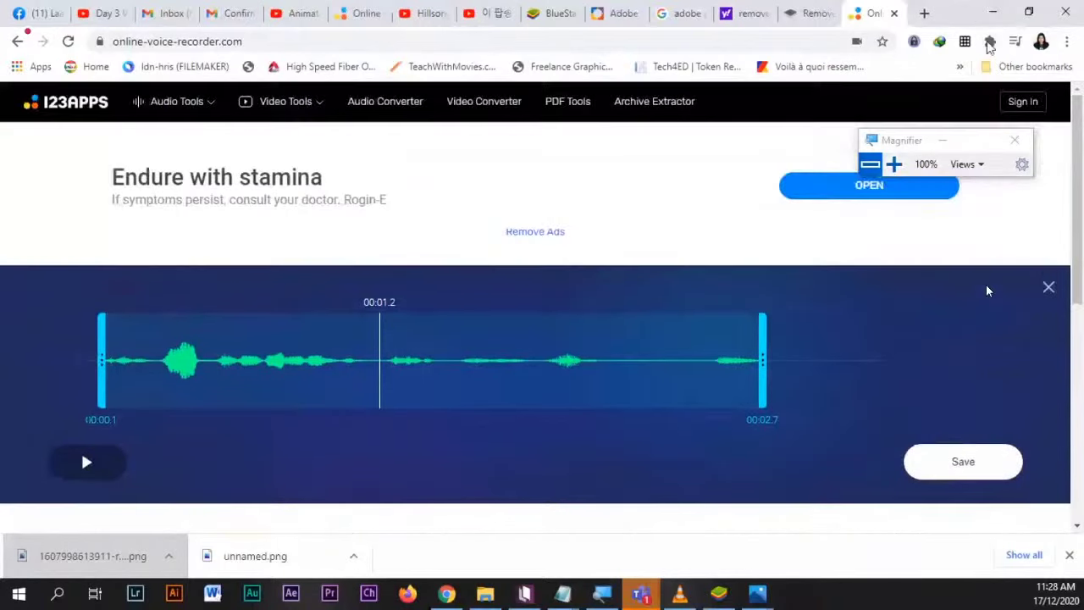
- Switch to File Explorer, open the Recycle Bin, and display its files as large icons
left_click(995, 12)
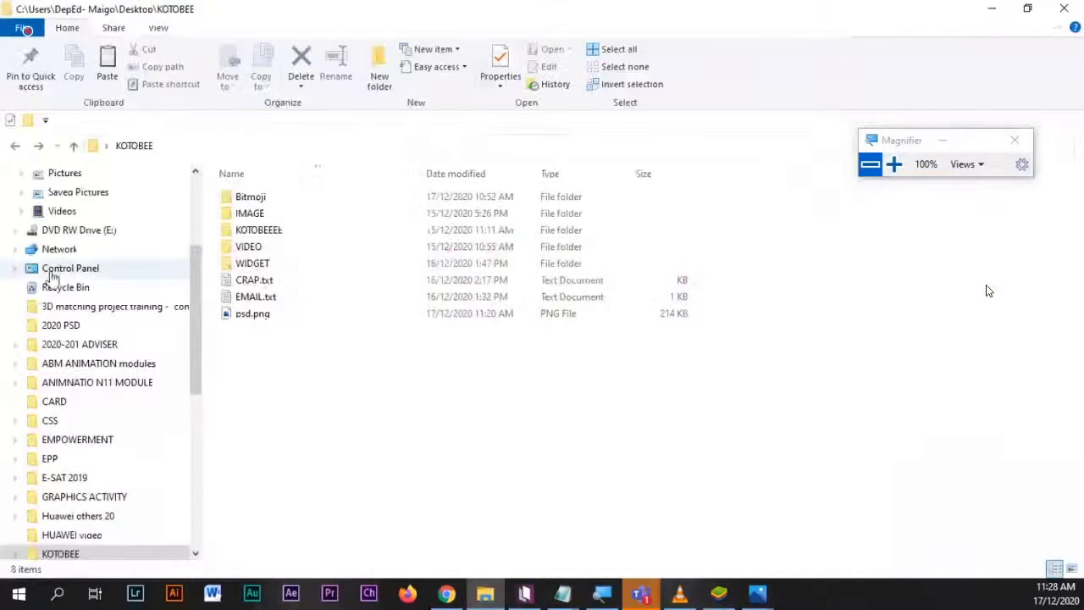
scroll(93, 313, "up", 3)
scroll(150, 457, "up", 2)
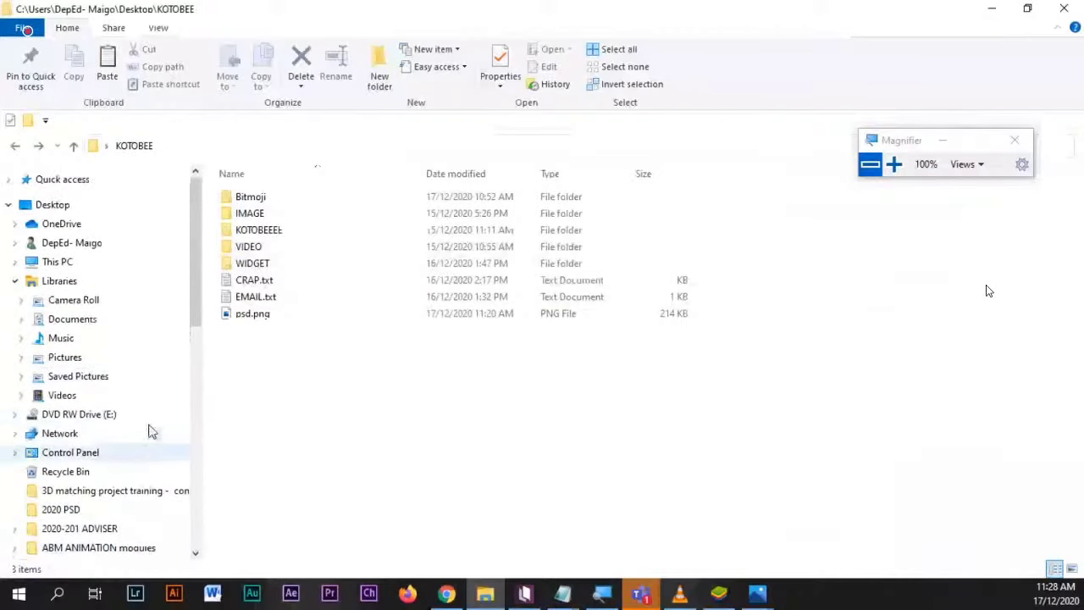
scroll(140, 414, "down", 1)
left_click(67, 446)
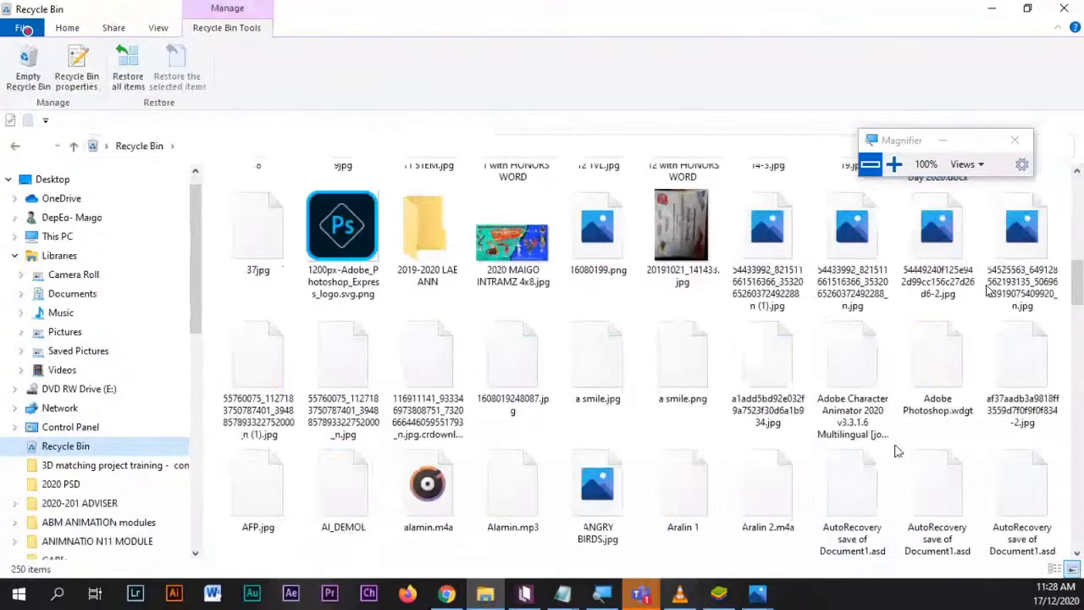
left_click(158, 28)
left_click(190, 51)
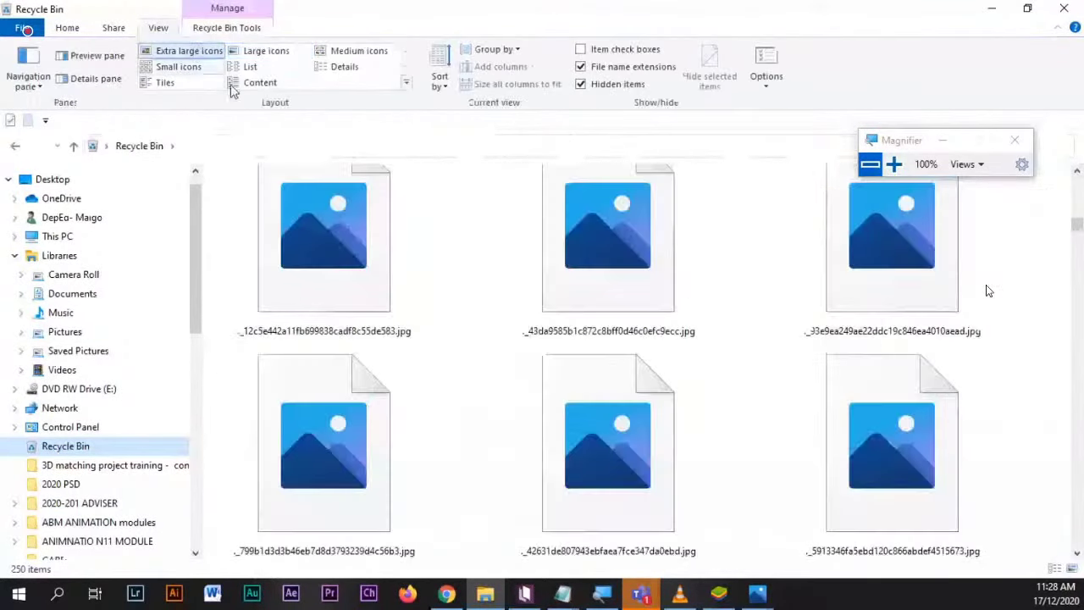
left_click(273, 53)
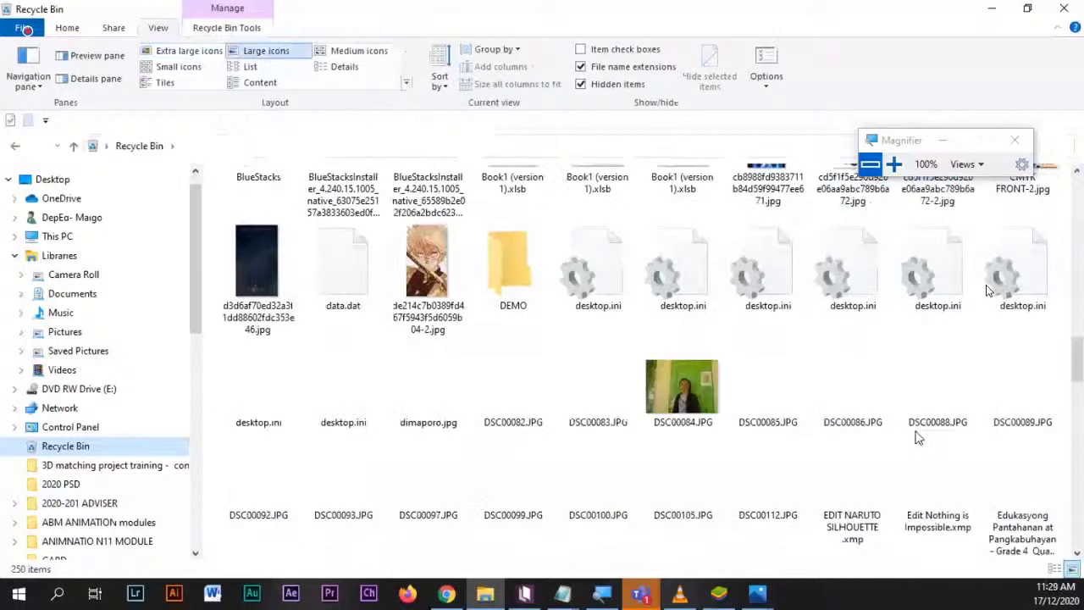
- Find Record (online-voice-recorder.com) (3).mp3 in the Recycle Bin, restore it to its original folder, and close its properties
scroll(917, 436, "down", 15)
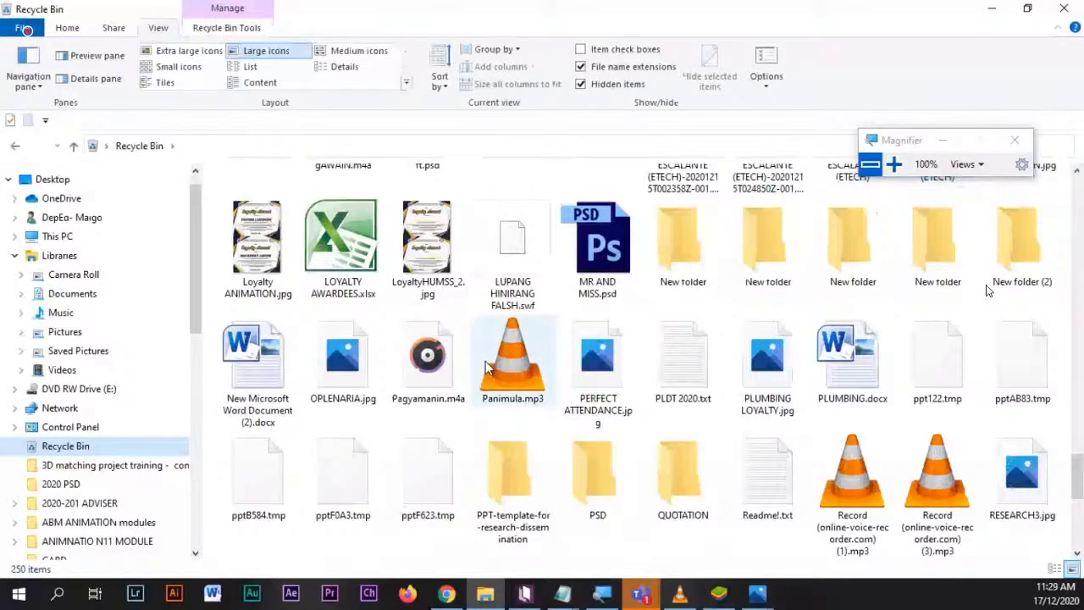
double_click(937, 479)
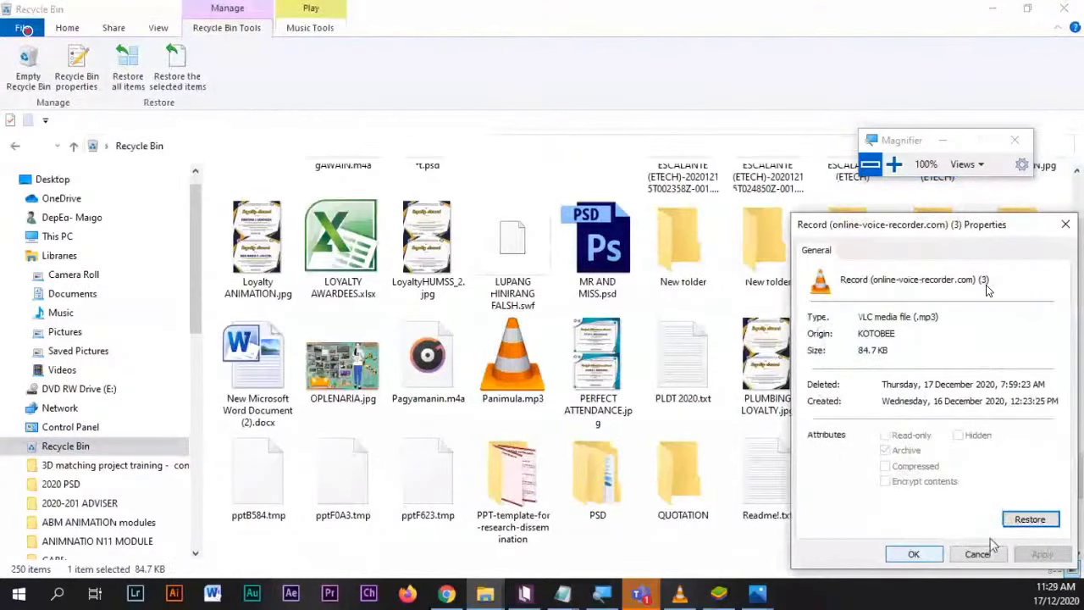
left_click(926, 557)
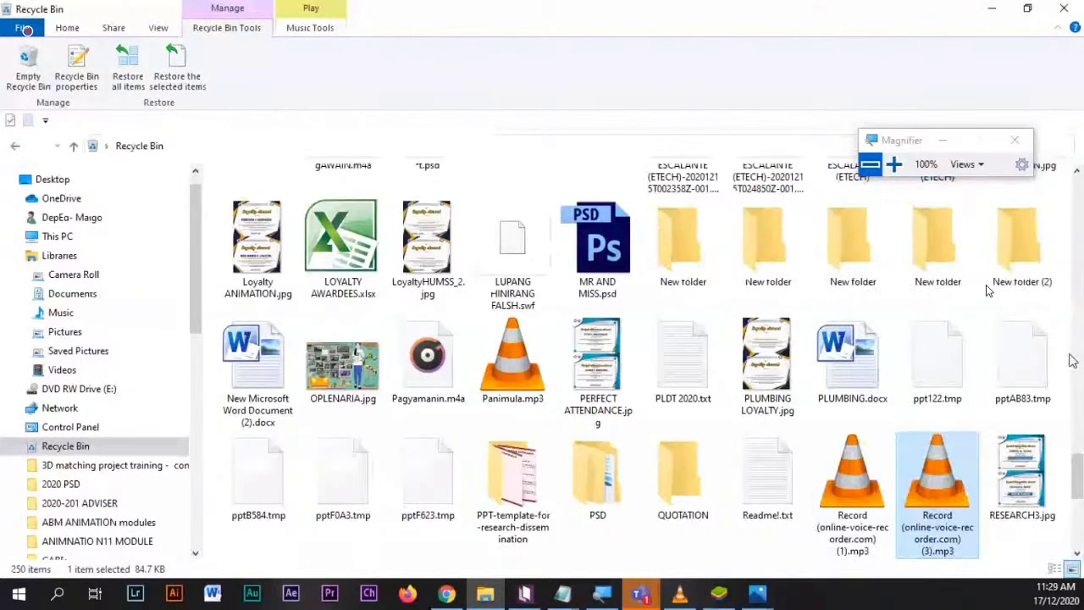
double_click(918, 495)
left_click(1030, 519)
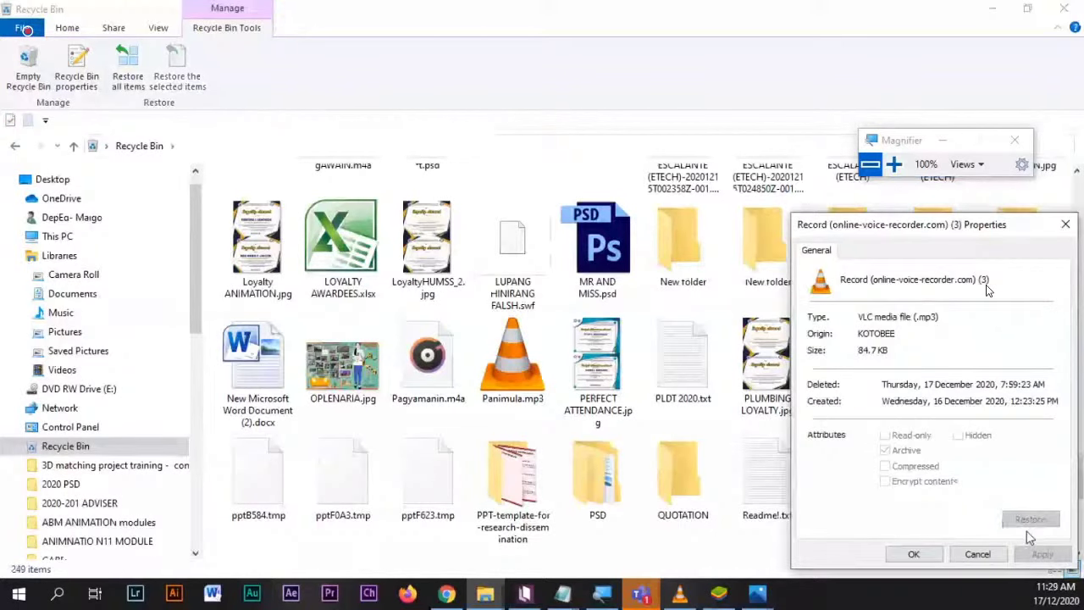
left_click_drag(918, 230, 765, 203)
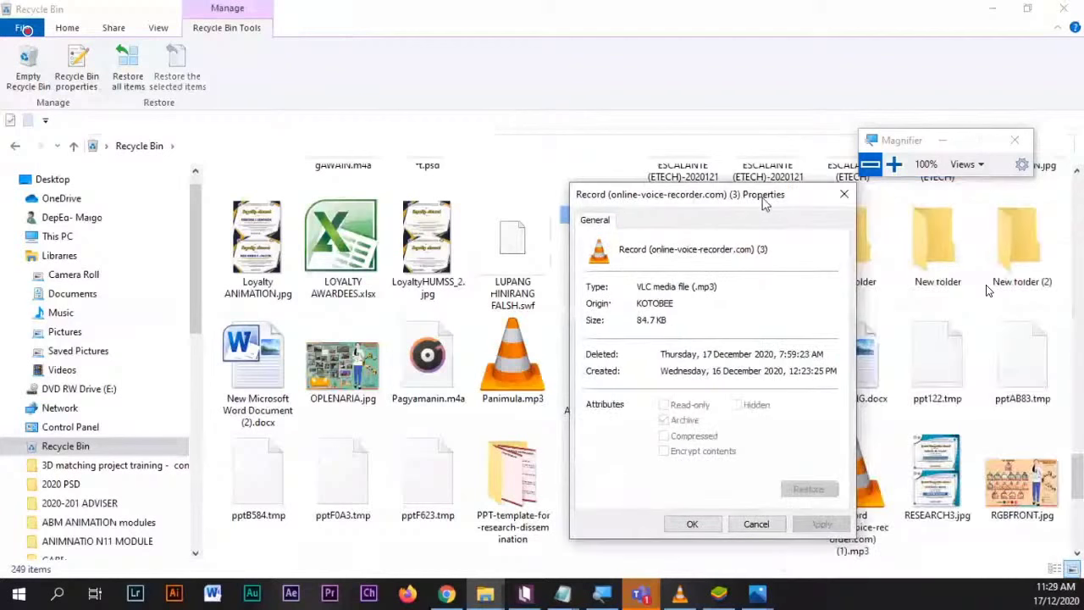
left_click(843, 194)
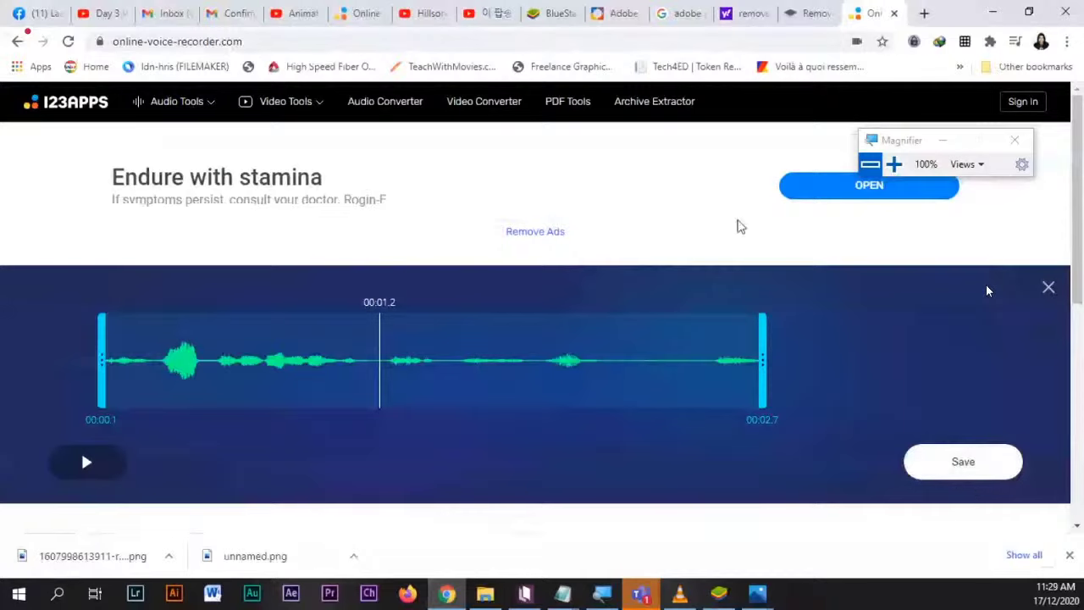
- Check the KOTOBEE folder for the restored recording, and return to the BookWidgets jigsaw puzzle settings in the browser
left_click(994, 12)
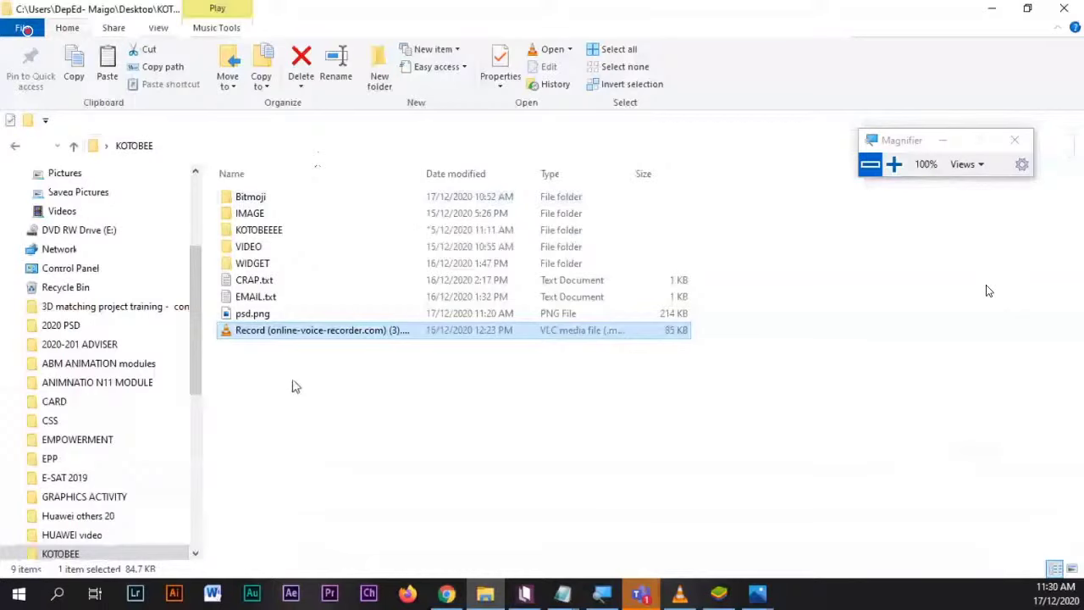
left_click(1029, 10)
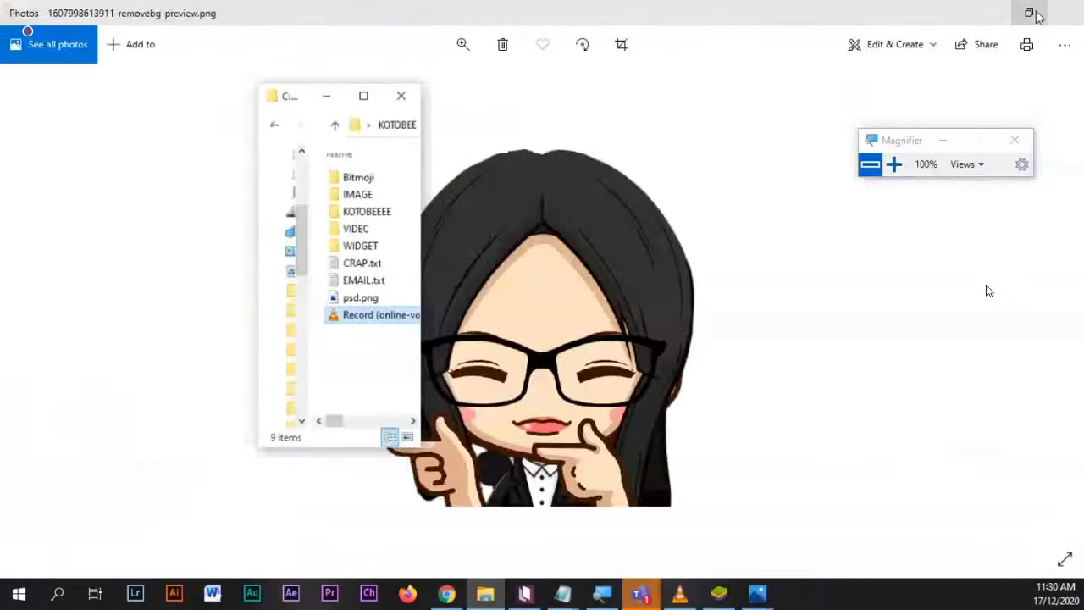
left_click(363, 96)
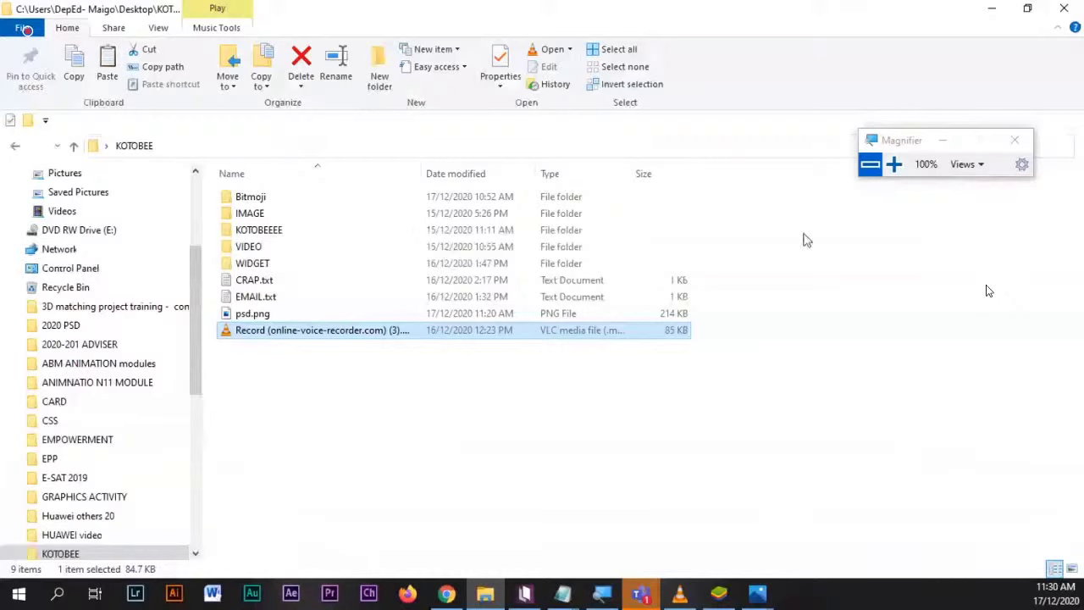
left_click(446, 593)
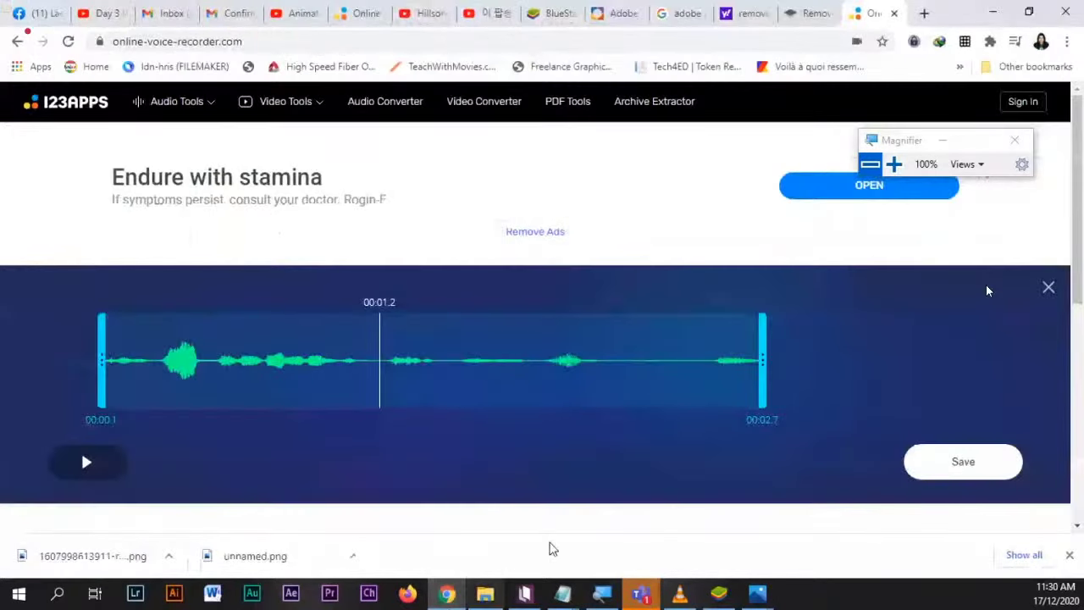
left_click(622, 13)
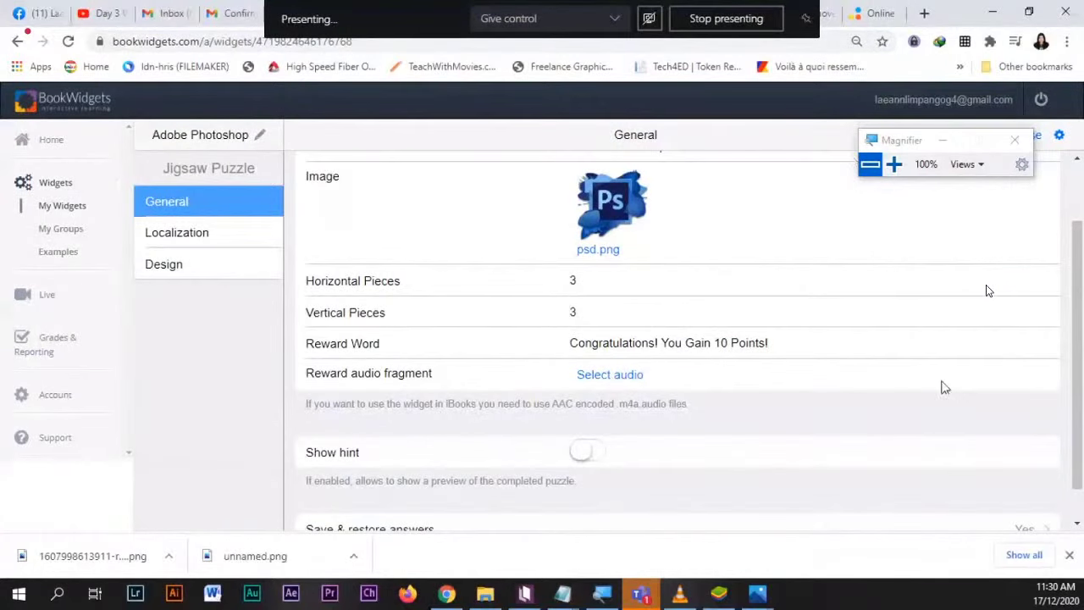
scroll(634, 331, "down", 1)
left_click(610, 337)
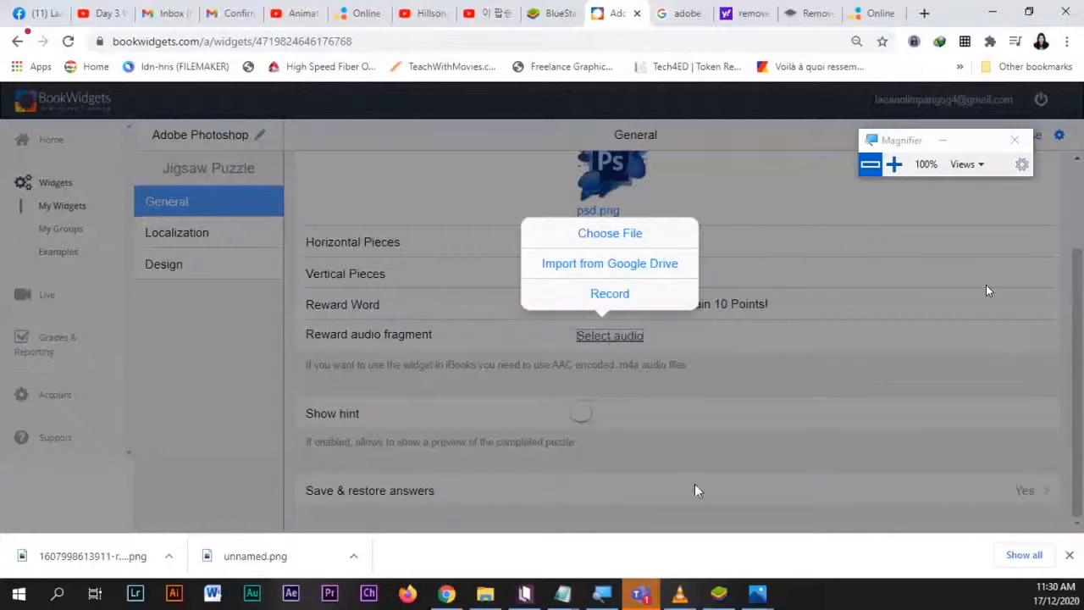
left_click(873, 348)
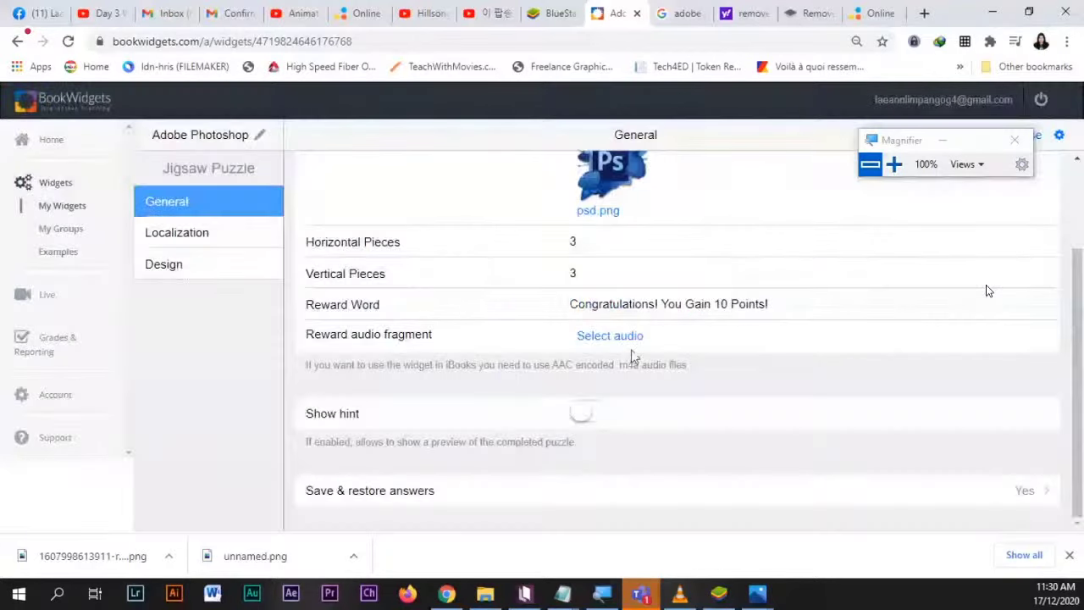
scroll(809, 437, "up", 2)
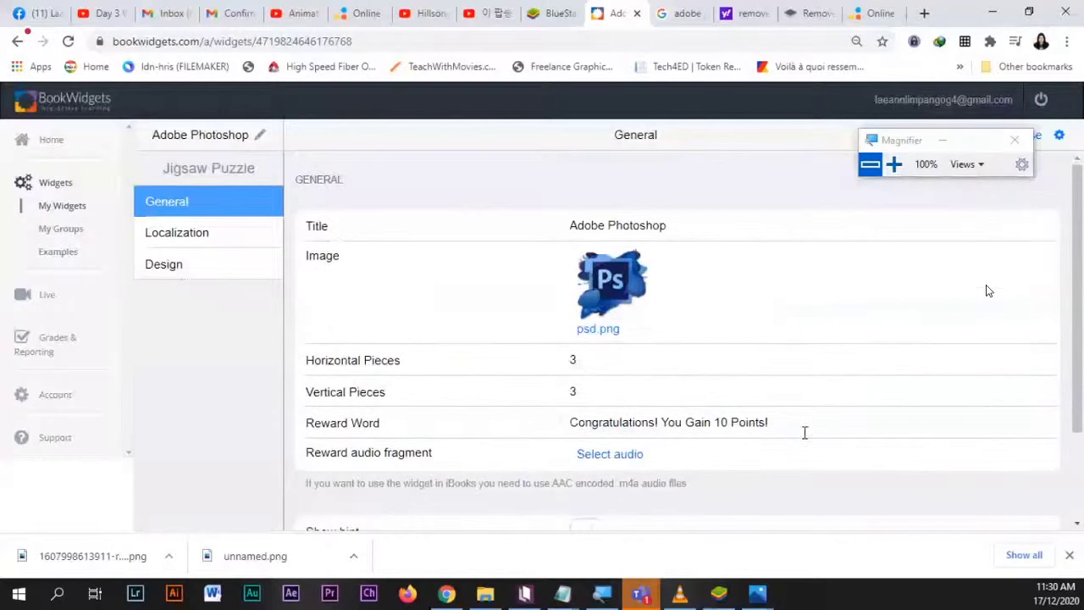
- Upload Record (online-voice-recorder.com) (3).mp3 from the KOTOBEE folder as the reward audio fragment and play it
left_click(620, 454)
left_click(612, 354)
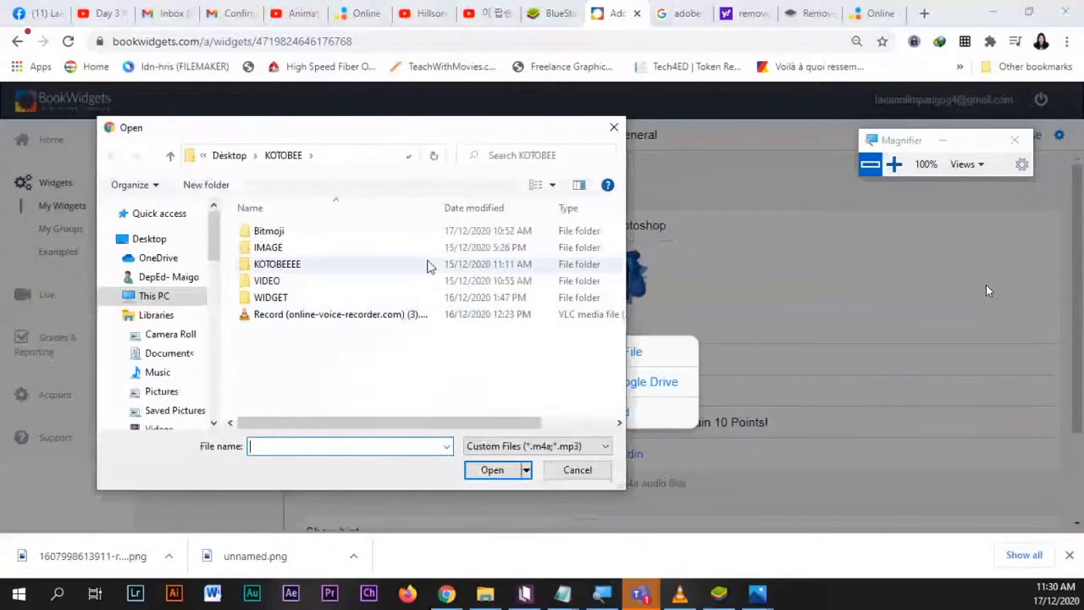
left_click(292, 315)
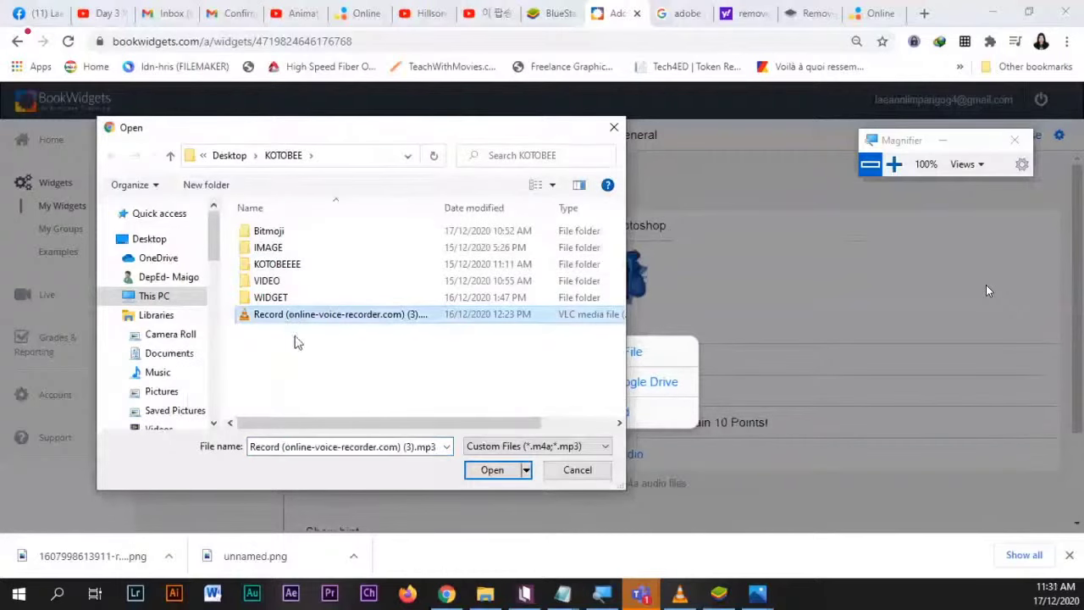
left_click(484, 471)
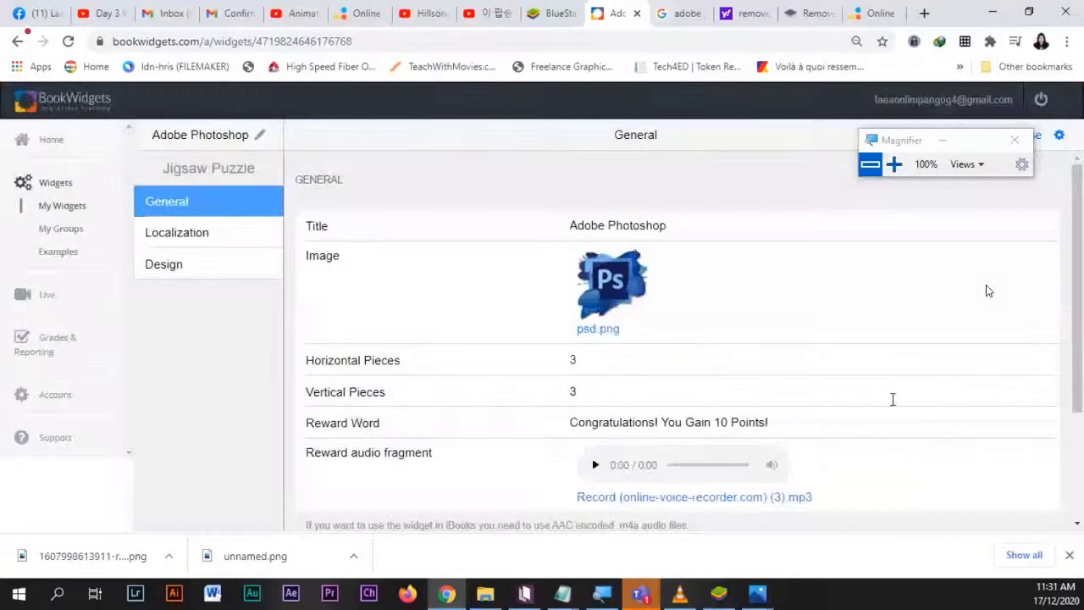
left_click(594, 470)
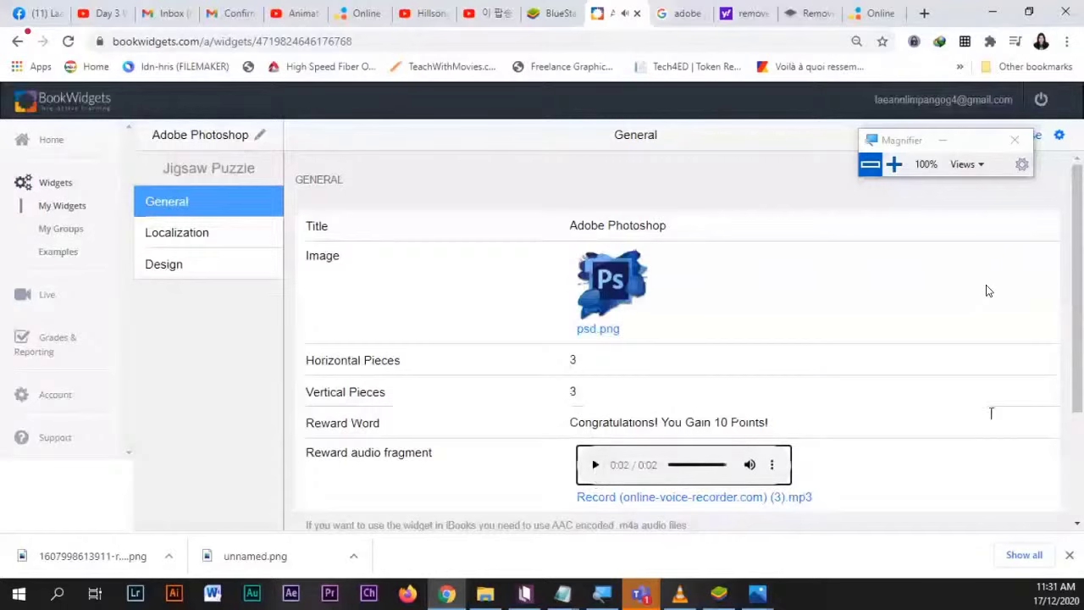
- Move the Magnifier window off the widget commands, preview the puzzle in Student View, and return to the settings
scroll(988, 419, "down", 1)
scroll(987, 423, "down", 1)
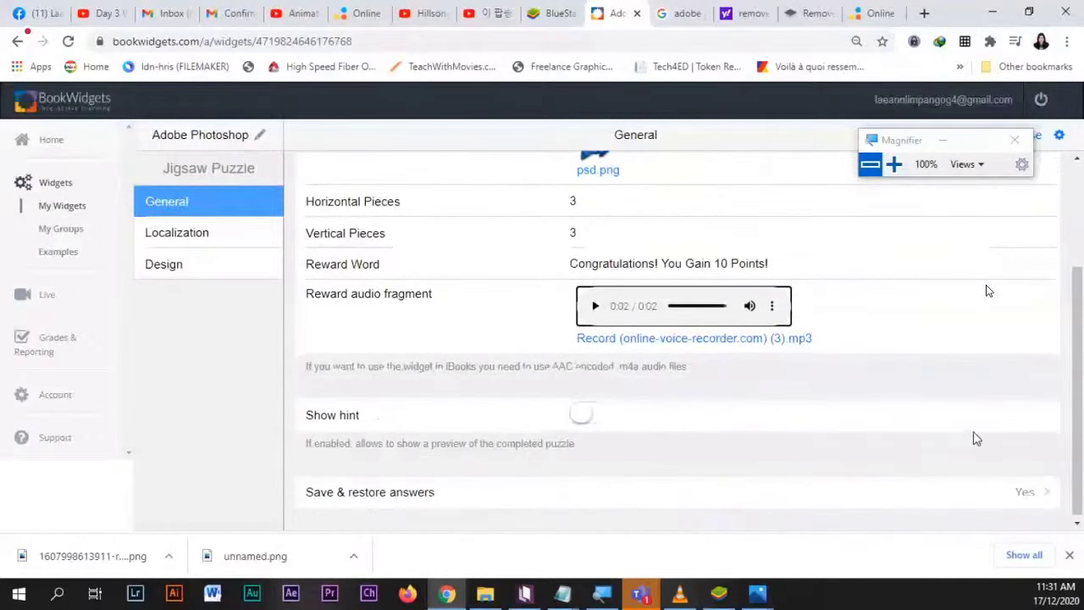
scroll(957, 443, "up", 1)
scroll(588, 395, "down", 1)
scroll(786, 386, "up", 2)
left_click_drag(899, 140, 806, 232)
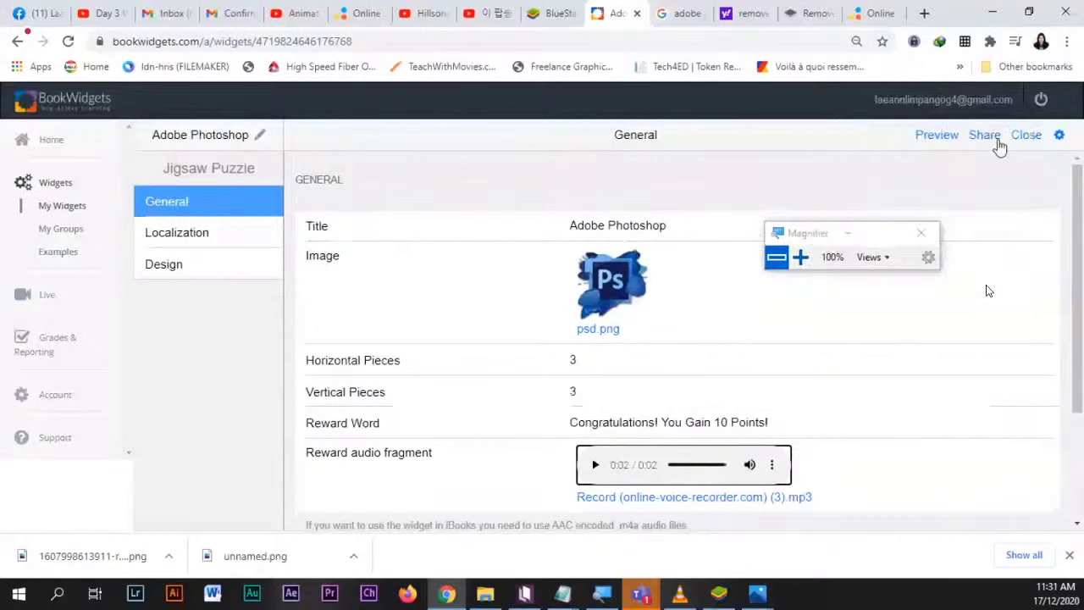
left_click(938, 137)
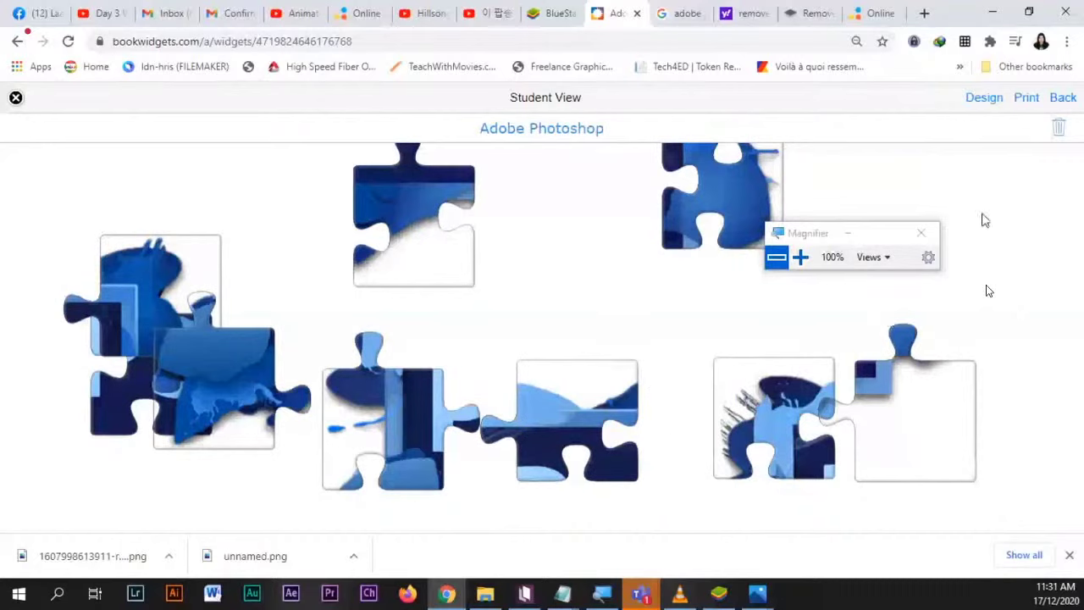
left_click(1064, 99)
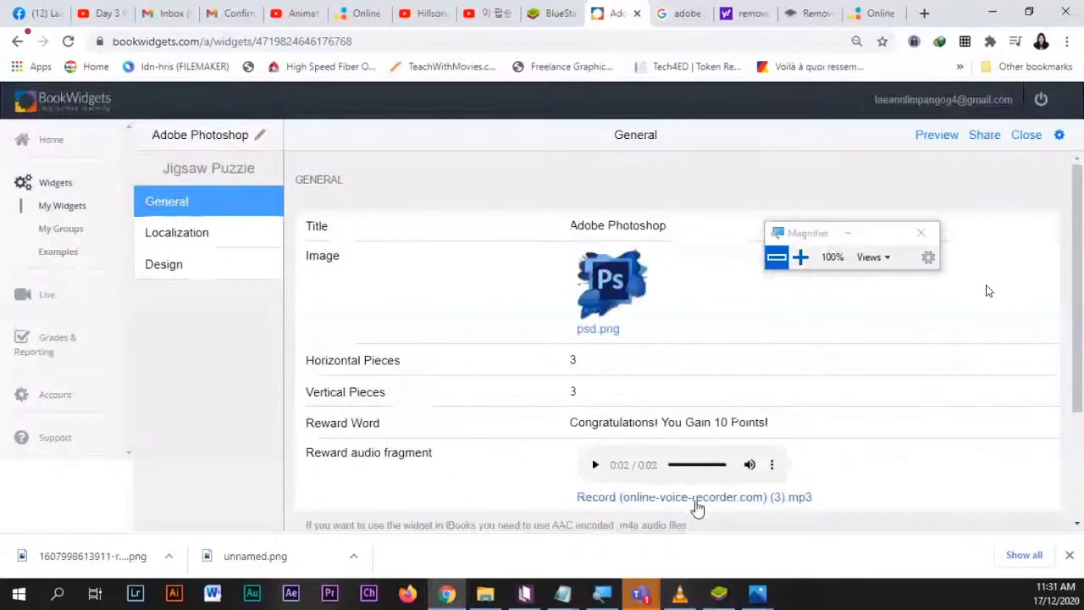
- Enable Show hint for the puzzle and test the hint image in Student View before returning to the settings
scroll(677, 474, "down", 2)
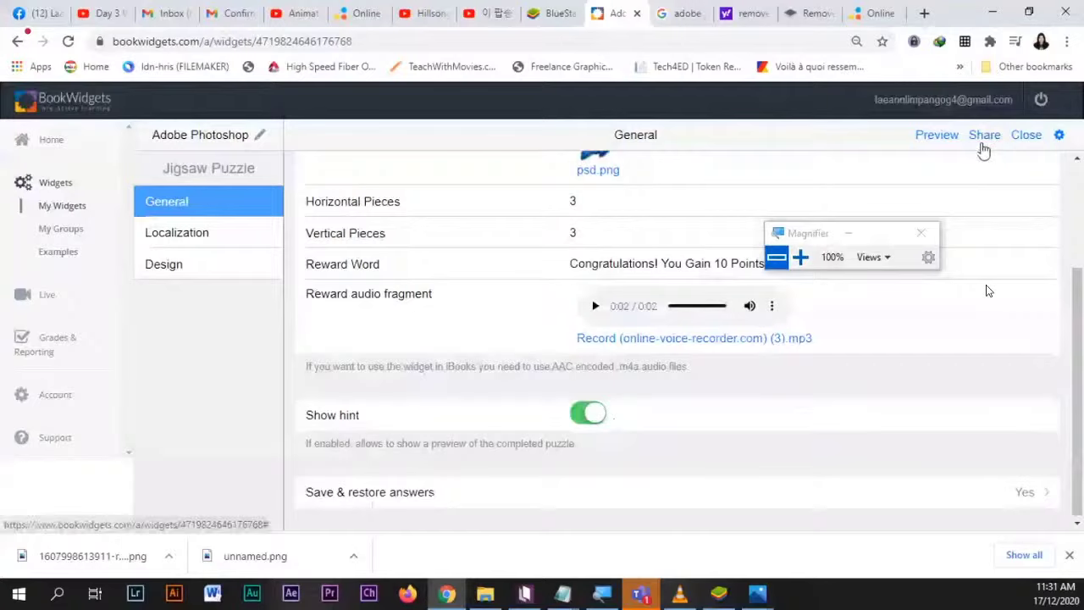
left_click(937, 135)
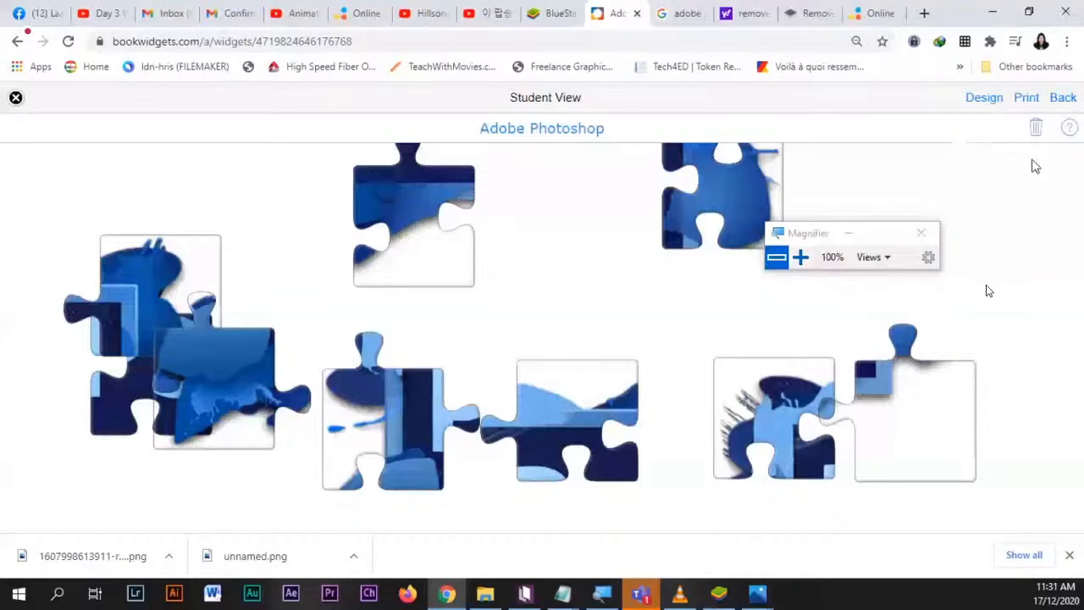
left_click(1071, 132)
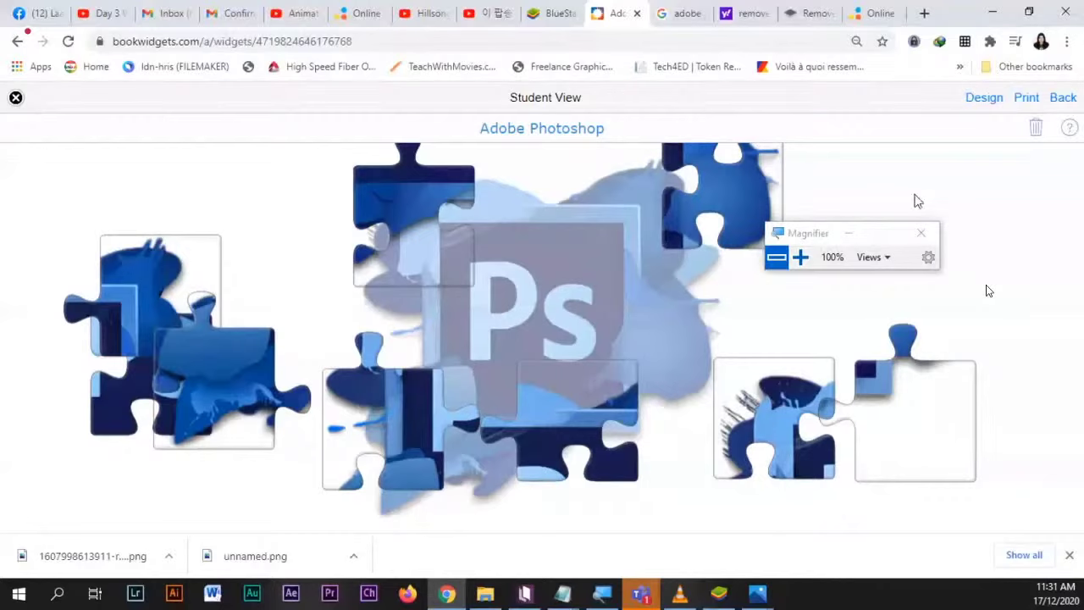
left_click(1071, 130)
left_click(1070, 129)
left_click(1063, 98)
left_click(584, 415)
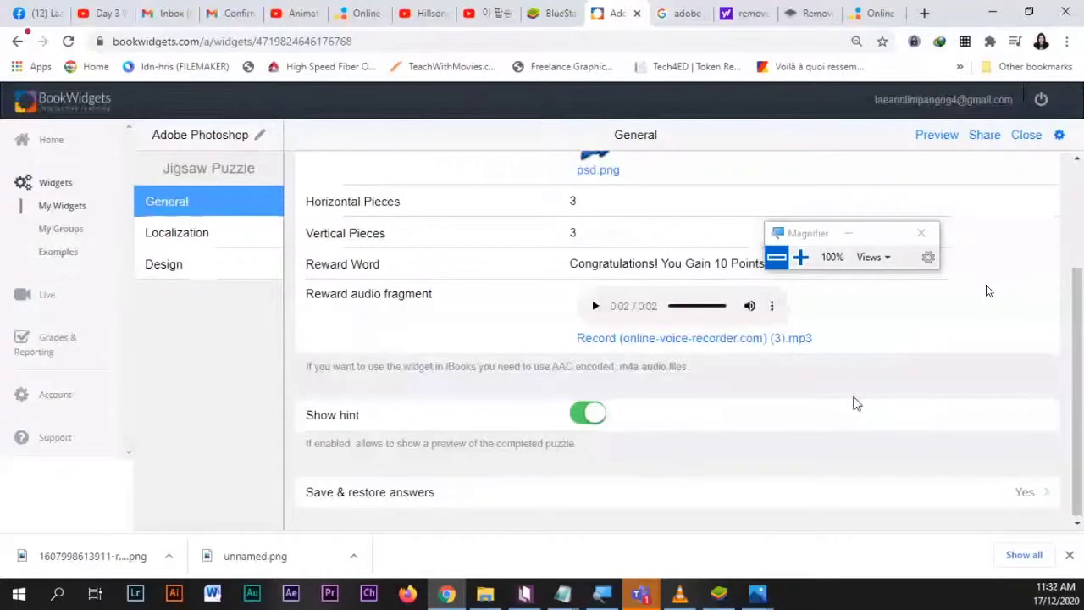
- Review the puzzle's piece counts and reward word, and look at the Online Voice Recorder page before returning to the widget
scroll(533, 331, "up", 1)
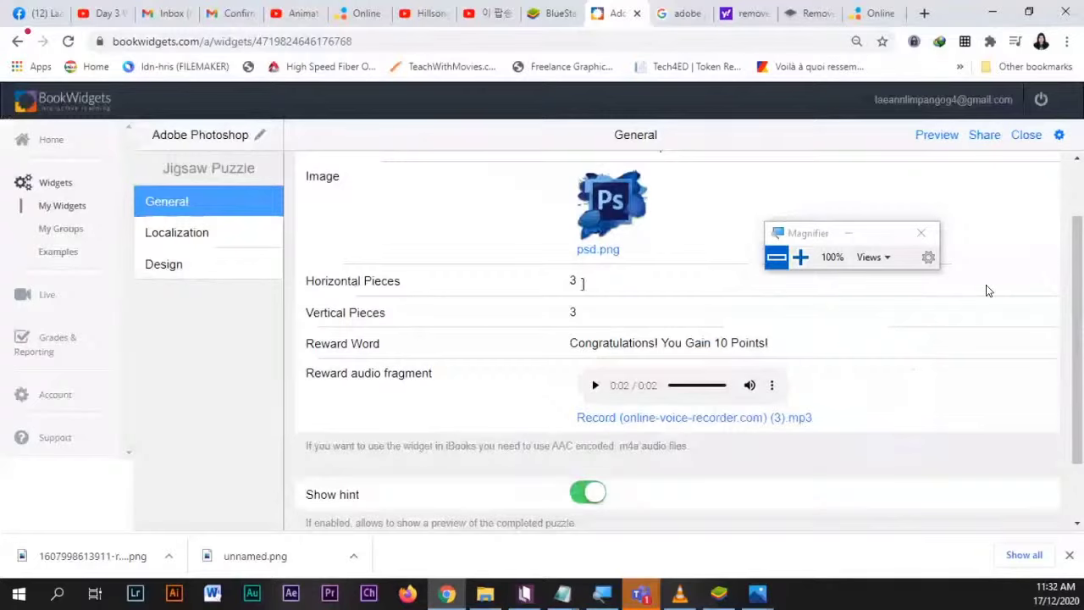
double_click(572, 282)
left_click(563, 348)
mouse_move(586, 345)
left_mouse_down()
mouse_move(788, 346)
mouse_move(571, 344)
left_mouse_up()
left_click(761, 343)
left_click(880, 7)
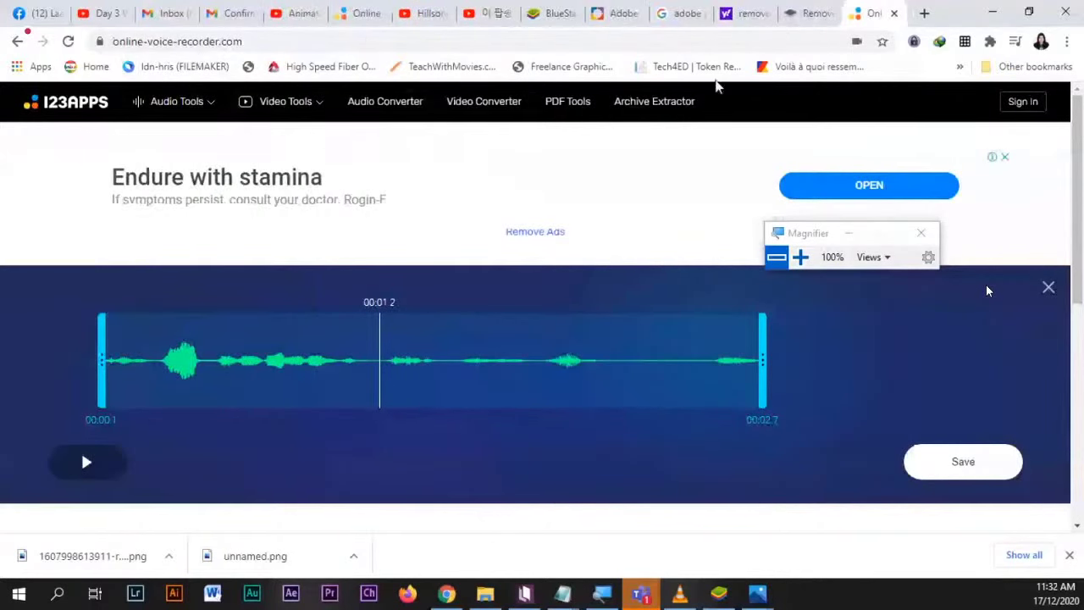
left_click(616, 13)
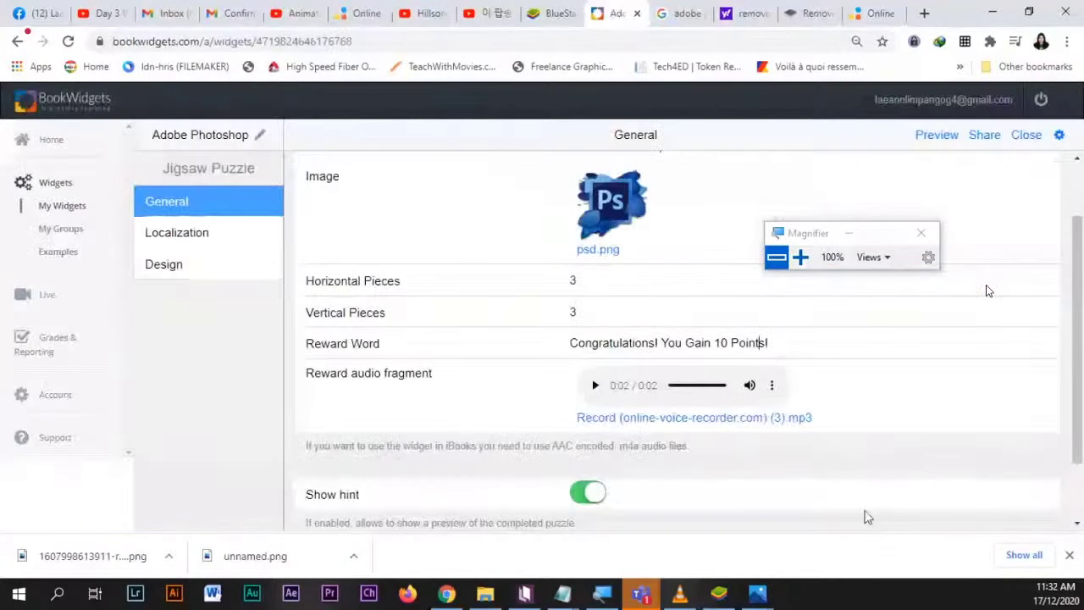
- Open the Localization settings and examine the language copy option and the available languages, leaving English selected
left_click(200, 245)
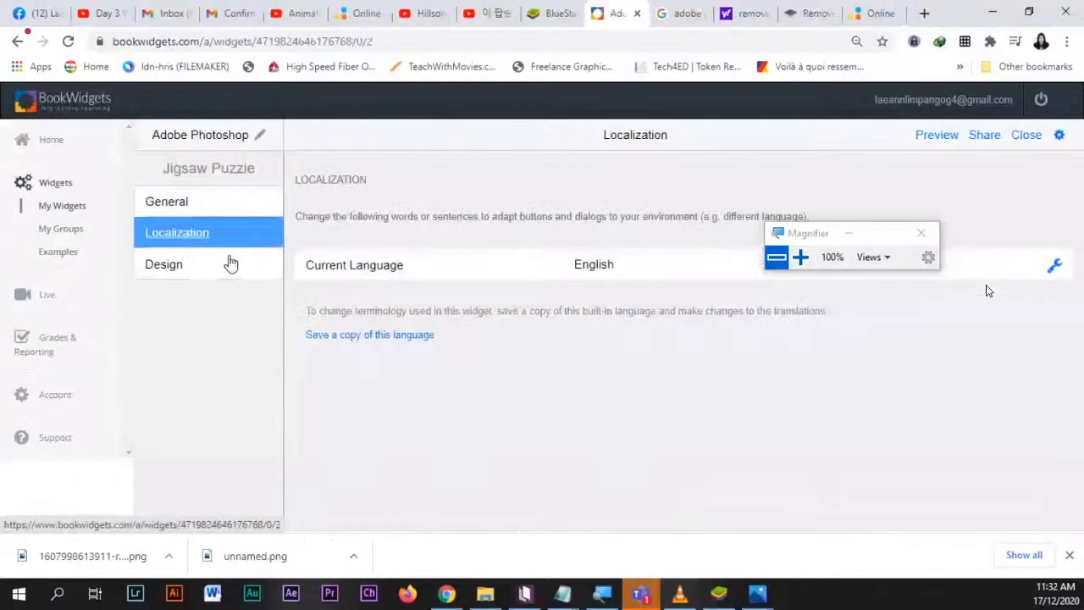
left_click_drag(799, 235, 963, 131)
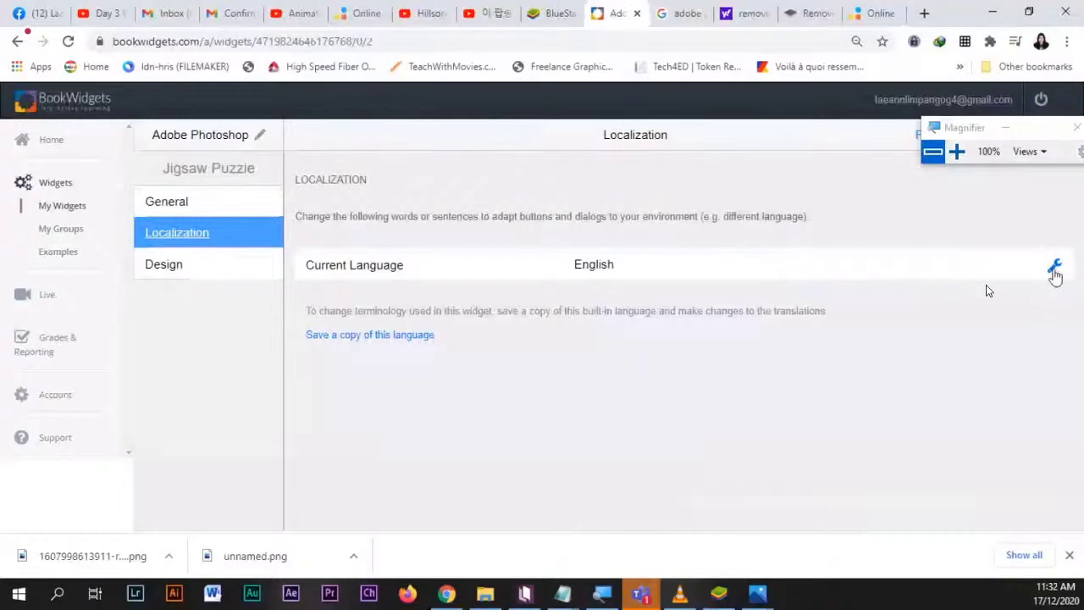
left_click(1055, 271)
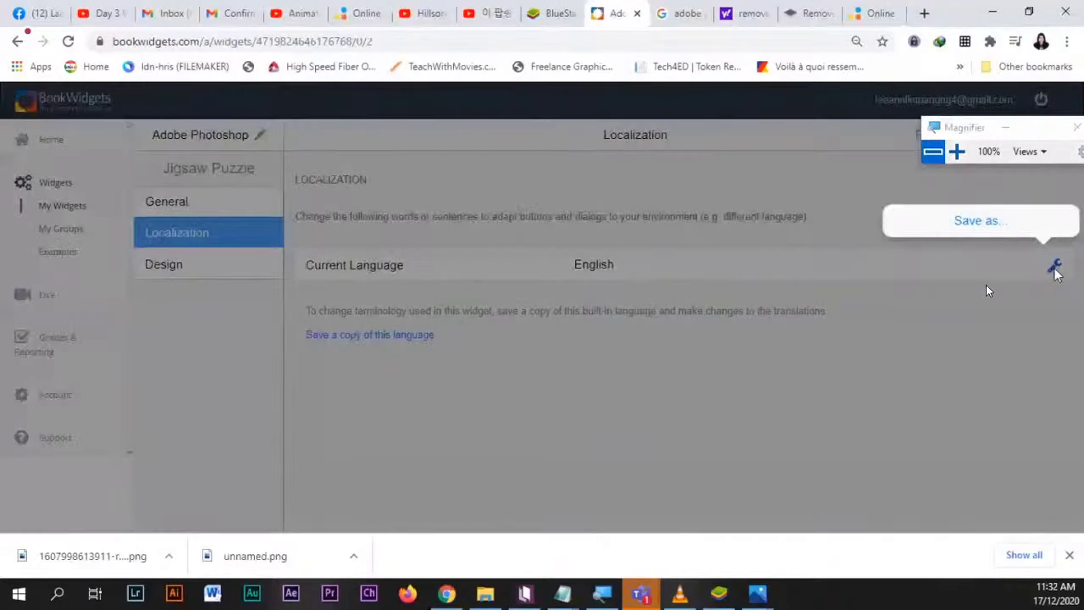
left_click(931, 330)
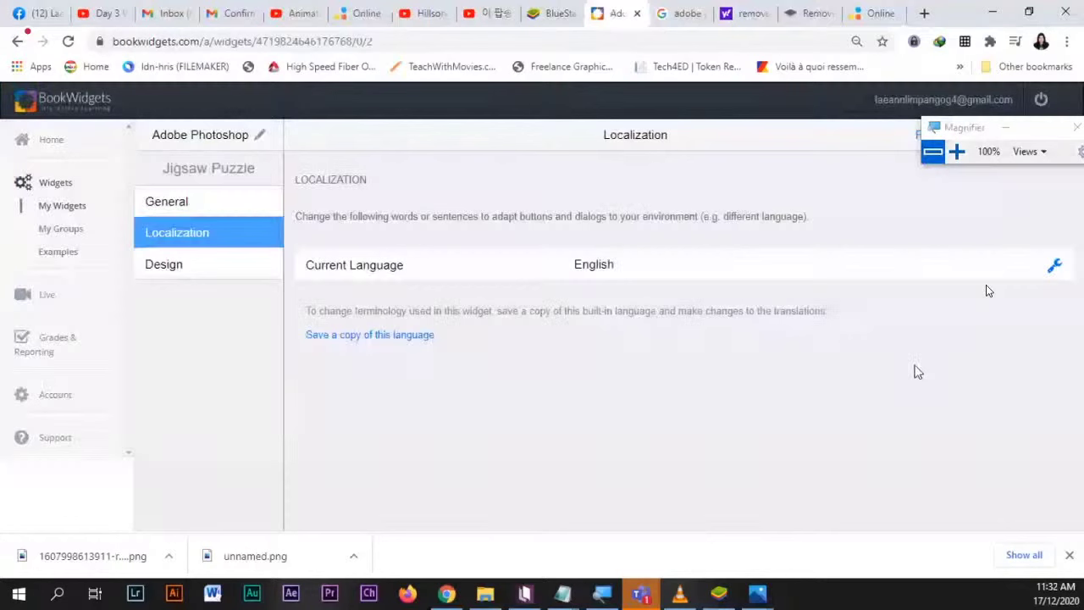
left_click(763, 266)
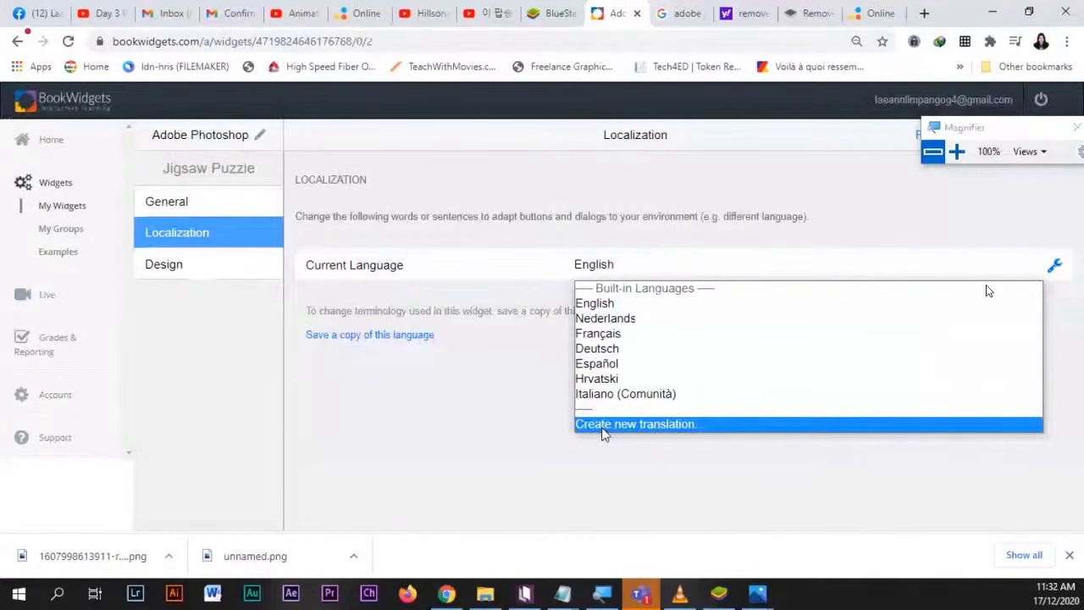
left_click(633, 256)
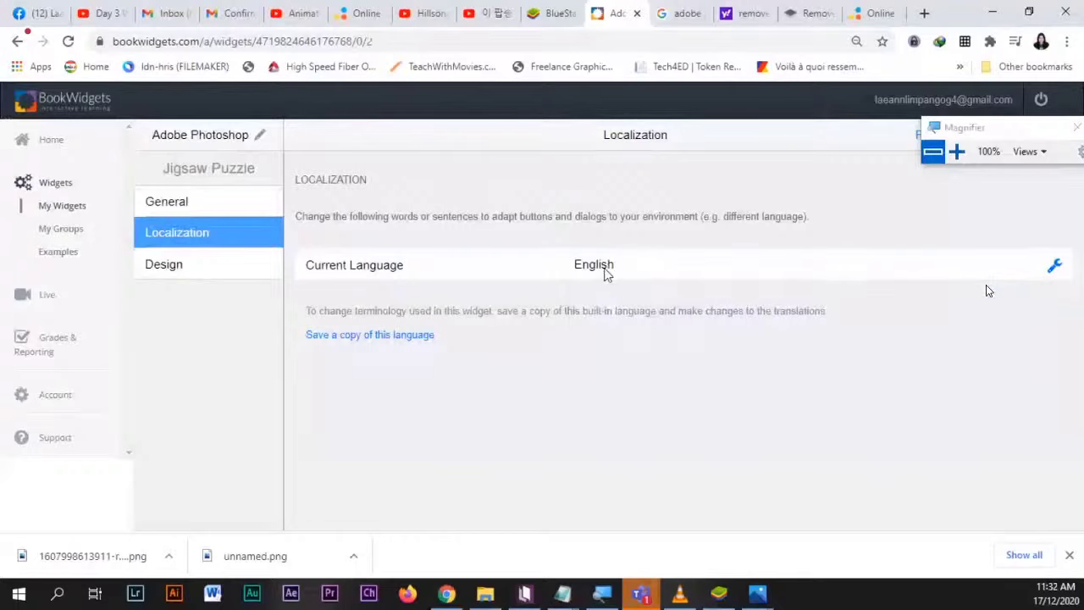
- Examine the Localization settings, including the built-in languages, the new translation choice and the language's Save as option, leaving English selected
left_click(641, 252)
left_click(644, 252)
left_click(598, 269)
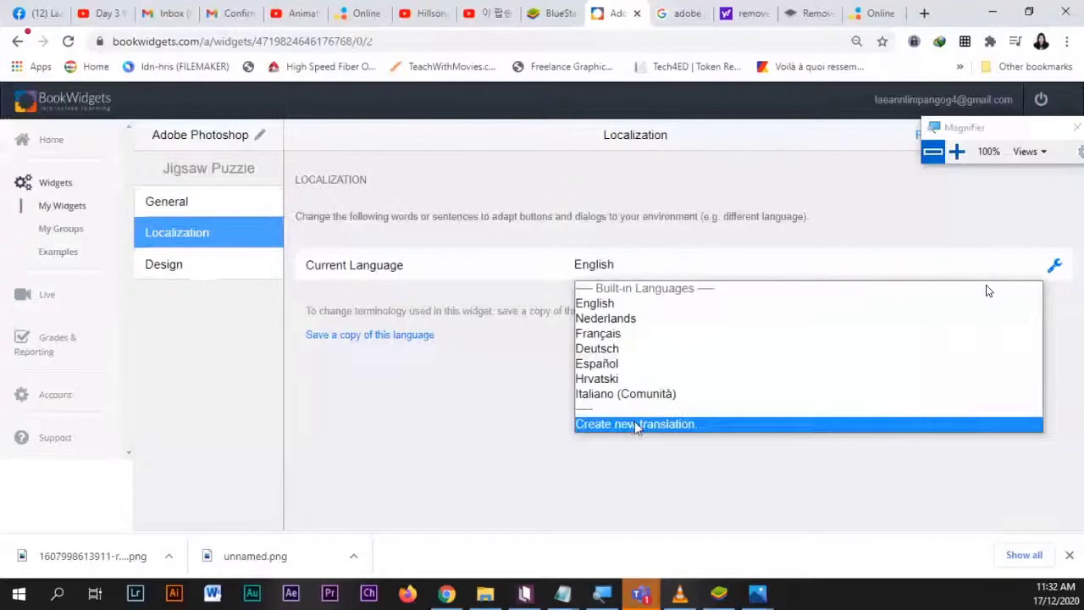
left_click(216, 199)
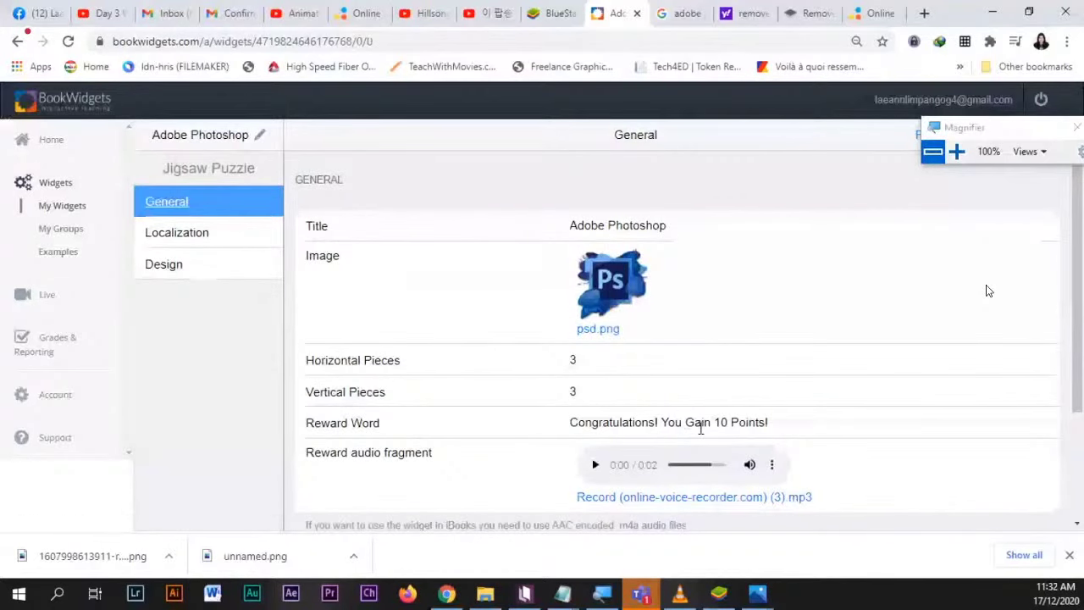
left_click(200, 239)
left_click(1051, 270)
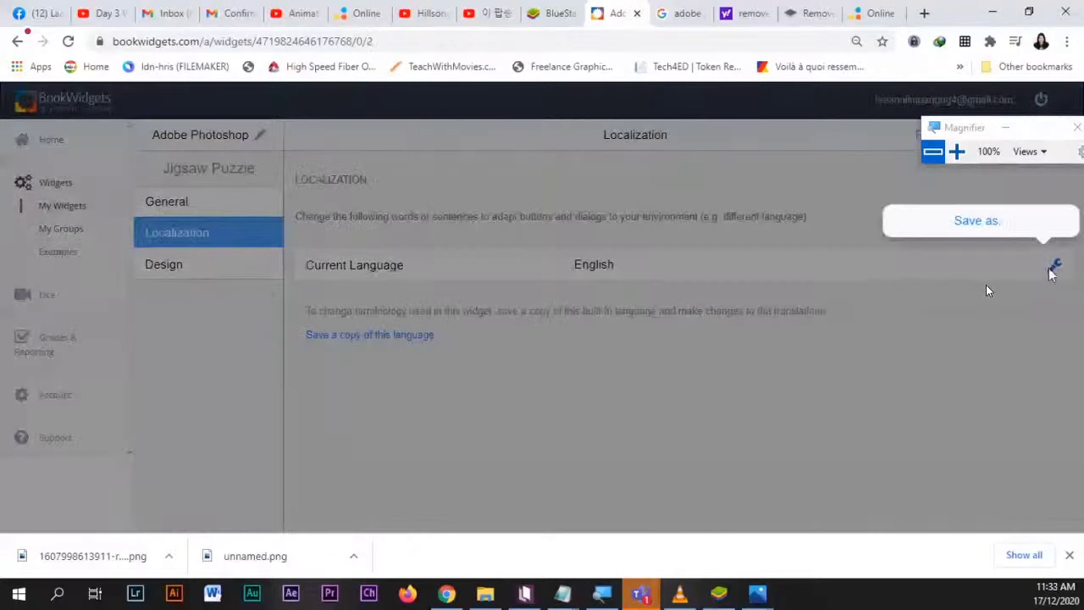
left_click(706, 354)
left_click(598, 269)
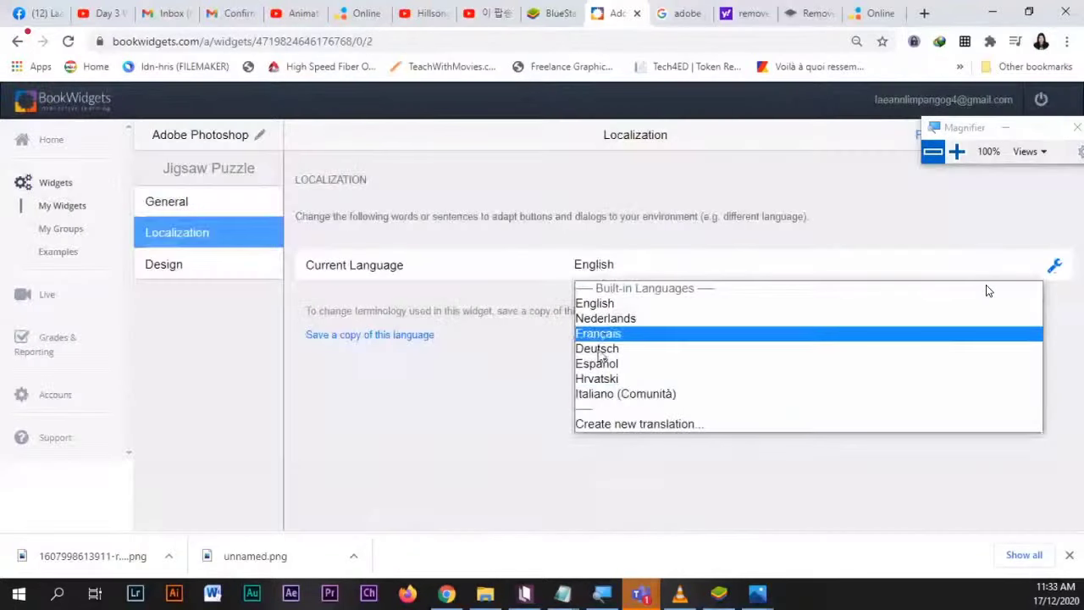
left_click(677, 498)
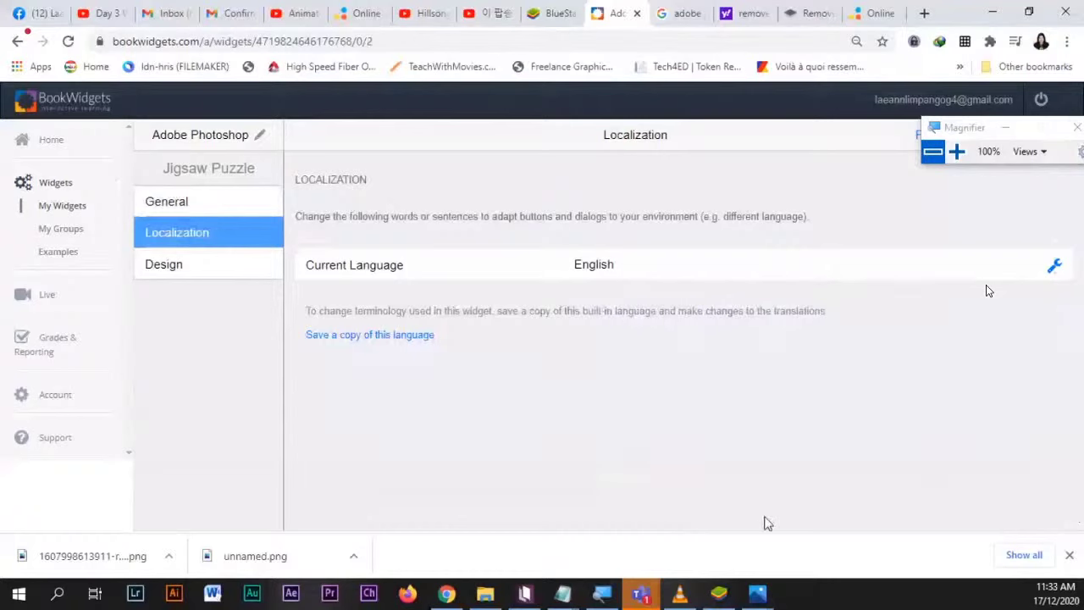
left_click(182, 209)
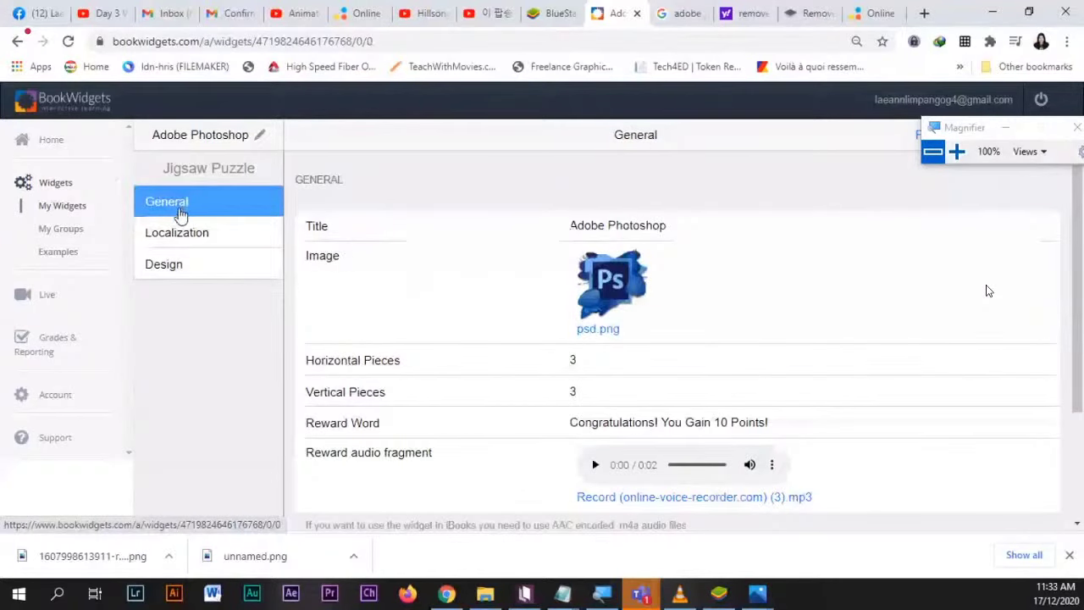
- Set the laptop character image from the Bitmoji folder as the design's cover image, and move the Magnifier window off the widget commands
left_click(163, 267)
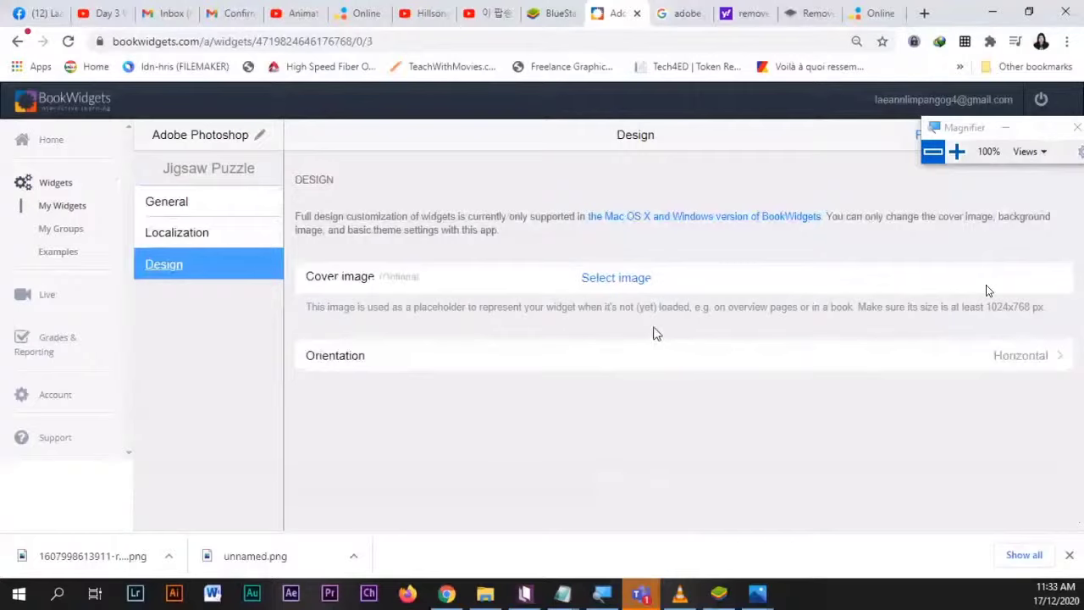
left_click(611, 282)
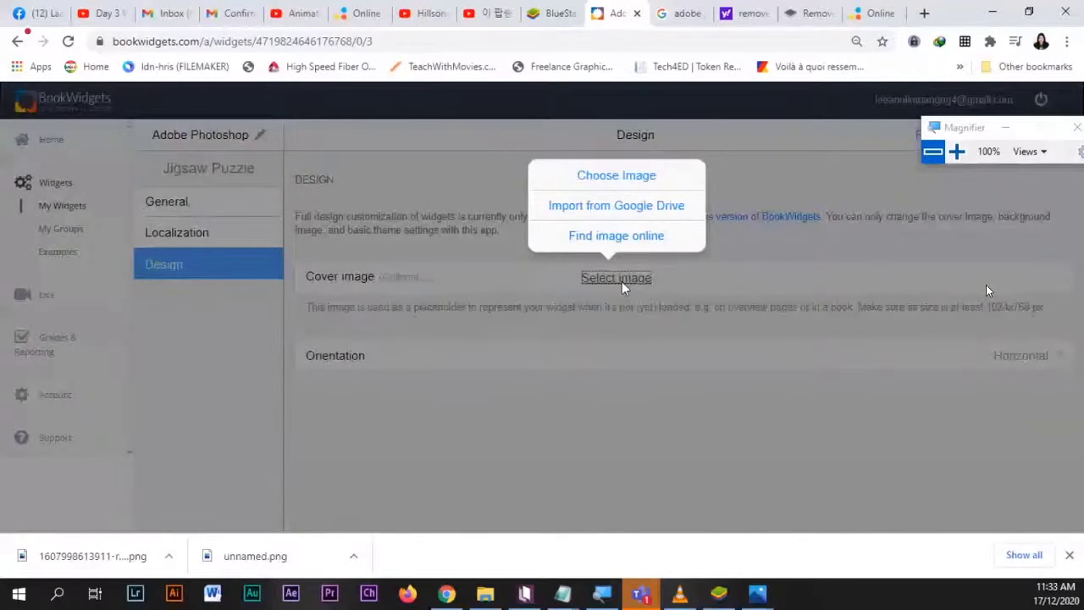
left_click(611, 178)
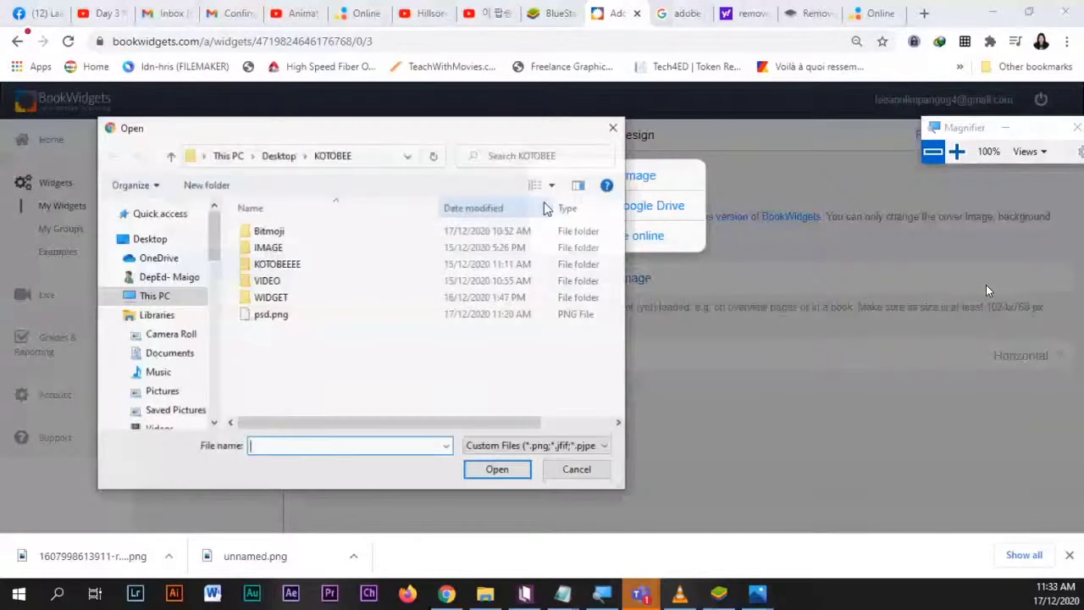
double_click(279, 235)
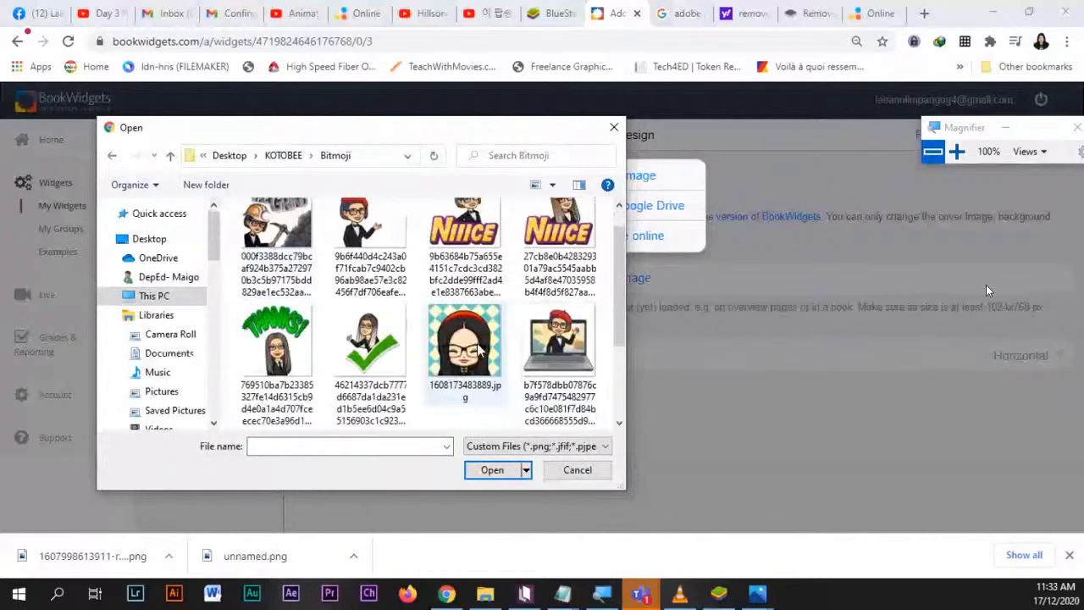
scroll(562, 382, "down", 2)
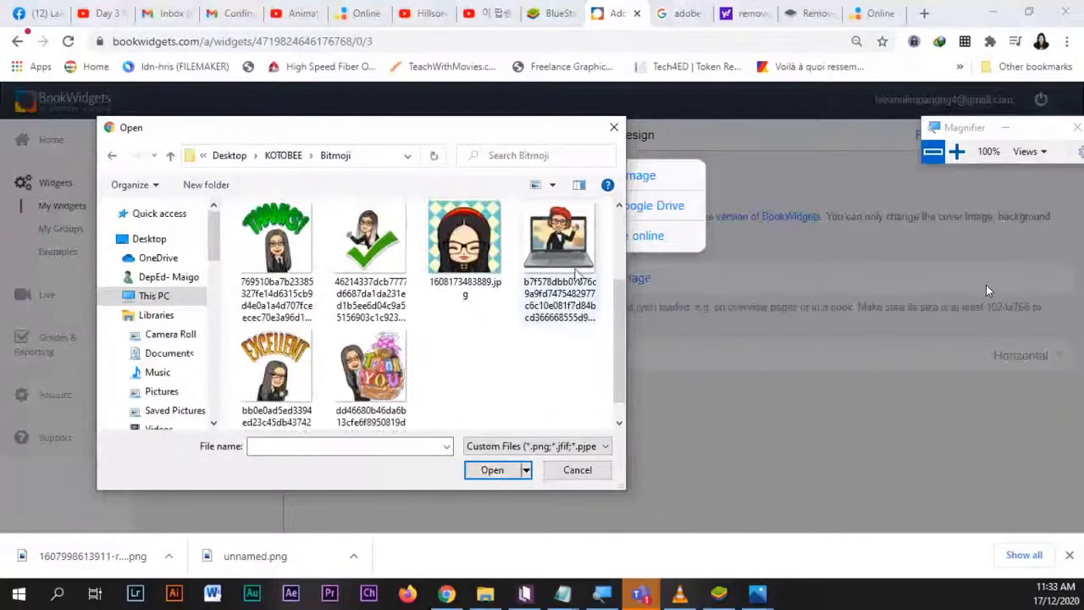
scroll(570, 343, "up", 2)
left_click(568, 378)
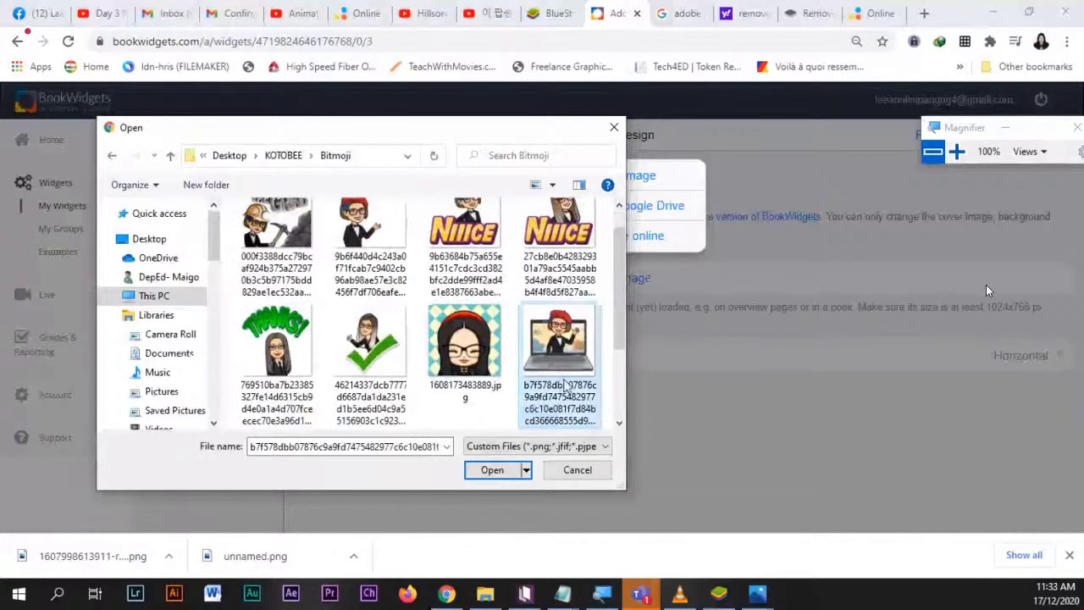
left_click(493, 470)
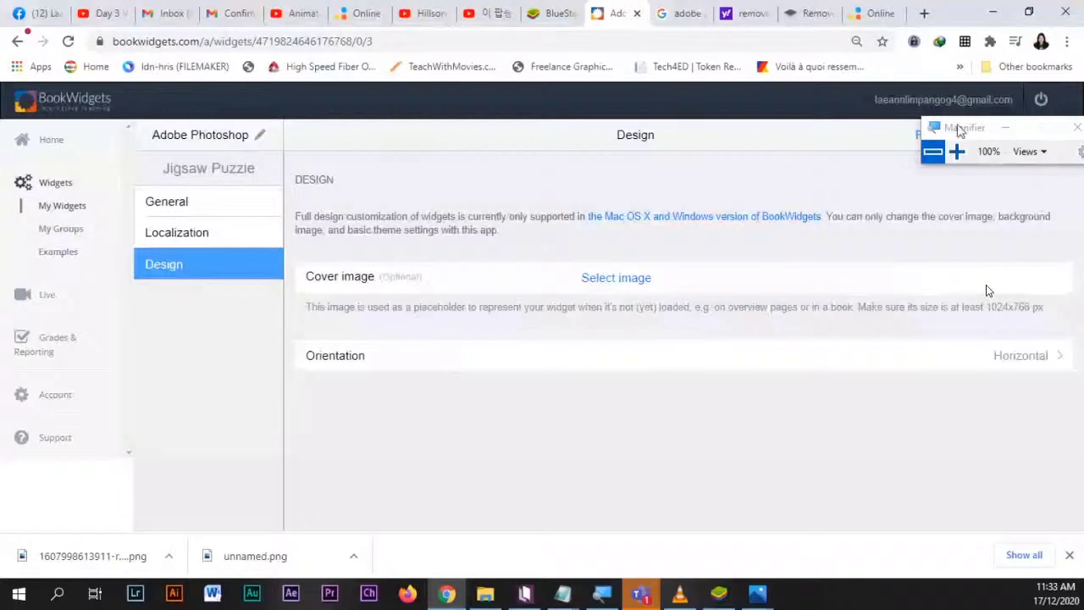
left_click_drag(975, 128, 594, 457)
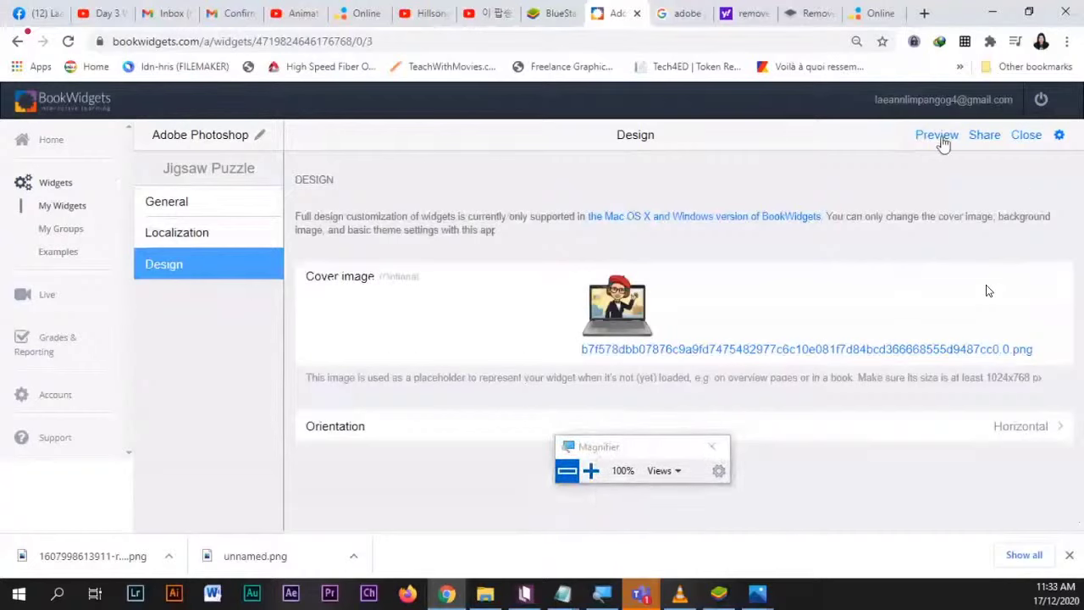
- Review the puzzle's General settings from title to Show hint, moving the Magnifier window clear of the reward audio
left_click(191, 203)
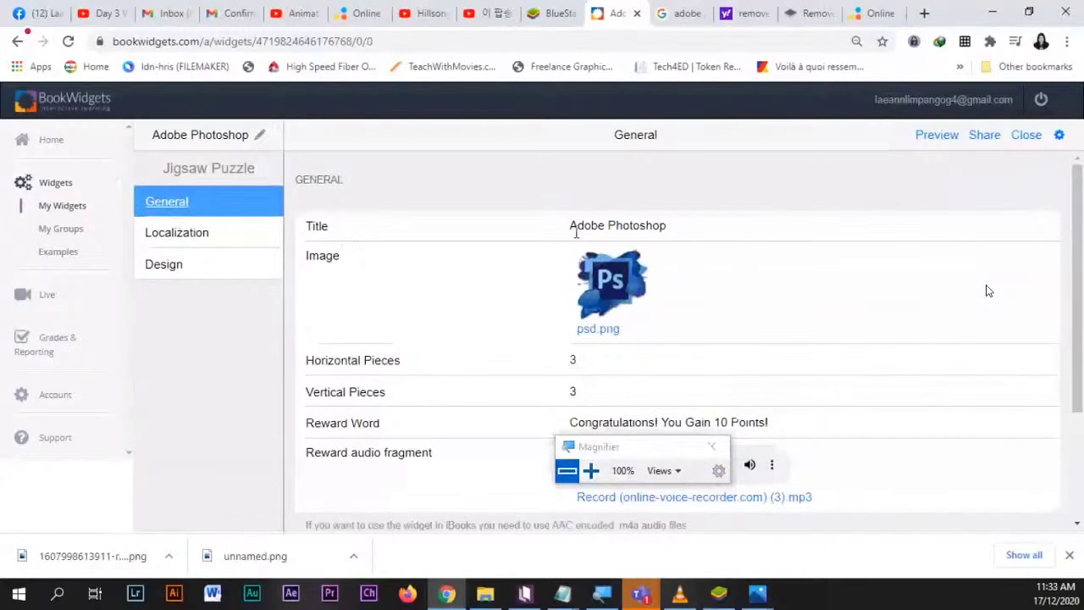
left_click_drag(652, 227, 661, 227)
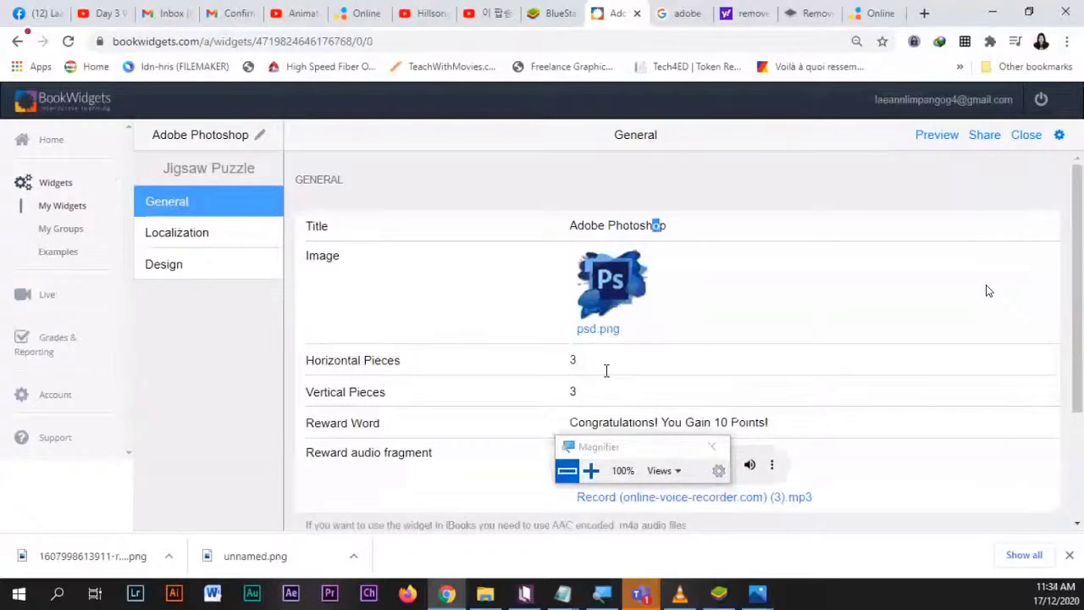
scroll(636, 364, "down", 1)
scroll(635, 364, "down", 1)
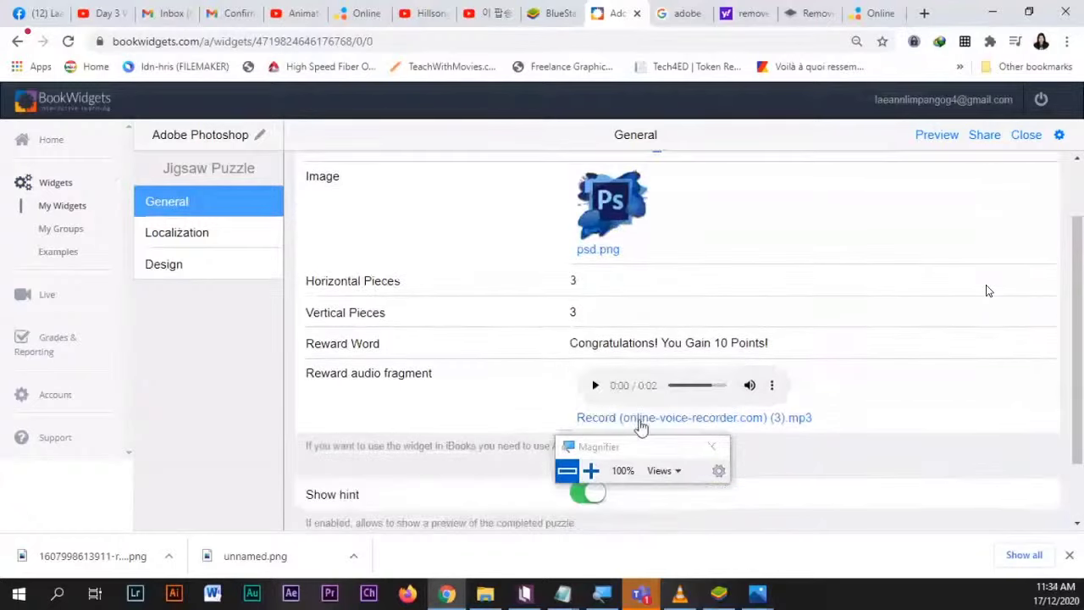
left_click_drag(603, 446, 908, 463)
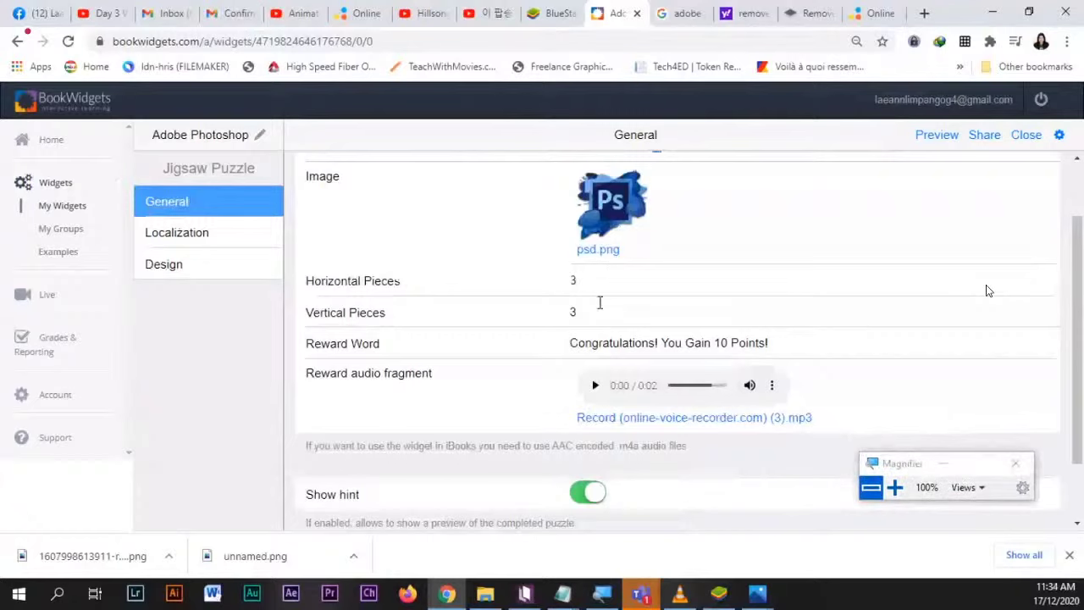
left_click_drag(805, 342, 533, 348)
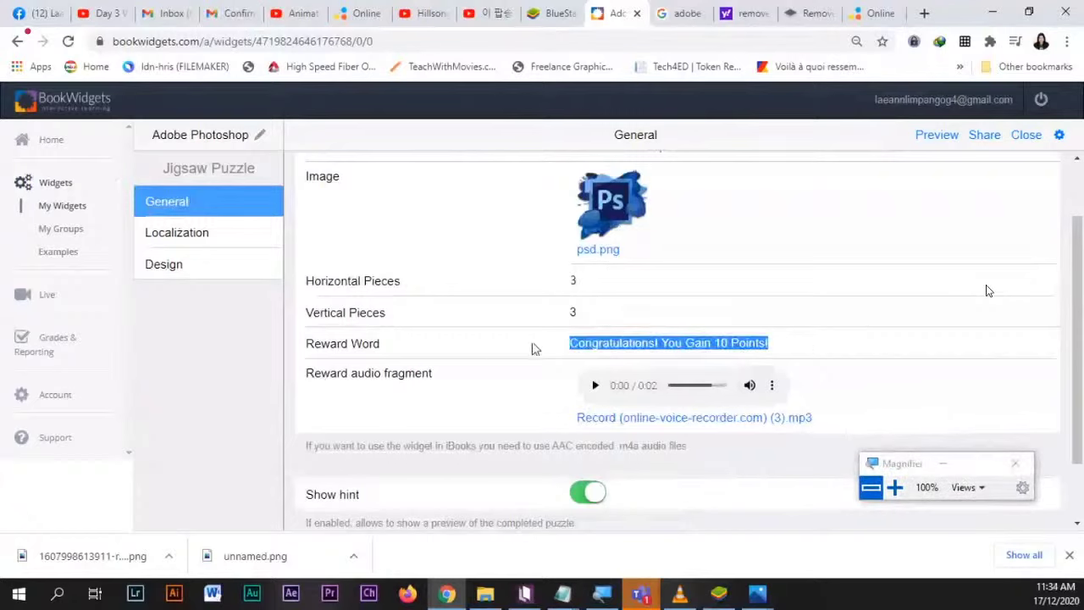
left_click(528, 392)
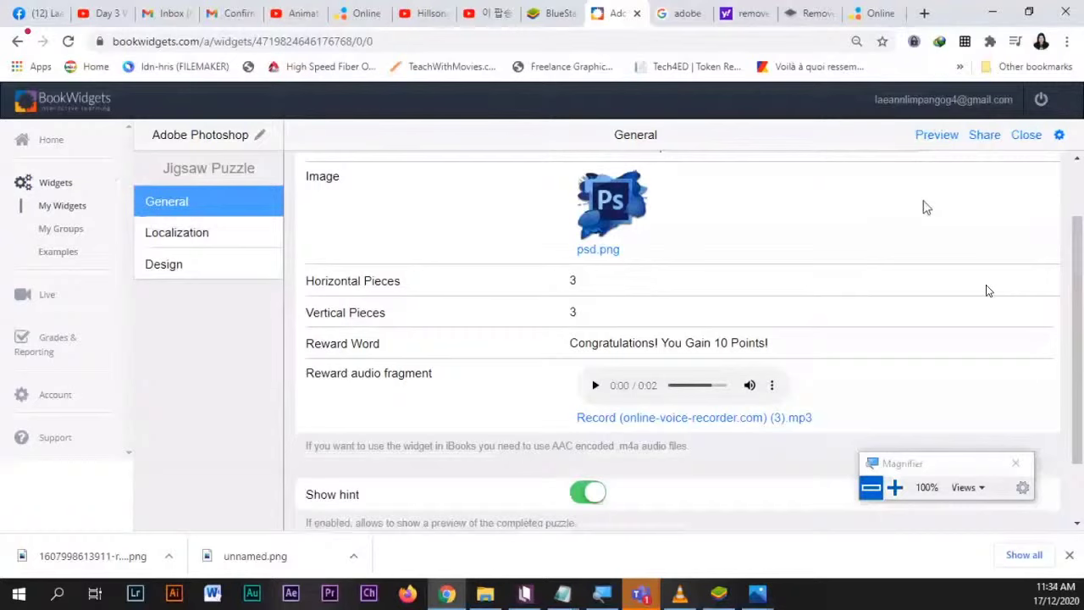
scroll(924, 195, "up", 2)
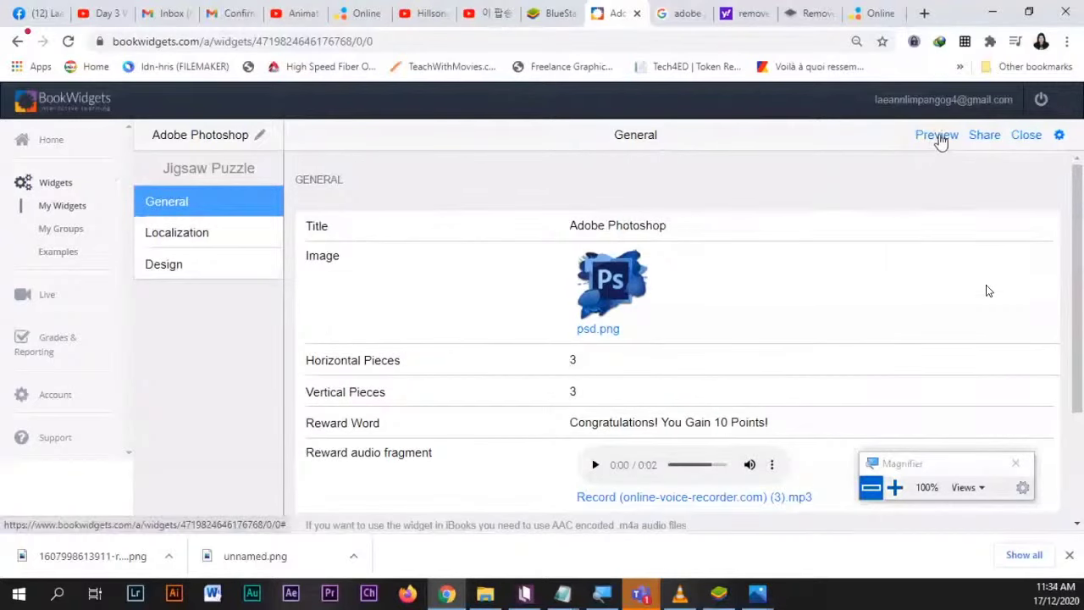
- Preview the puzzle in Student View and test showing and hiding its hint image
left_click(941, 142)
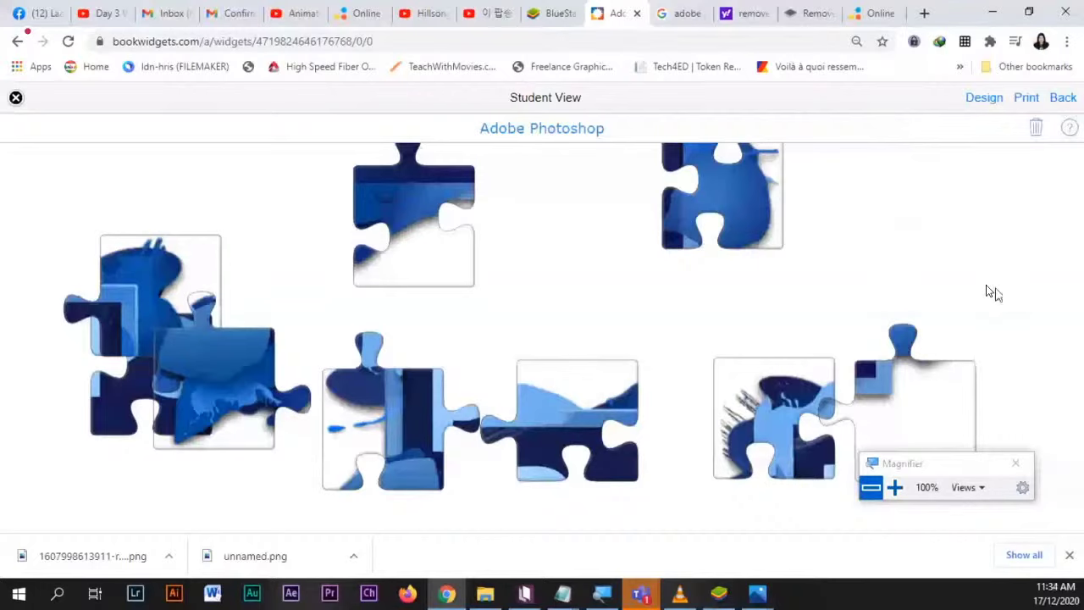
left_click(1068, 141)
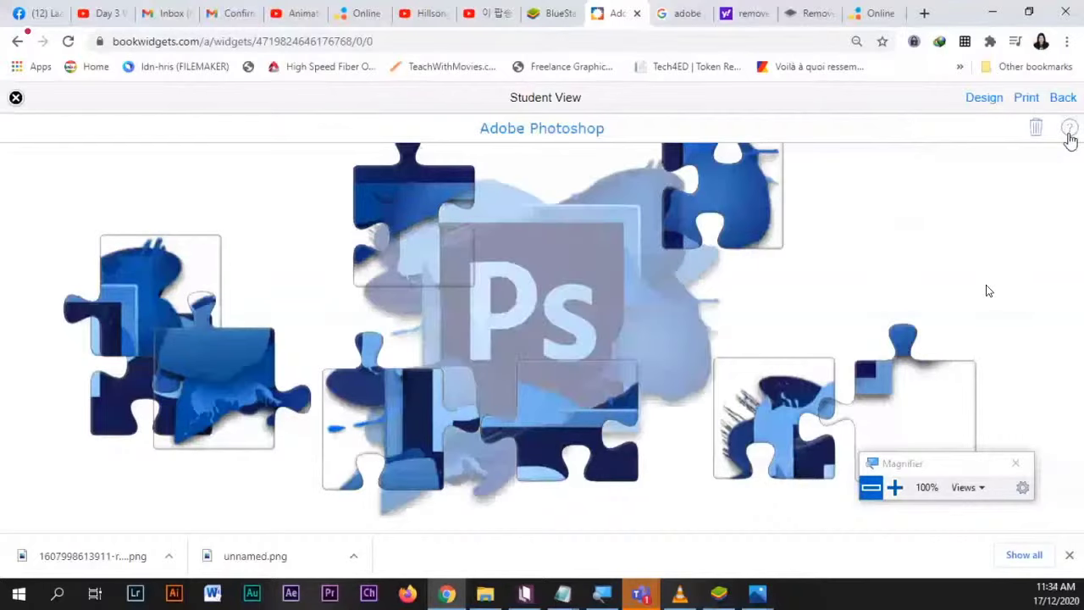
left_click(1070, 134)
left_click(1069, 132)
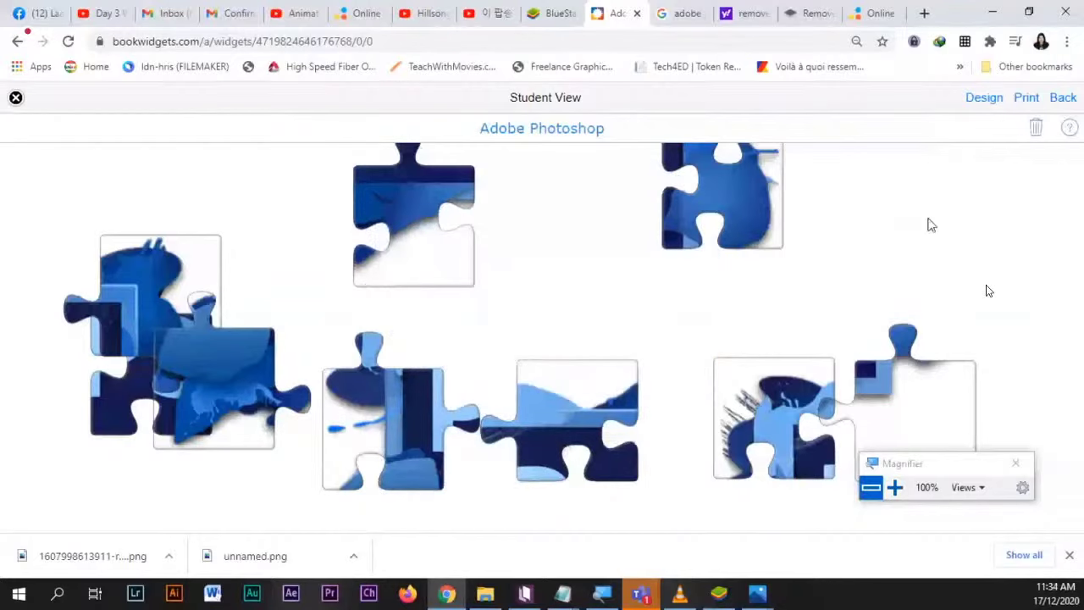
left_click(1071, 132)
- Spread the overlapping puzzle pieces around the Student View board so each piece can be identified
left_click_drag(373, 415, 808, 316)
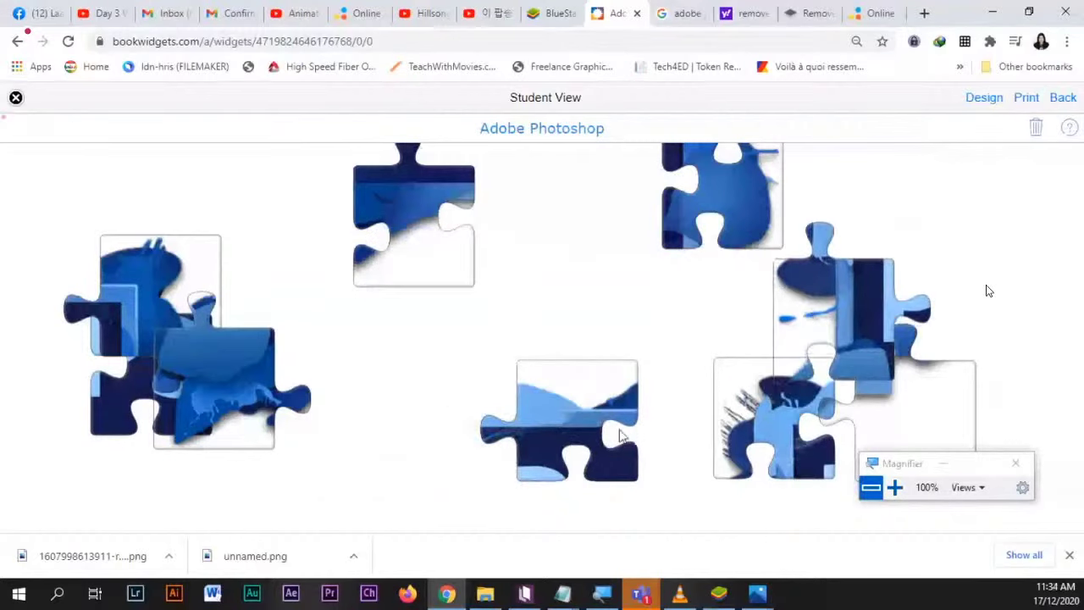
left_click_drag(176, 402, 554, 330)
left_click_drag(152, 303, 940, 219)
left_click_drag(585, 304, 380, 356)
left_click_drag(525, 449, 191, 532)
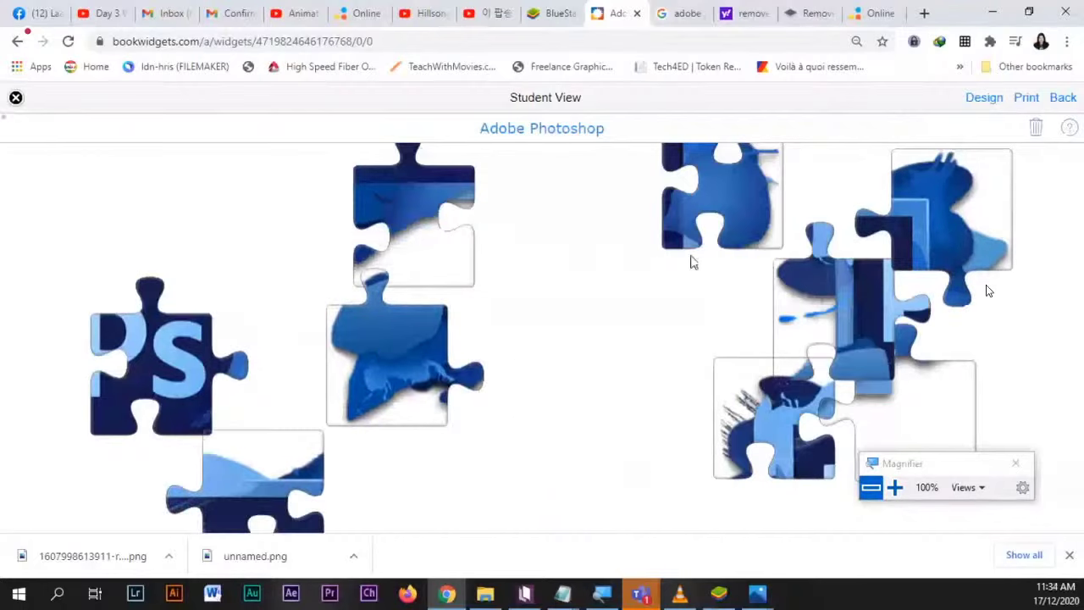
left_click_drag(690, 233, 377, 336)
left_click_drag(794, 332, 584, 472)
left_click_drag(933, 224, 734, 202)
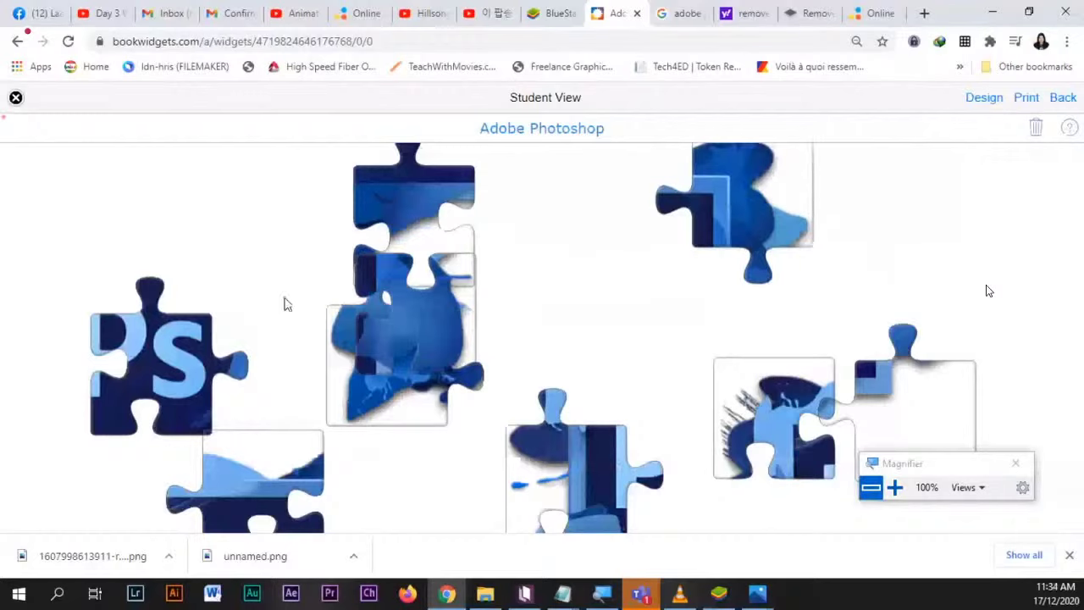
left_click_drag(169, 364, 604, 307)
left_click_drag(398, 322, 214, 330)
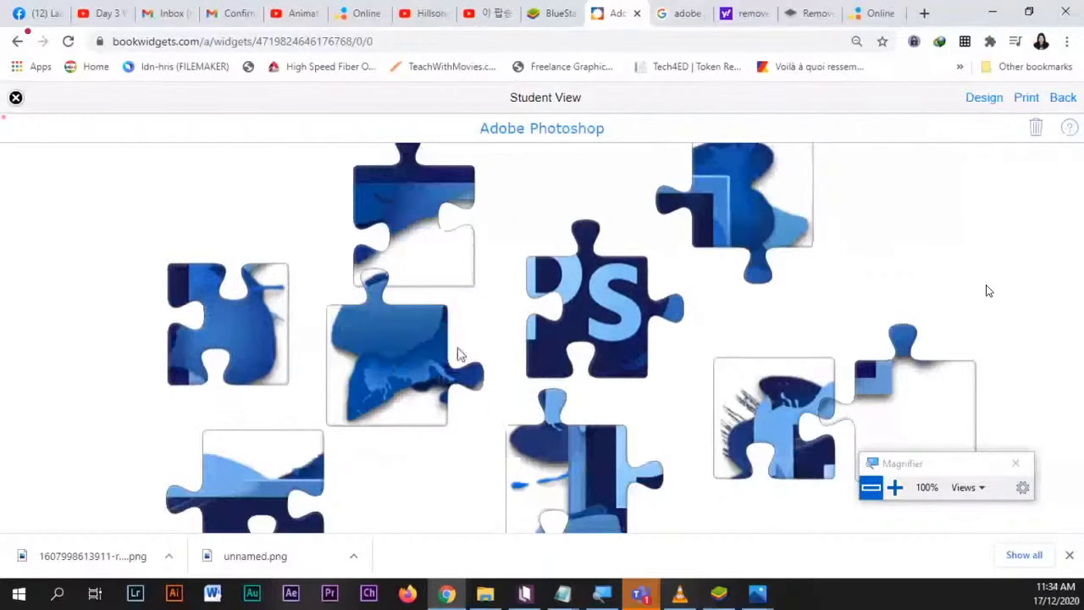
left_click_drag(457, 354, 432, 413)
left_click_drag(426, 249, 366, 280)
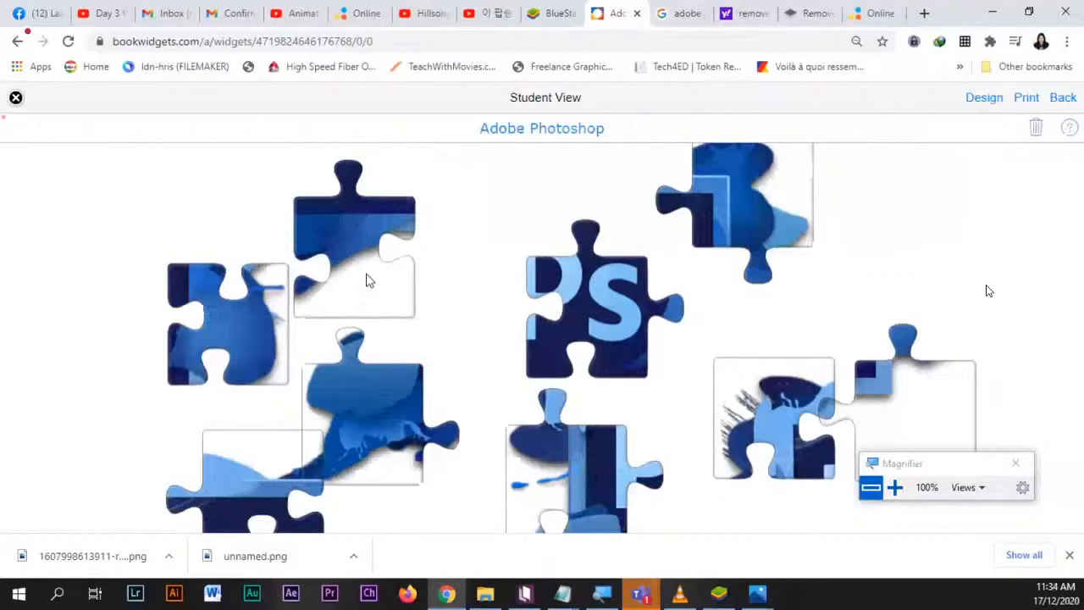
- Zoom the page out, fit the puzzle's upper-left corner piece to the left-edge piece below it, and close the downloads bar
key("ctrl+minus")
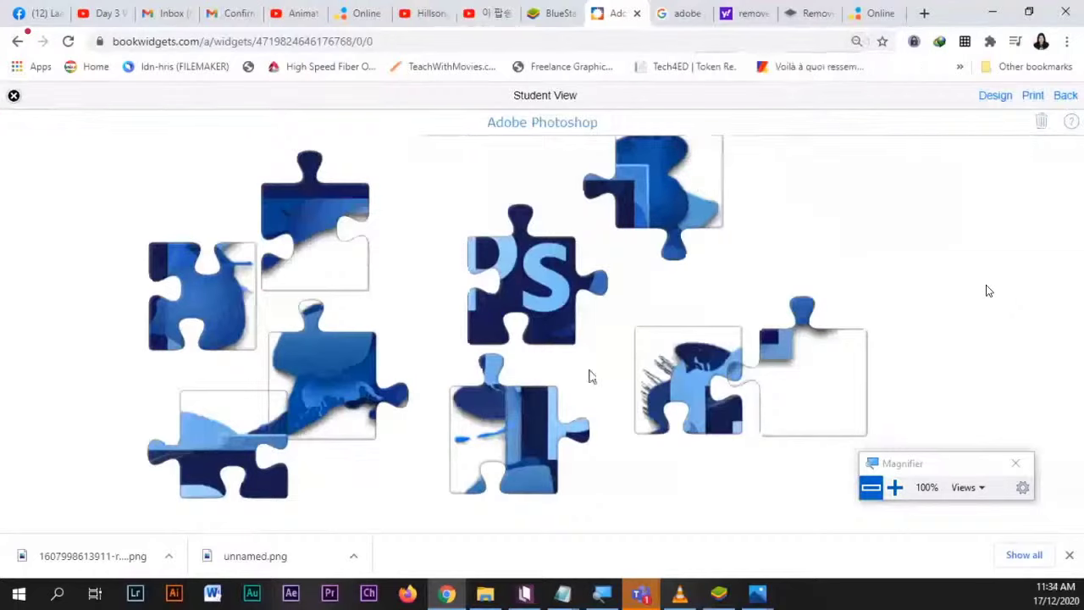
left_click_drag(485, 321, 674, 494)
left_click_drag(729, 366, 758, 321)
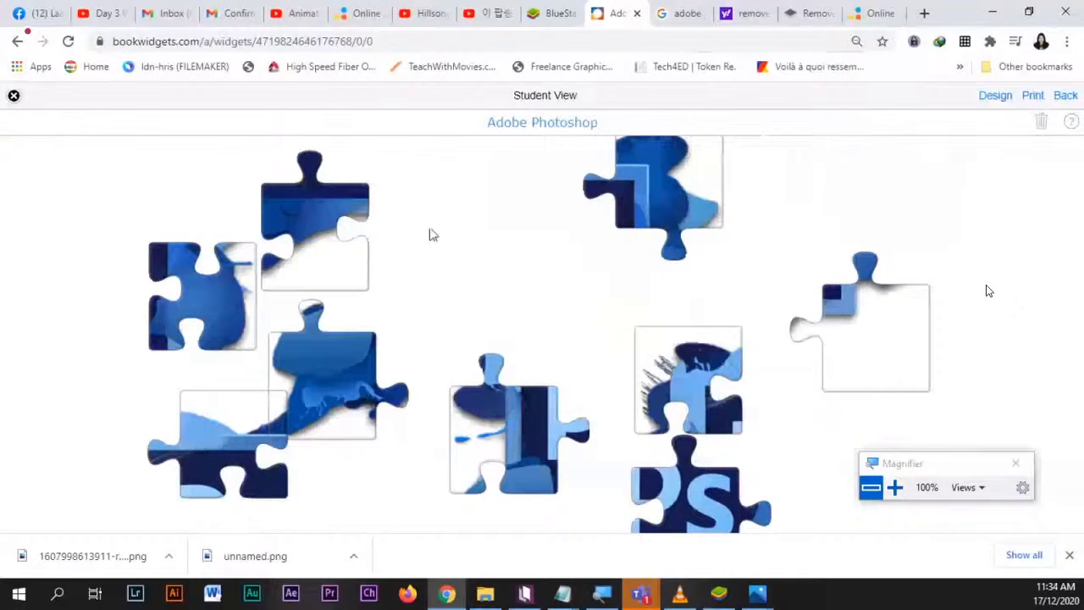
left_click_drag(695, 409, 590, 337)
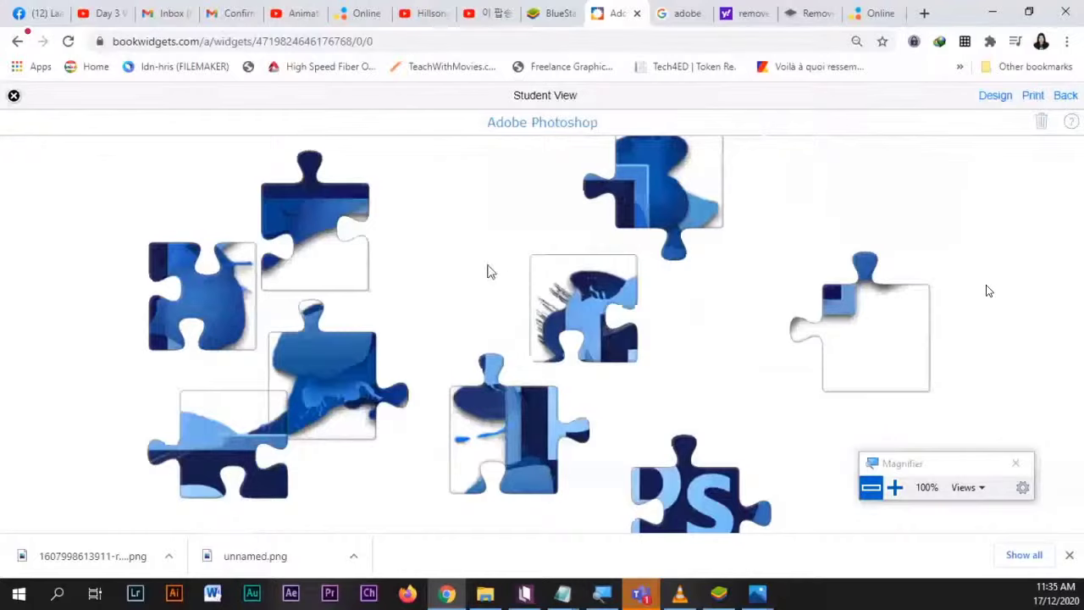
left_click_drag(581, 306, 428, 185)
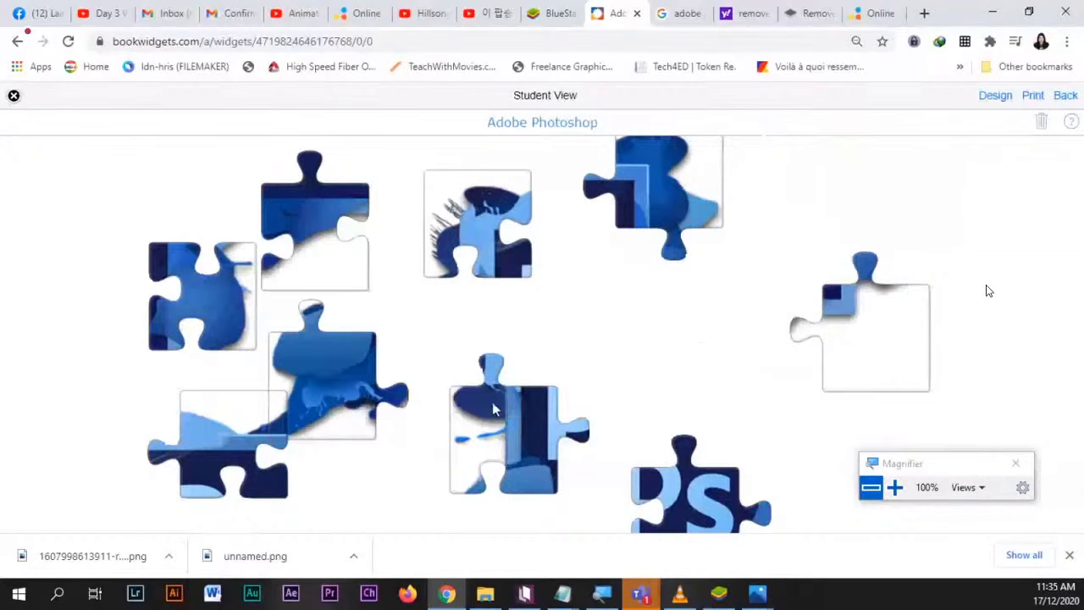
left_click_drag(492, 401, 466, 294)
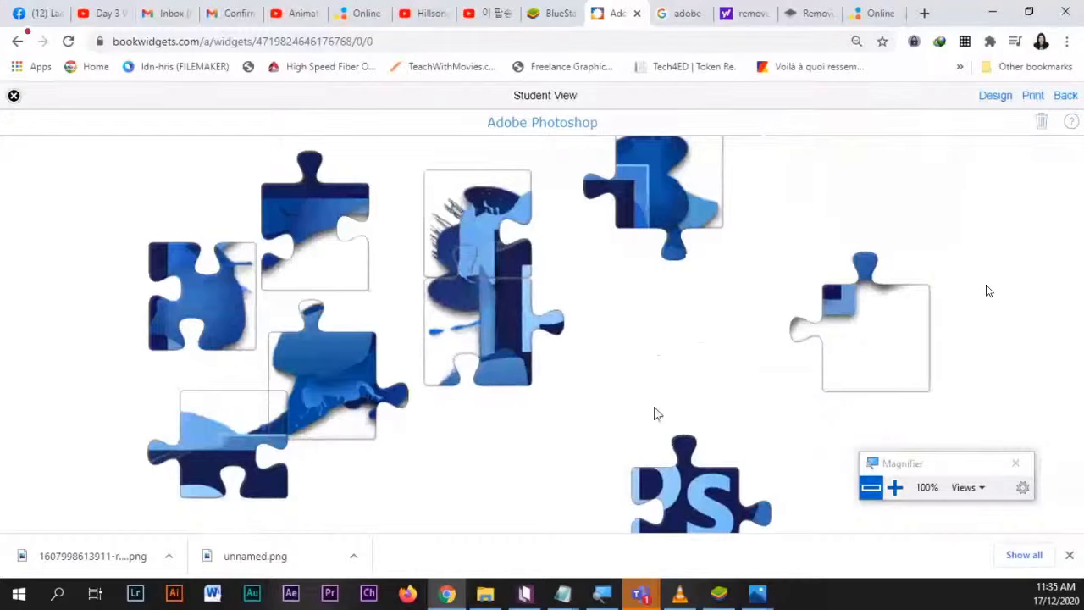
left_click(1070, 556)
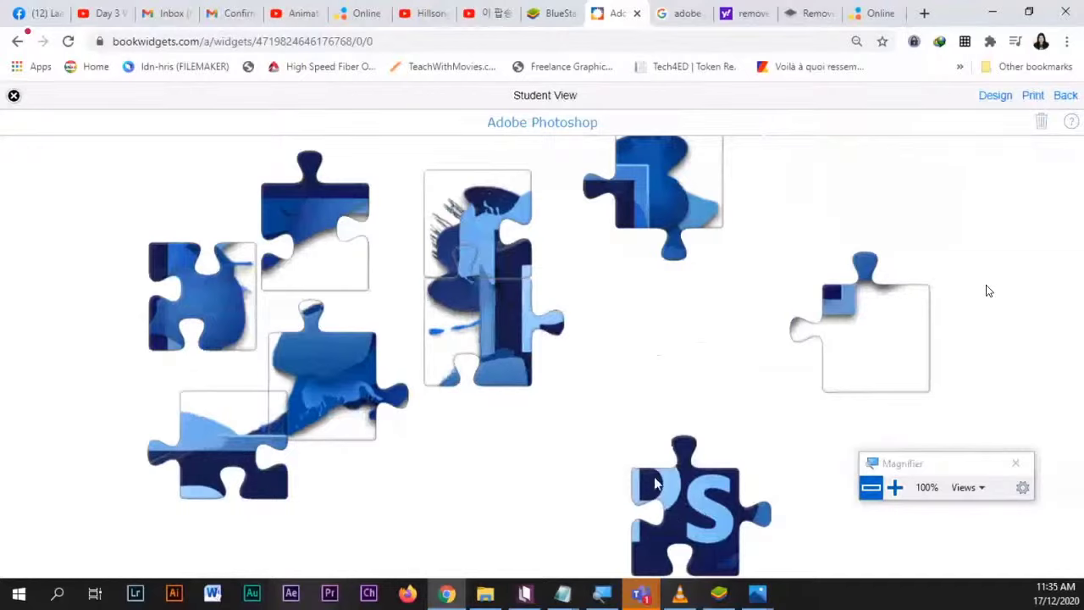
- Fit the top-middle and lower-left corner pieces into the puzzle, moving the other loose pieces clear of the assembled section
left_click_drag(643, 185, 734, 212)
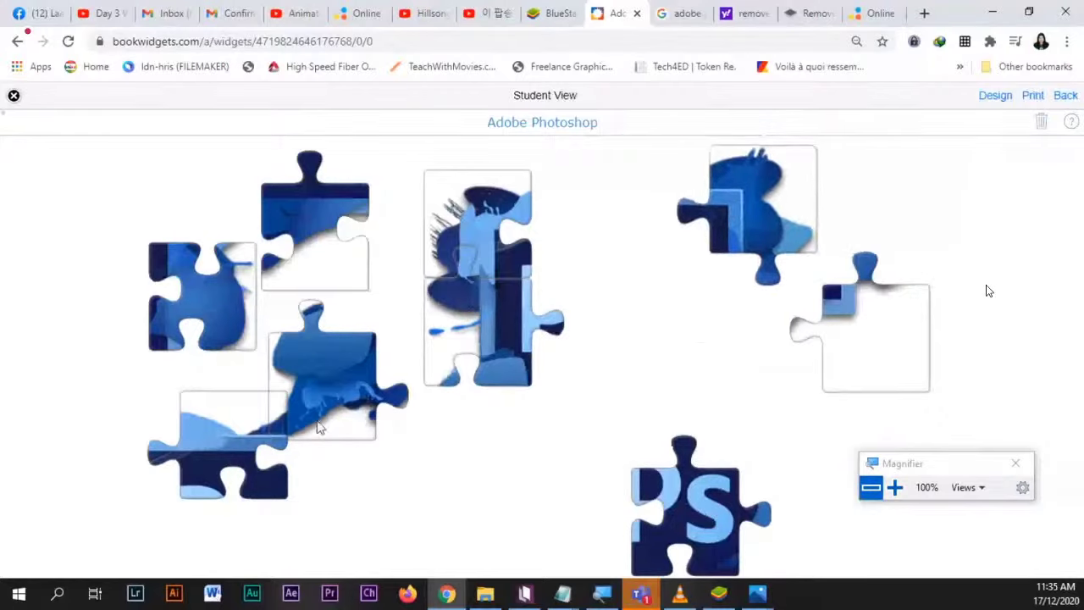
left_click_drag(217, 445, 552, 234)
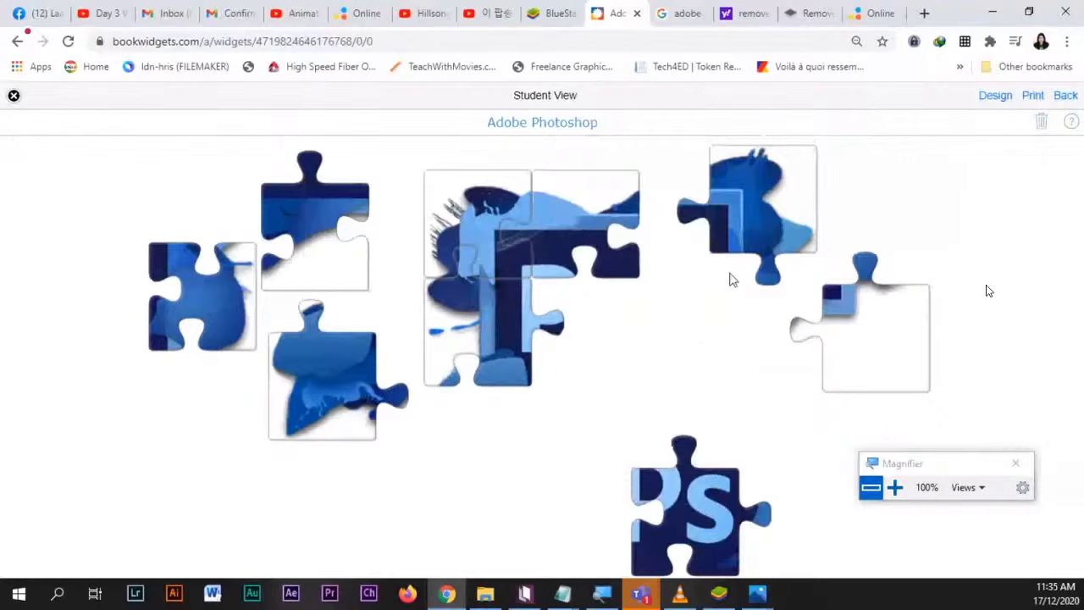
left_click_drag(631, 419, 513, 483)
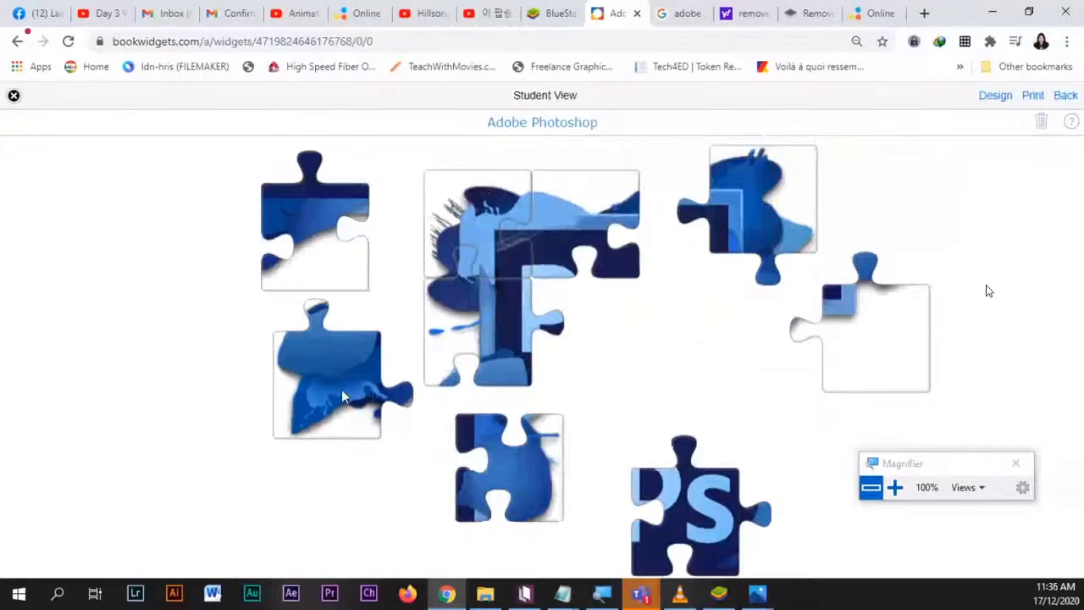
left_click_drag(341, 389, 652, 423)
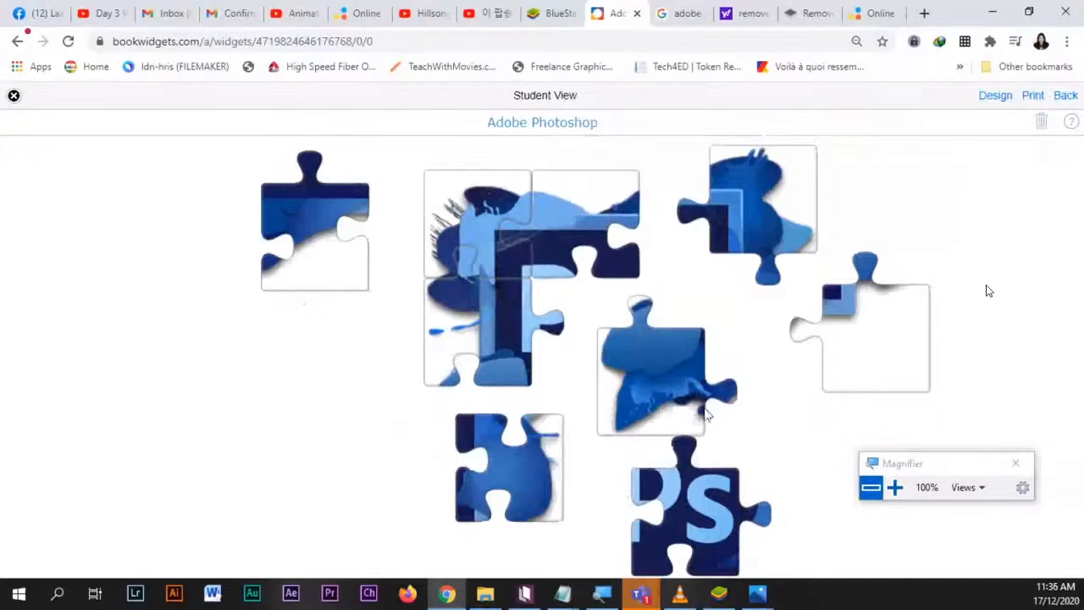
left_click_drag(702, 412, 677, 367)
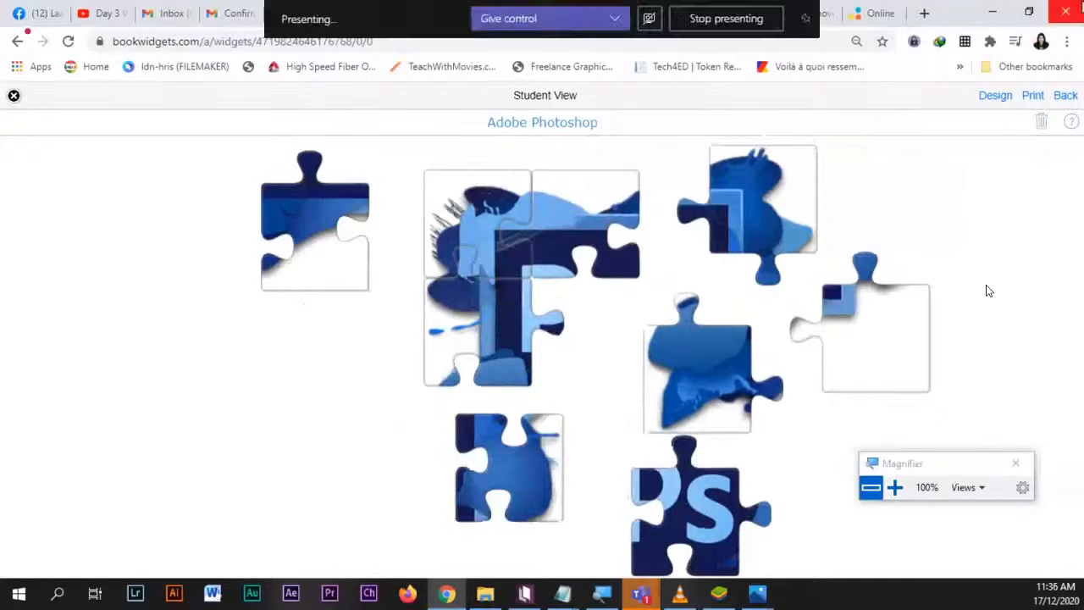
left_click_drag(702, 377, 471, 416)
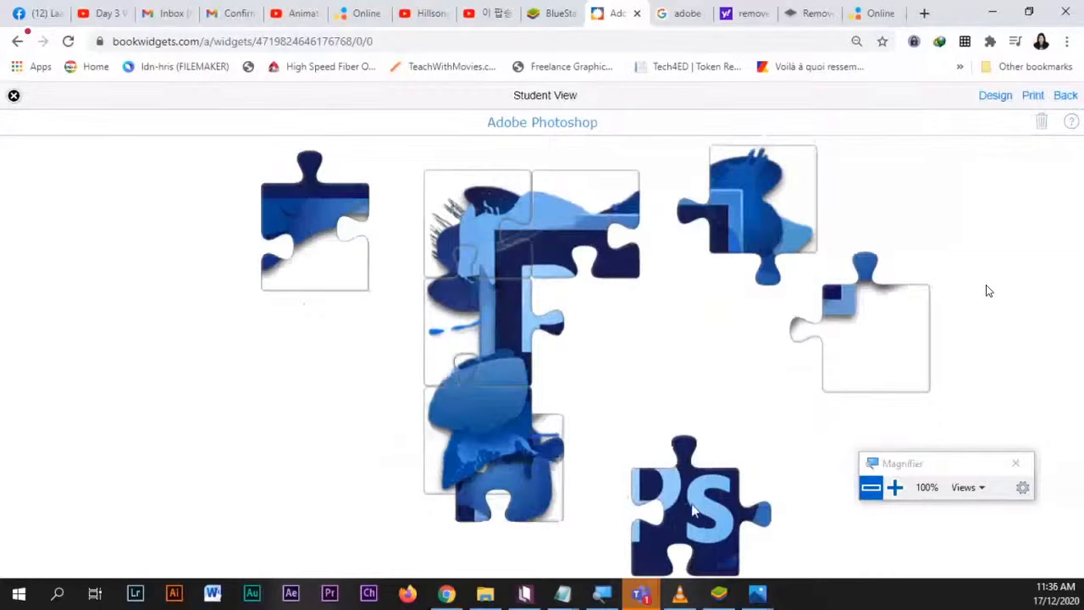
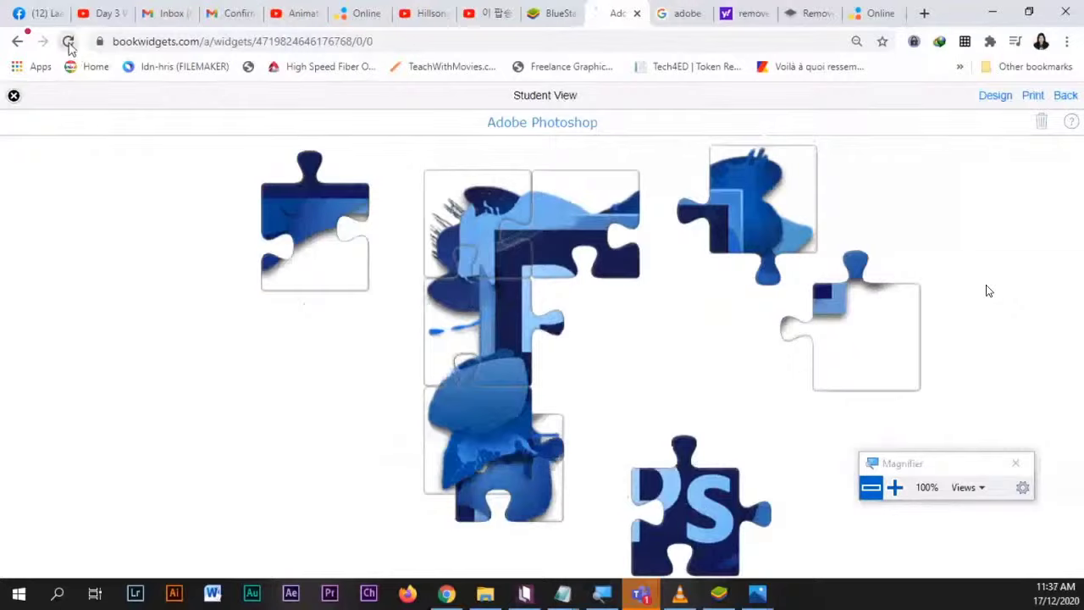
- Reload the widget page, reopen Student View, and fit the centre, bottom-middle, right-edge and upper-right corner puzzle pieces
left_click(68, 40)
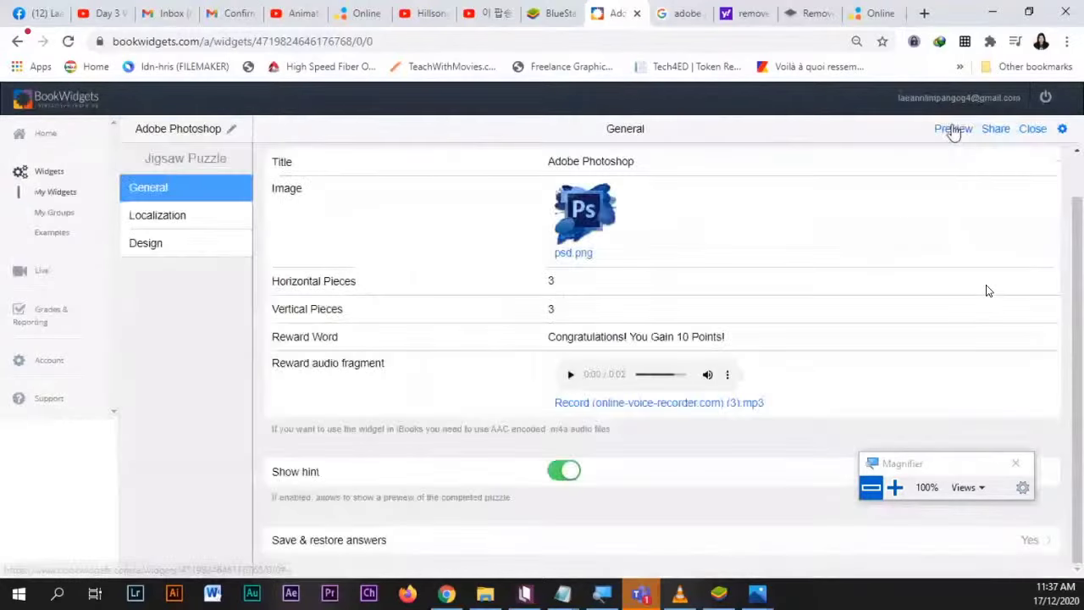
left_click(954, 127)
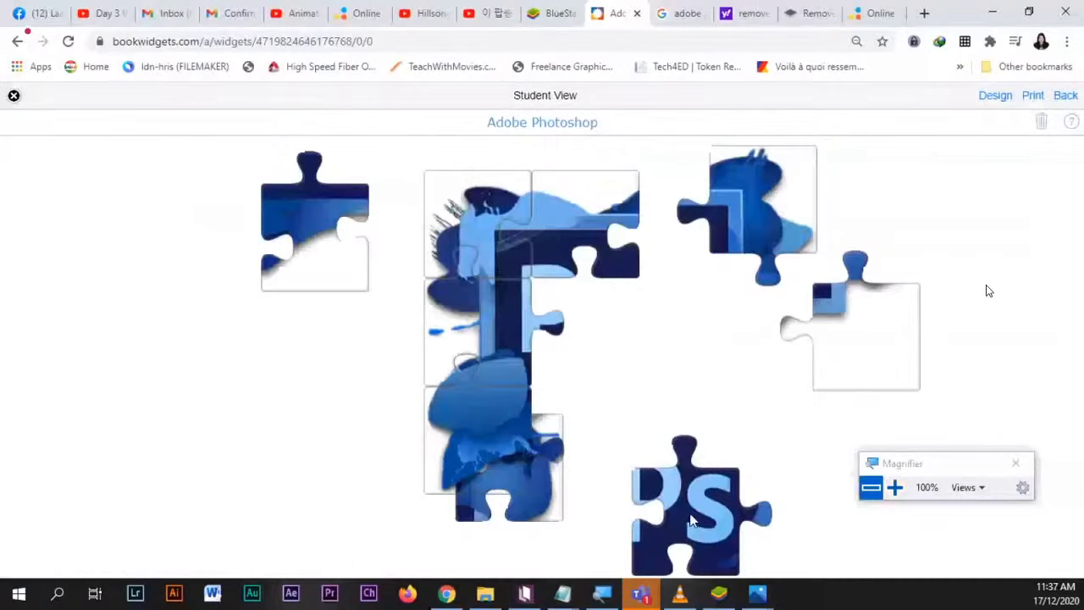
left_click_drag(722, 505, 591, 337)
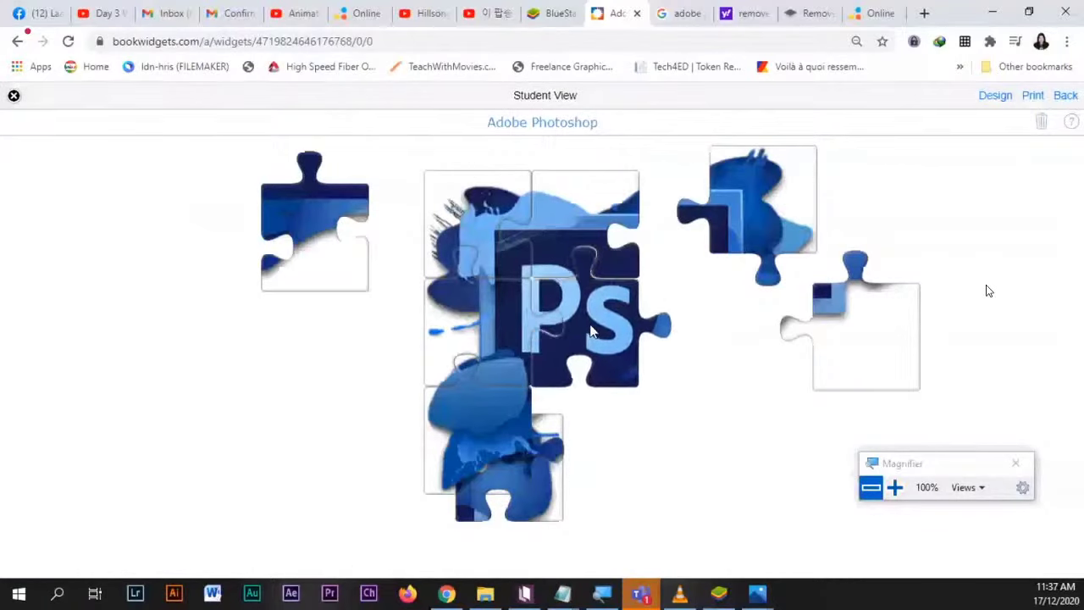
left_click_drag(555, 491, 860, 496)
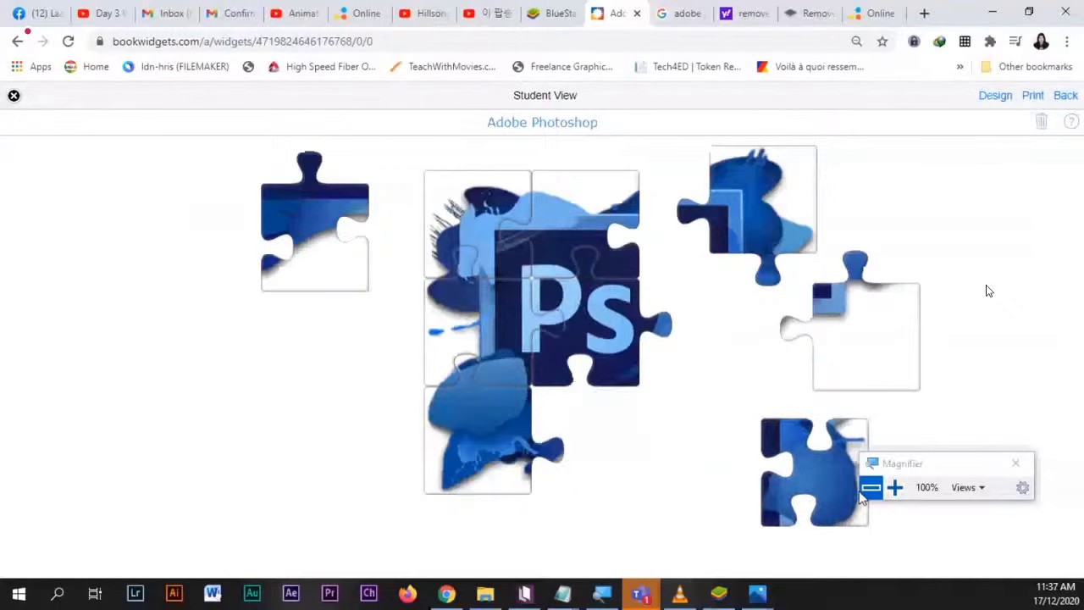
left_click_drag(327, 288, 585, 472)
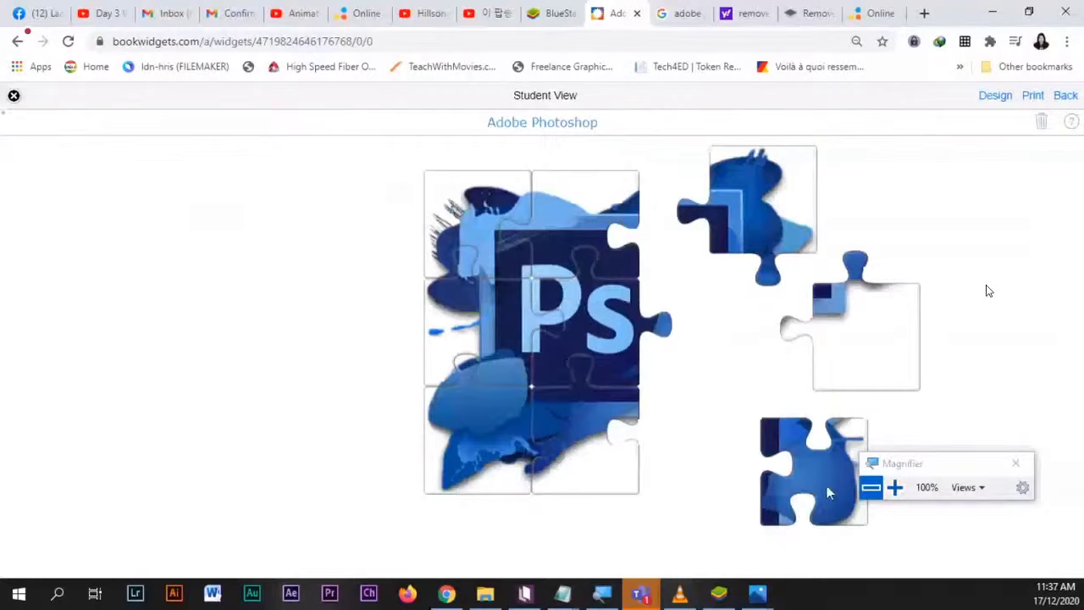
left_click_drag(814, 467, 710, 354)
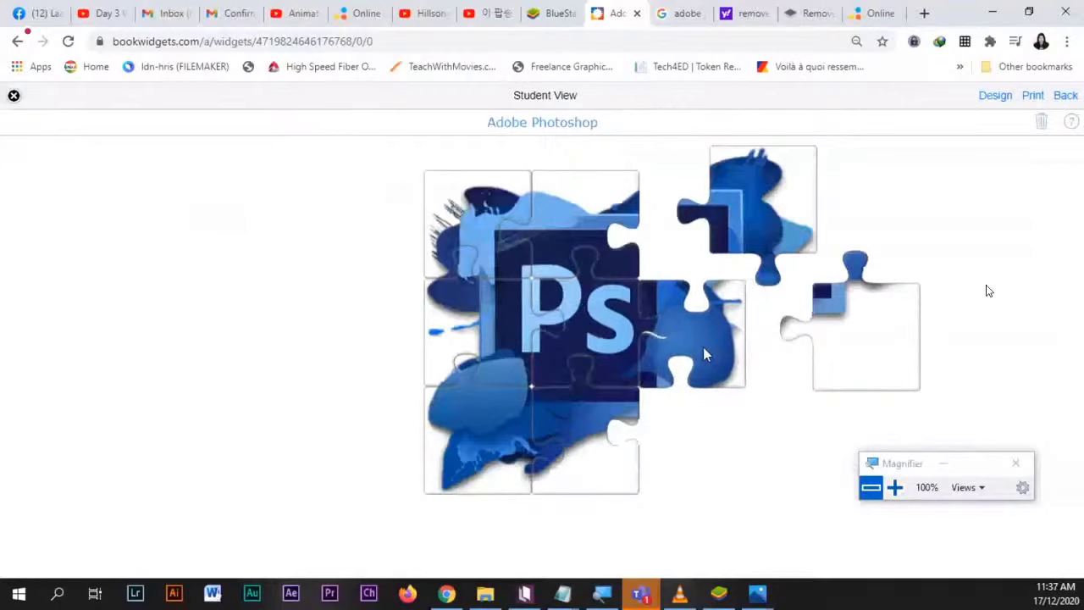
left_click_drag(742, 207, 684, 233)
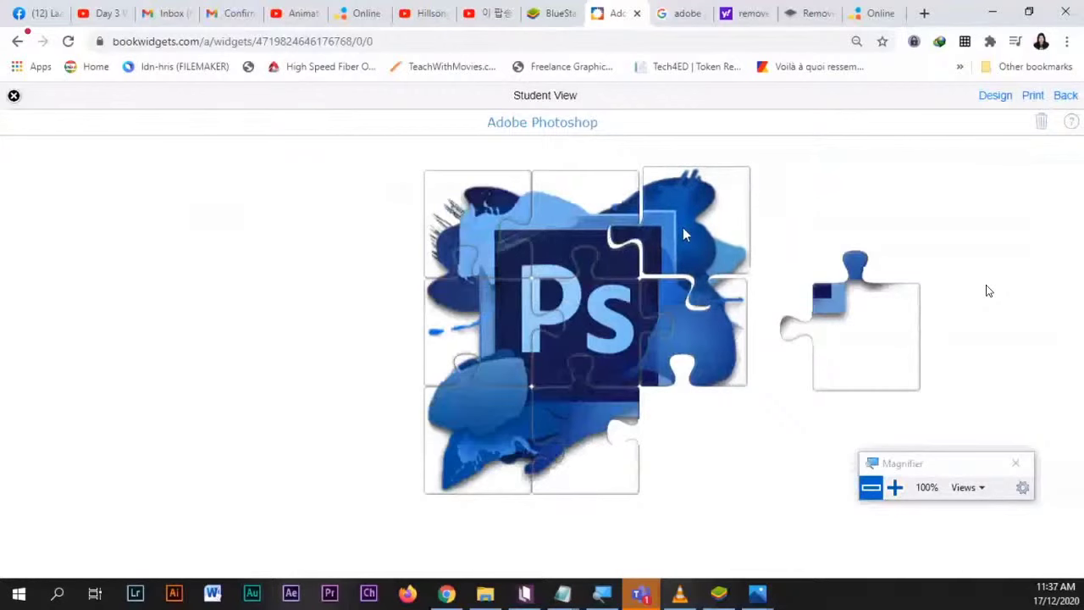
- Check the Maroon 5 playlist's playback on YouTube, complete the puzzle with its lower-right corner piece, and leave Student View
left_click(488, 12)
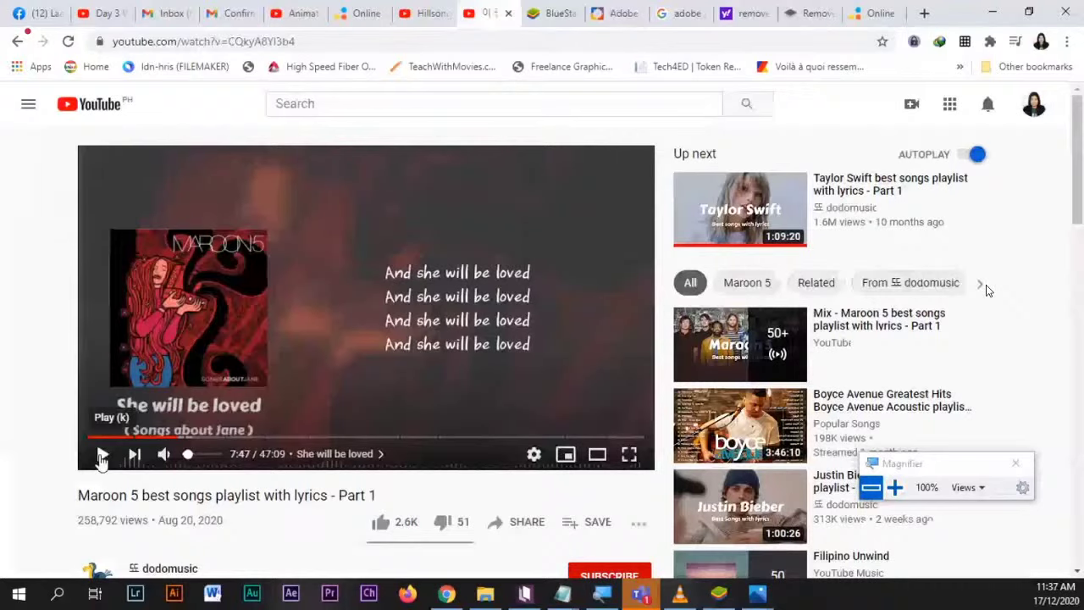
left_click(614, 13)
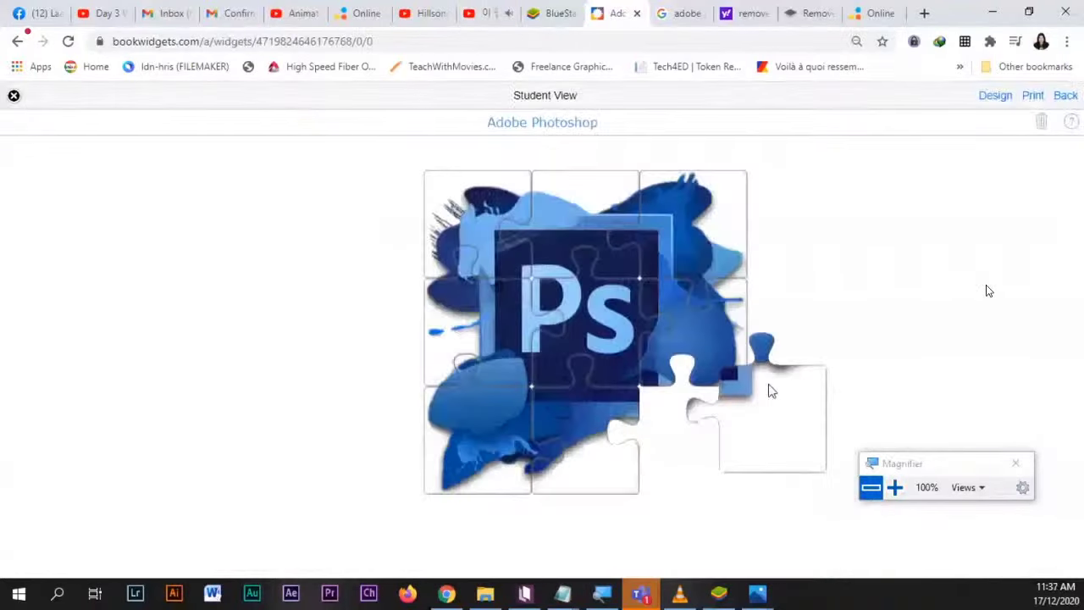
left_click(478, 14)
left_click(614, 13)
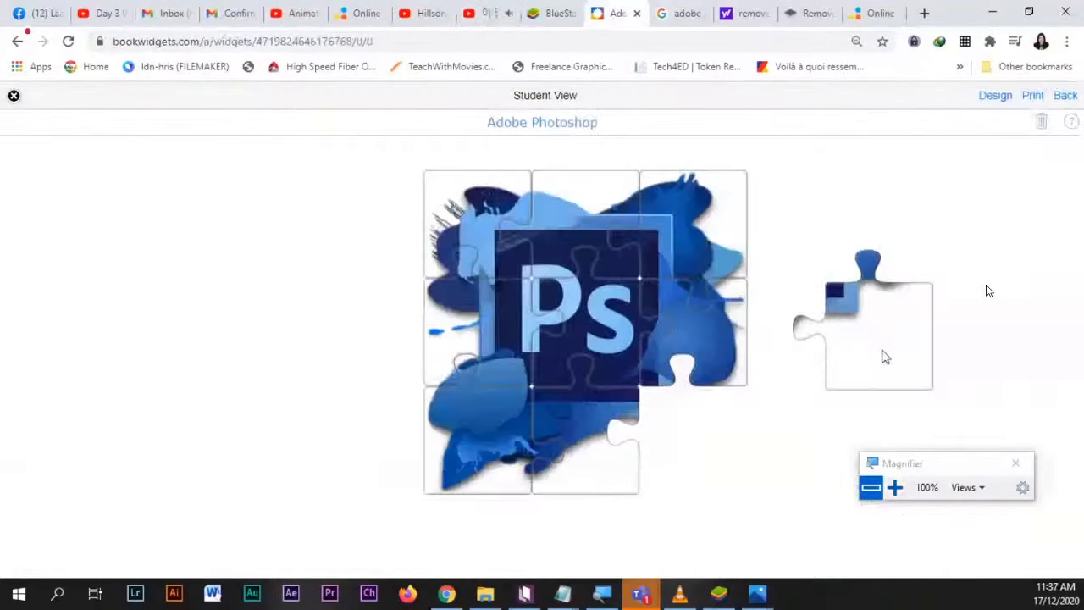
left_click_drag(884, 355, 690, 448)
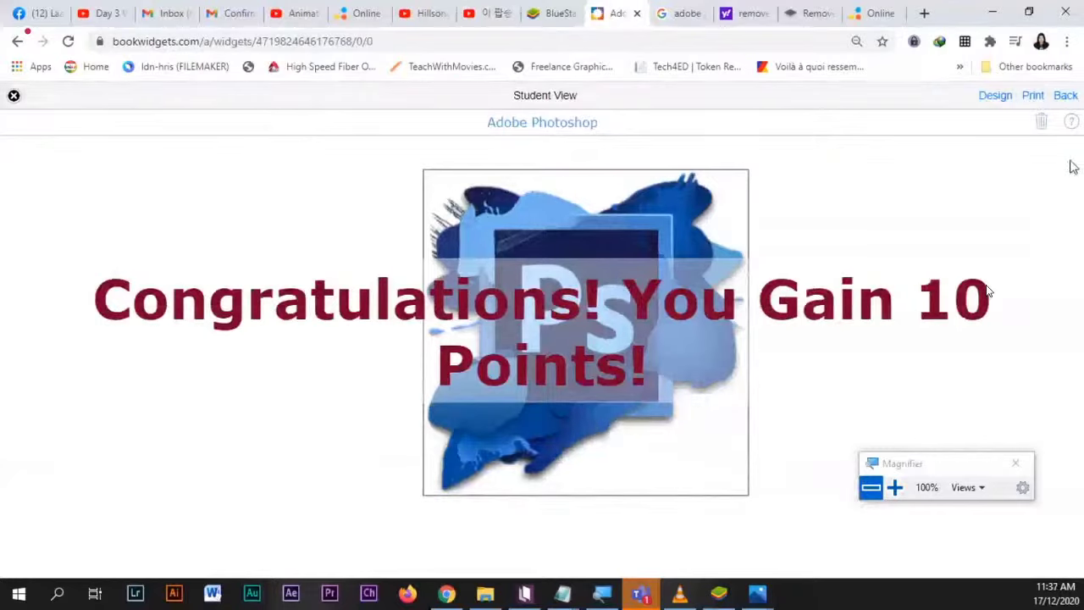
left_click(1069, 98)
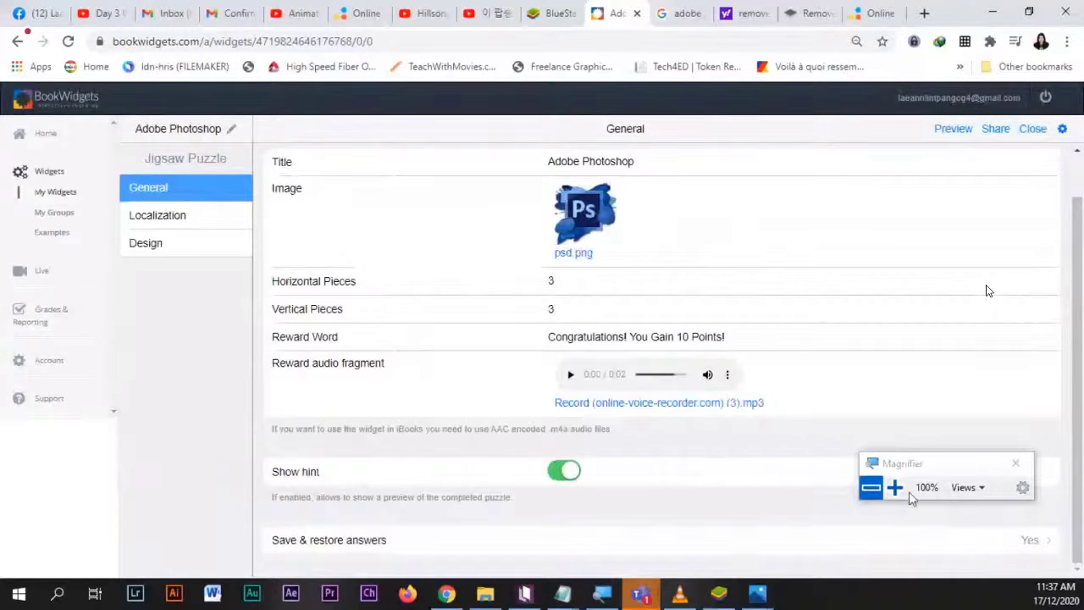
- Download the jigsaw puzzle as widget.zip and show the file in a maximized Downloads folder window
key("super+plus")
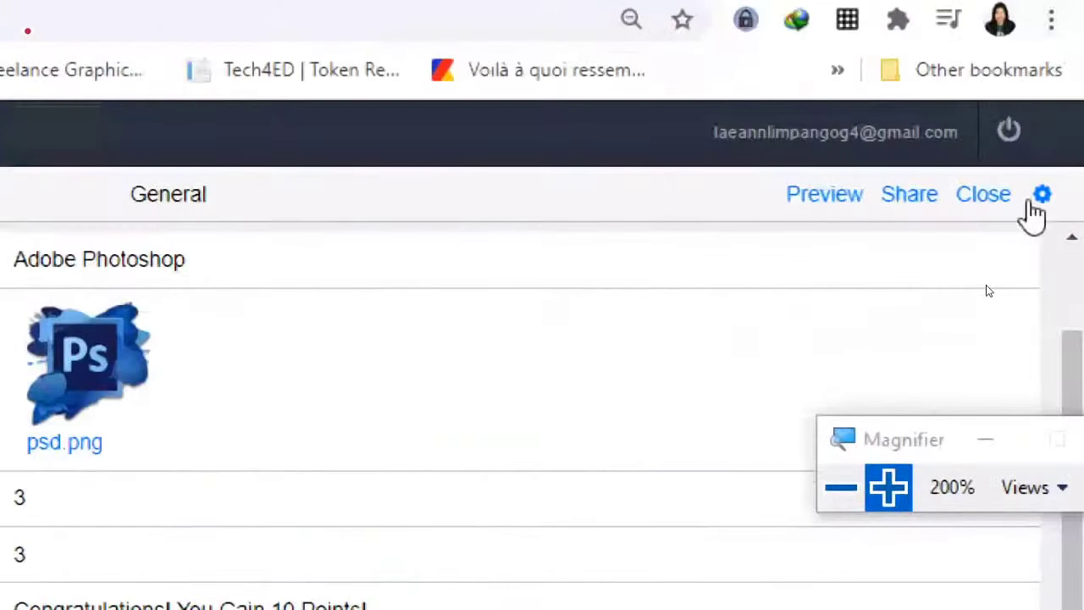
left_click(843, 484)
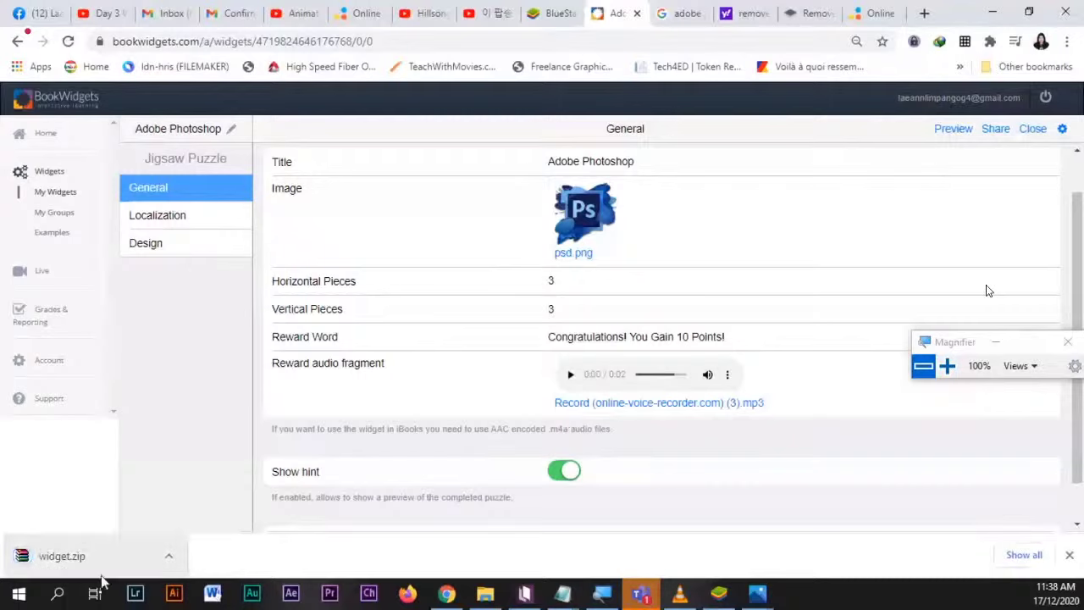
left_click(169, 557)
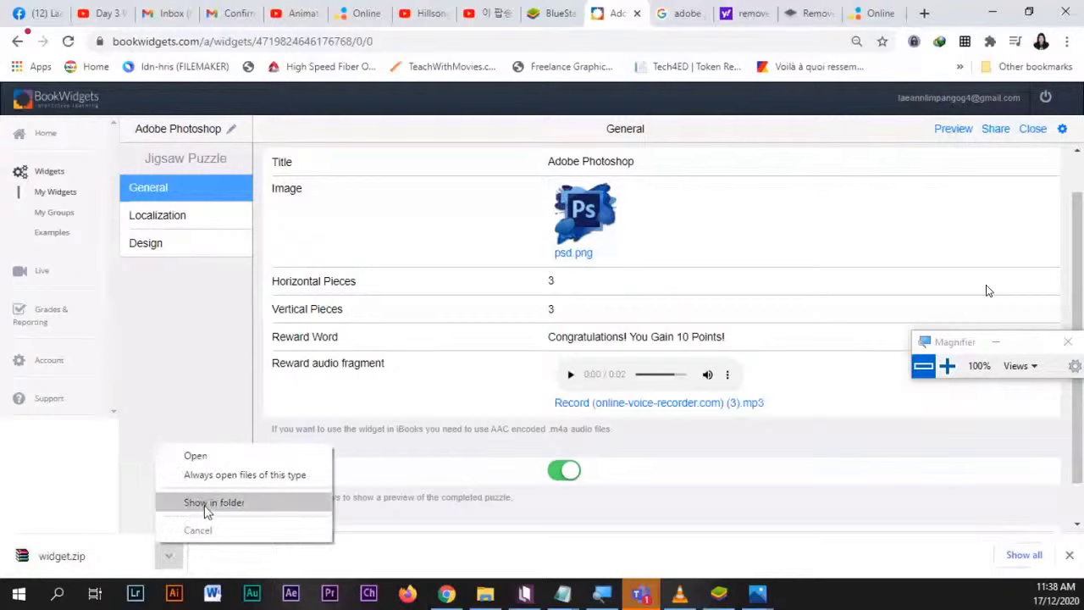
left_click(211, 503)
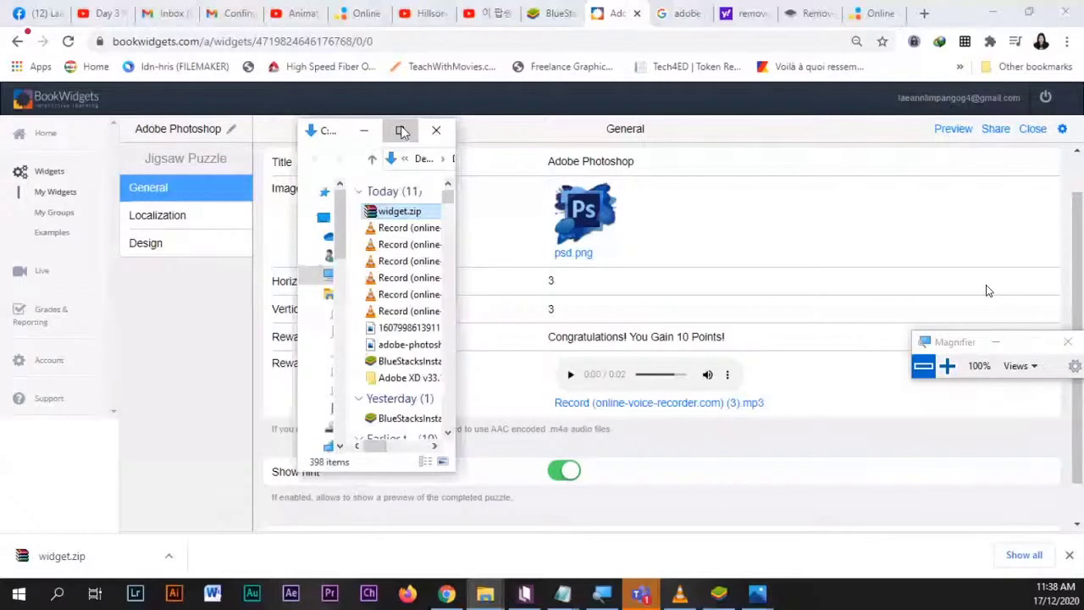
left_click(402, 132)
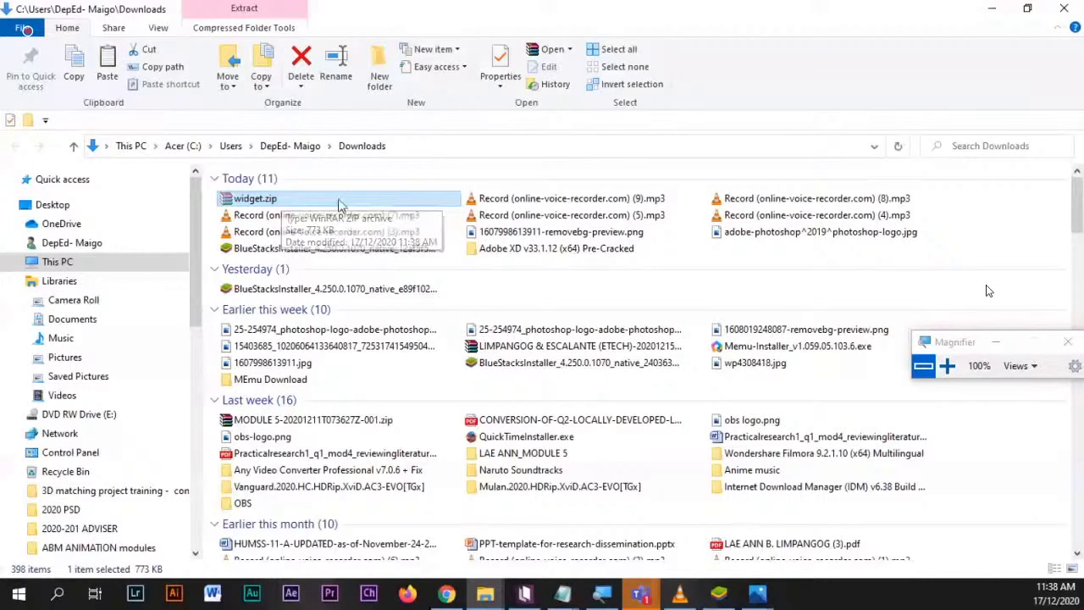
- Copy widget.zip and open the WIDGET folder inside the Desktop's KOTOBEE folder
left_click(59, 207)
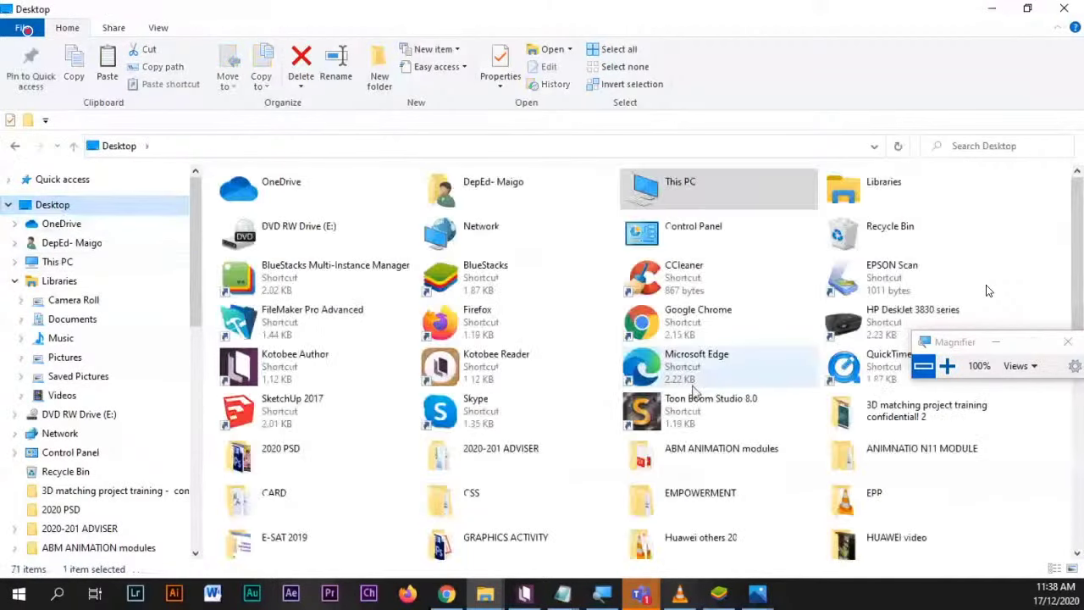
double_click(669, 495)
left_click(15, 146)
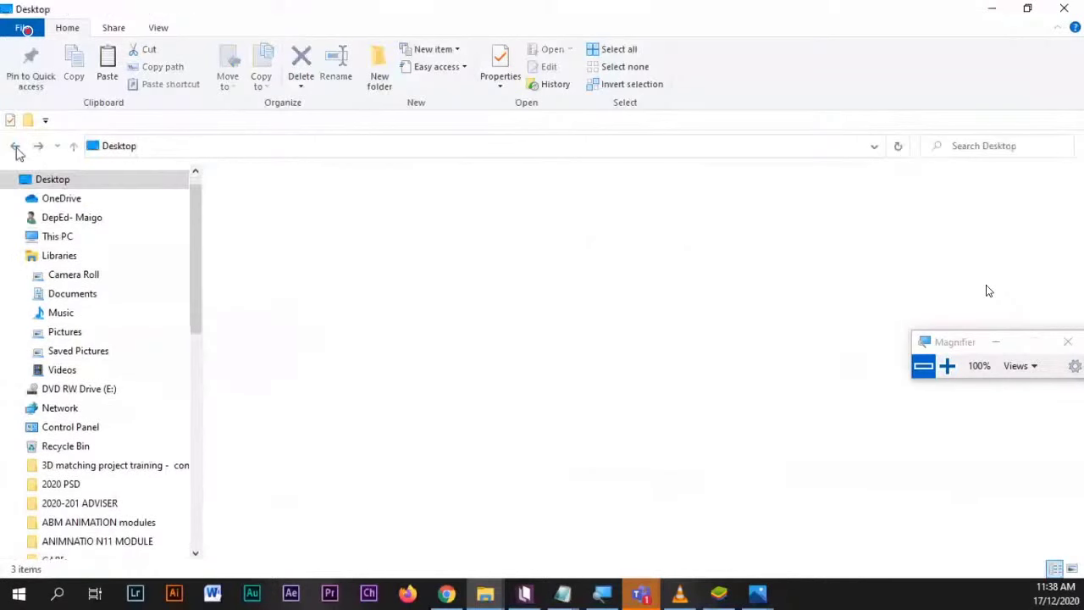
left_click(478, 443)
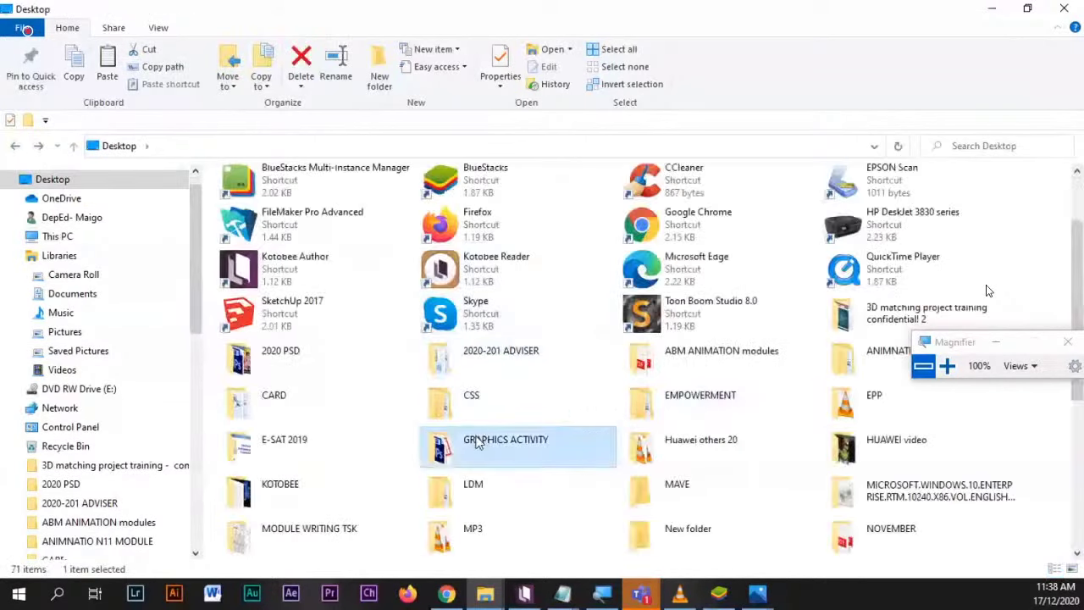
left_click(309, 506)
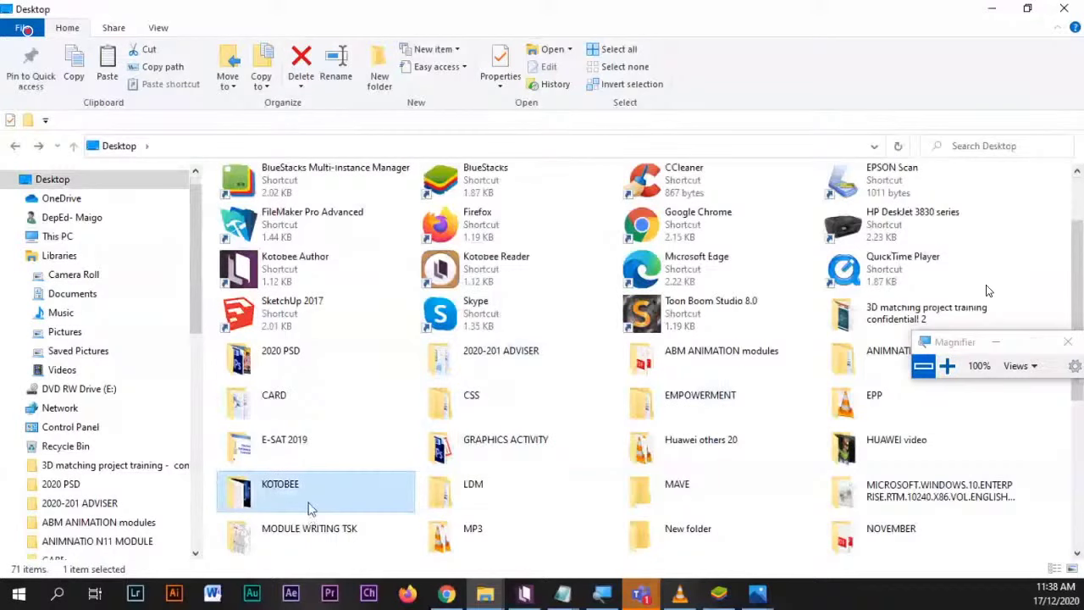
double_click(309, 506)
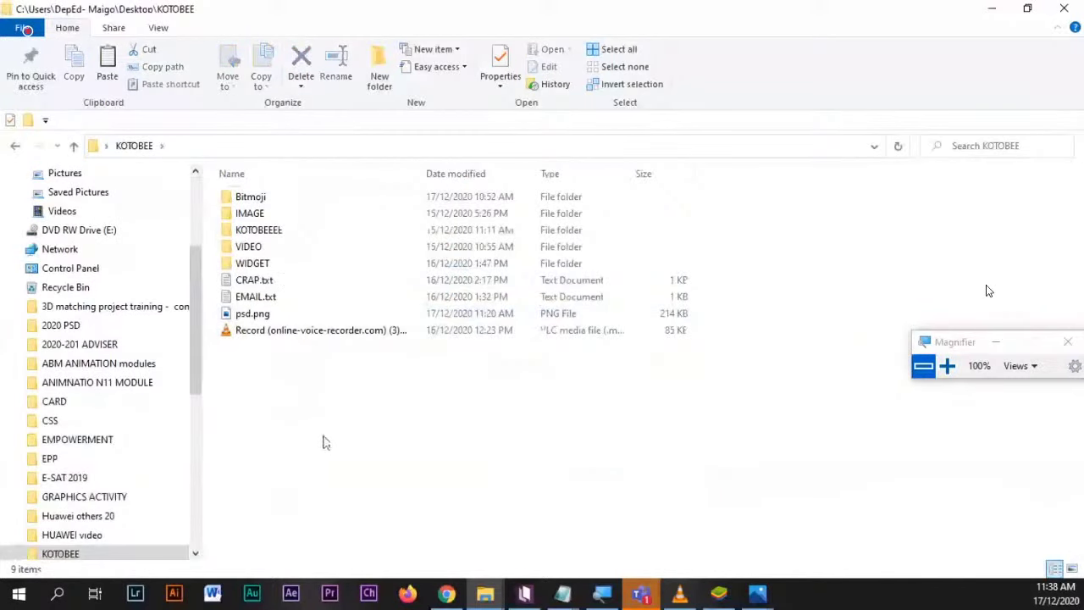
double_click(303, 264)
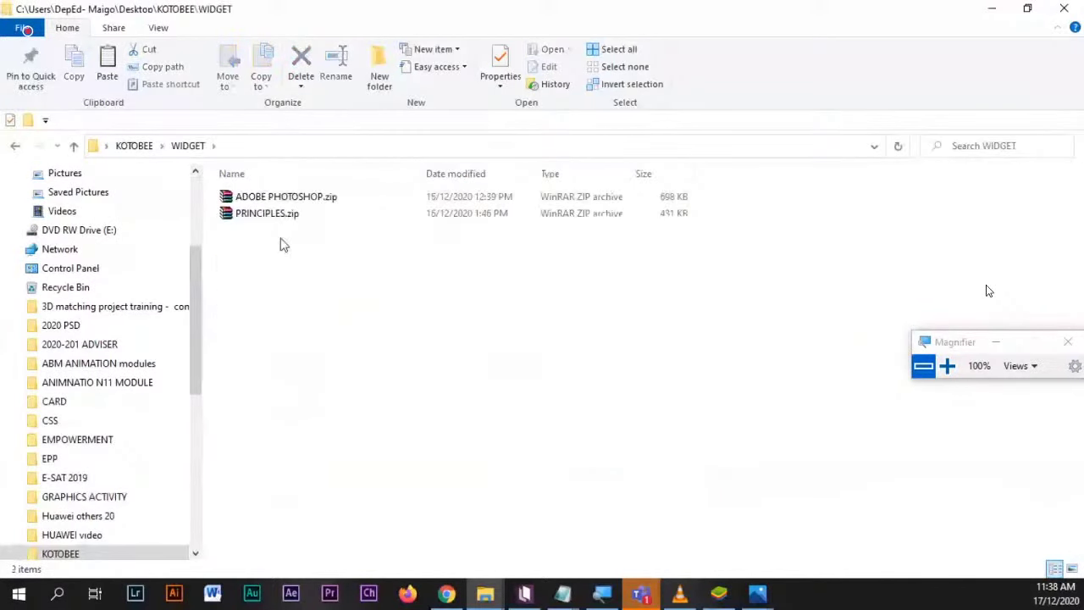
- Delete ADOBE PHOTOSHOP.zip from the WIDGET folder and paste the downloaded widget.zip in its place
left_click(292, 200)
key("Delete")
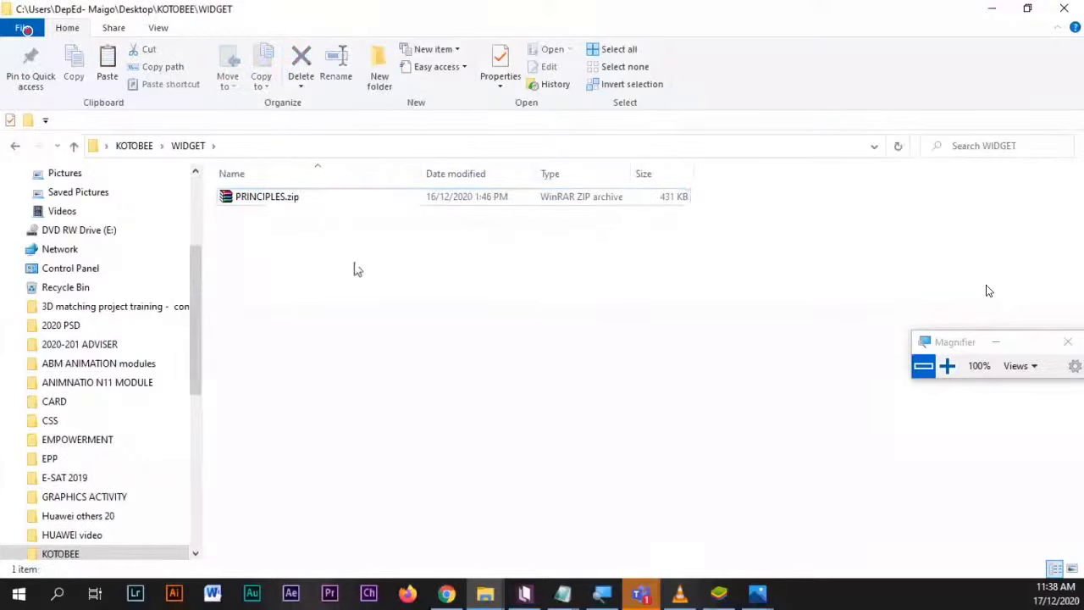
right_click(351, 363)
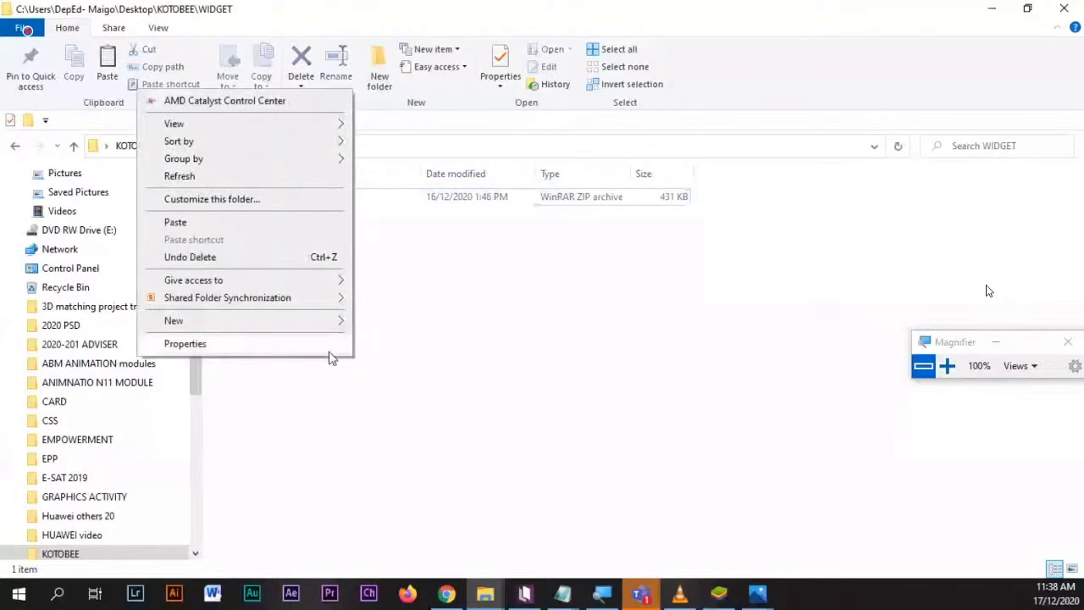
left_click(194, 225)
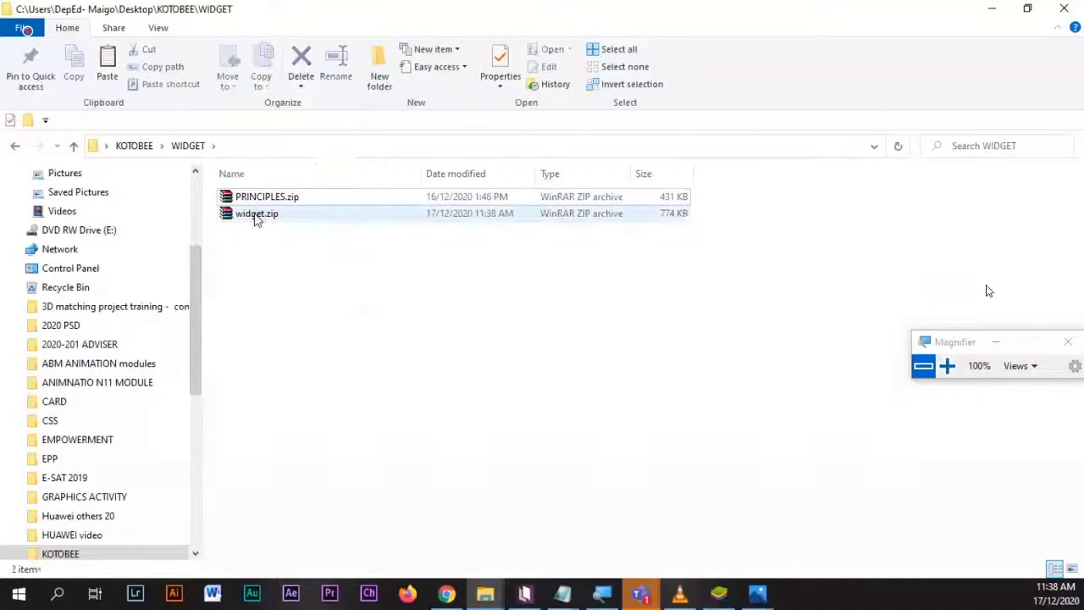
- Rename widget.zip in the WIDGET folder as PSD.zip
right_click(254, 213)
left_click(79, 542)
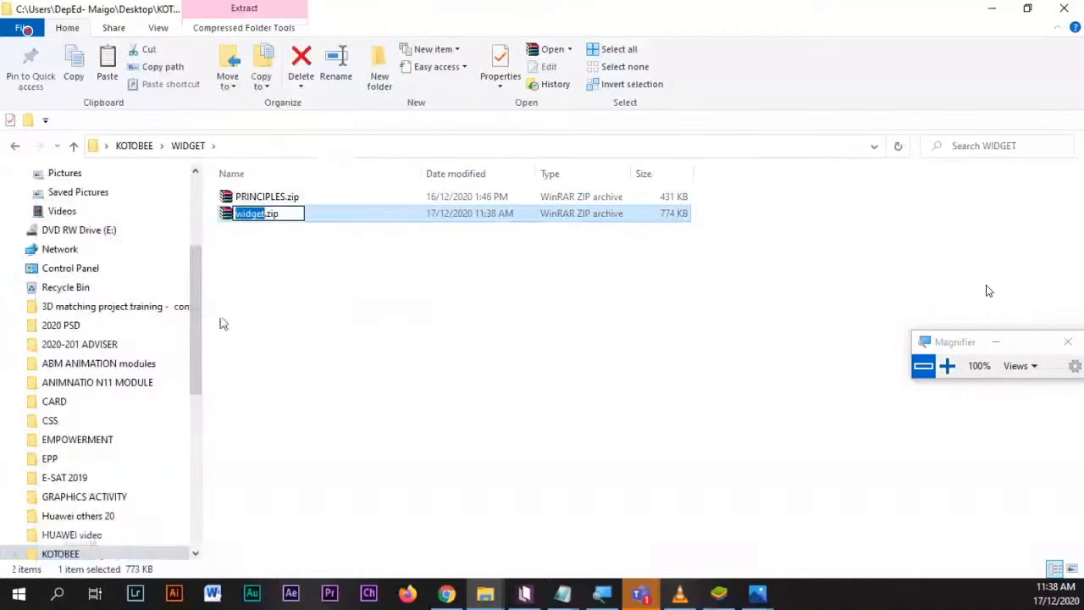
type("PSD")
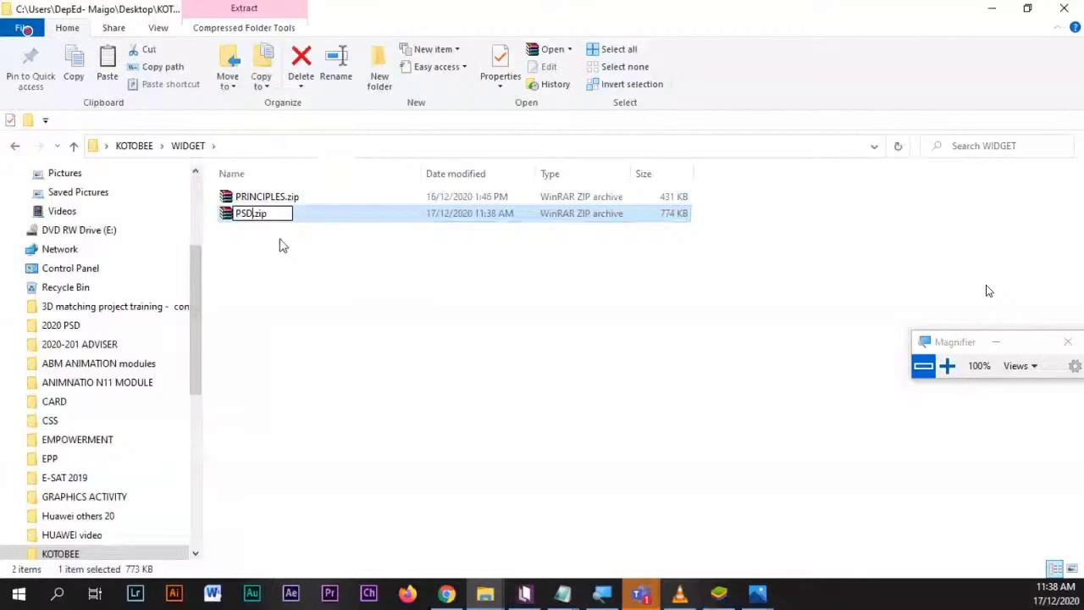
- Check the Maroon 5 playlist on YouTube and return to the WIDGET folder
key("alt+Tab")
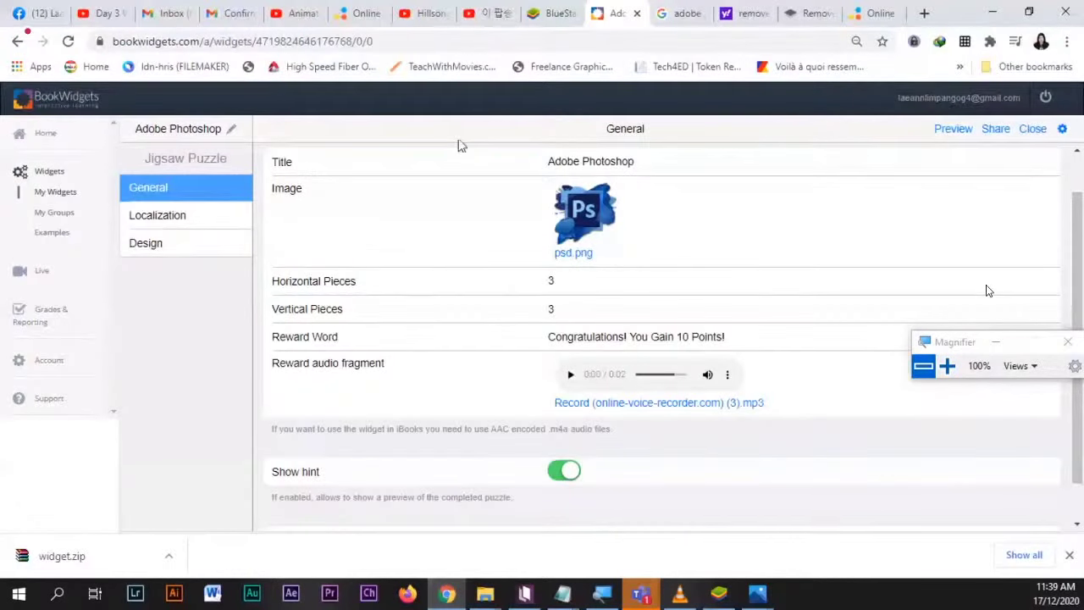
left_click(481, 16)
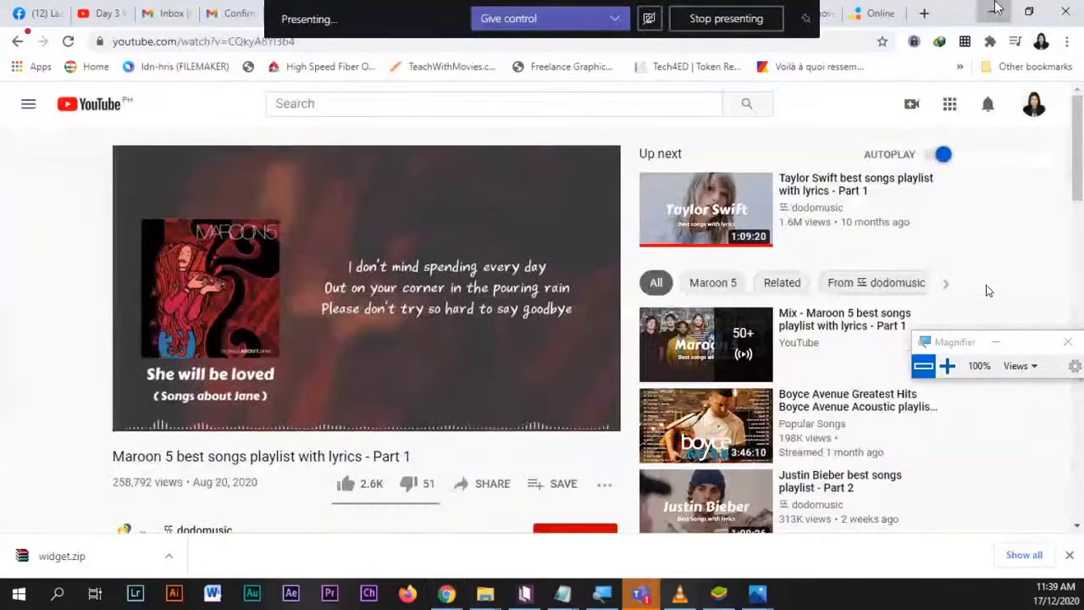
left_click(994, 10)
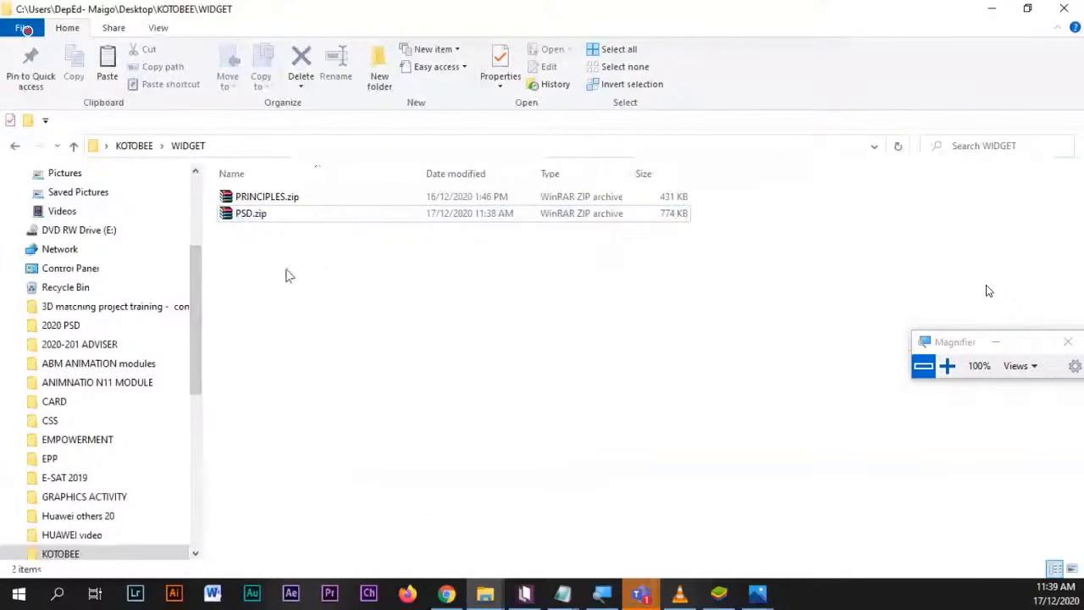
- Switch to Kotobee Author and delete the existing widget under "a. Principles of Design" in Activity 1, moving the Magnifier window off the insert tools
left_click(525, 594)
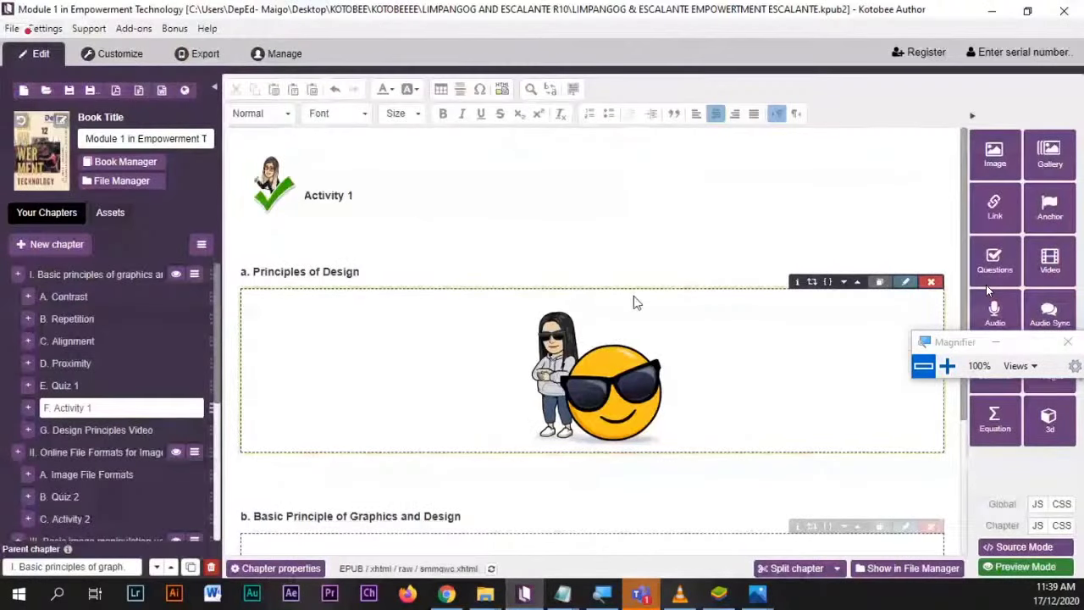
scroll(669, 331, "down", 1)
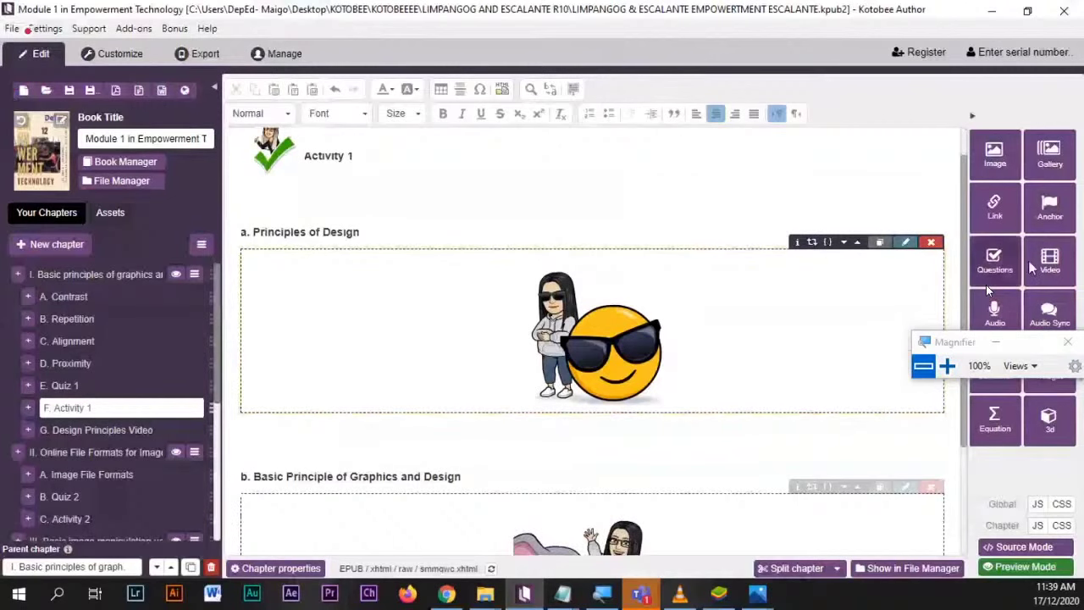
left_click(931, 243)
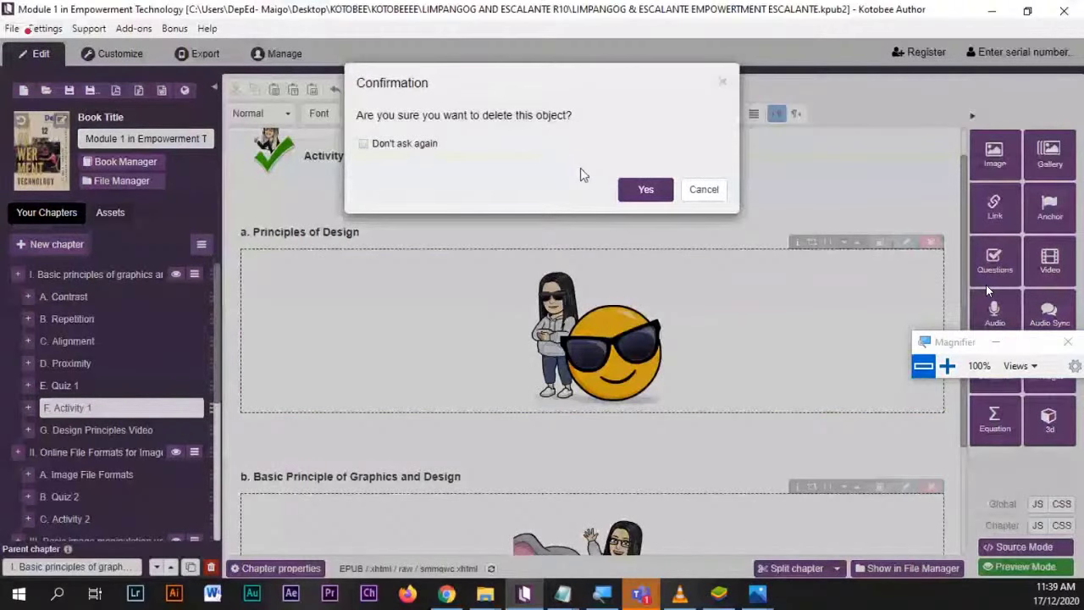
left_click(645, 189)
left_click_drag(969, 346, 848, 76)
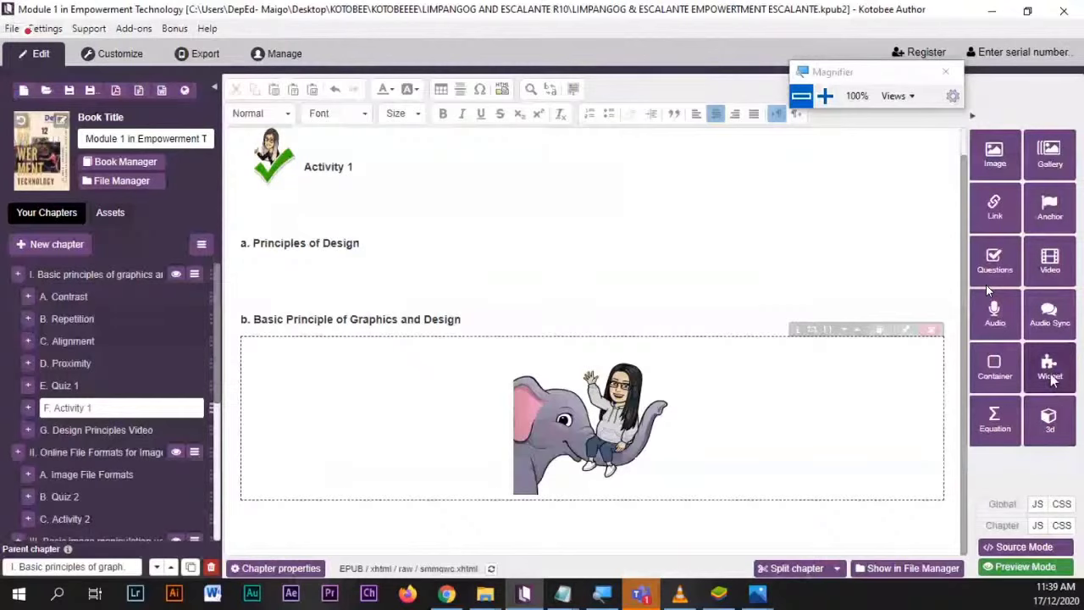
- Begin inserting a Popup Widget under "a. Principles of Design" and load PSD.zip from the KOTOBEE WIDGET folder
left_click(1050, 368)
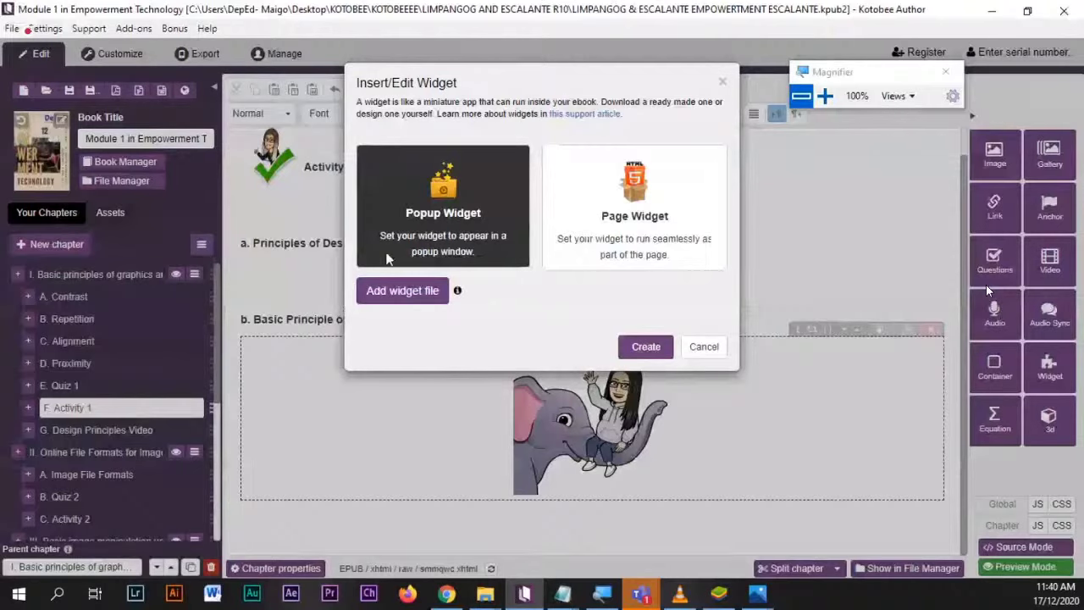
left_click(605, 196)
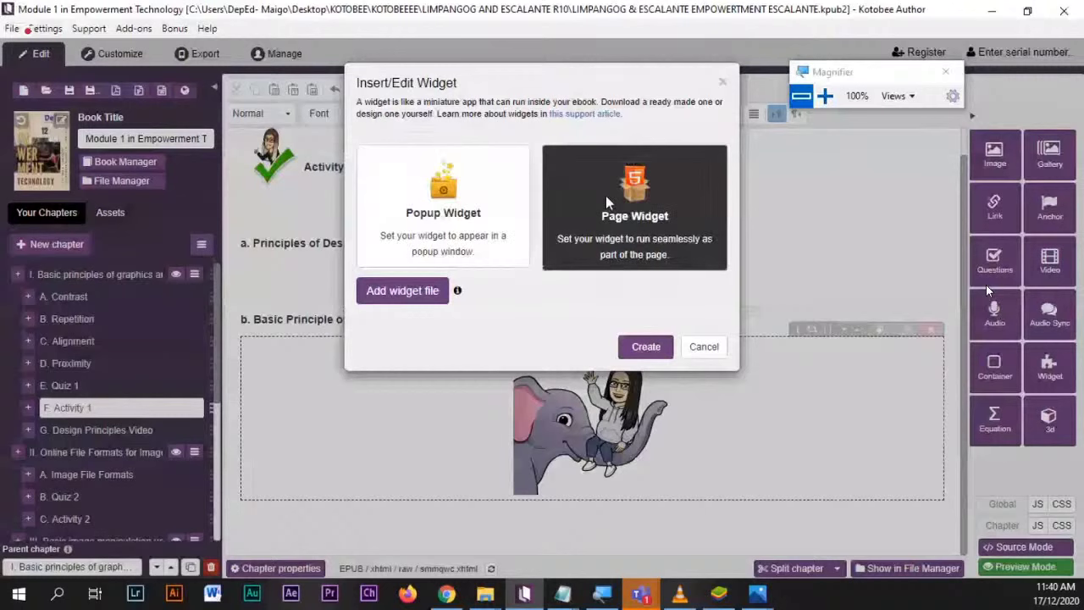
left_click(497, 200)
left_click(440, 220)
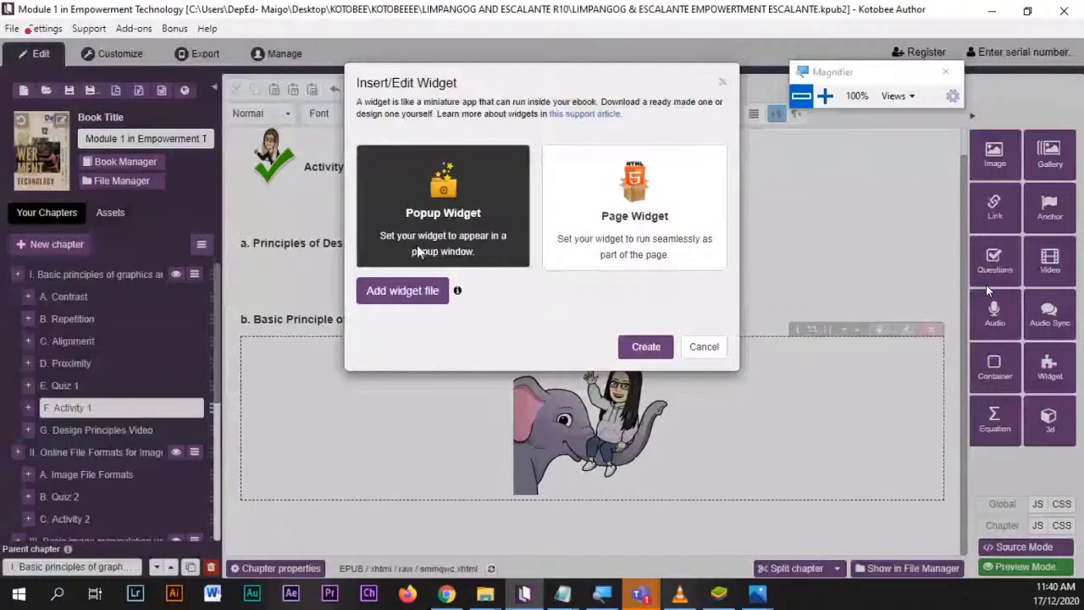
left_click(402, 291)
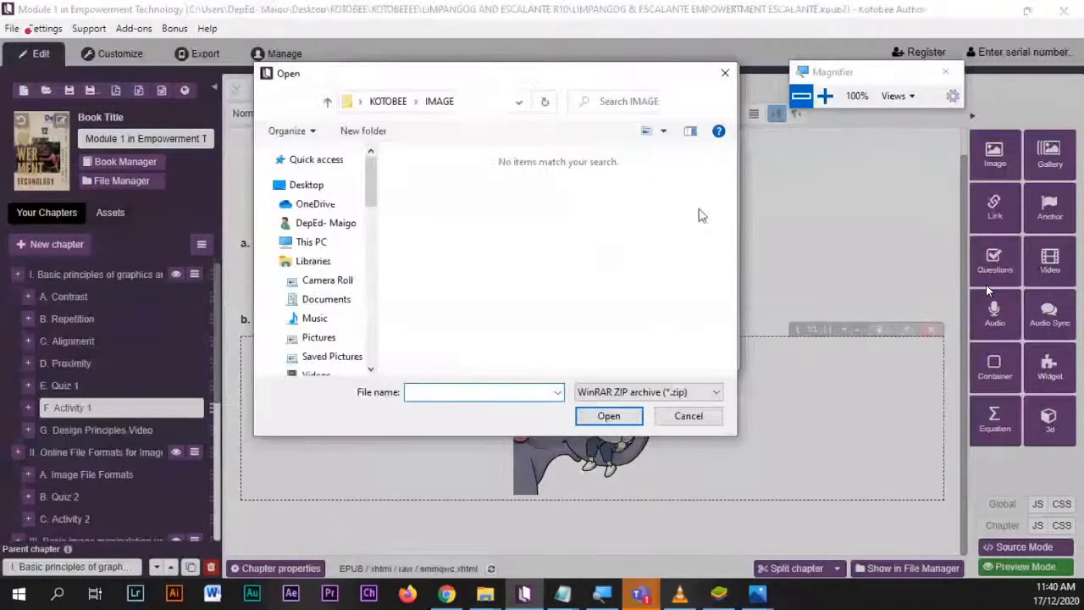
left_click(392, 102)
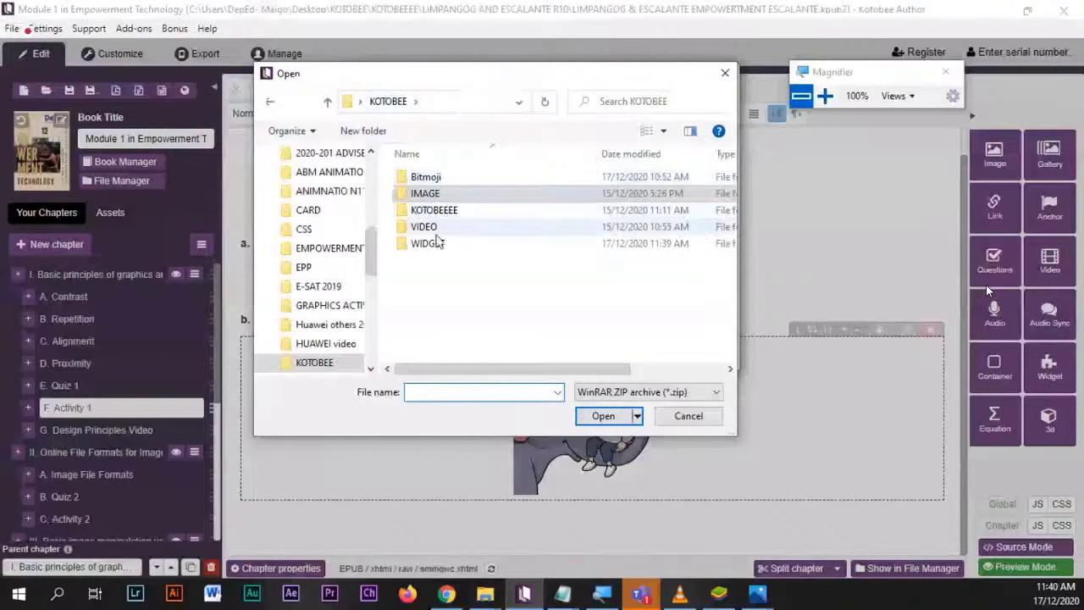
double_click(434, 246)
left_click(431, 194)
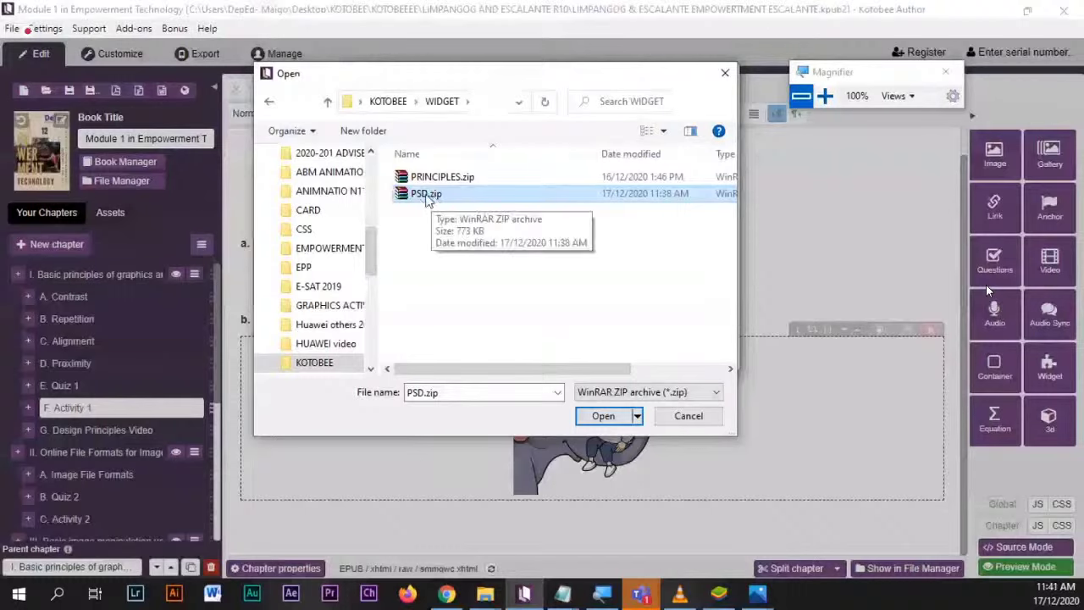
left_click(604, 418)
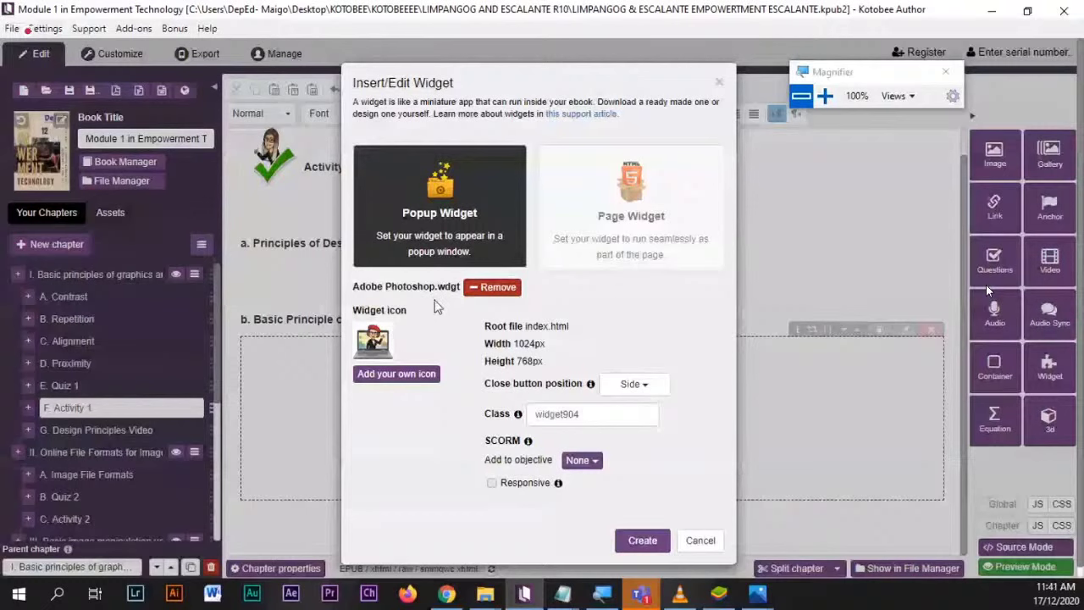
- Remove the loaded widget file, add PSD.zip again, and create the popup widget
left_click(490, 287)
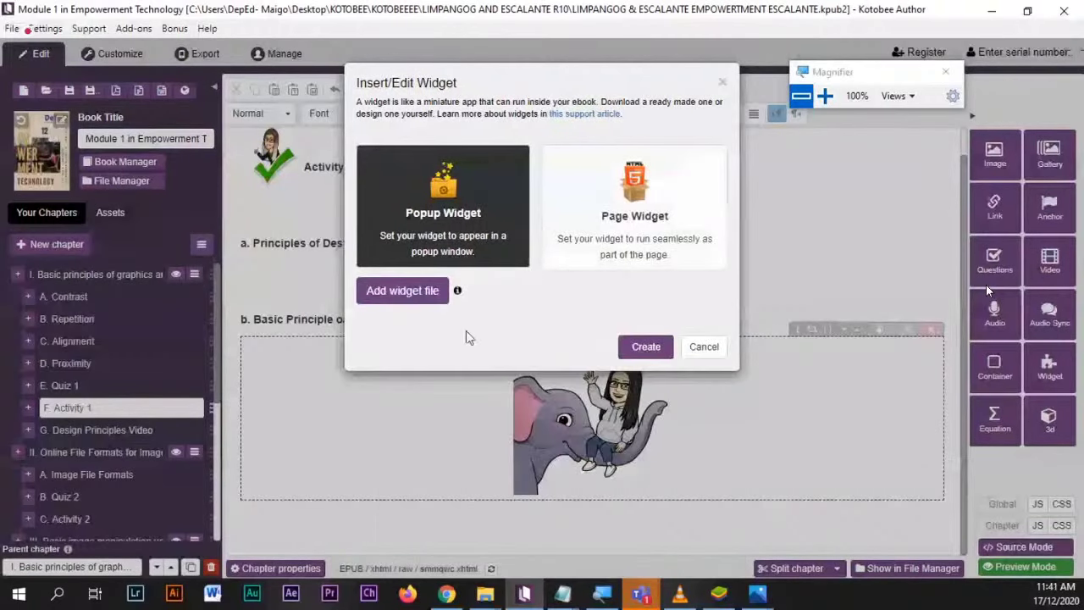
left_click(436, 290)
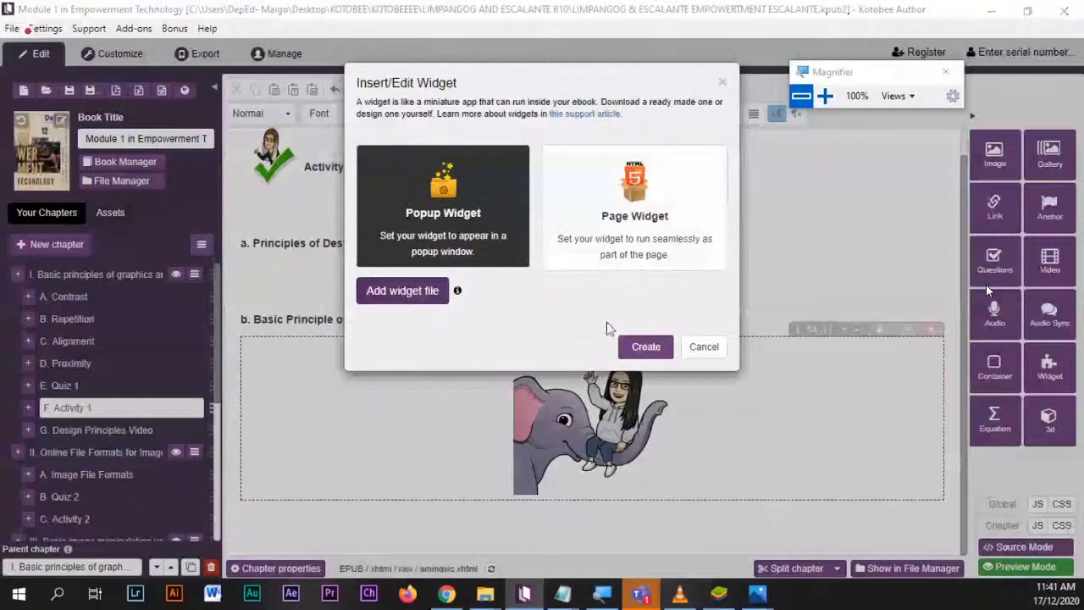
left_click(426, 195)
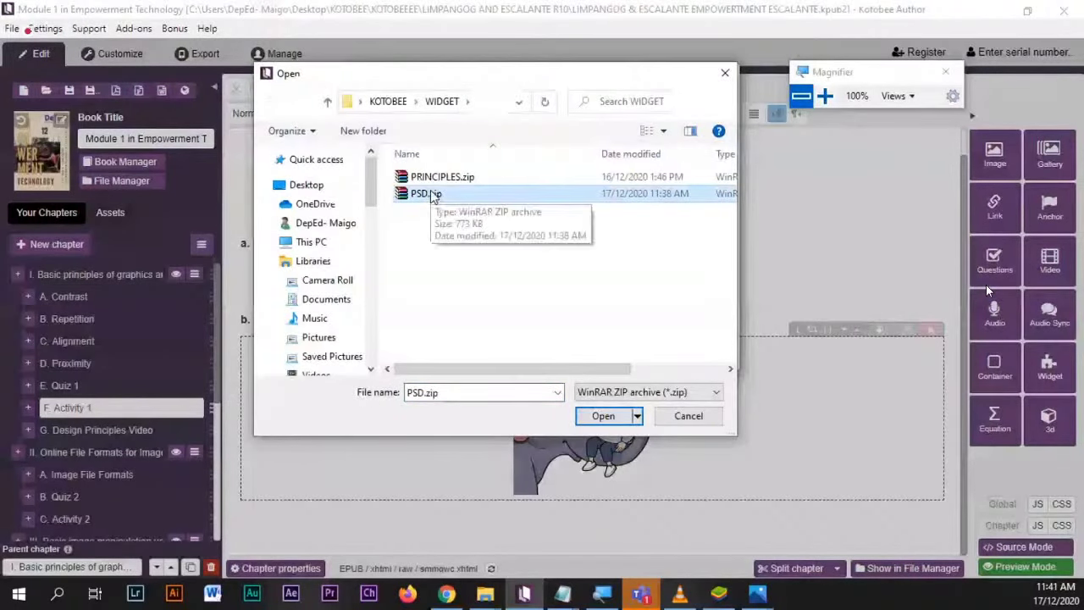
left_click(604, 417)
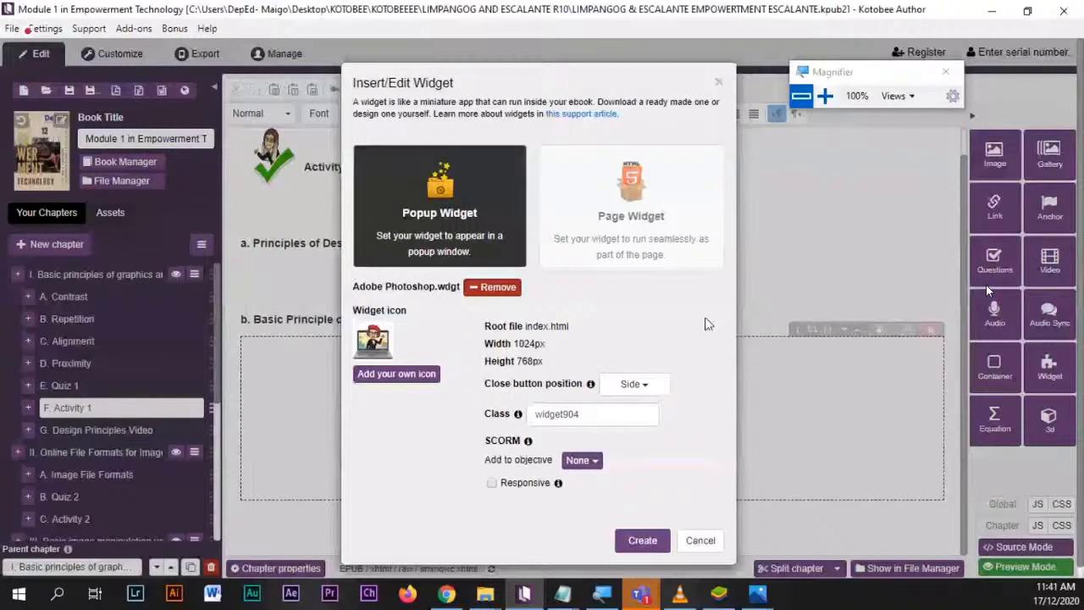
key("Return")
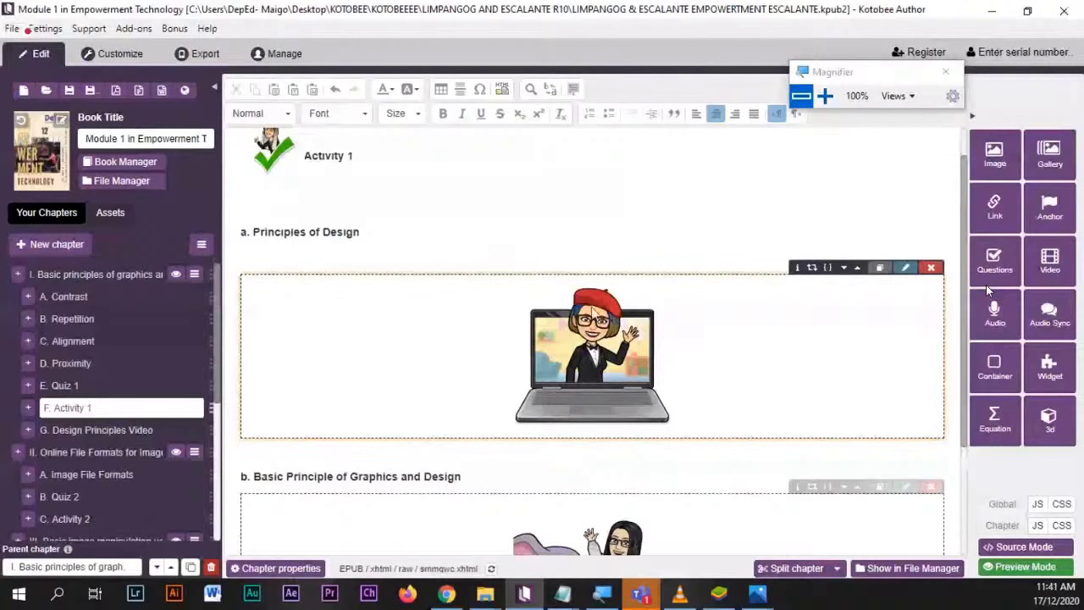
scroll(550, 296, "up", 1)
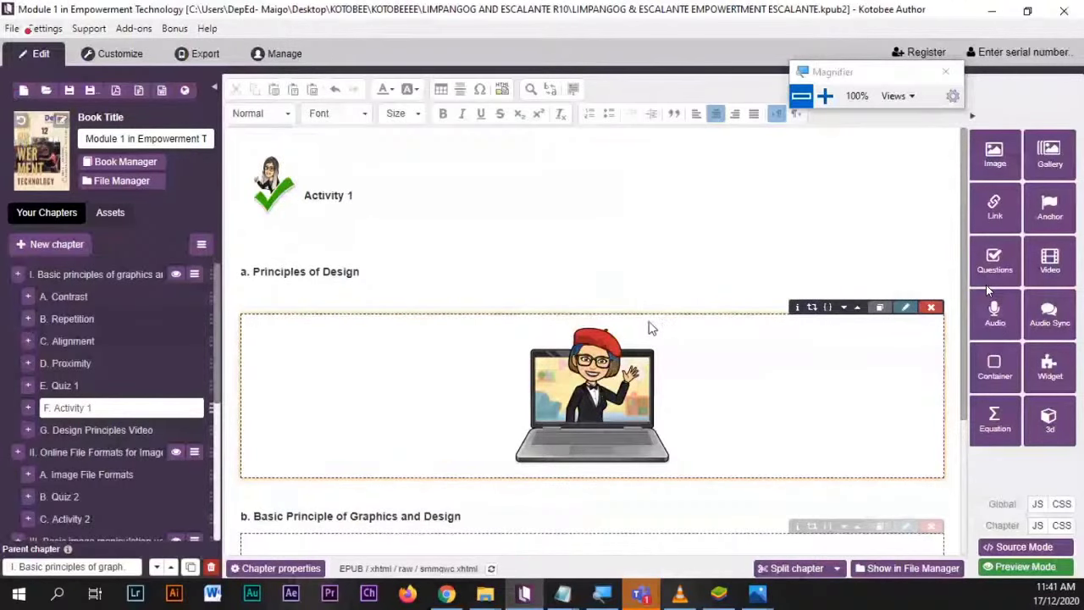
- Try to open the new widget's laptop icon in the chapter editor, dismissing the preview mode notice each time
left_click(371, 195)
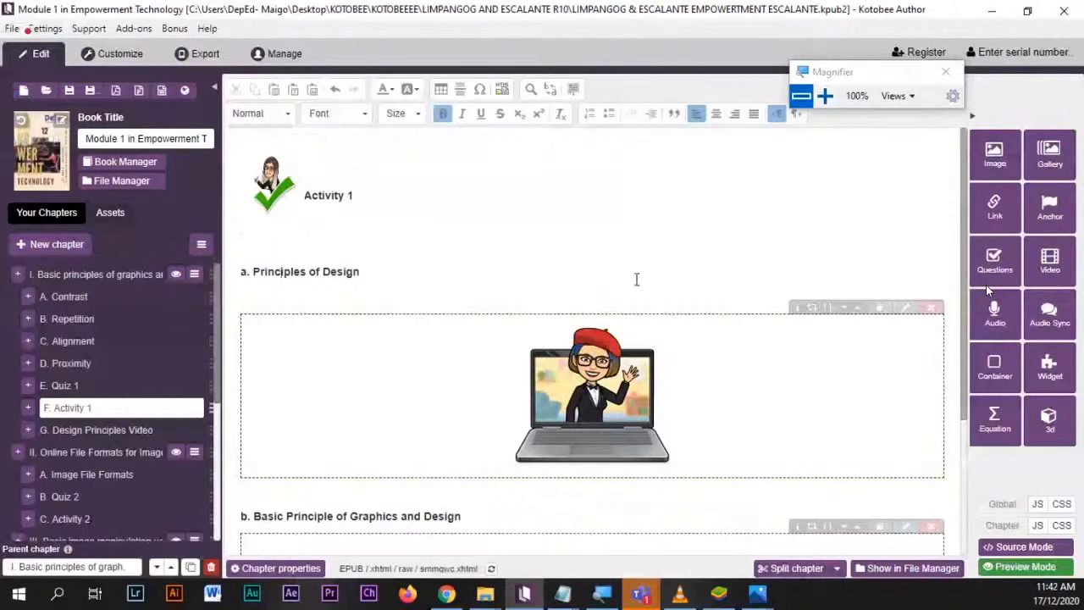
left_click(639, 391)
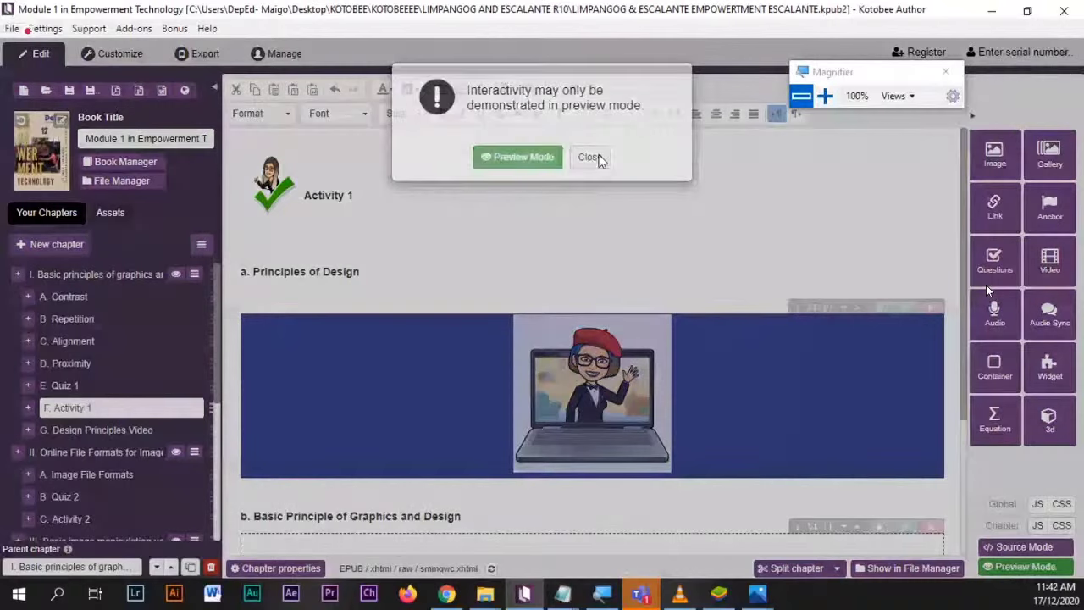
left_click(593, 158)
left_click(642, 399)
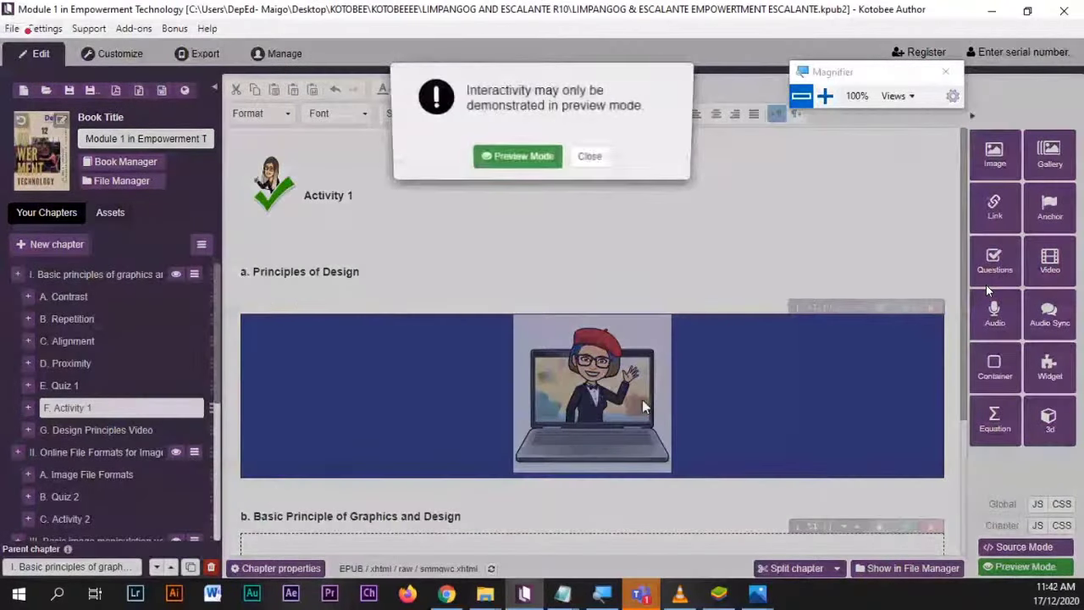
left_click(592, 157)
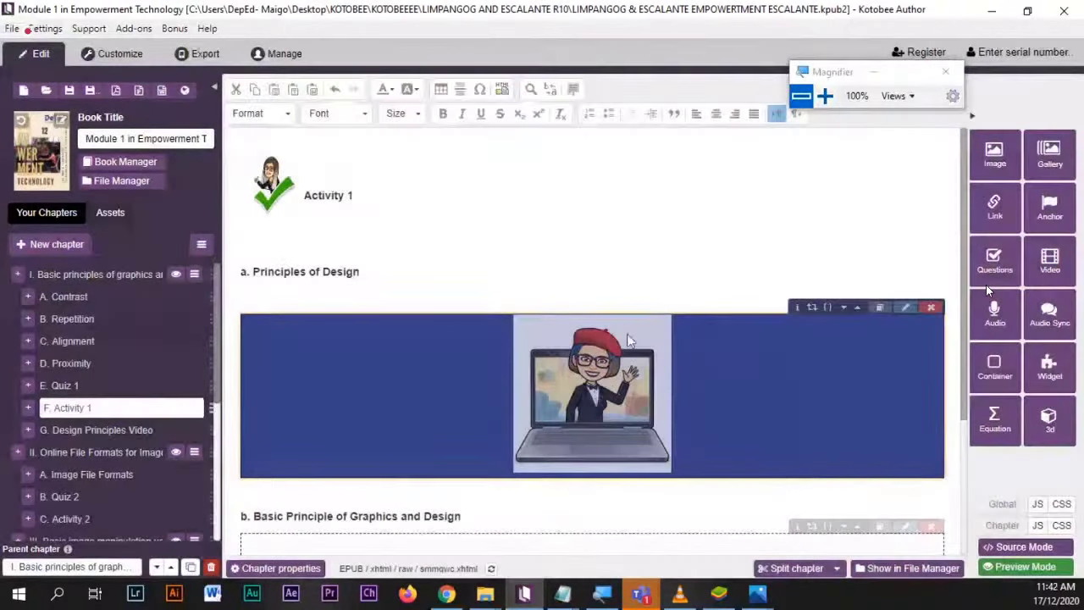
left_click(664, 250)
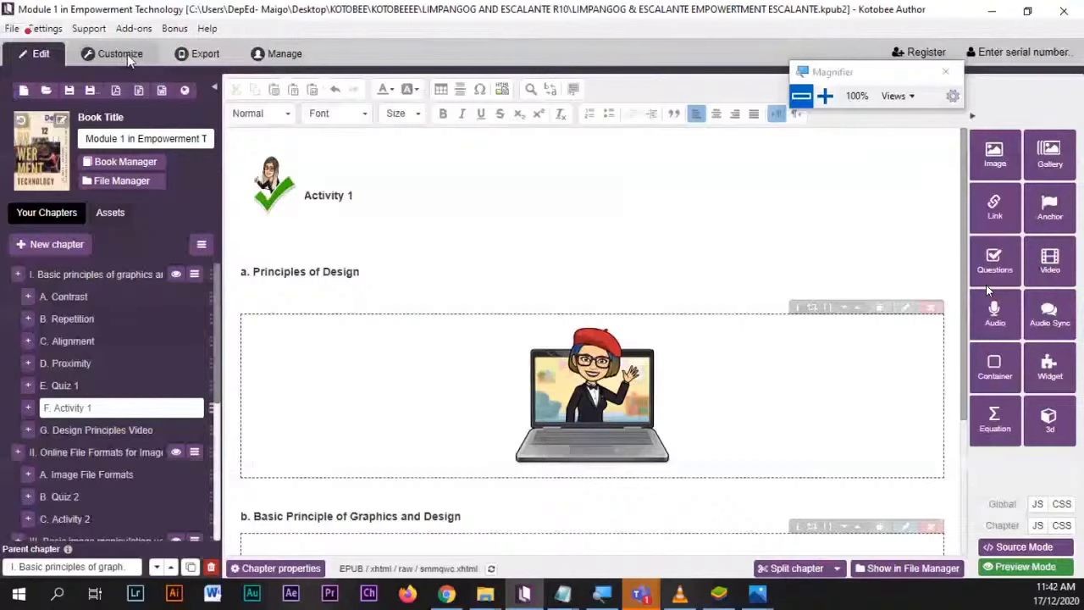
- Preview Activity 1, open the Adobe Photoshop puzzle from its laptop icon, close it, and exit the preview
left_click(1027, 567)
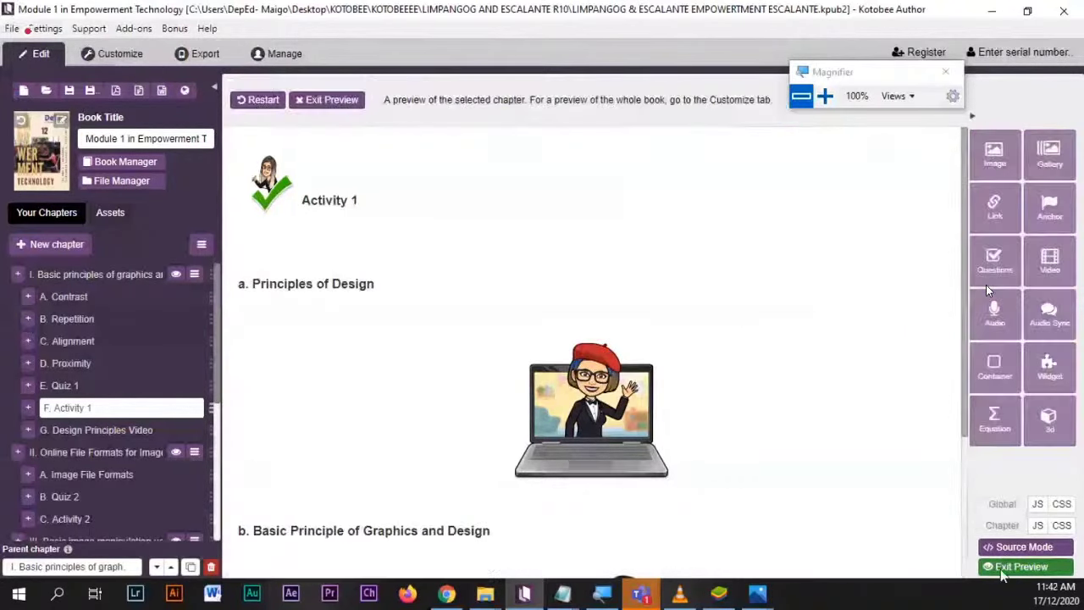
scroll(827, 393, "down", 1)
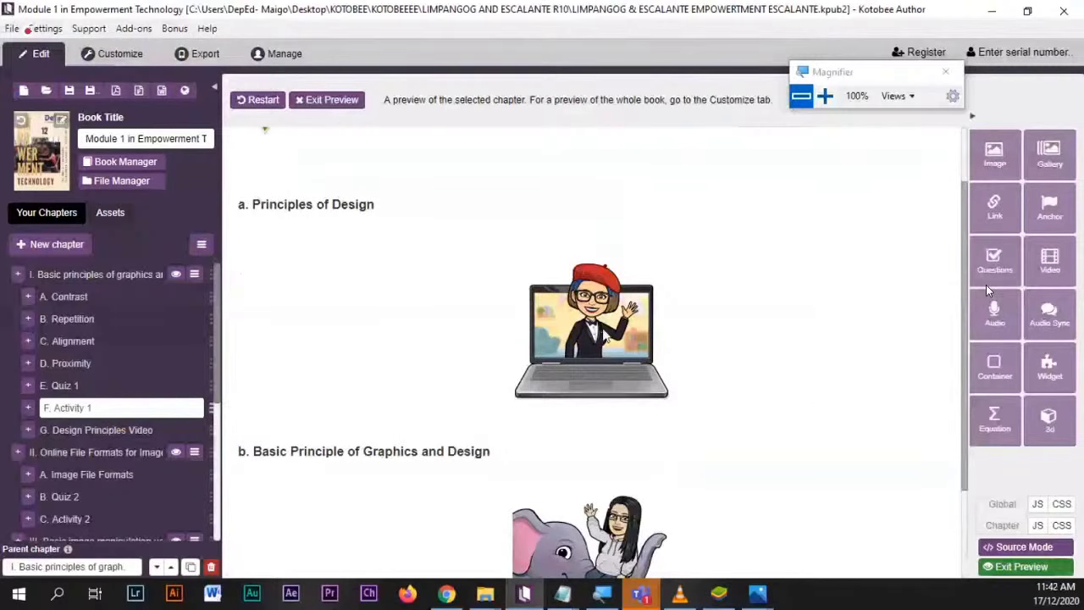
left_click(591, 331)
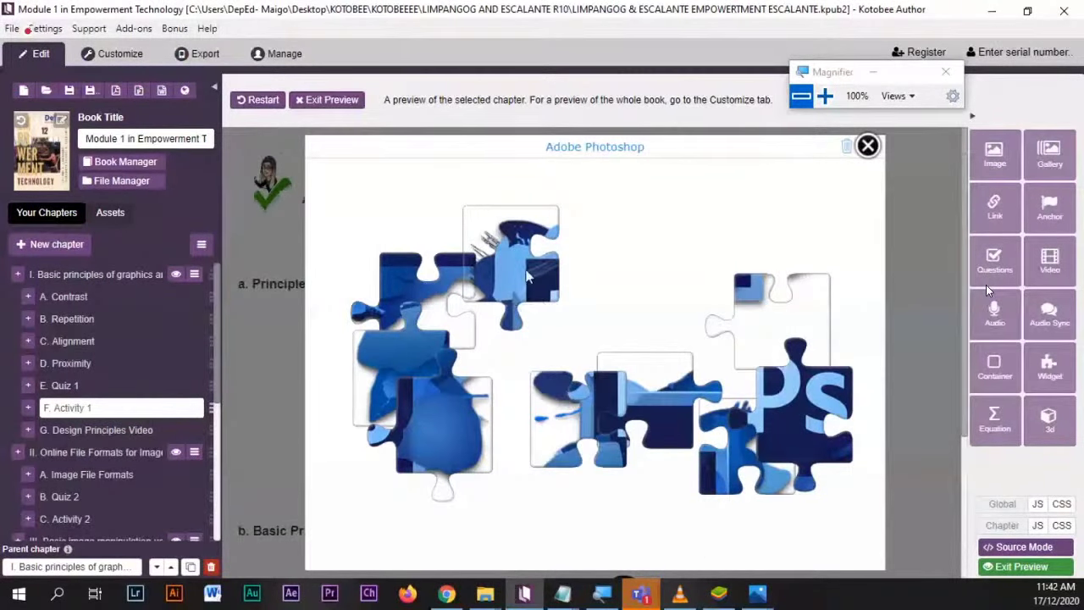
left_click(867, 145)
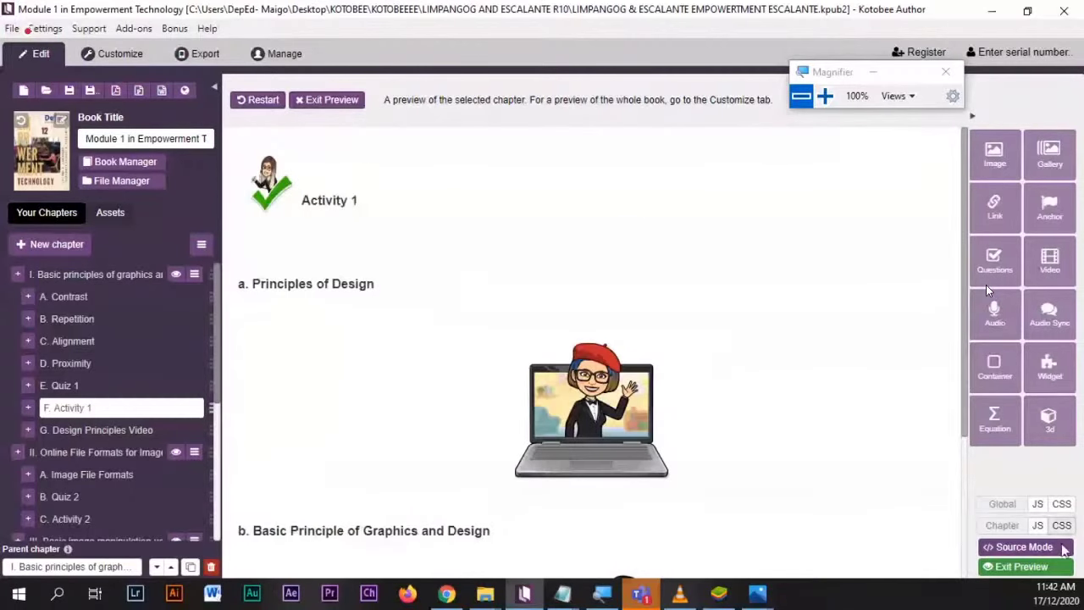
left_click(1019, 567)
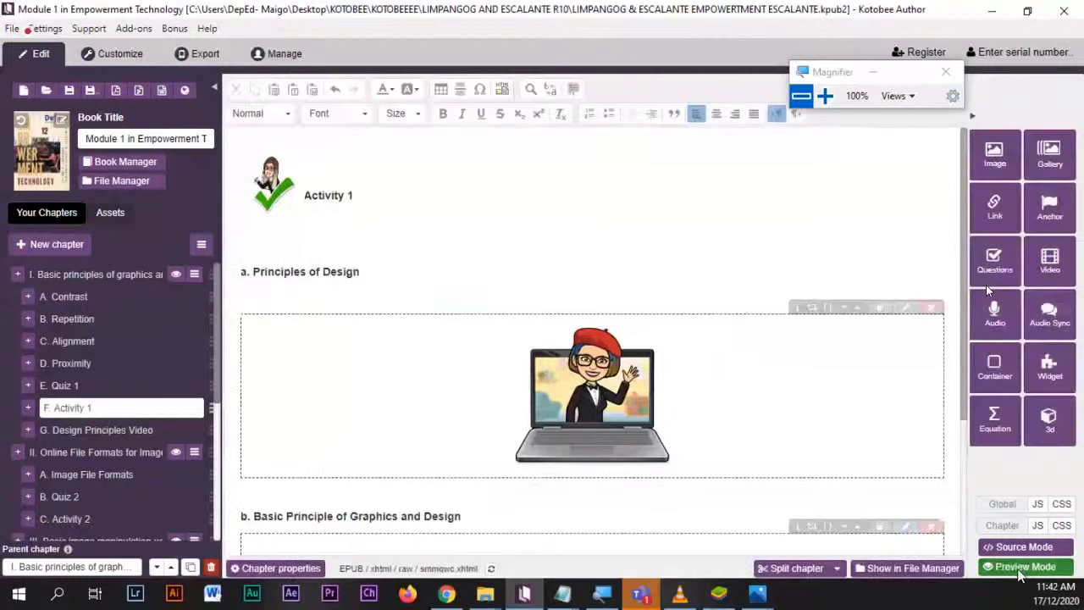
- Switch to BookWidgets in the browser and open the Widgets section
scroll(501, 458, "down", 1)
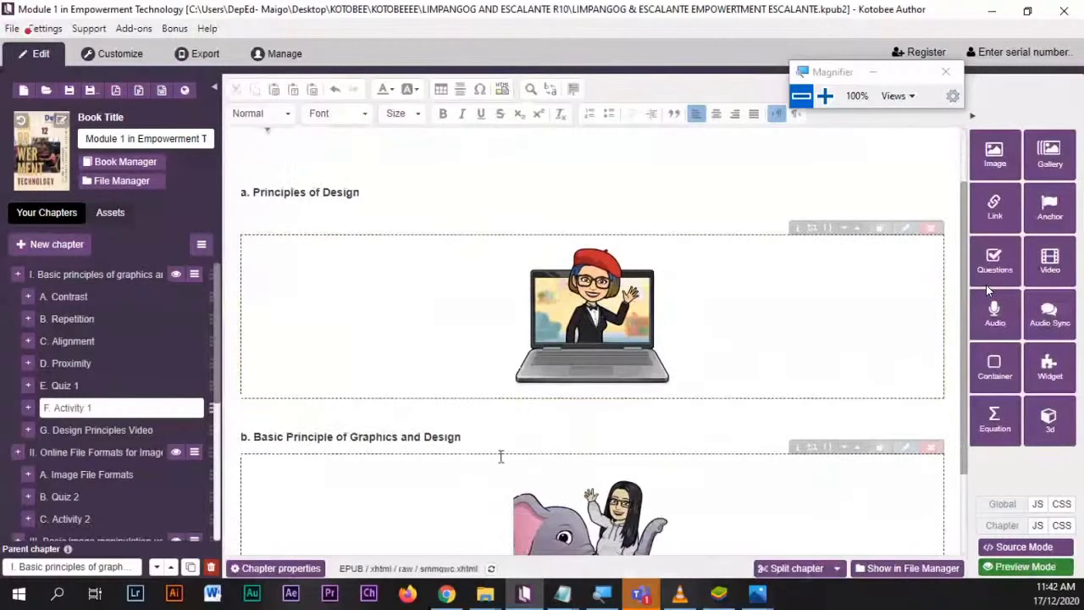
left_click(446, 596)
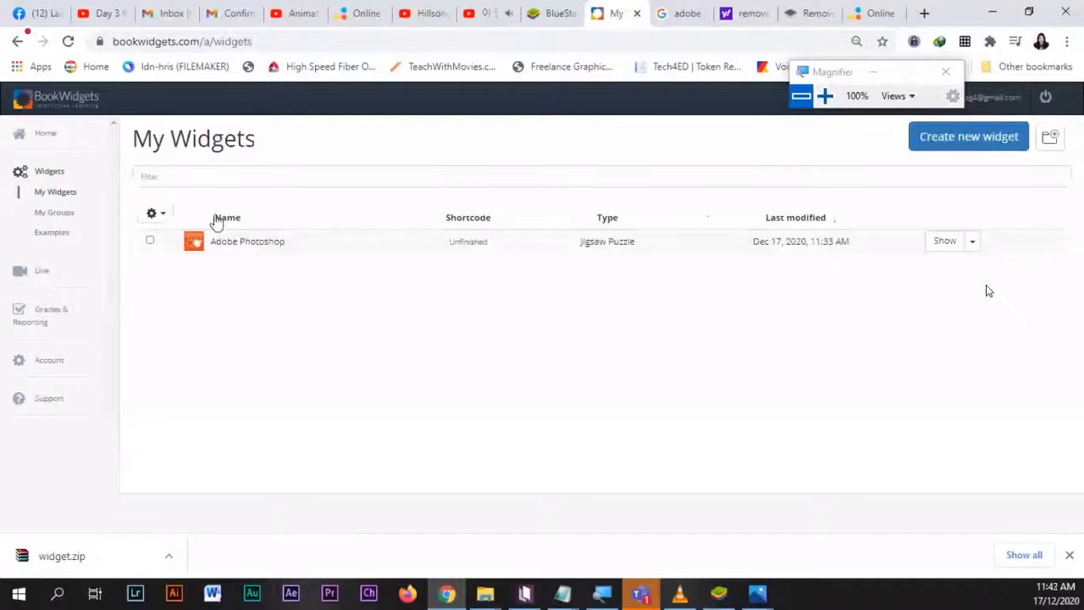
left_click(39, 176)
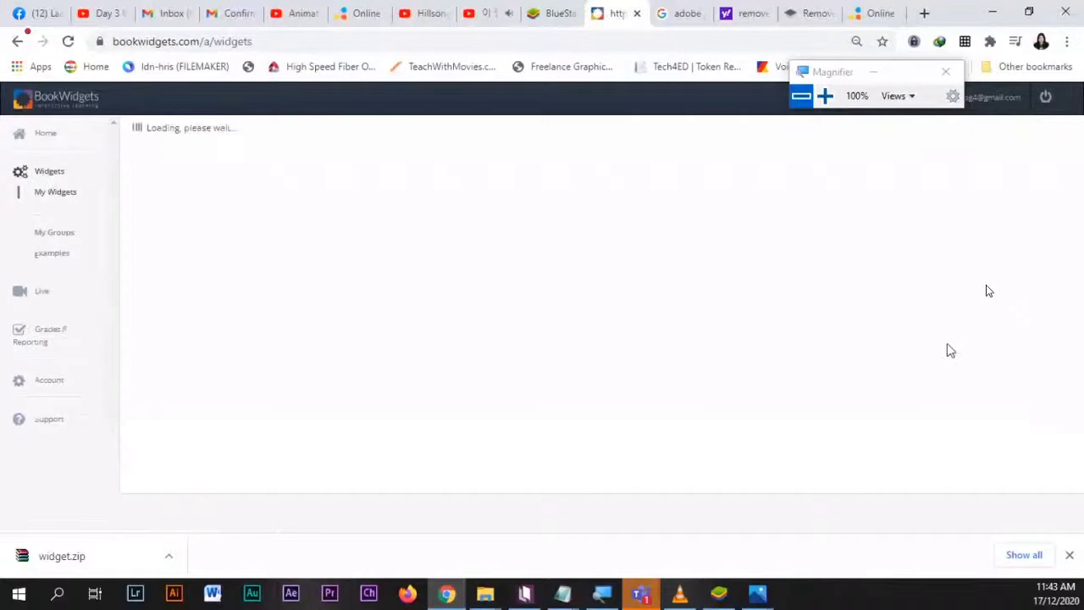
- Create a new Word Search widget from the Games category in My Widgets
left_click(41, 180)
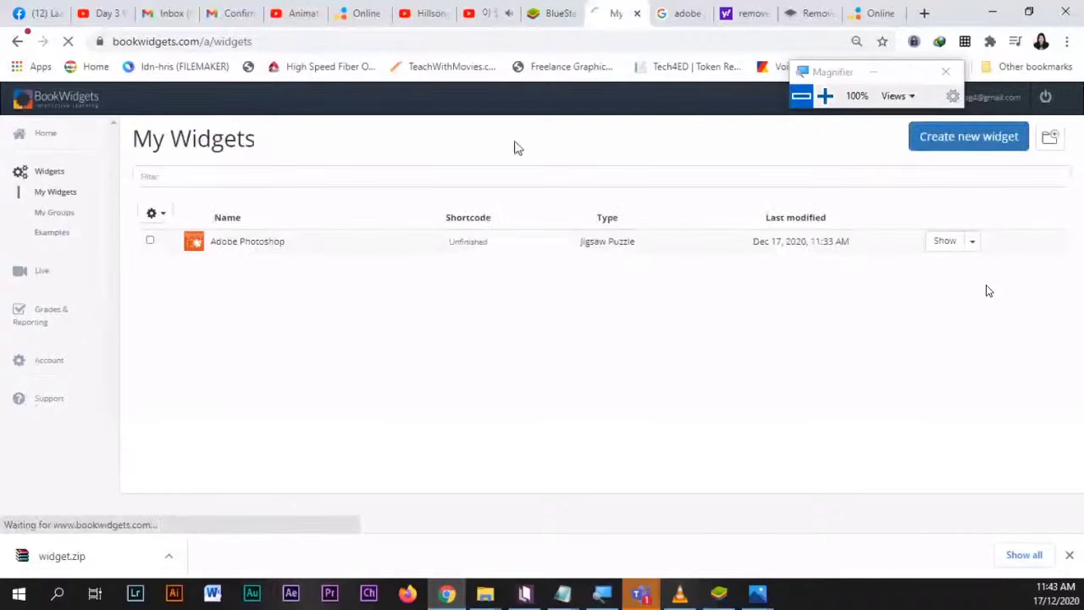
left_click(972, 150)
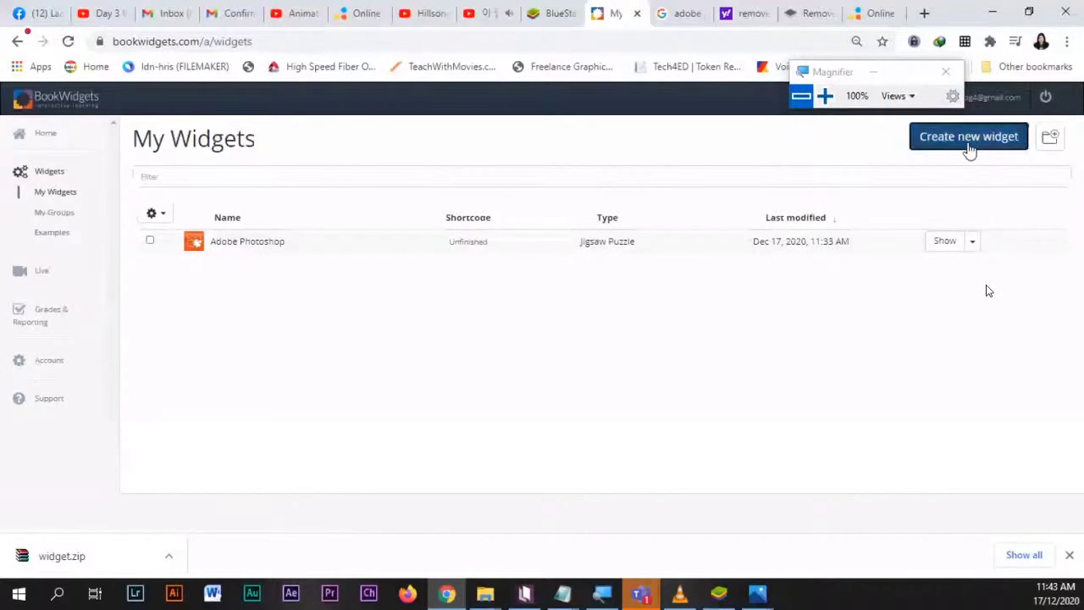
scroll(792, 366, "down", 1)
scroll(792, 366, "down", 2)
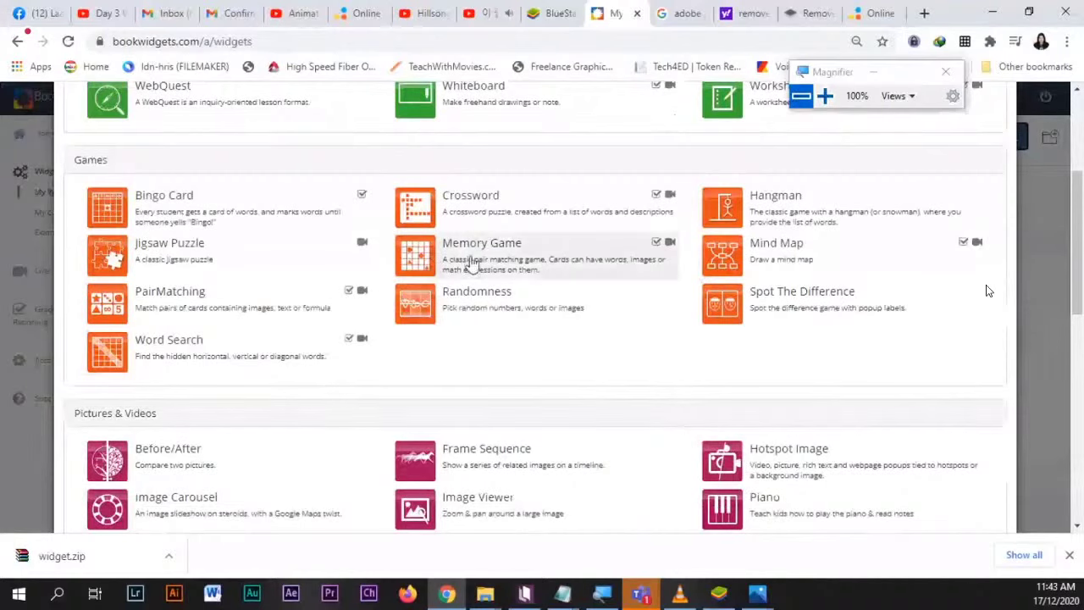
left_click(161, 359)
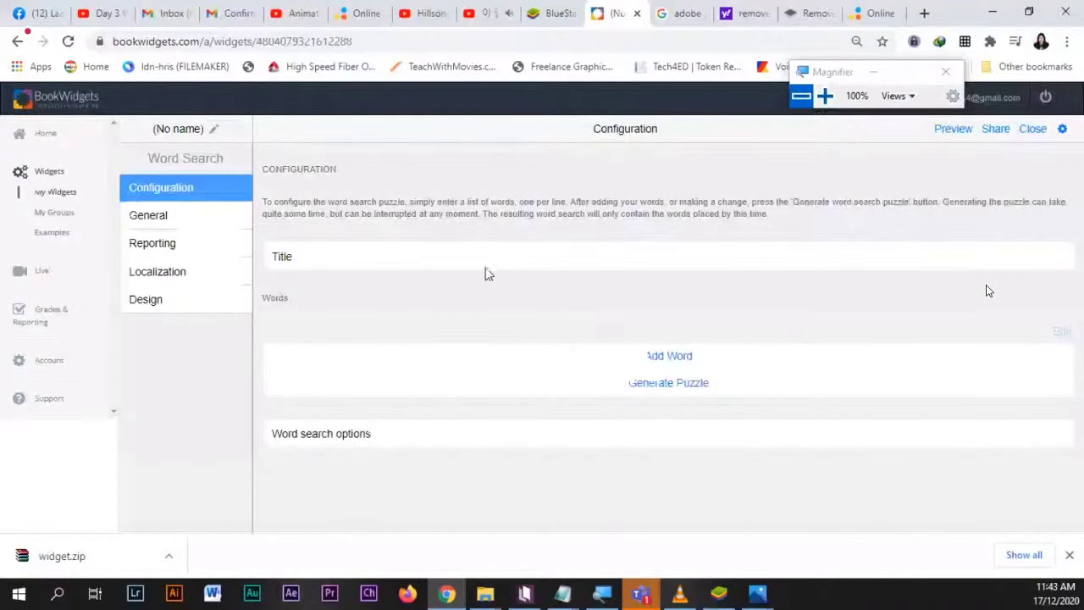
- Title the word search "Principles of Graphic Design"
left_click(746, 253)
type("Principles of Grap")
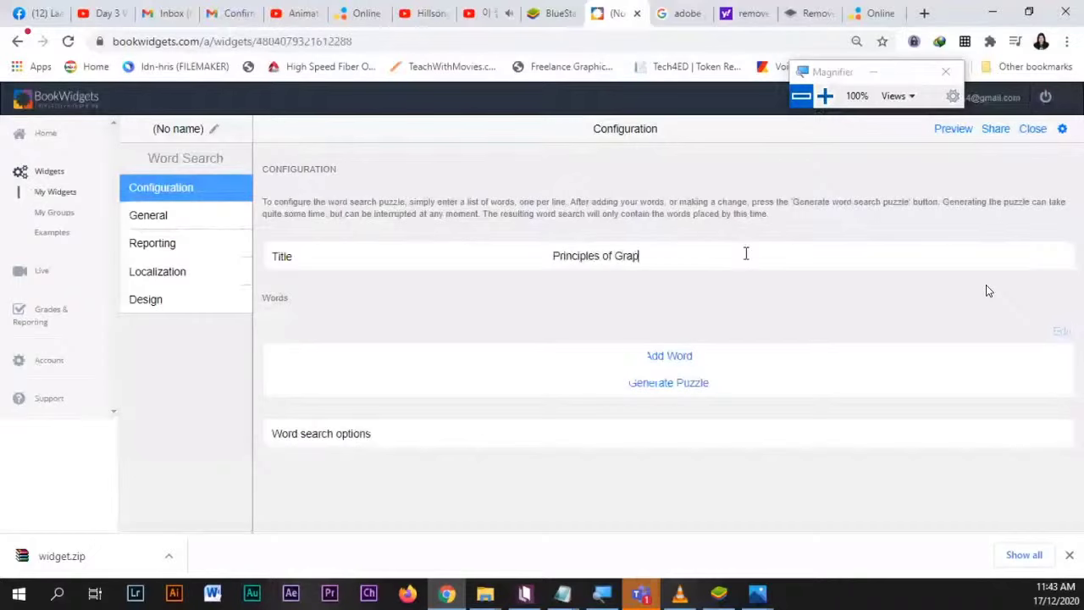
type("hic Design")
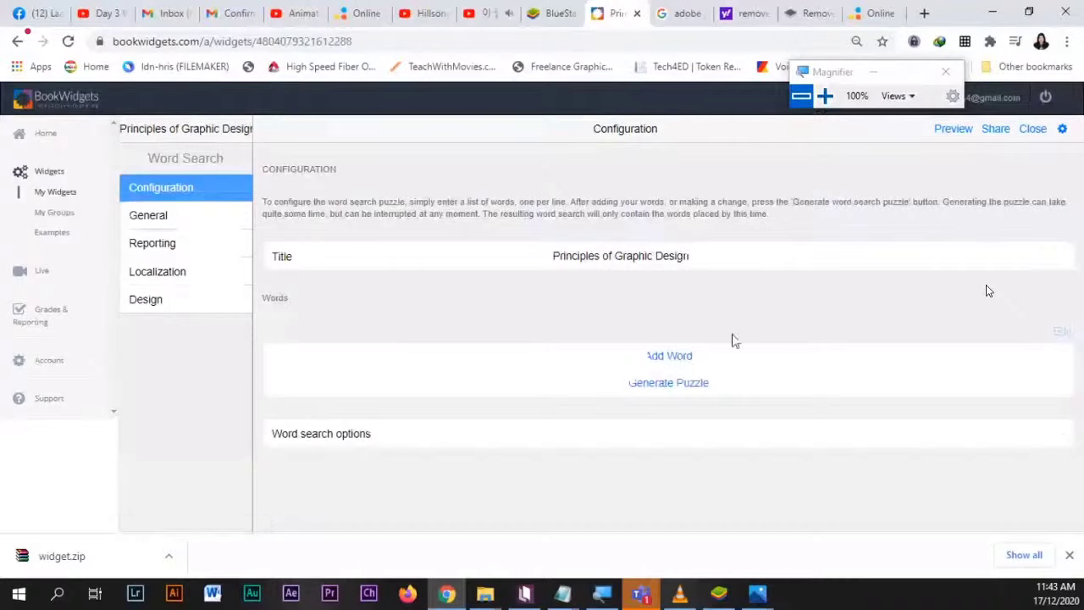
- Add CONTRAST, described as "The difference in visual properties that makes an object (or its representation in an image) distinguishable from other objects and the background"
left_click(670, 356)
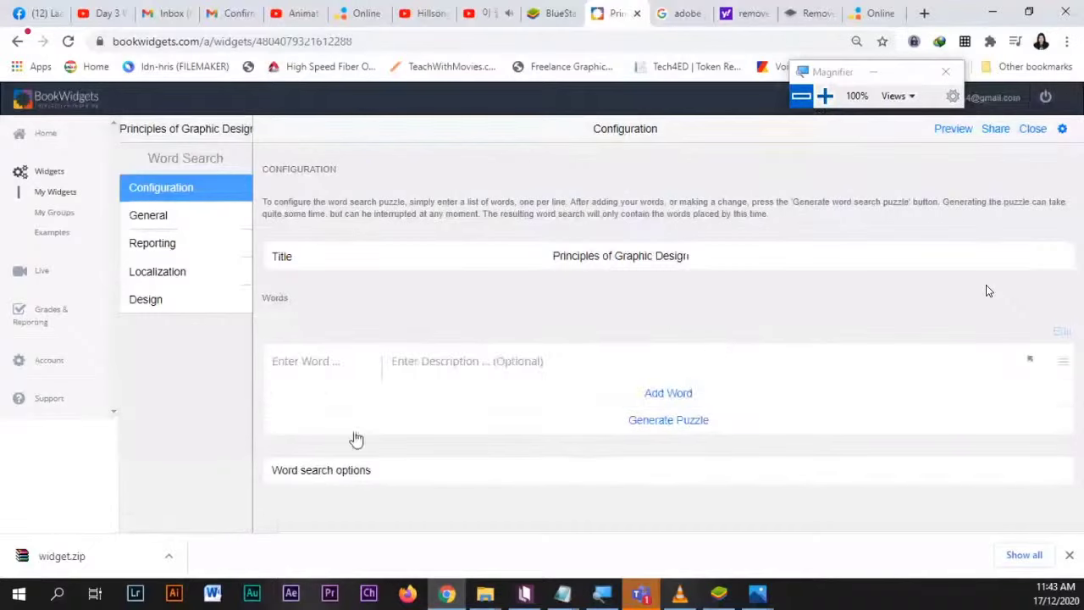
left_click(307, 361)
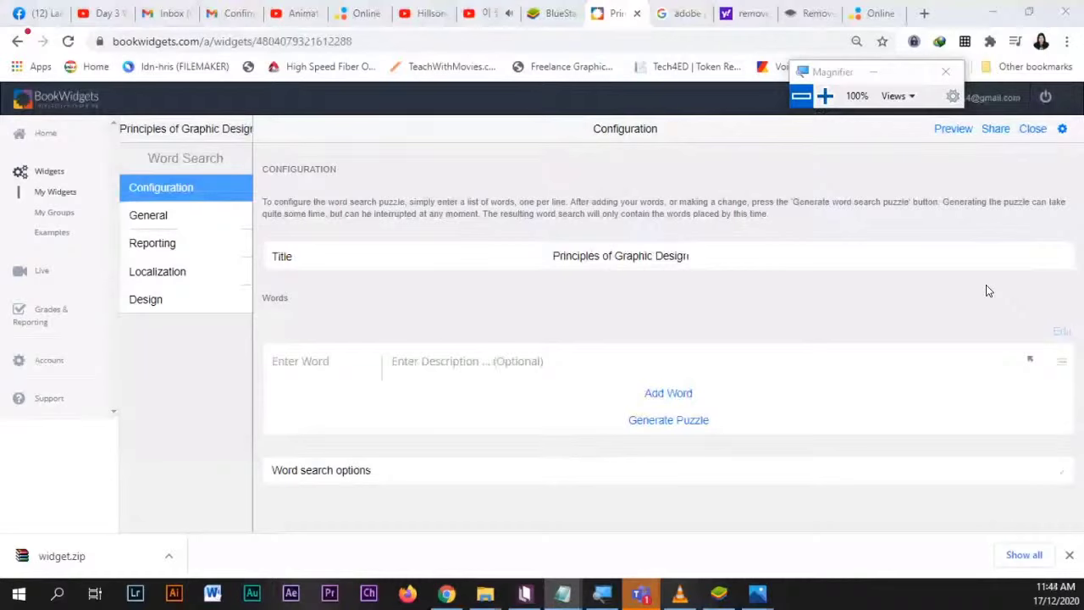
left_click(309, 360)
type("CONTRAST")
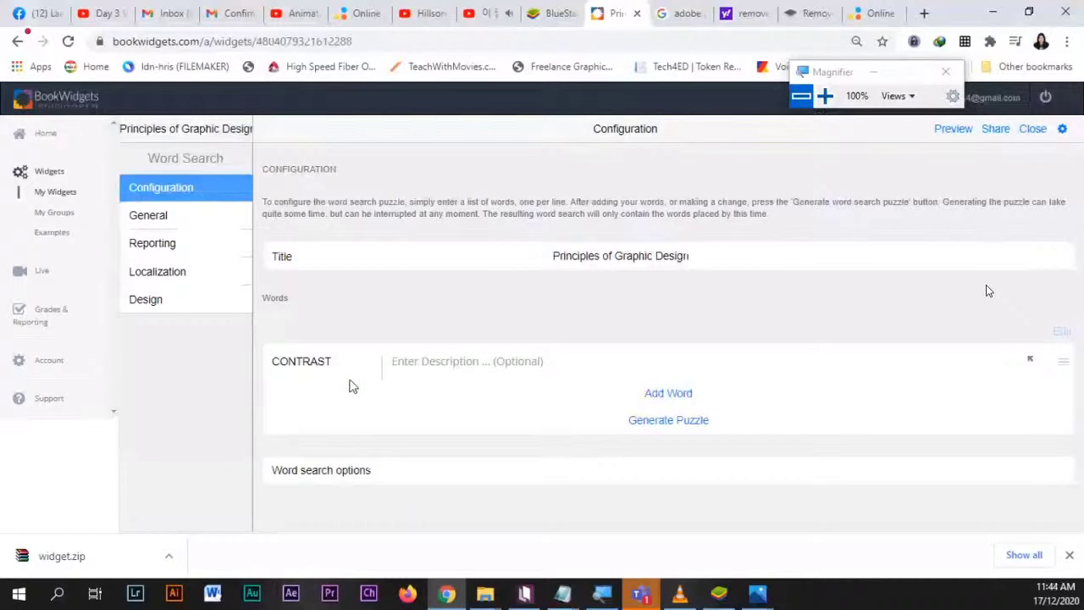
key("Tab")
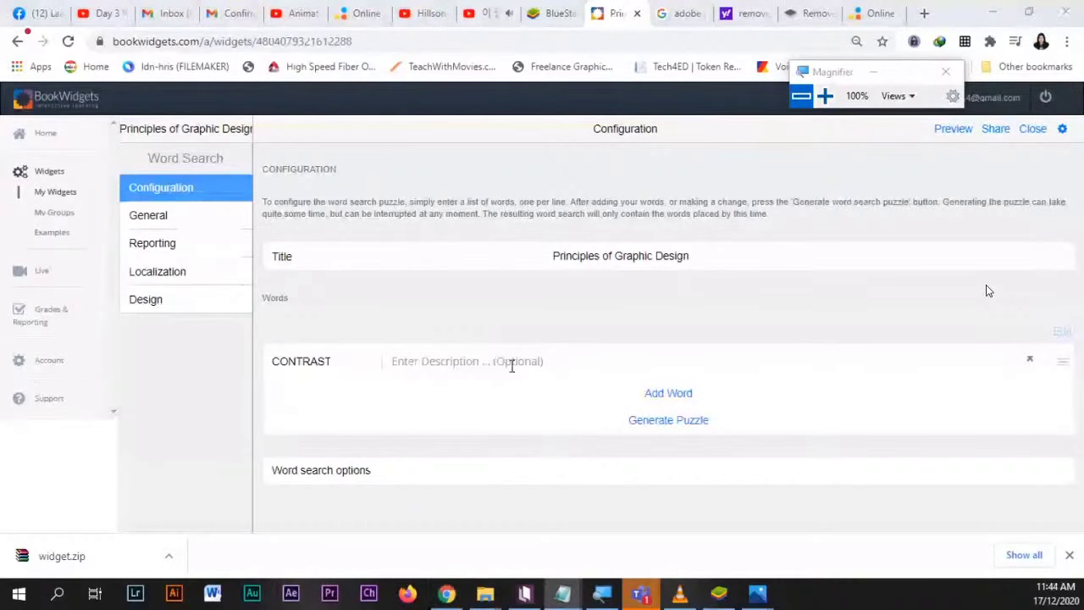
type("difference in visual properties that makes an object (or its representation in an image) distinguishable from other objects and the background")
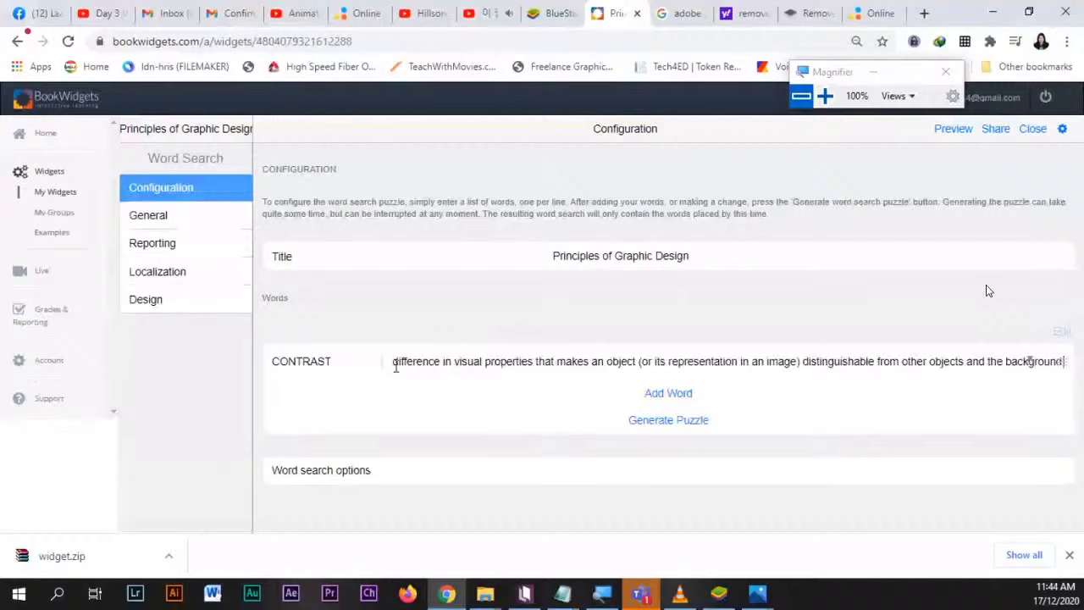
- Add REPETITION, described as "It is also called consistency, it means that you should repeat some aspect of the design throughout the entire document."
left_click(664, 395)
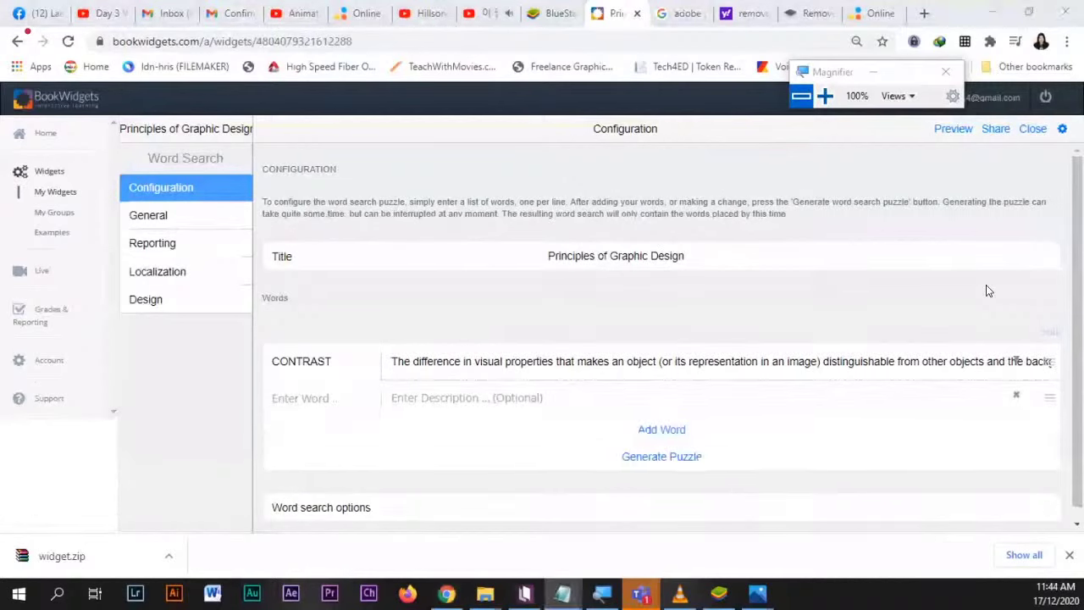
left_click(315, 405)
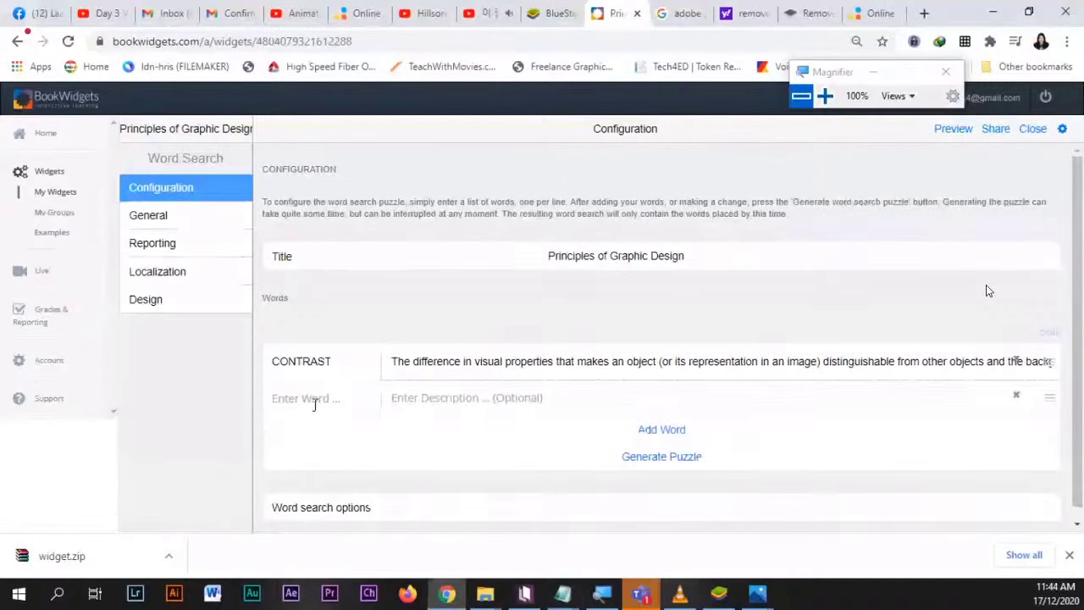
type("REPETITION")
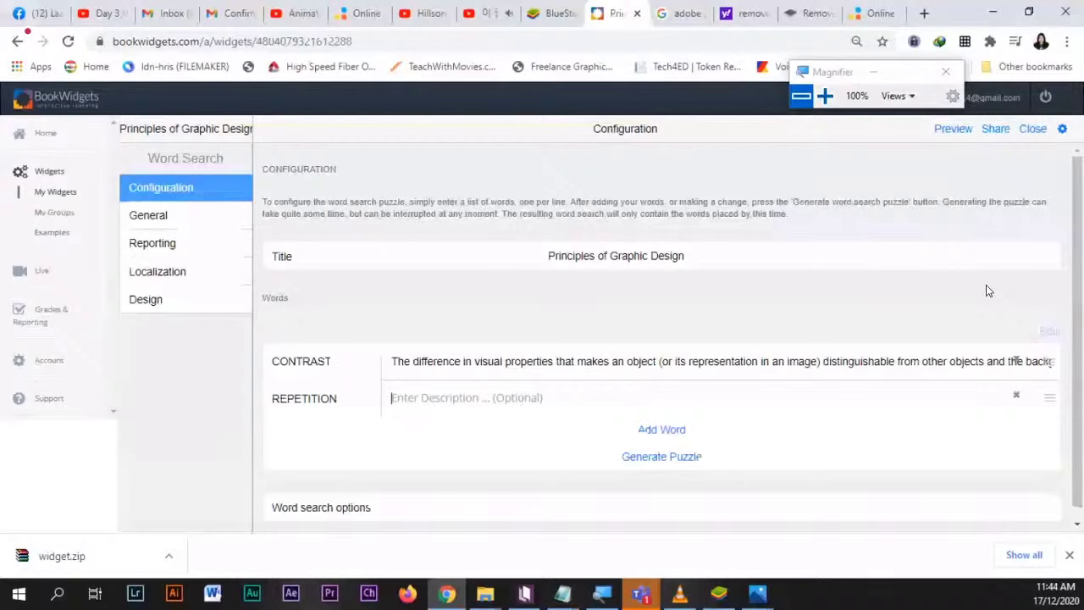
key("alt+Tab")
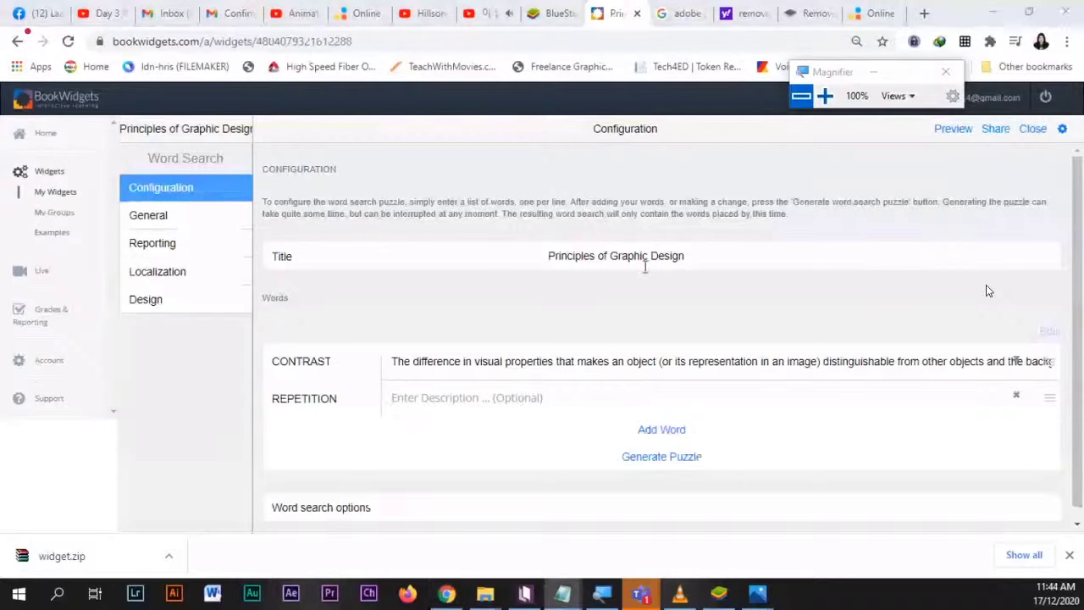
left_click(472, 407)
type("It is also called consistency, it means that you should repeat some aspect of the design throughout the entire document.")
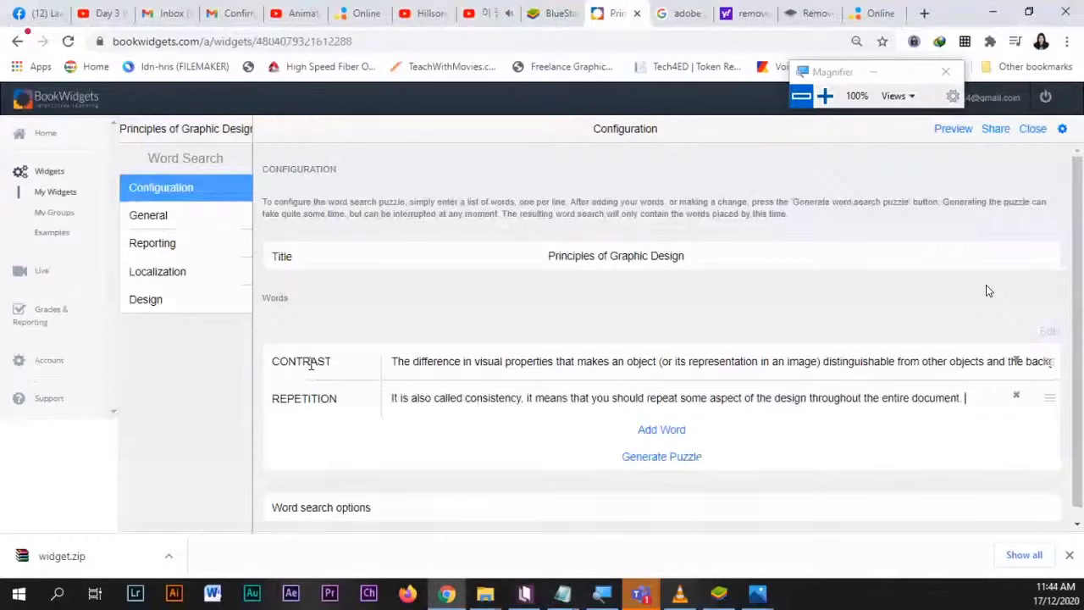
- Add the word ALIGNMENT with the description "Is the placement of visual elements so they line up in a composition."
left_click(659, 433)
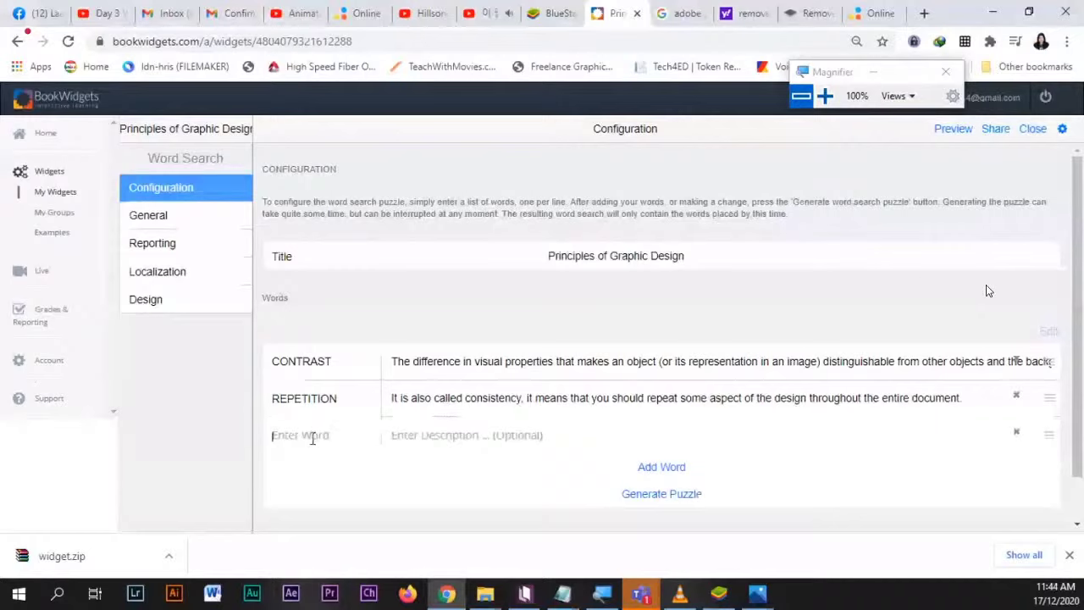
type("ALIGNMENT")
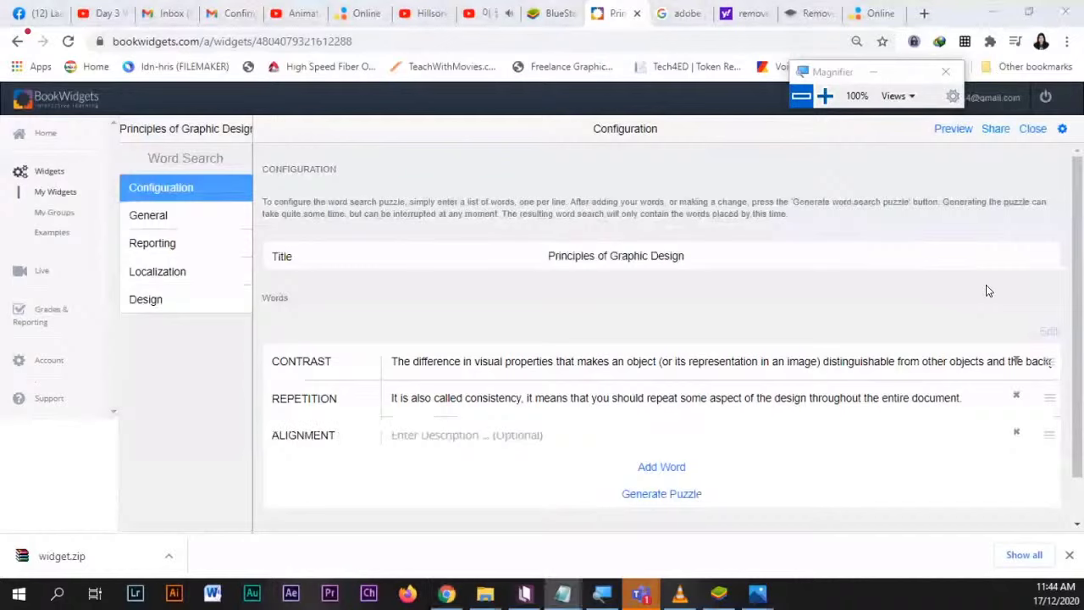
left_click(465, 435)
type("Is the placement of visual elements so they line up in a composition.")
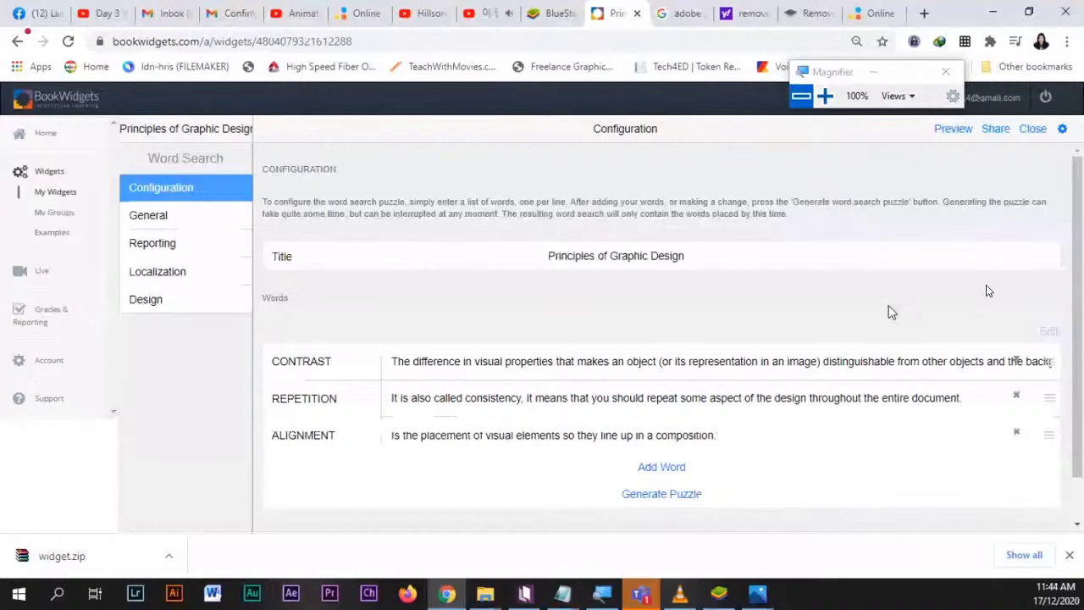
scroll(853, 313, "down", 1)
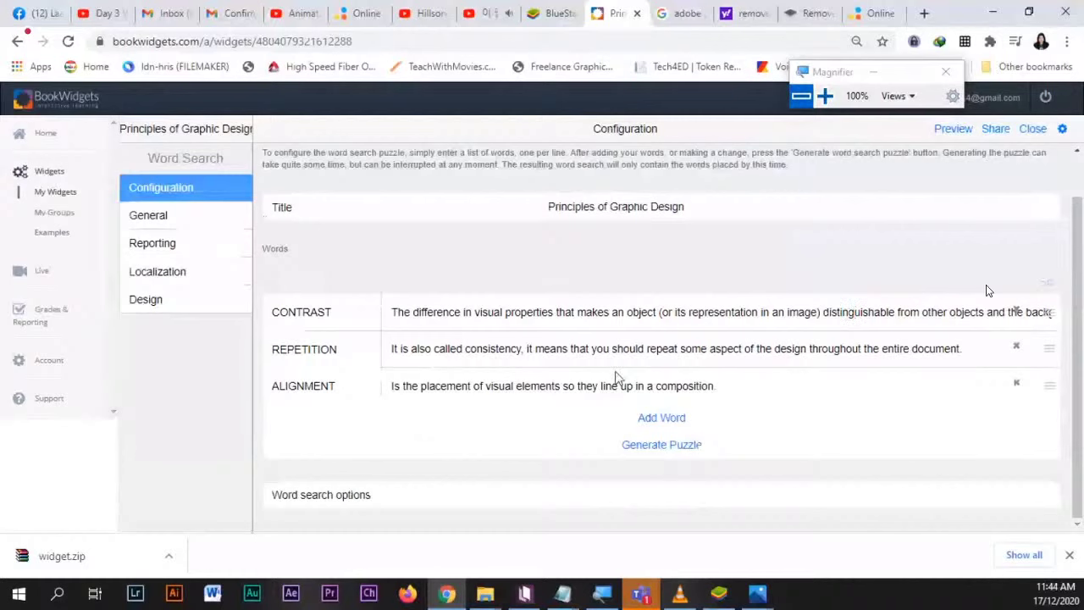
scroll(615, 379, "up", 1)
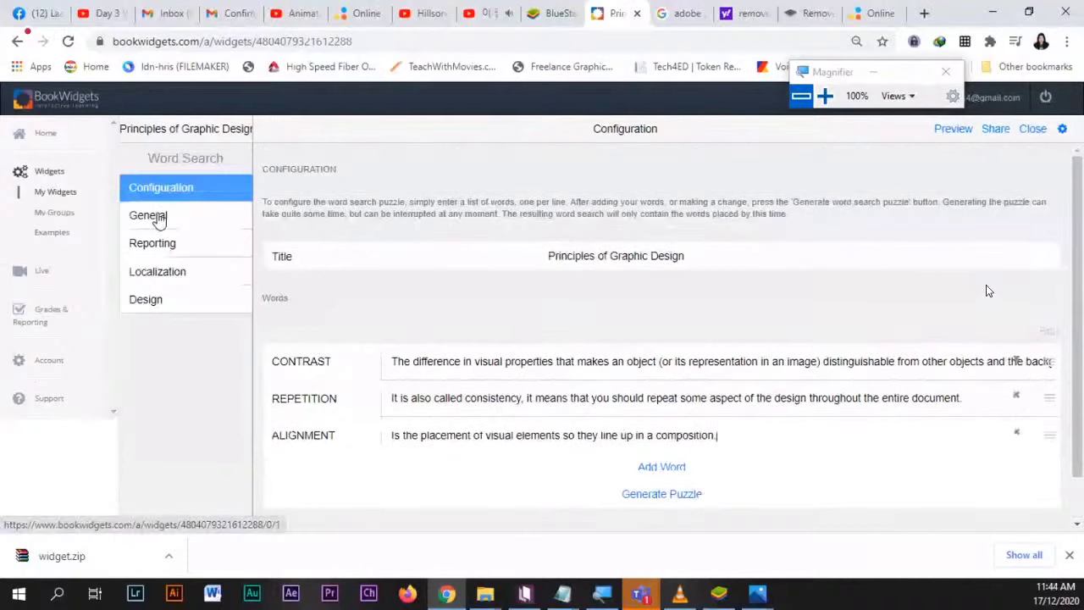
- Set the word search's reward word to "Congratulations! You Gain 10 Points!" in the general settings
left_click(157, 219)
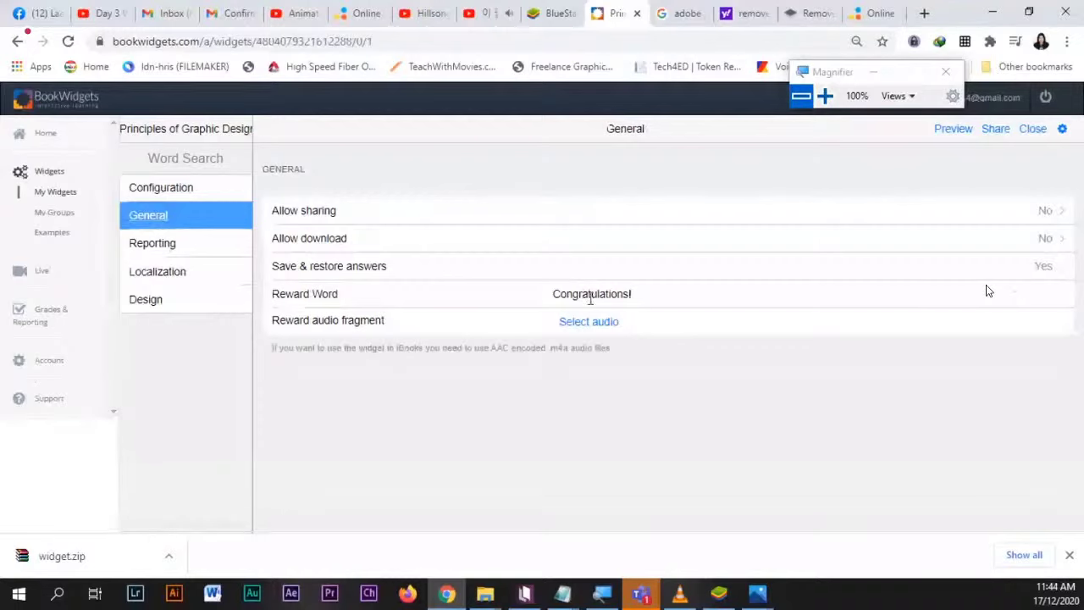
left_click(649, 302)
type("You Gain 10 pO")
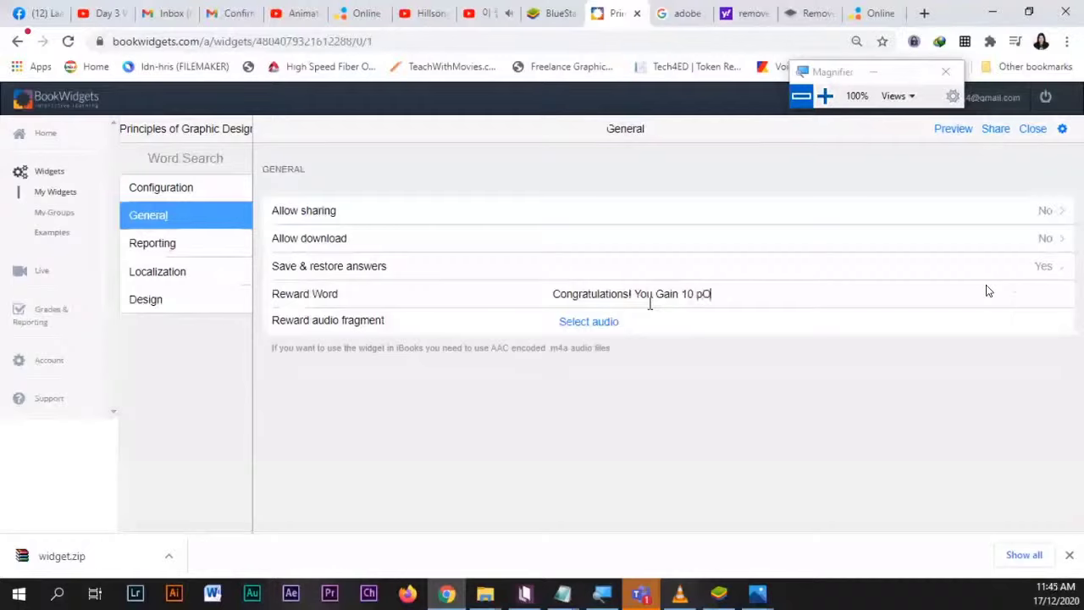
key("BackSpace")
key("BackSpace")
type("Pints")
key("BackSpace")
key("BackSpace")
key("BackSpace")
key("BackSpace")
type("oints!")
- Upload Record (online-voice-recorder.com) (3).mp3 from the KOTOBEE folder as the reward audio fragment and play it
left_click(585, 324)
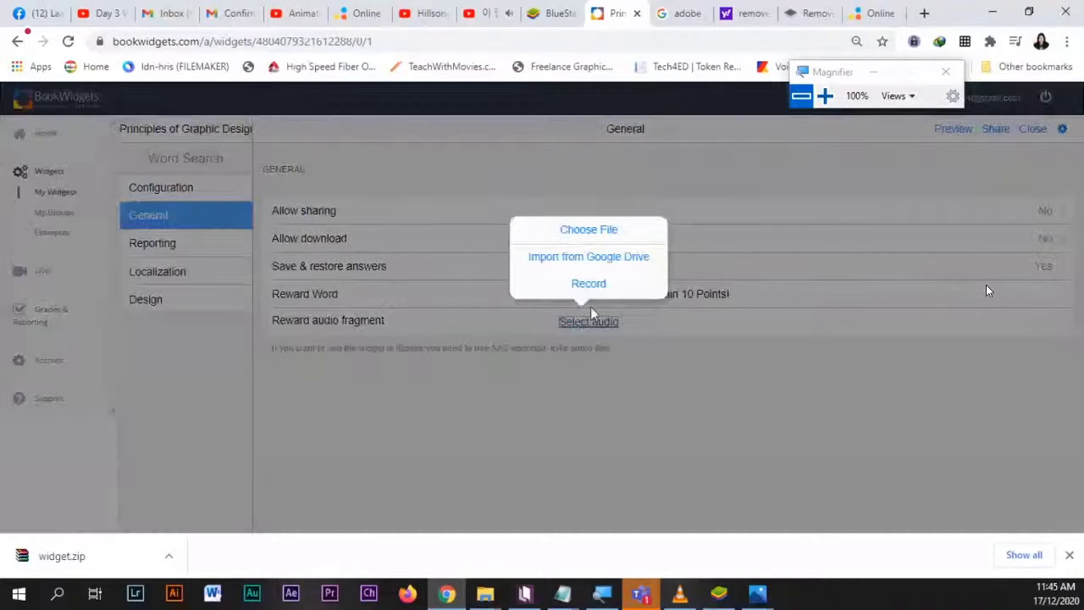
left_click(592, 232)
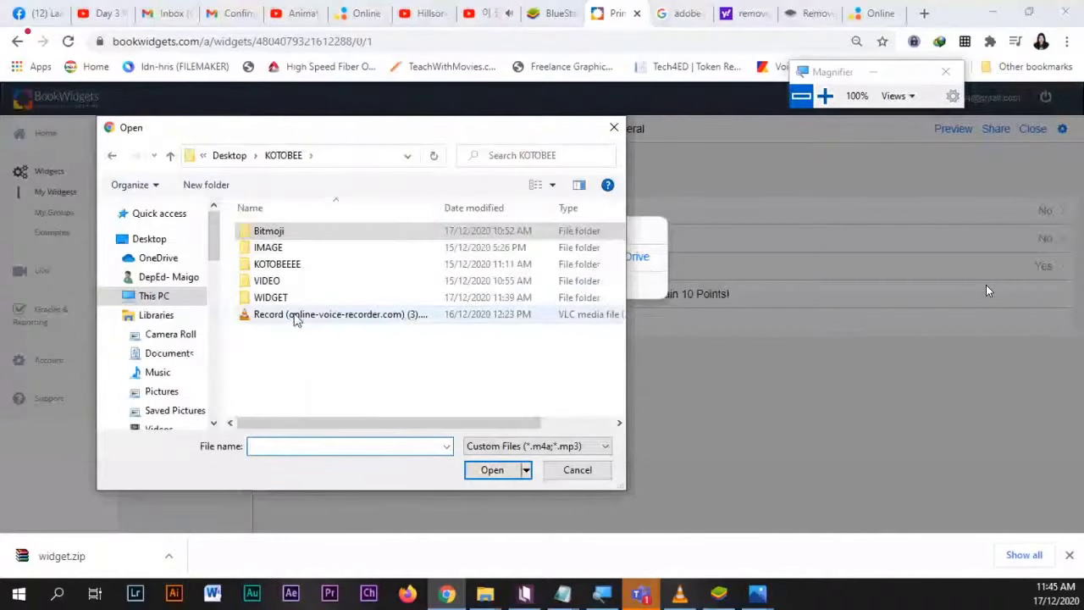
left_click(295, 316)
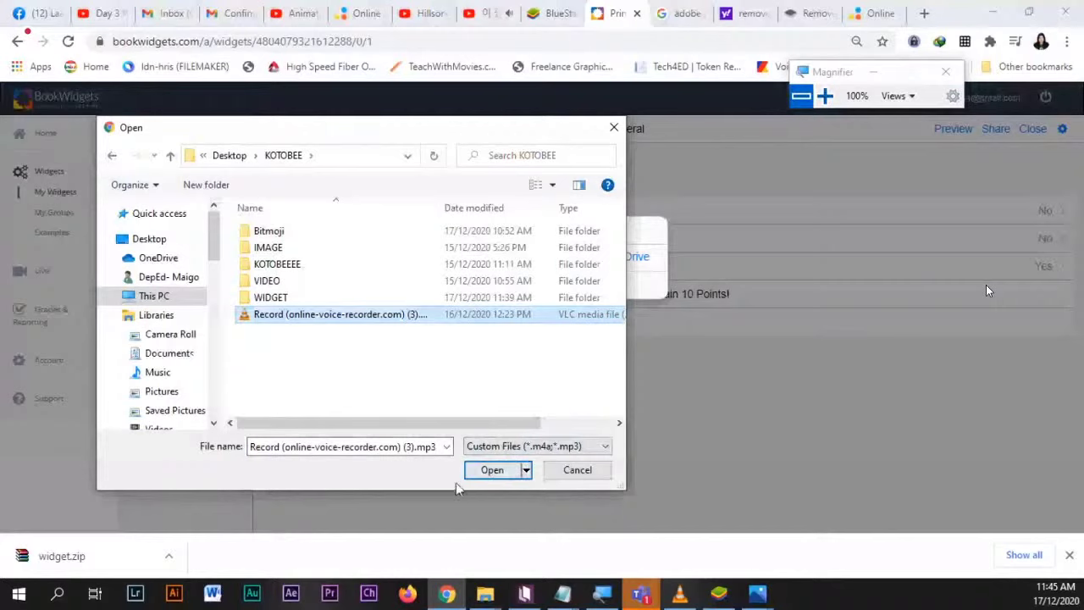
left_click(496, 476)
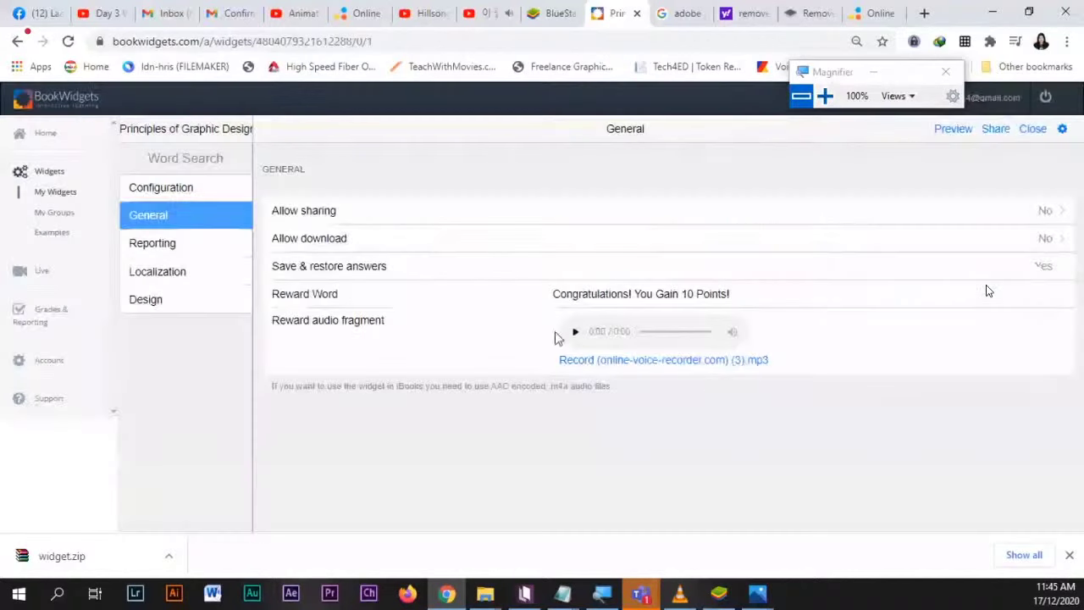
left_click(576, 333)
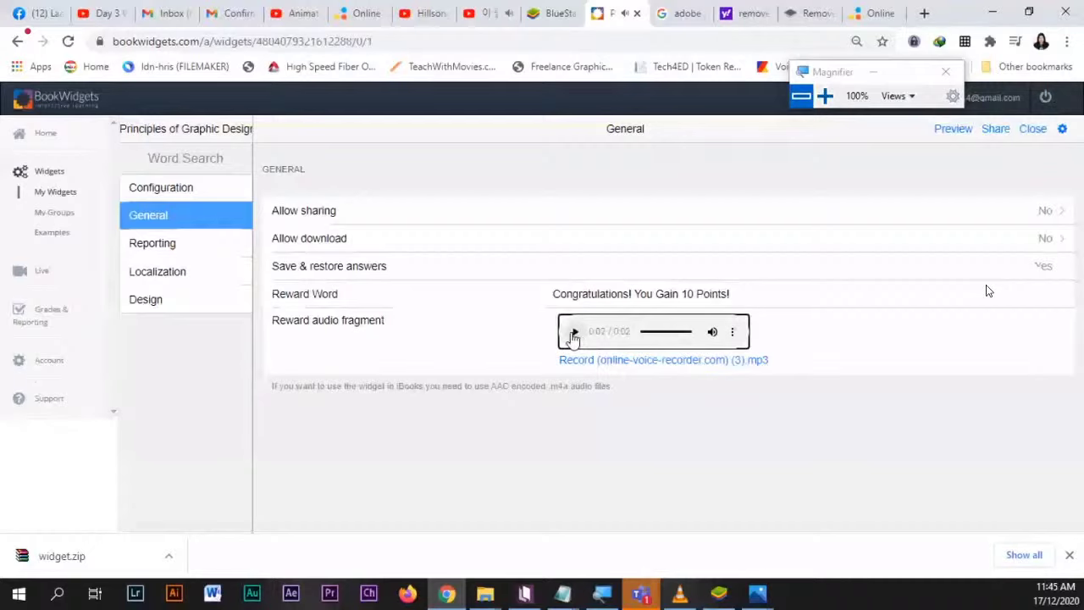
- Look through the reporting and localization settings, and set 1608173483889.jpg from the Bitmoji folder as the widget's cover image
left_click(165, 244)
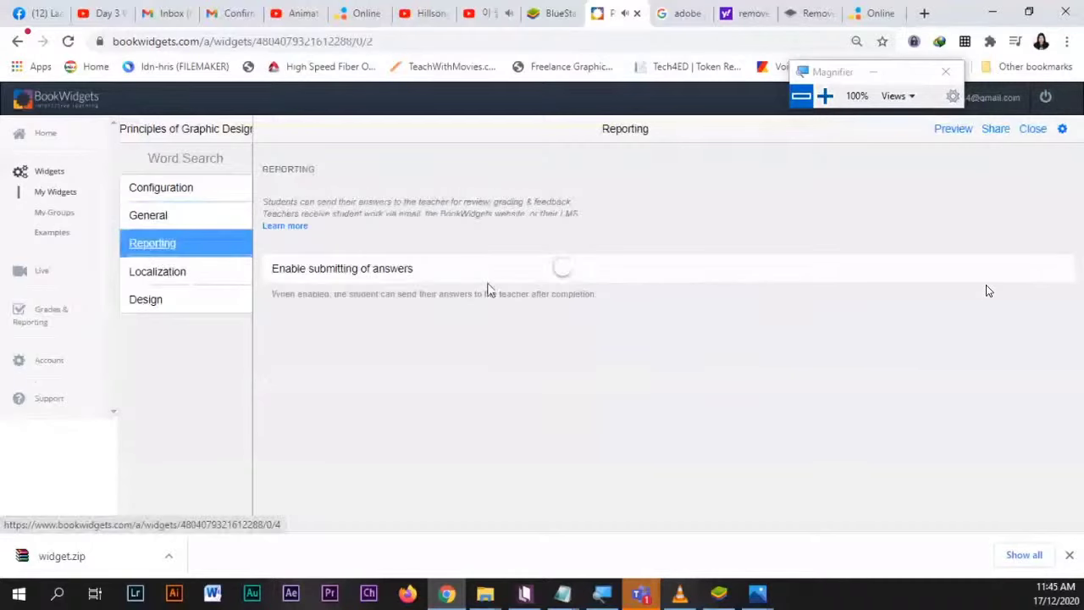
left_click(178, 273)
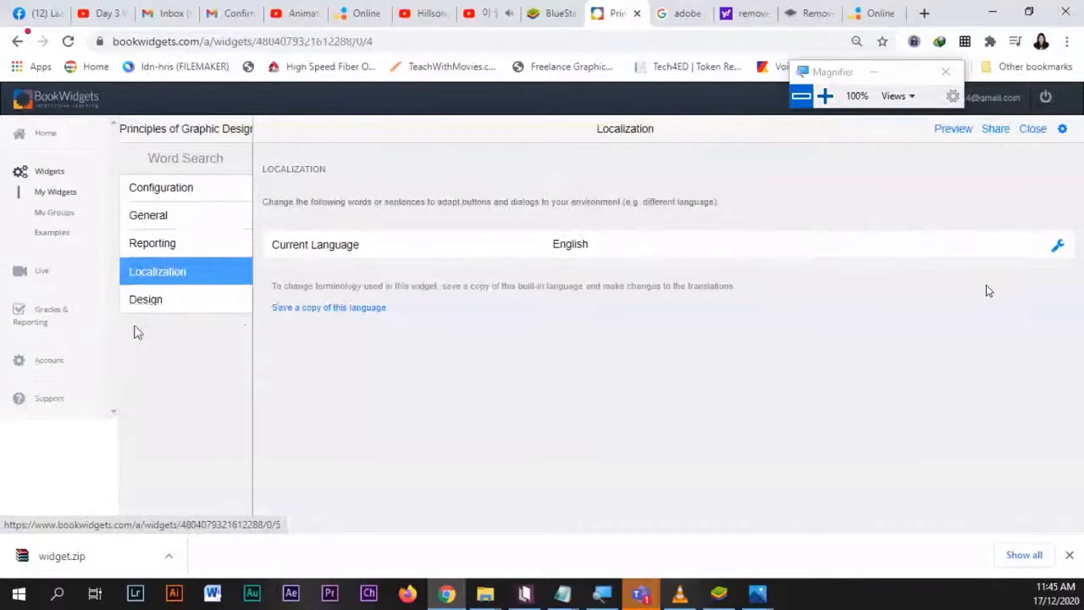
left_click(151, 303)
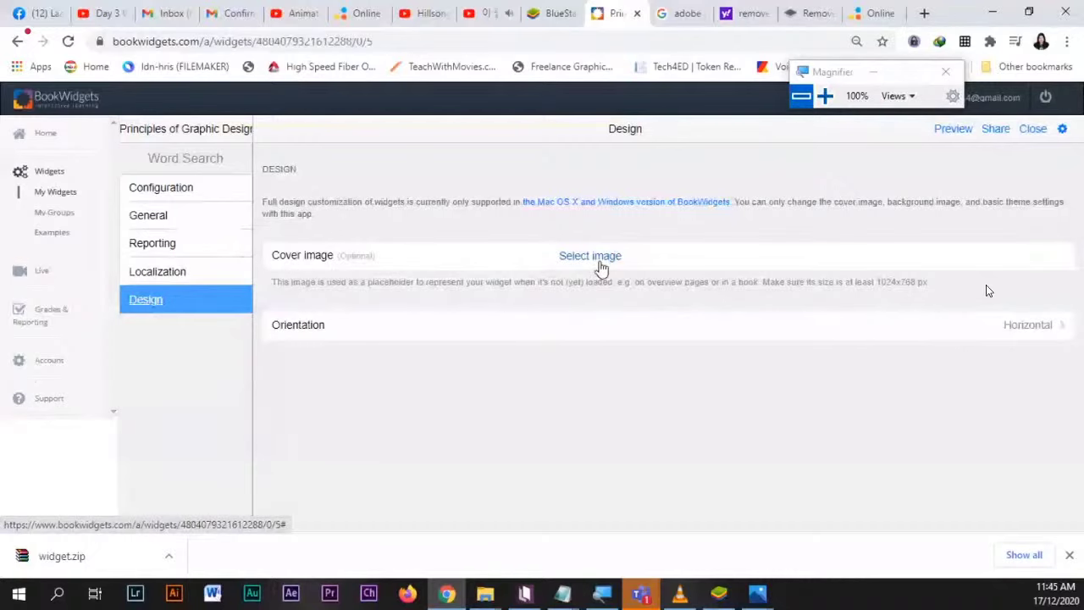
left_click(600, 267)
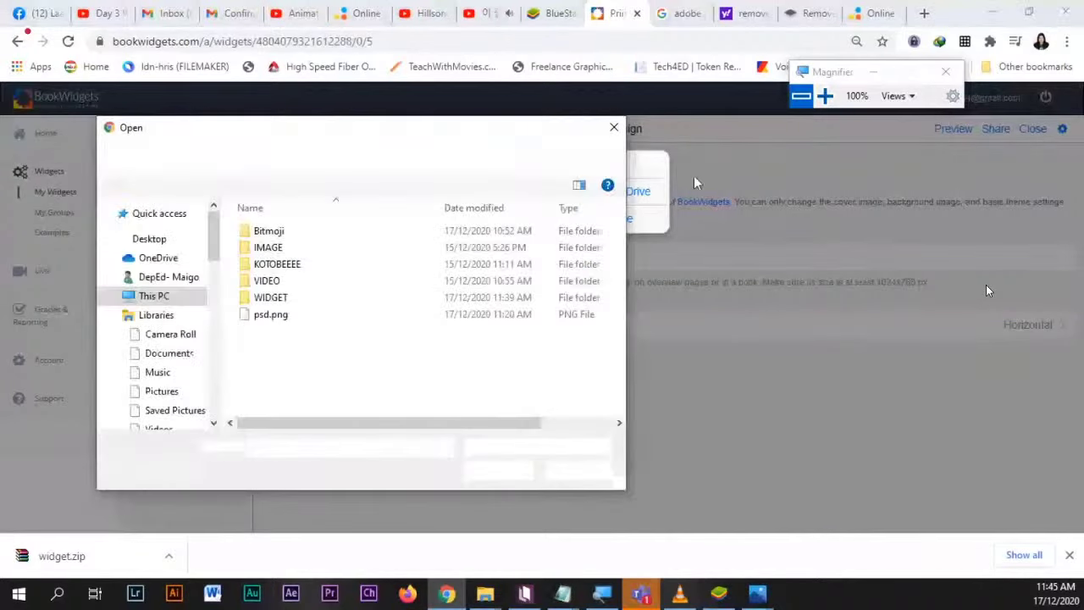
double_click(282, 232)
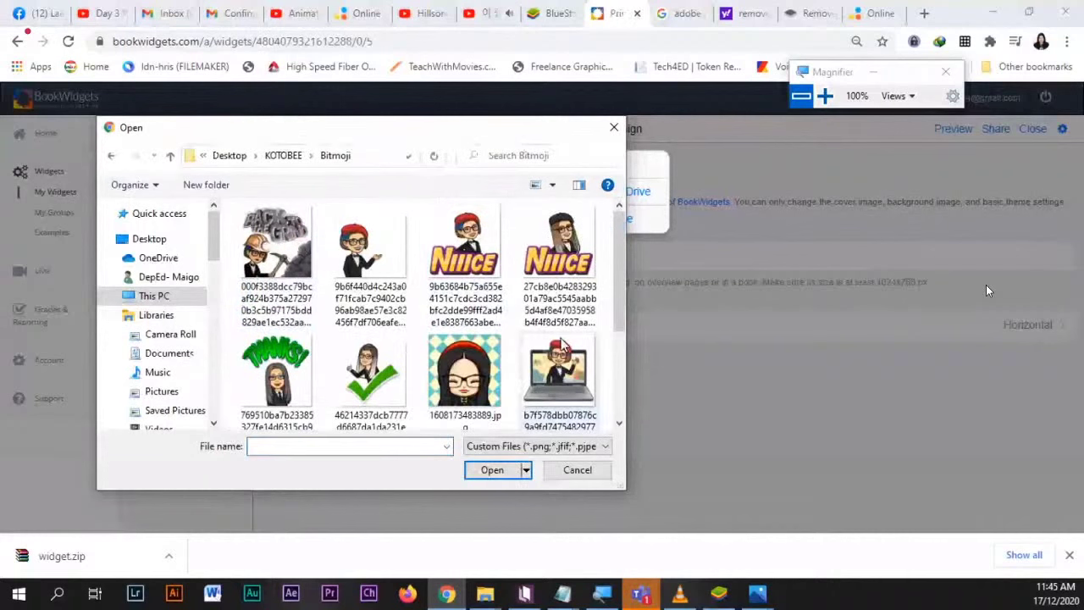
left_click(464, 370)
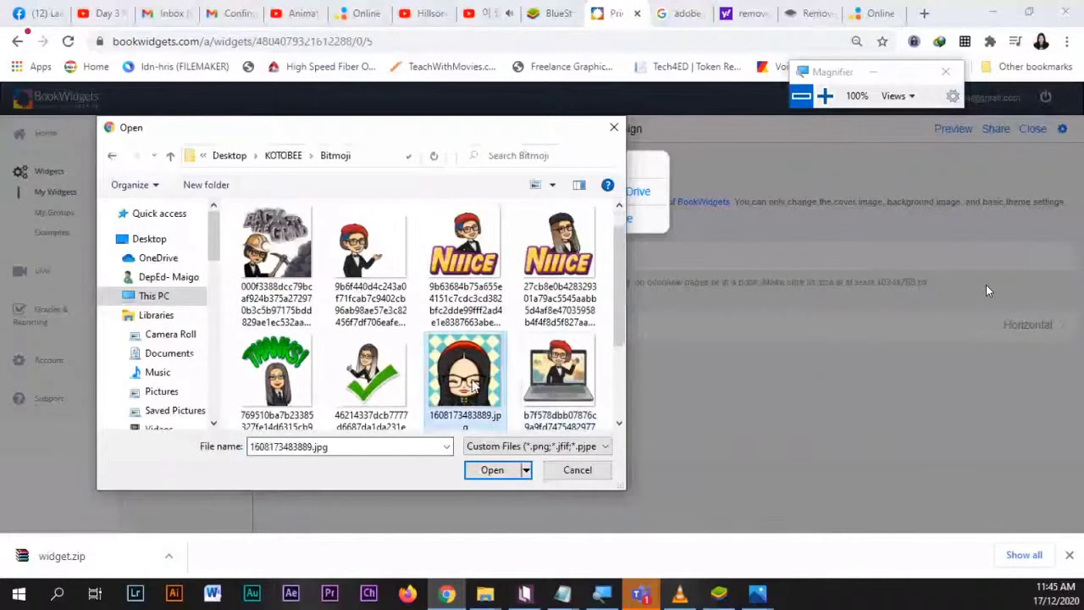
left_click(490, 471)
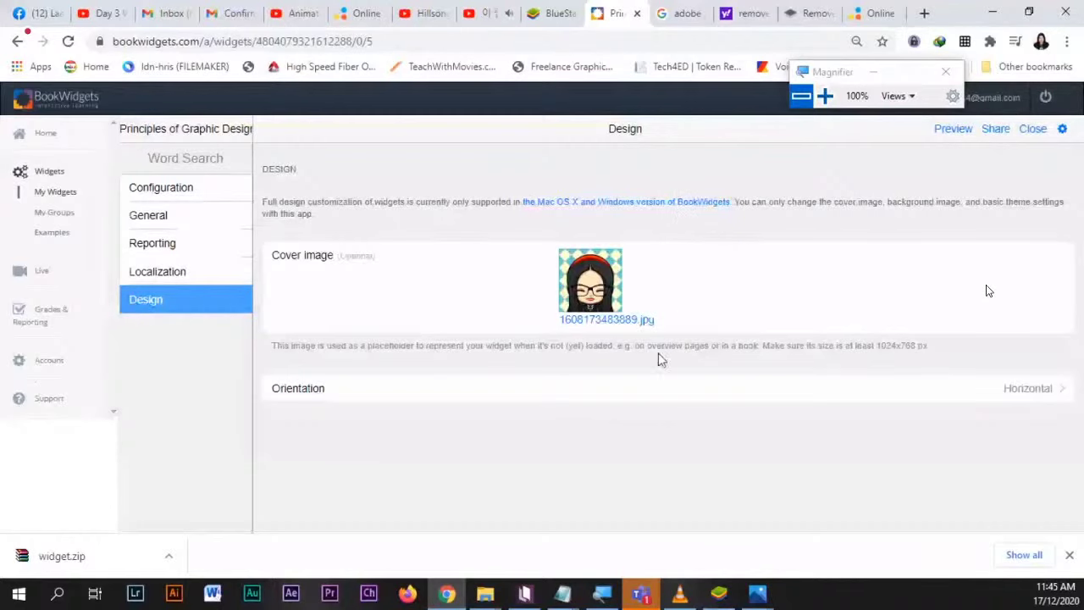
- Return to the word search configuration and place the word REPETITION below ALIGNMENT in the word list
left_click(175, 193)
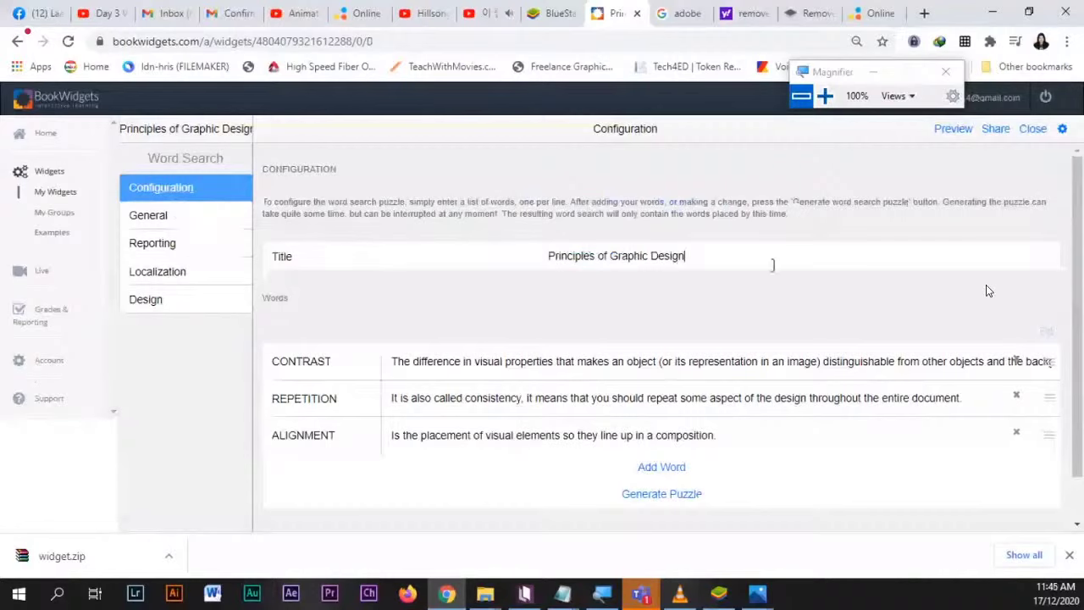
left_click_drag(770, 262, 549, 255)
left_click(786, 311)
left_click_drag(391, 360, 629, 416)
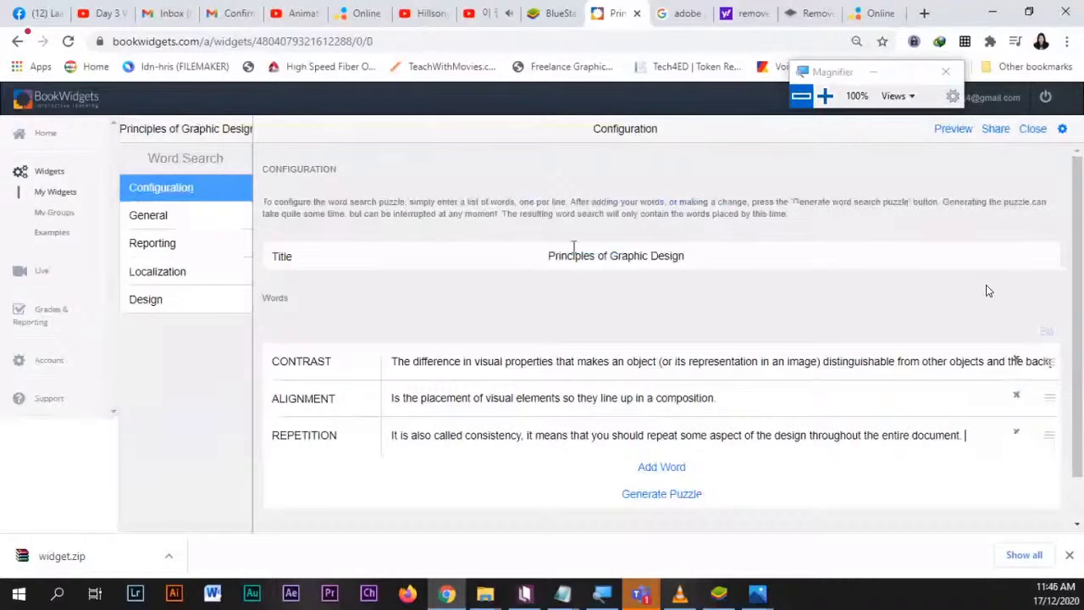
- Check the word search's general and design settings, and preview the widget in student view before returning to its configuration
left_click(167, 225)
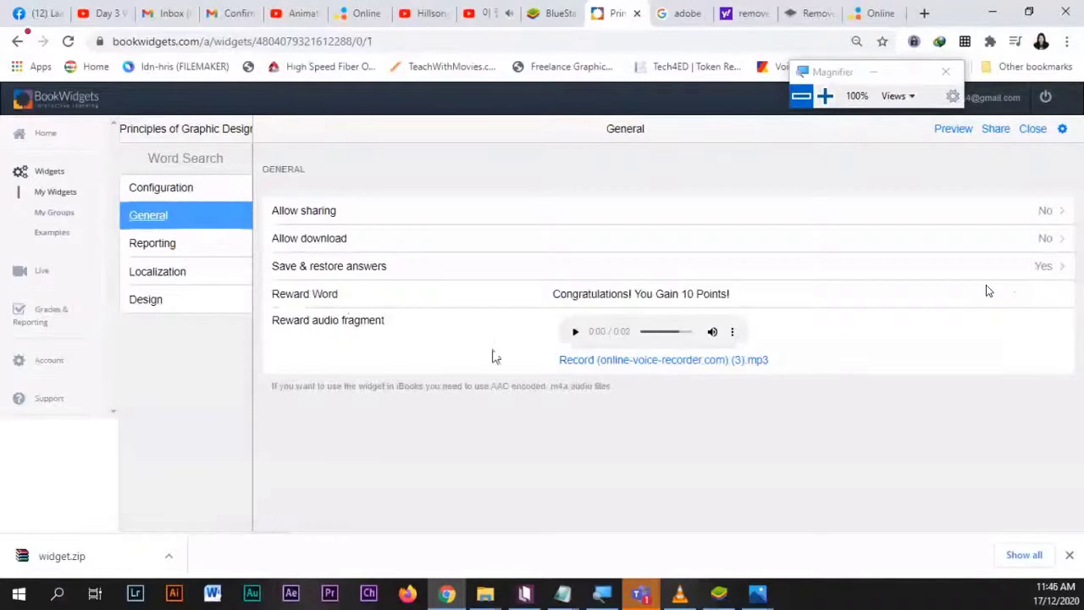
left_click(153, 305)
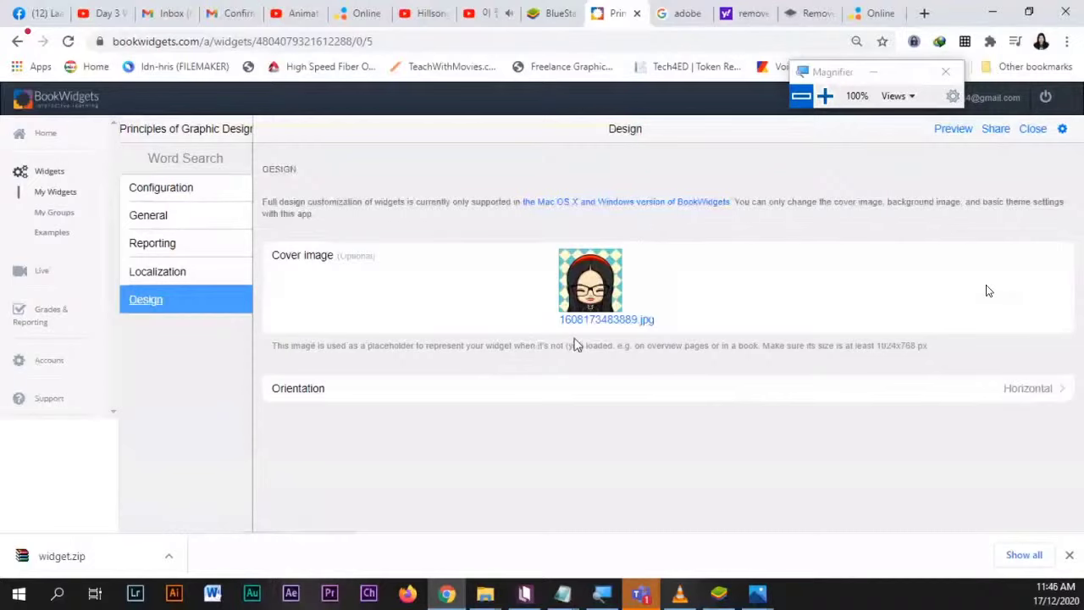
left_click(955, 135)
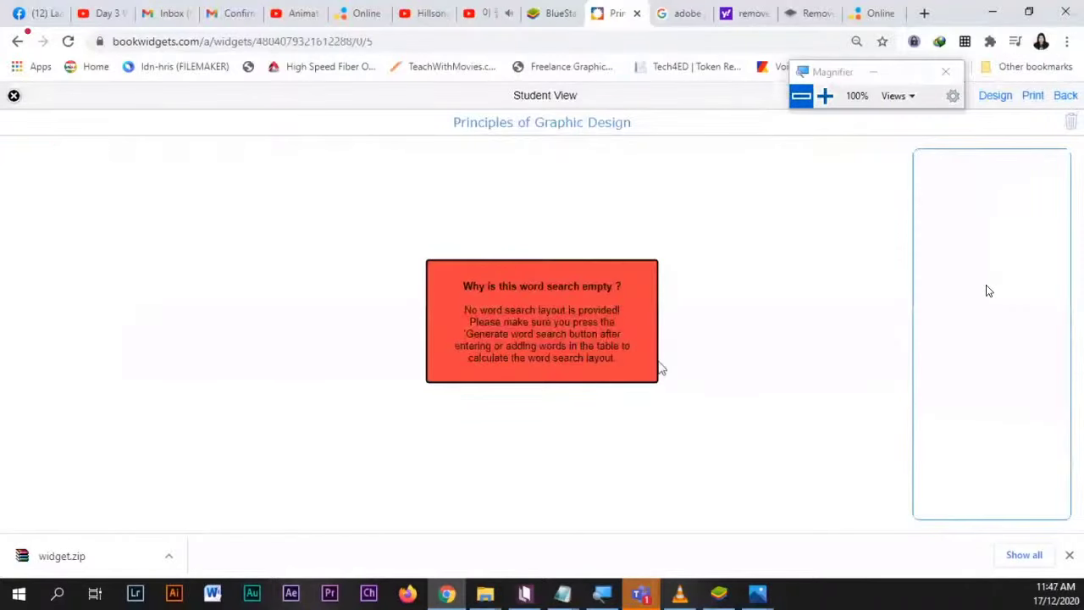
left_click(69, 42)
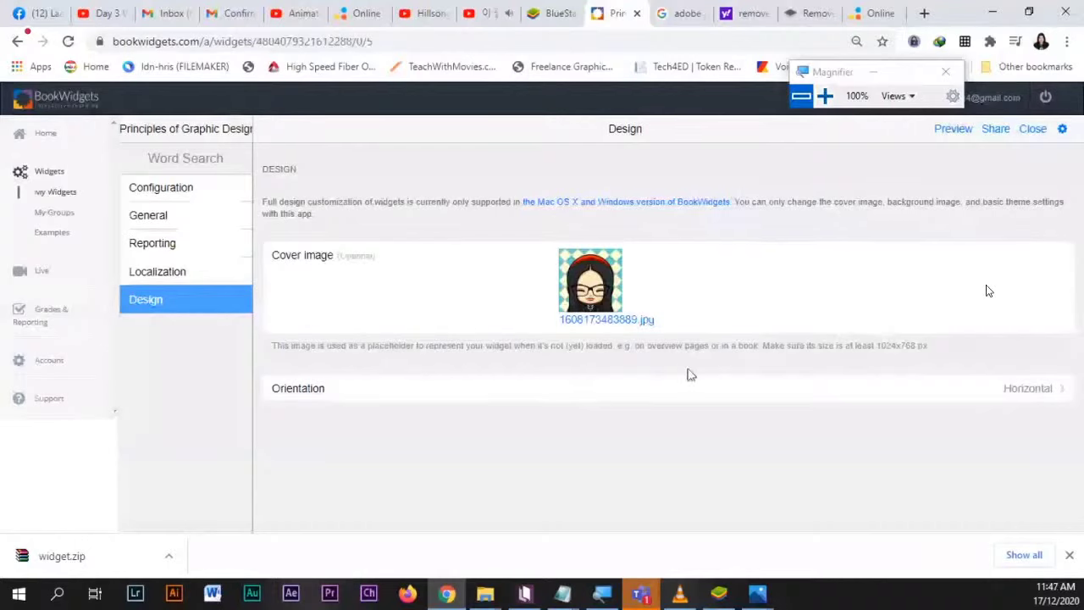
left_click(174, 190)
left_click_drag(276, 298, 288, 298)
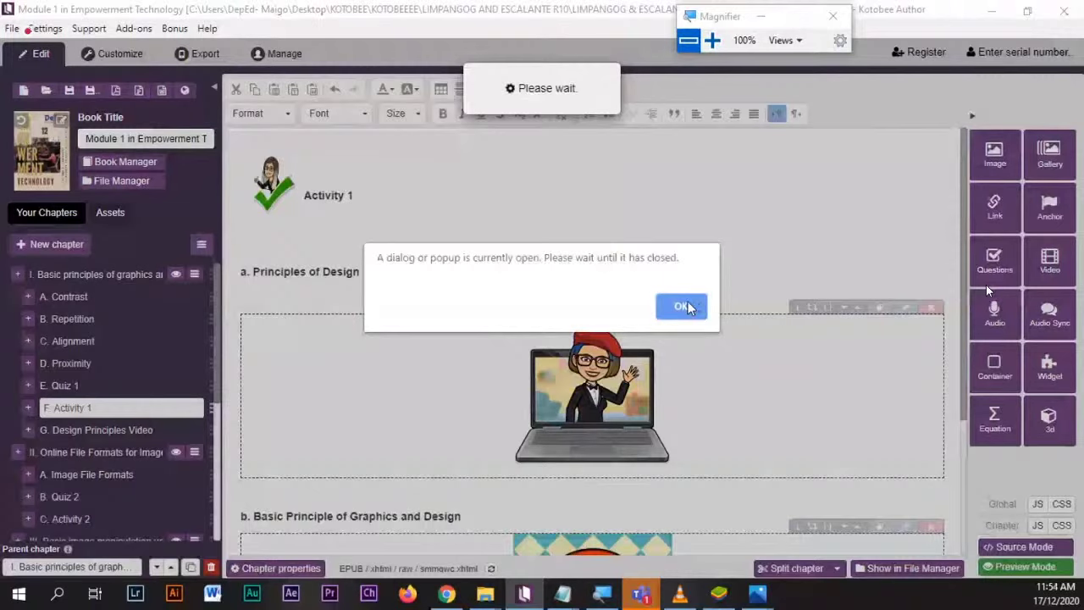
- Dismiss the open-dialog notice in Kotobee Author and choose to continue waiting for the running process
left_click(686, 307)
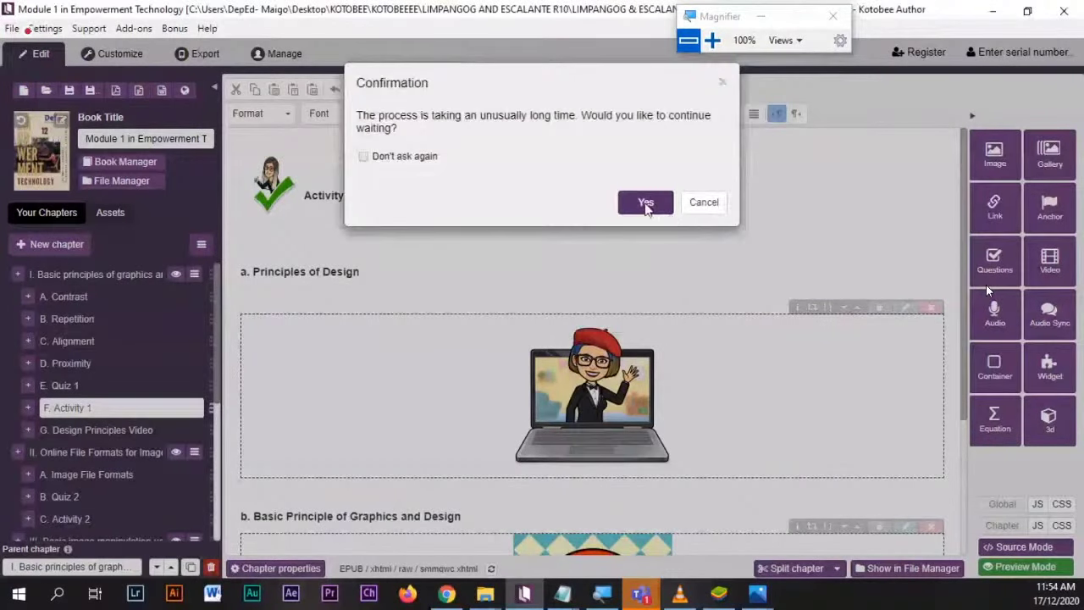
left_click(646, 206)
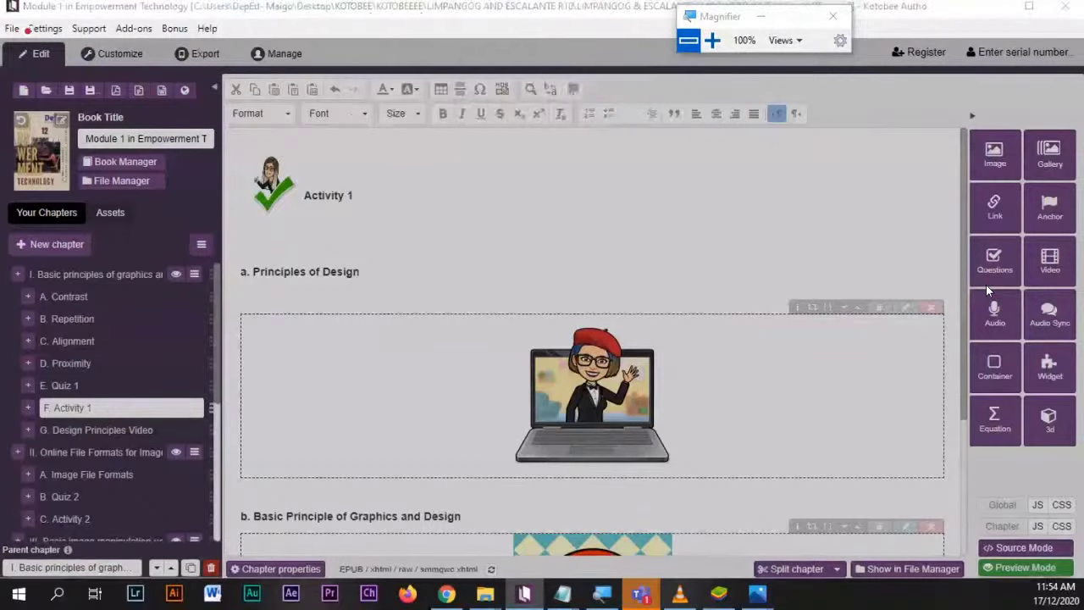
key("super+d")
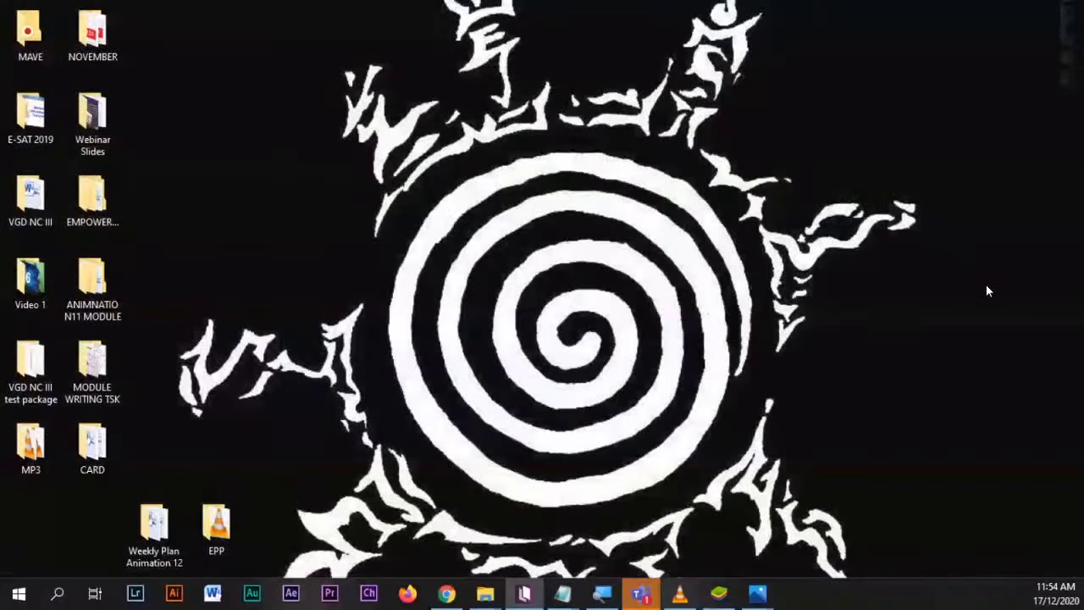
key("super+d")
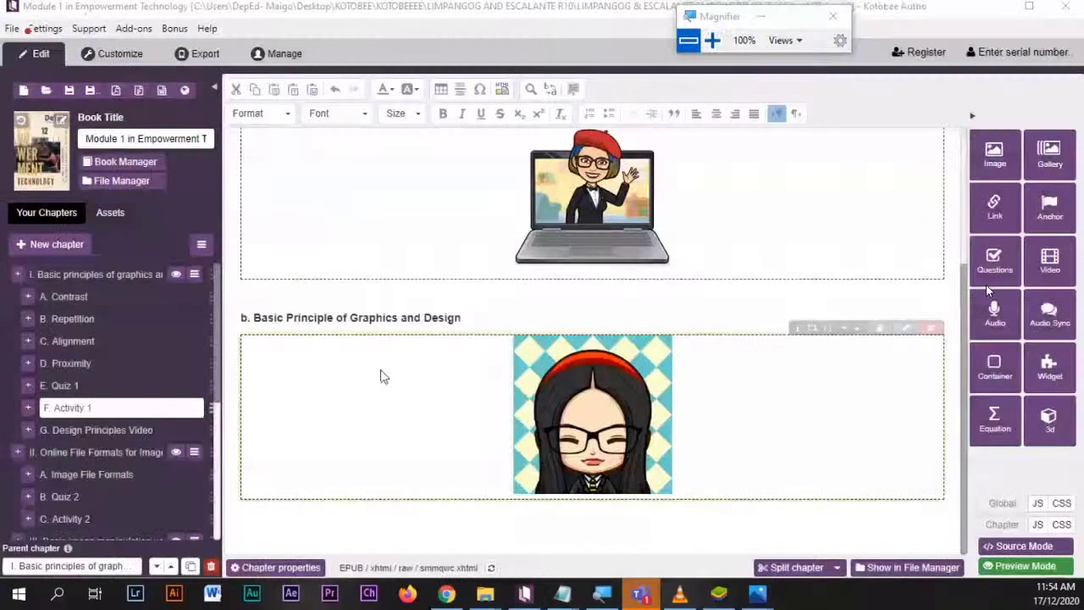
- Look through the widgets in Activity 1 and the online and offline videos in the Design Principles Video chapter
key("Down")
scroll(401, 423, "down", 5)
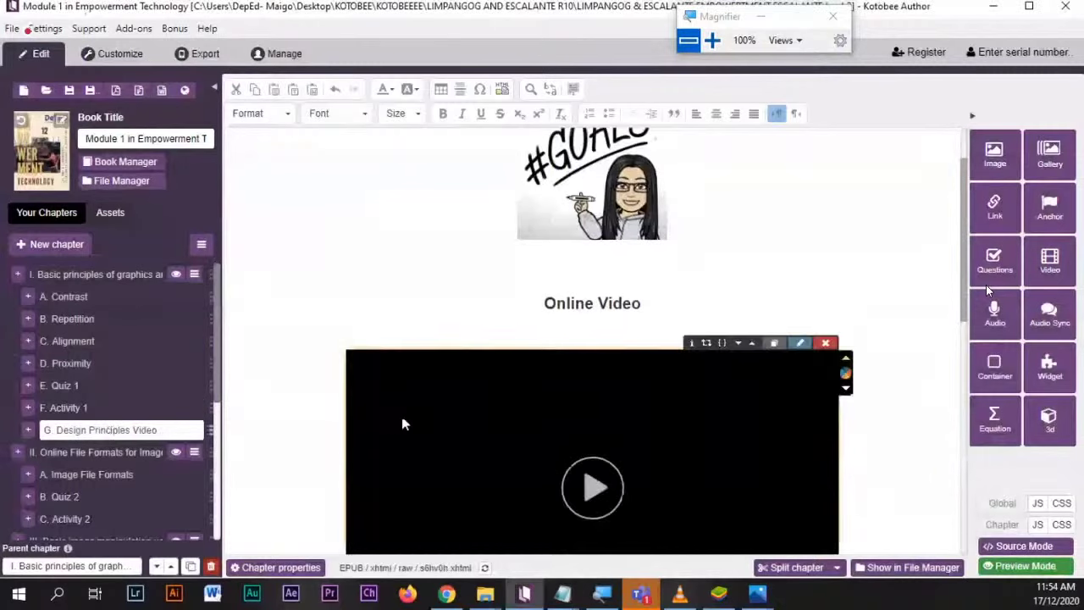
scroll(403, 423, "down", 4)
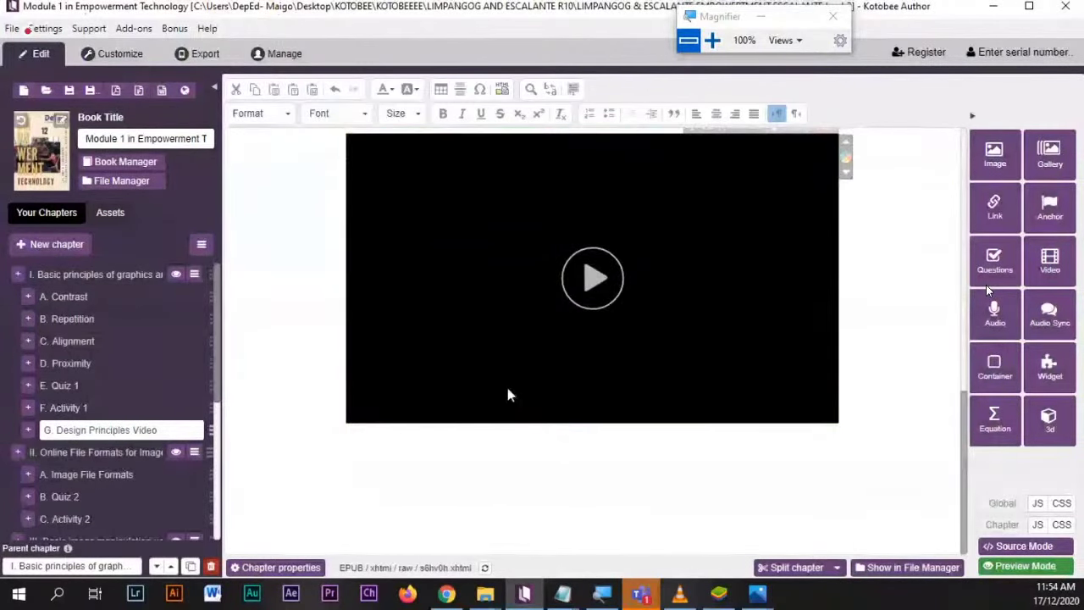
scroll(329, 457, "up", 2)
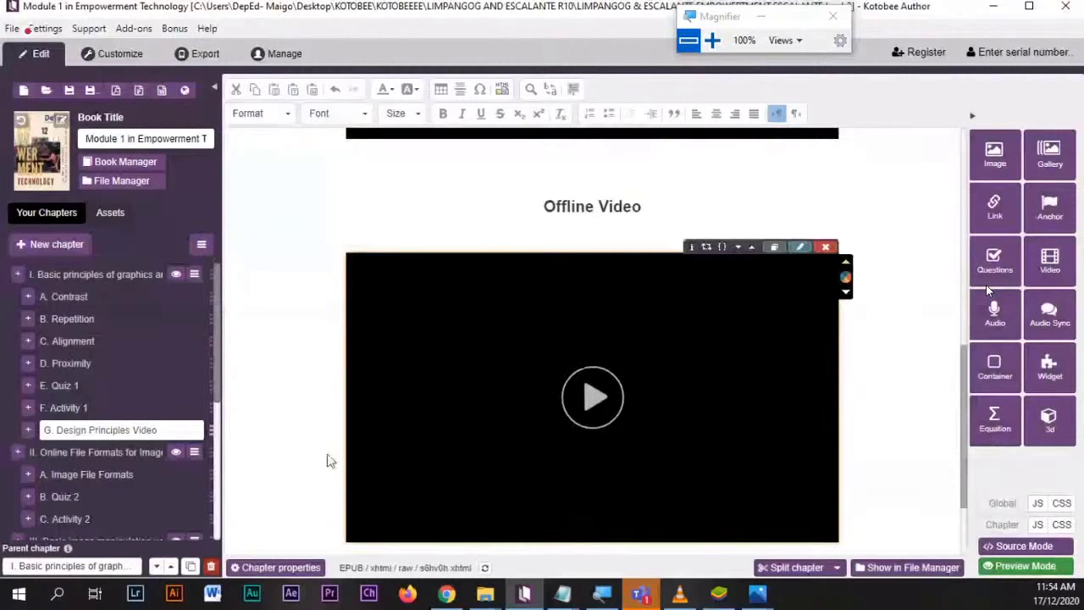
- Examine the Online File Formats chapter together with its Image File Formats, Quiz 2 and Activity 2 subchapters
left_click(97, 451)
scroll(515, 430, "down", 5)
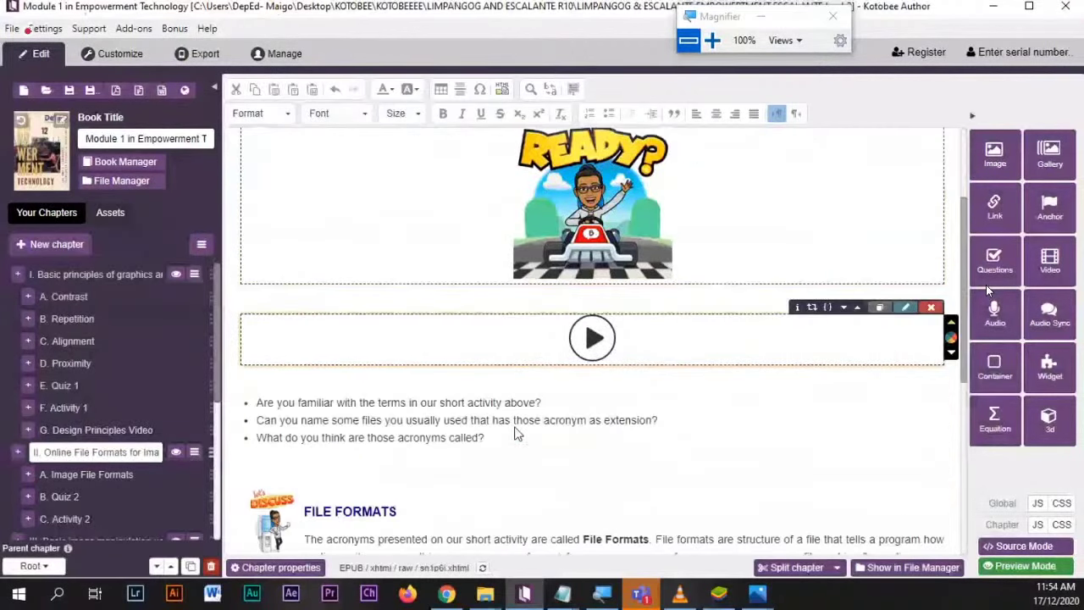
scroll(515, 427, "down", 3)
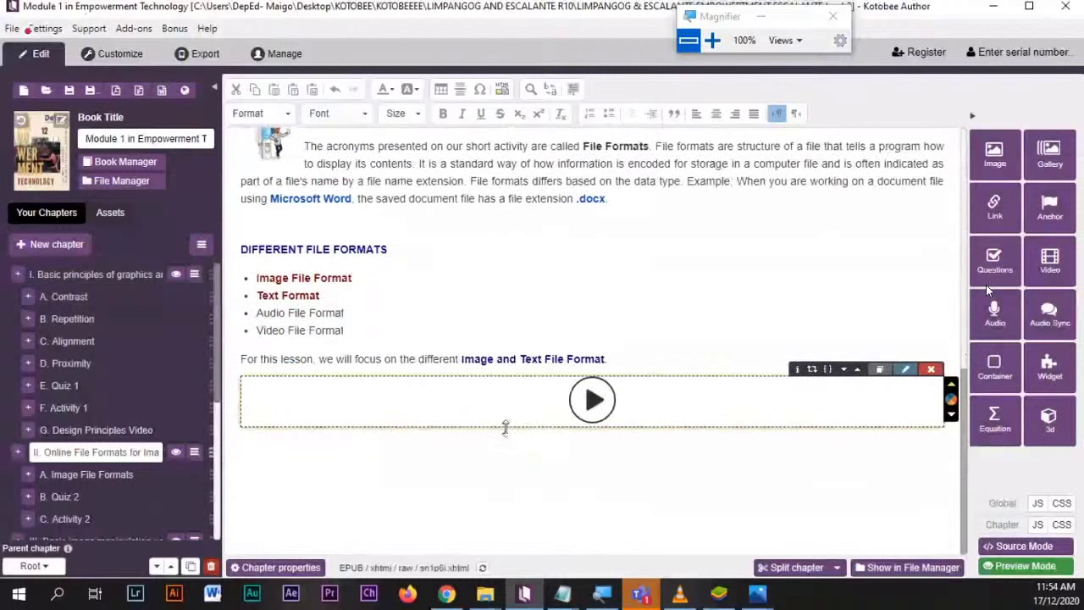
left_click(95, 474)
scroll(435, 405, "down", 2)
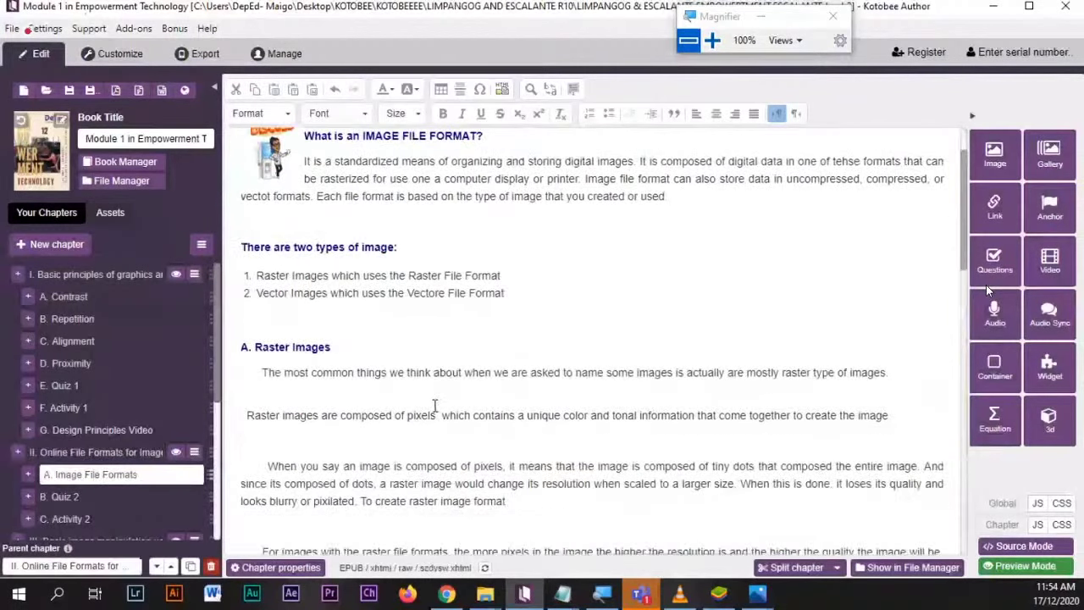
scroll(434, 405, "down", 2)
left_click(64, 496)
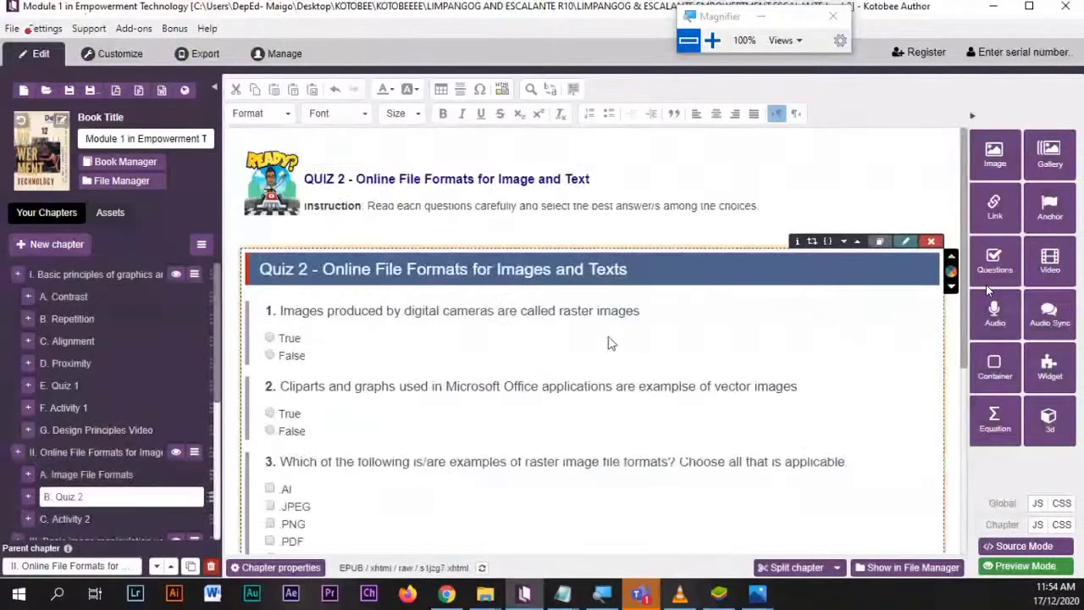
scroll(606, 343, "down", 4)
scroll(607, 343, "down", 1)
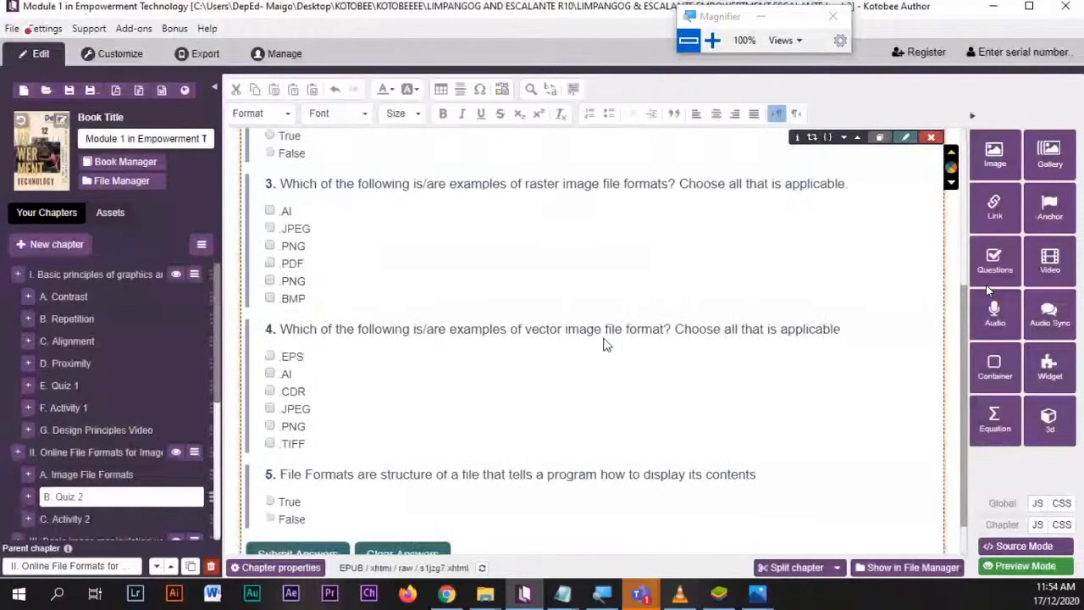
left_click(70, 519)
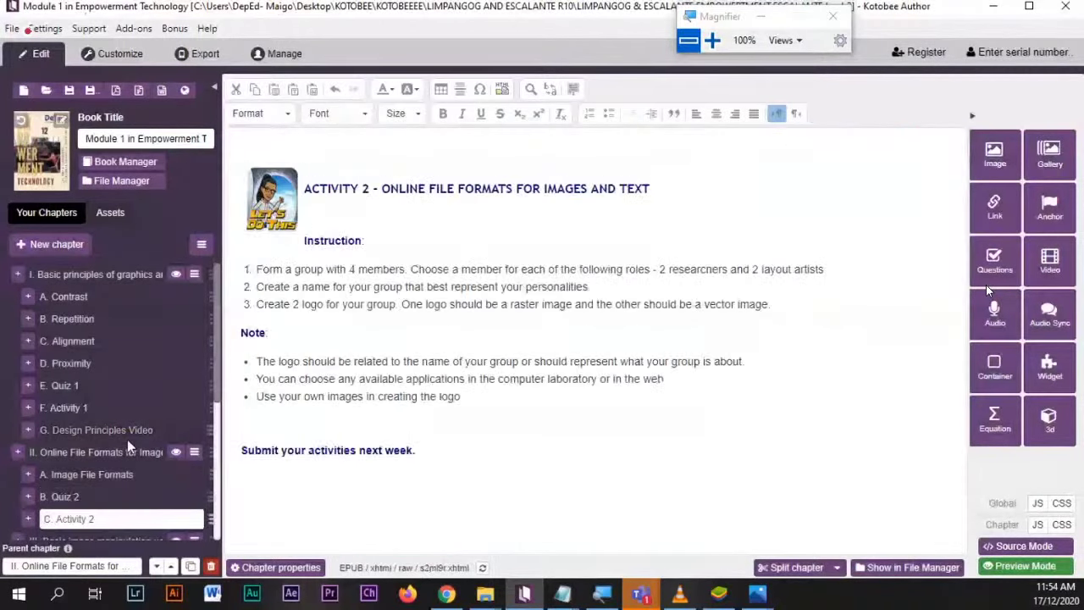